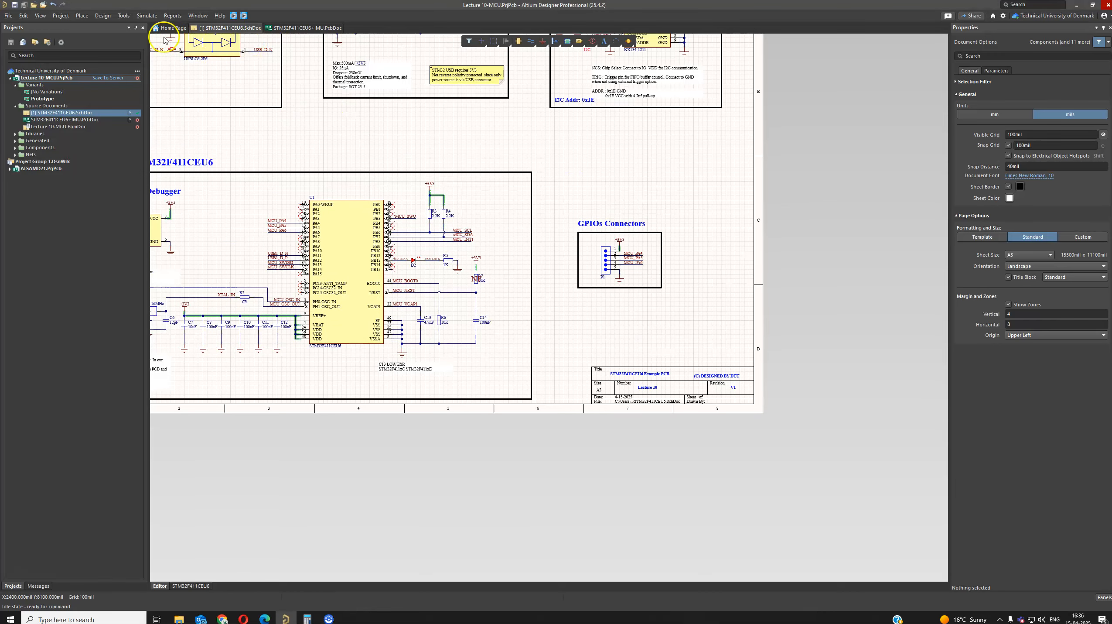
Step: Add a new Output Job File to the Lecture 10-MCU project and return to the STM32F411CEU6 schematic
right_click(53, 79)
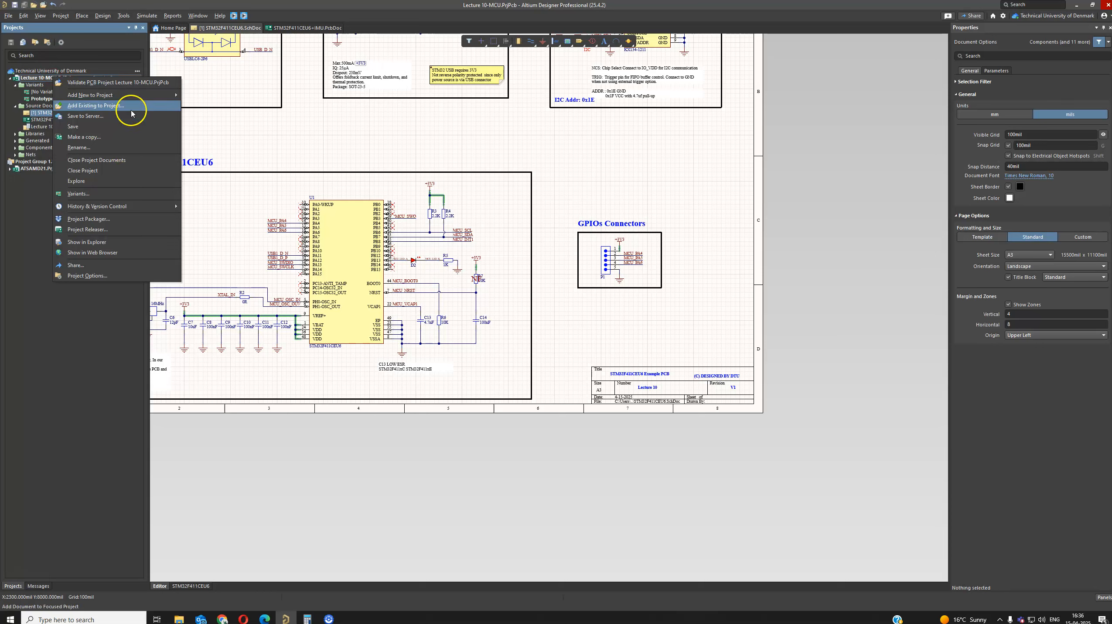
mouse_move(177, 96)
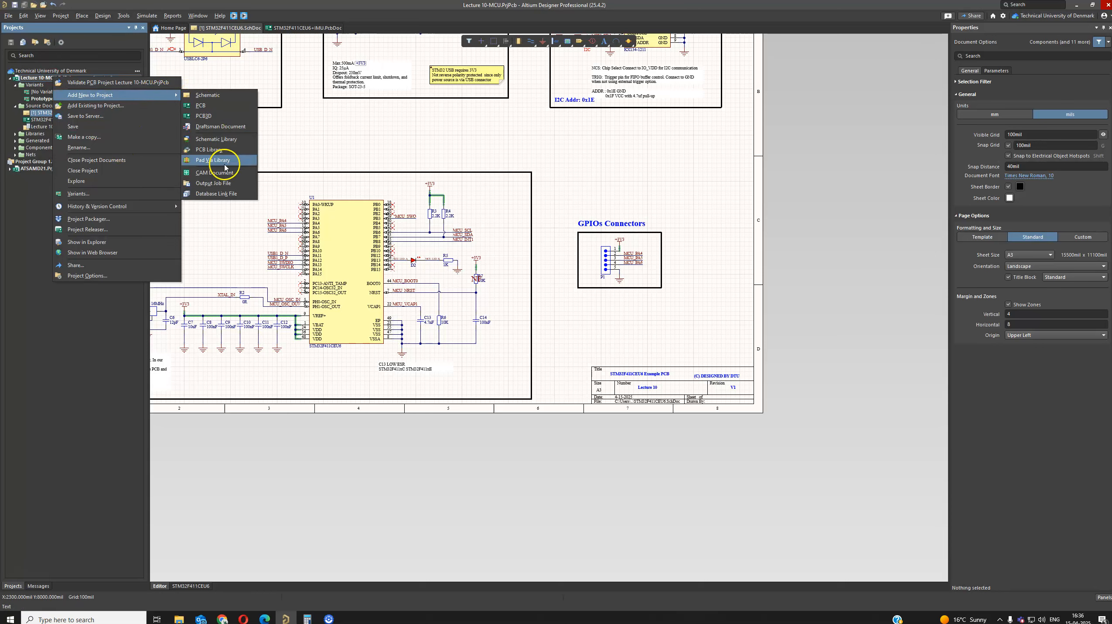
click(238, 188)
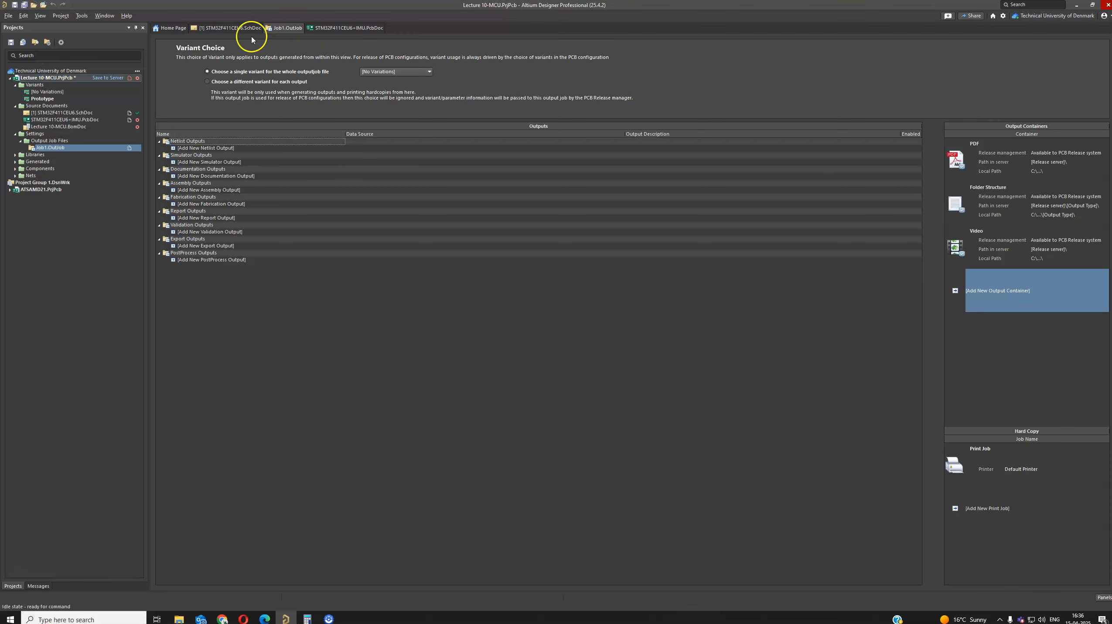
click(234, 30)
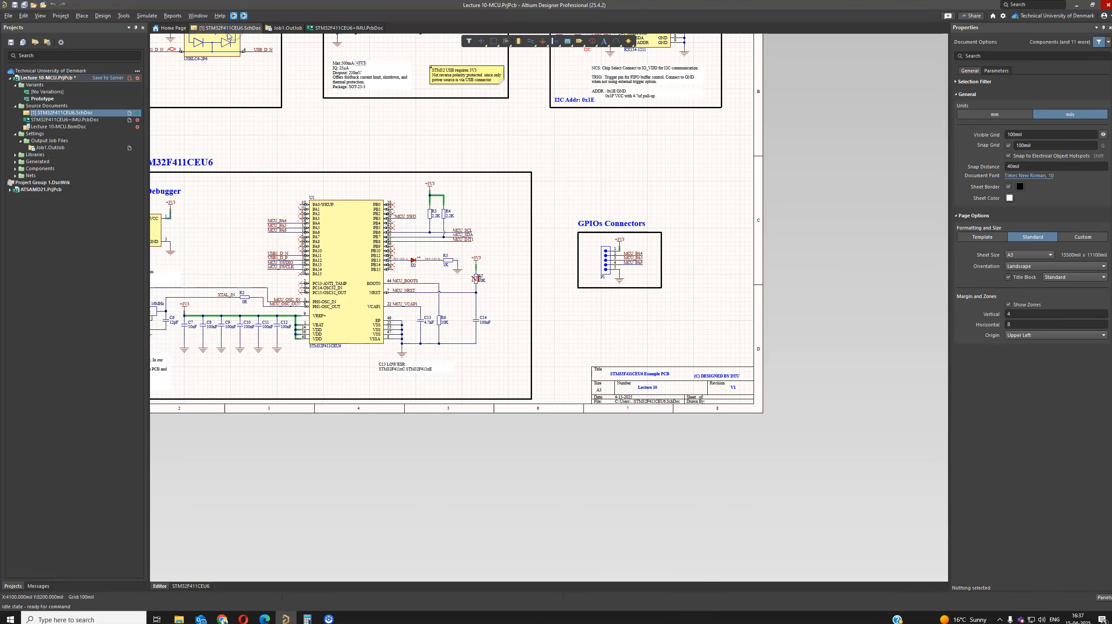
click(37, 99)
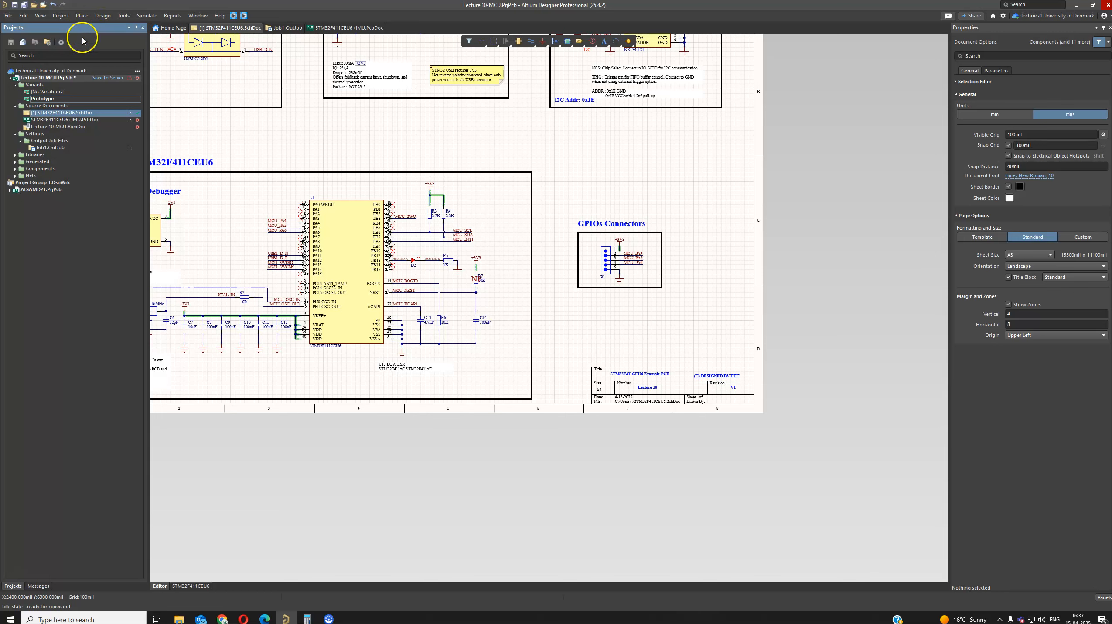
click(61, 15)
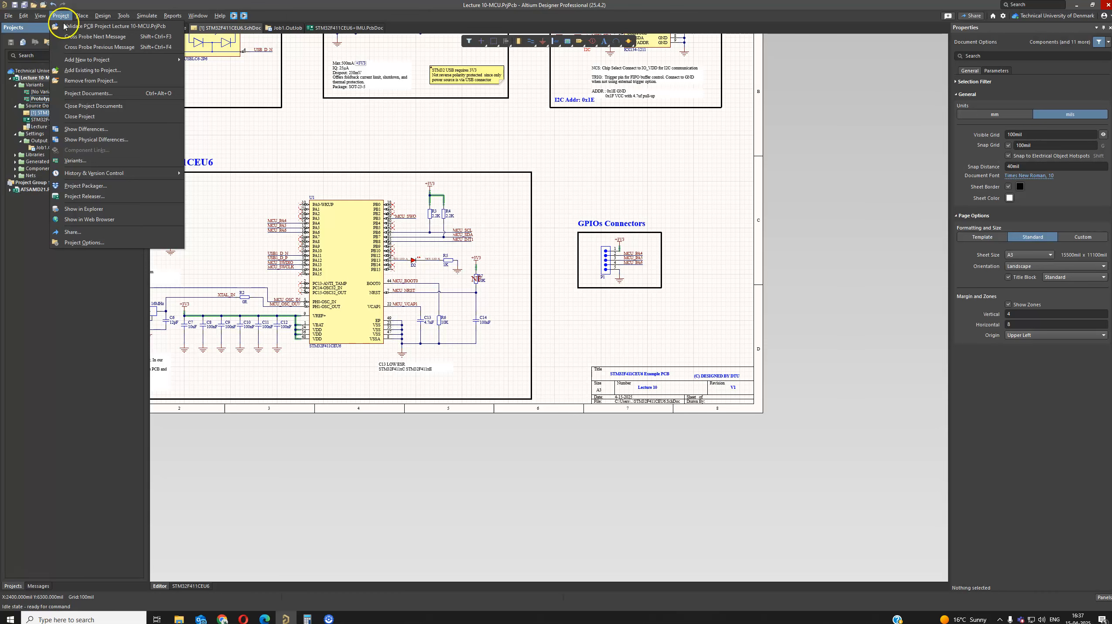
click(86, 165)
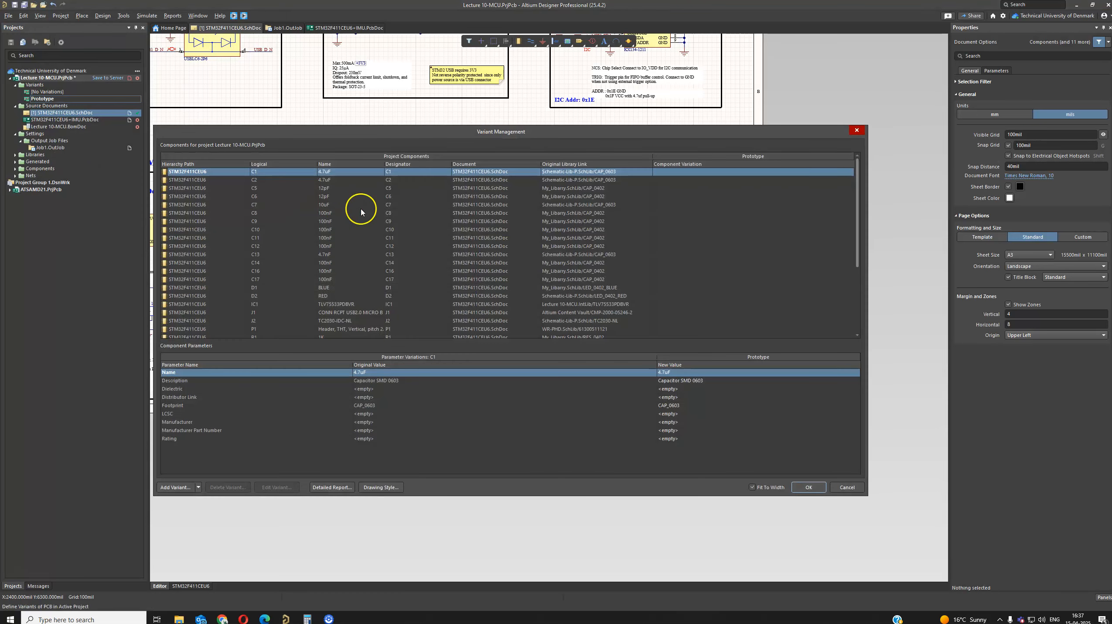
click(176, 487)
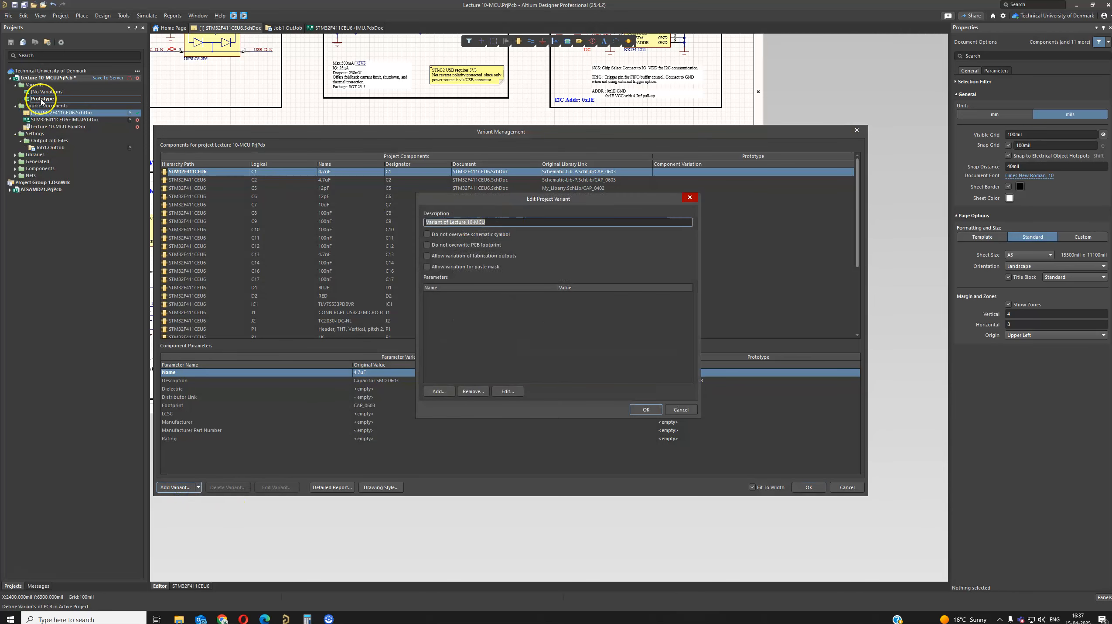
click(681, 409)
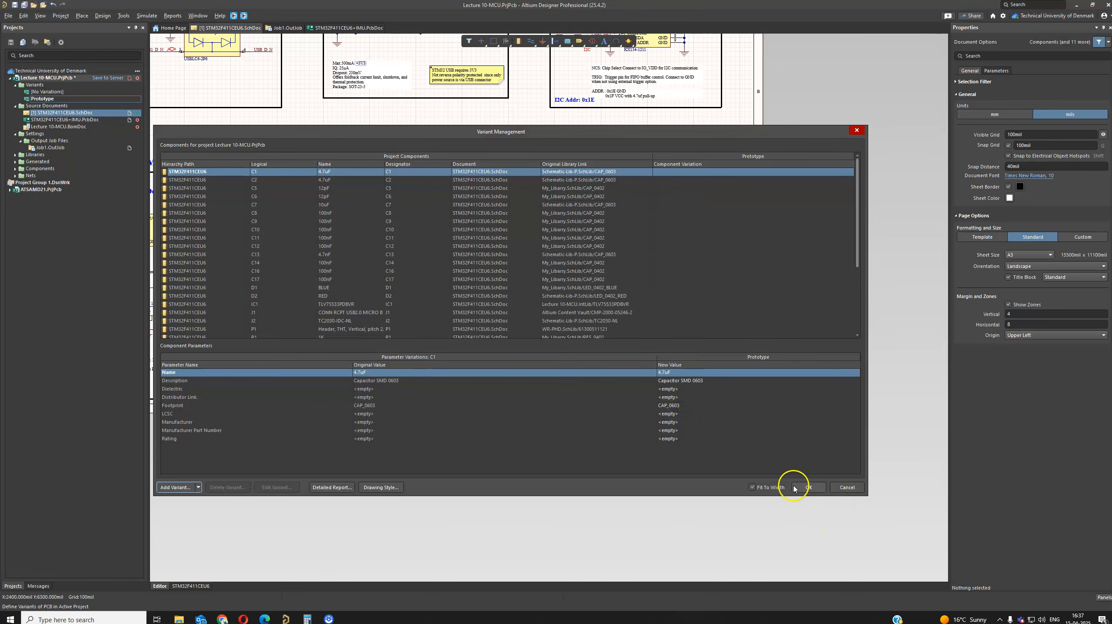
click(848, 487)
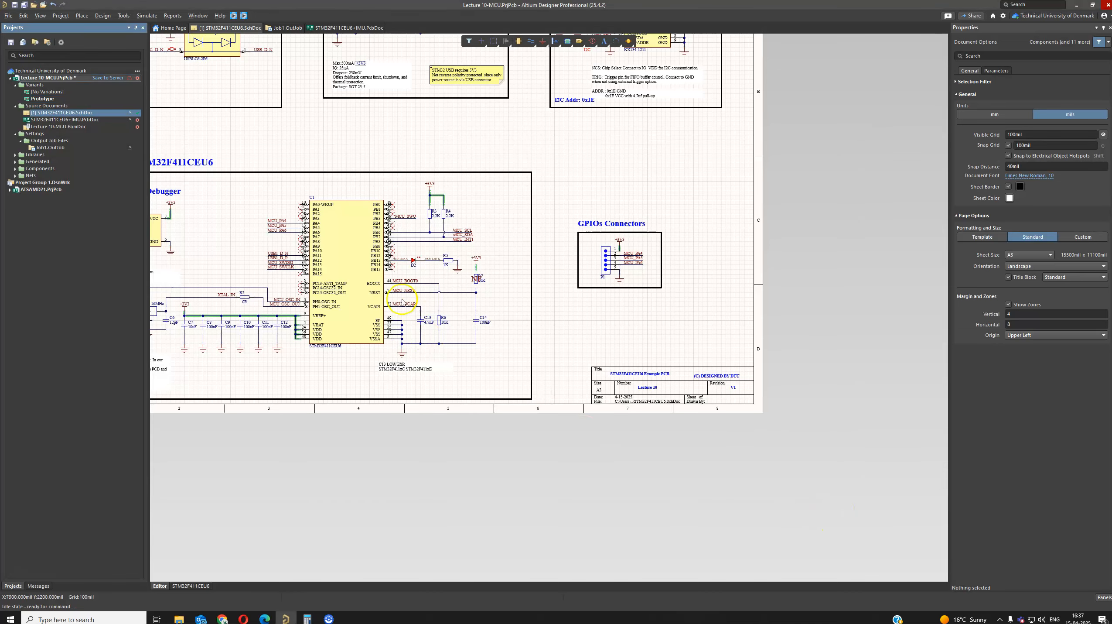
Step: Show the compiled STM32F411CEU6 schematic view with the Prototype variant
ctrl+scroll(398, 279, down, 2)
ctrl+scroll(396, 278, up, 3)
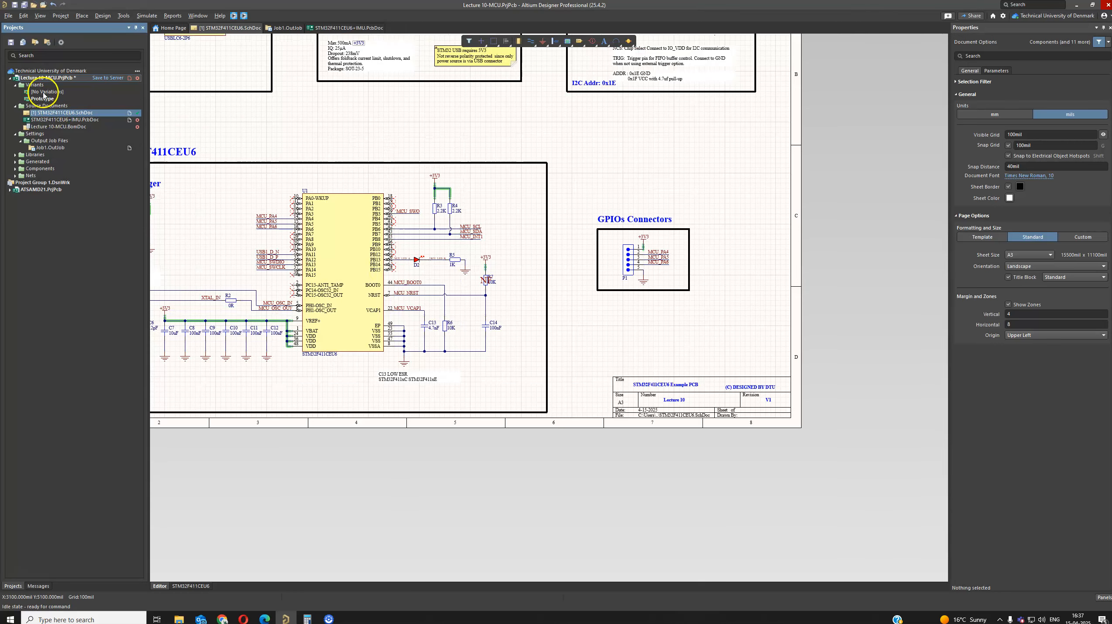
click(191, 586)
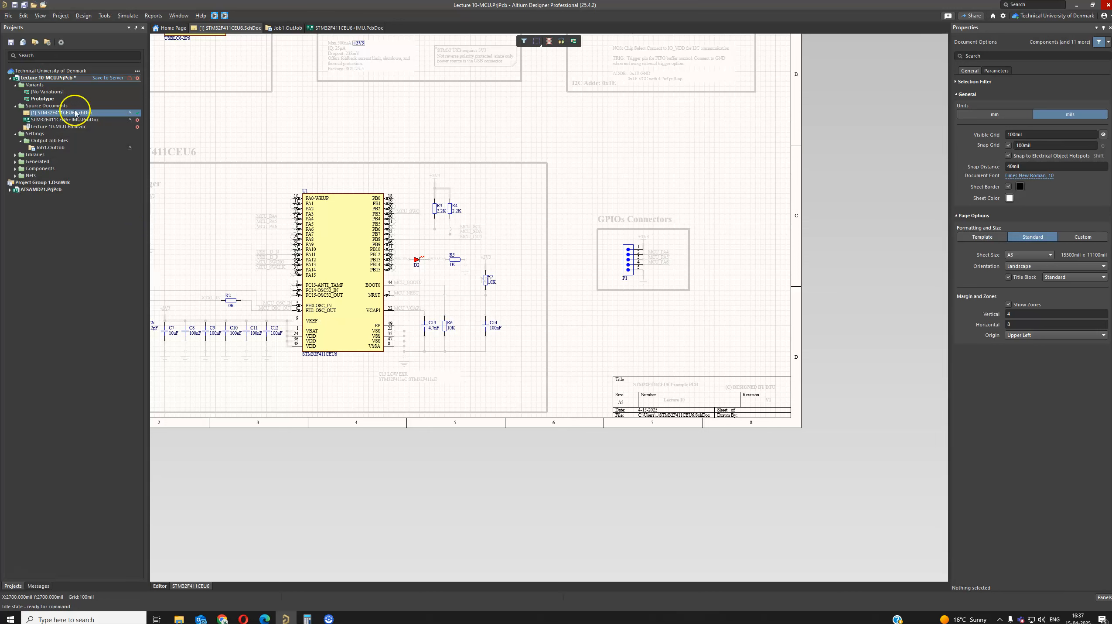
click(50, 98)
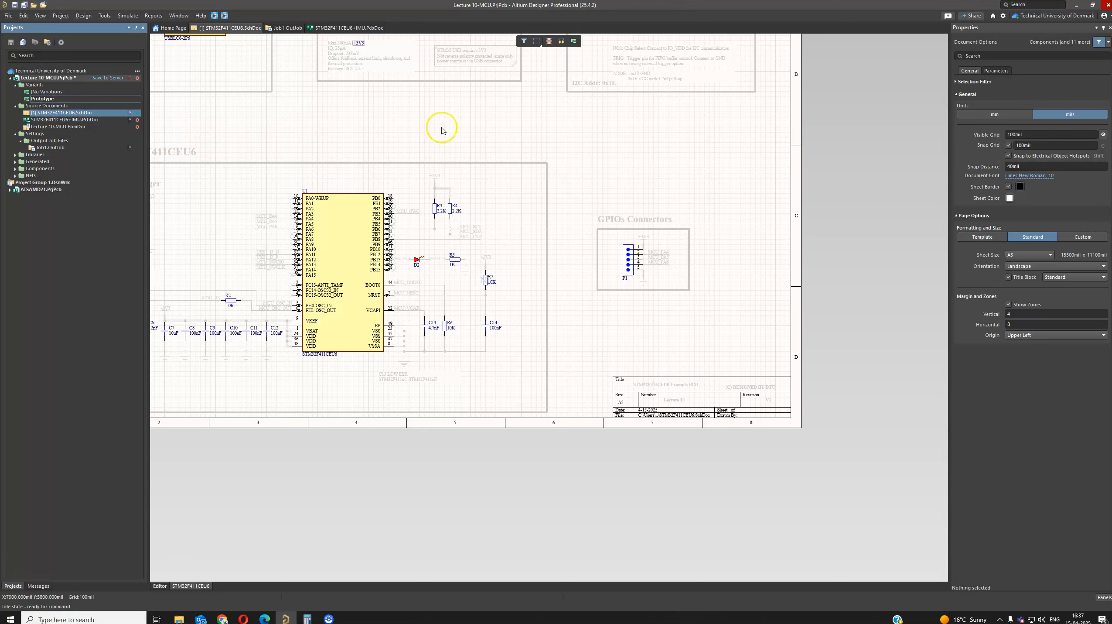
Step: Mark the 10K resistor R7 as not fitted in the Prototype variant and leave the part-picking command
ctrl+scroll(487, 150, down, 1)
ctrl+scroll(471, 239, up, 1)
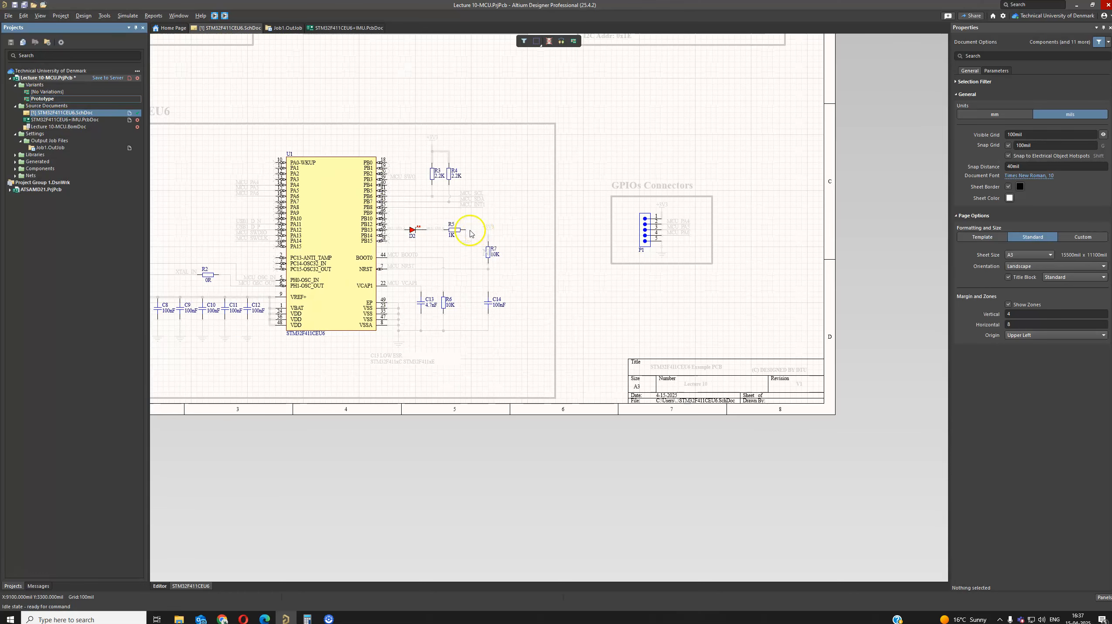
ctrl+scroll(467, 227, down, 2)
right_drag(392, 240, 533, 271)
ctrl+scroll(533, 271, down, 1)
ctrl+scroll(557, 232, up, 1)
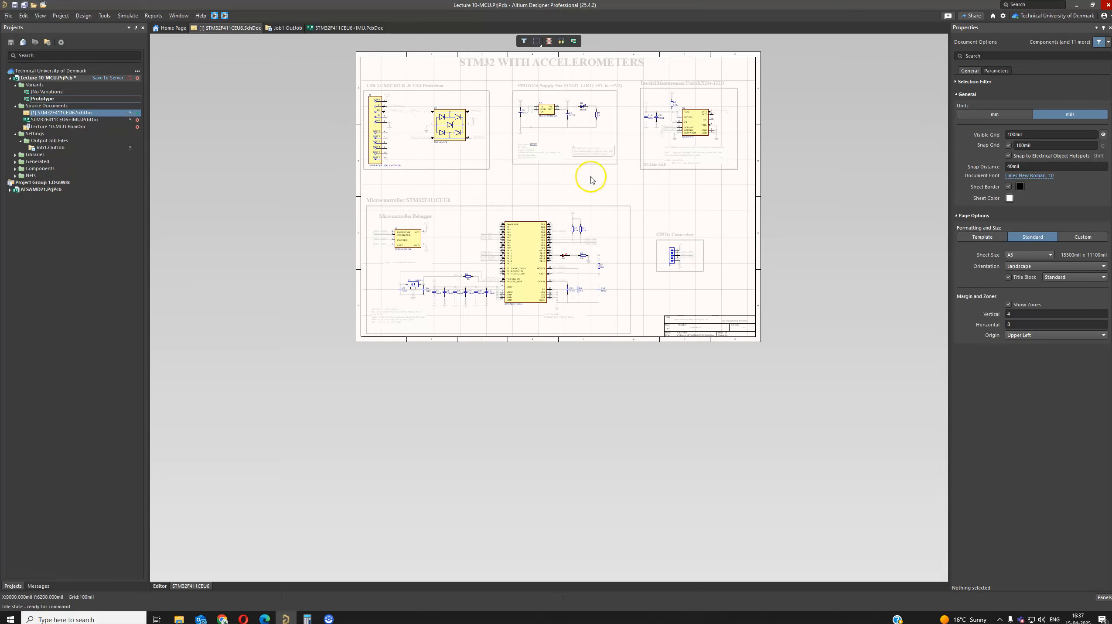
ctrl+scroll(613, 318, up, 2)
ctrl+scroll(614, 326, up, 3)
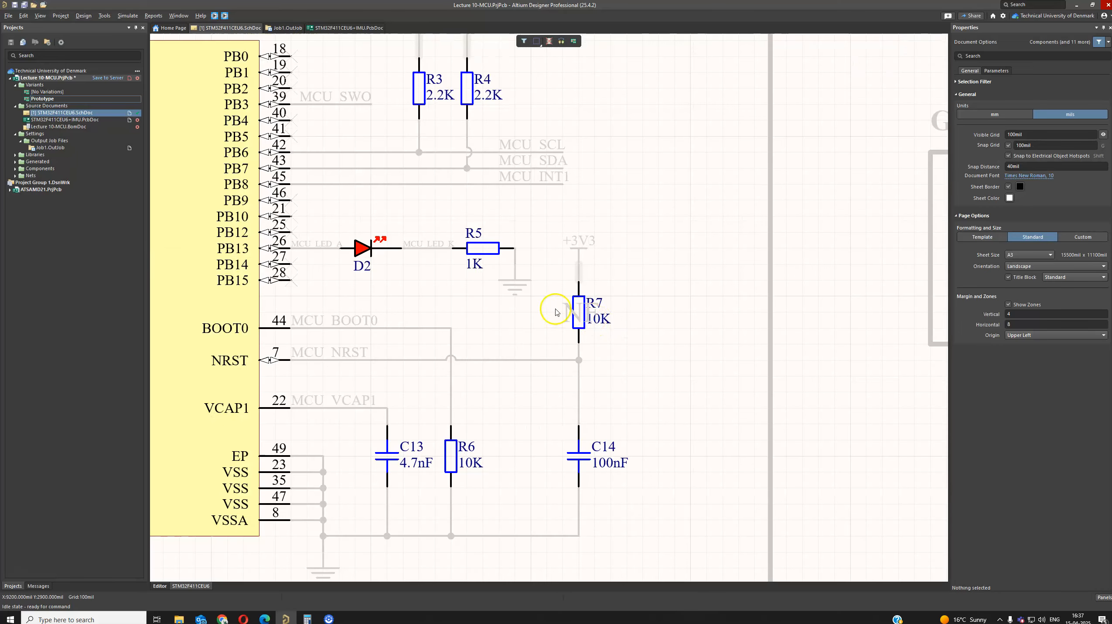
ctrl+scroll(563, 314, up, 1)
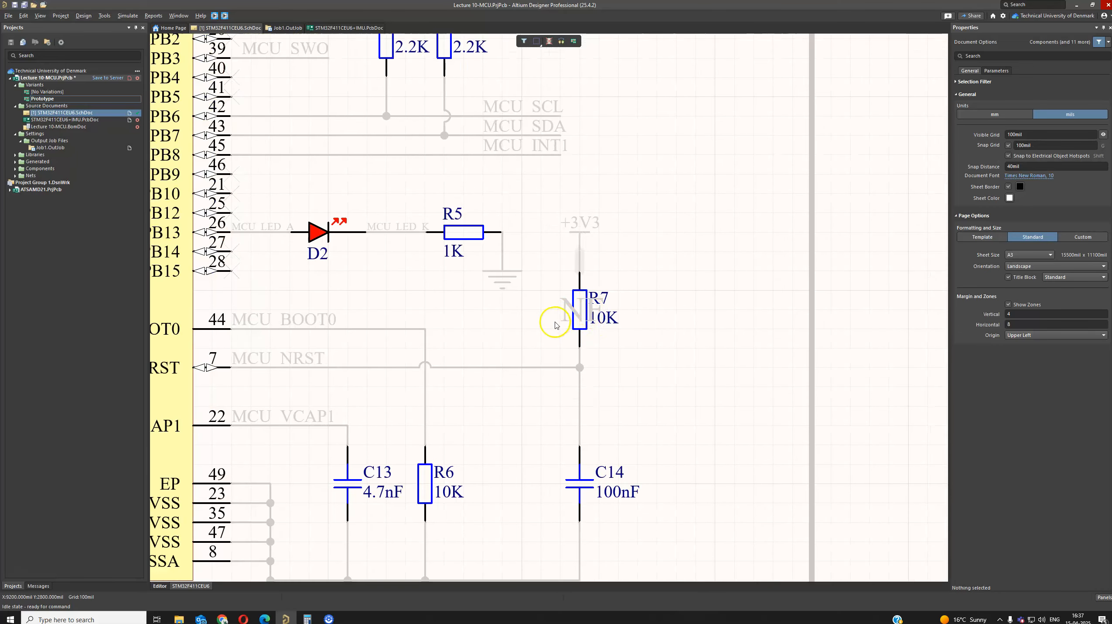
ctrl+scroll(585, 311, down, 5)
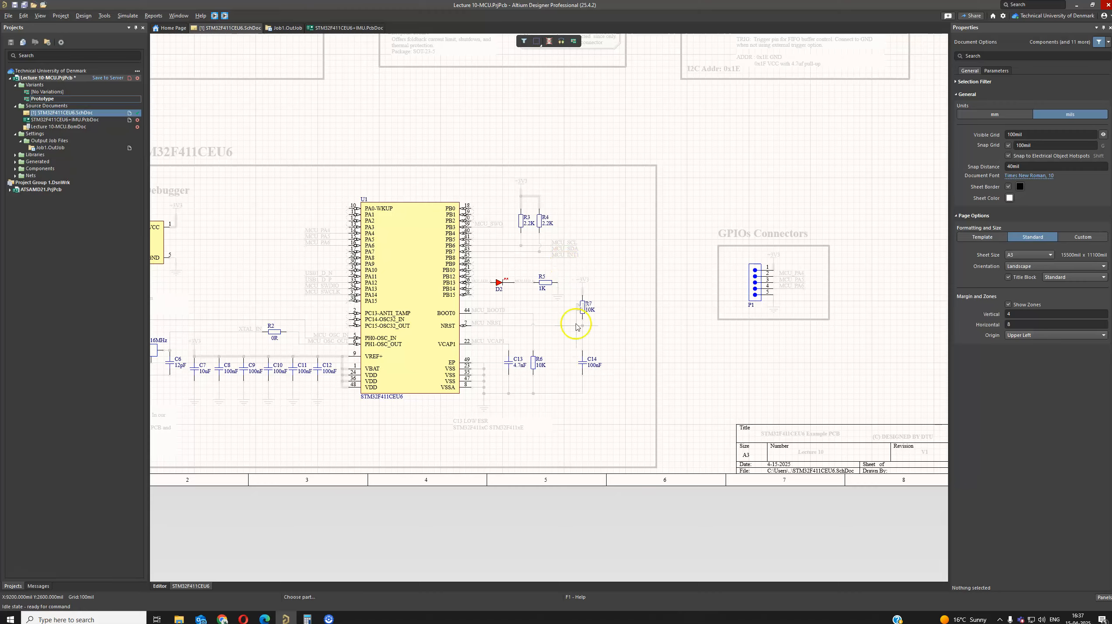
ctrl+scroll(581, 319, up, 2)
ctrl+scroll(581, 324, up, 1)
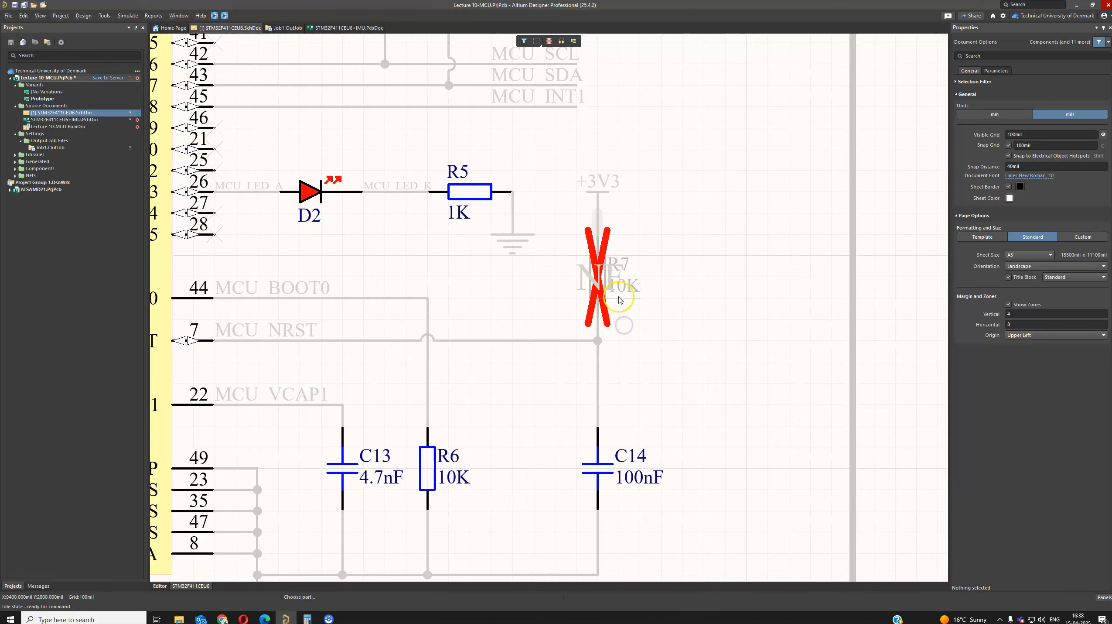
ctrl+scroll(645, 284, down, 2)
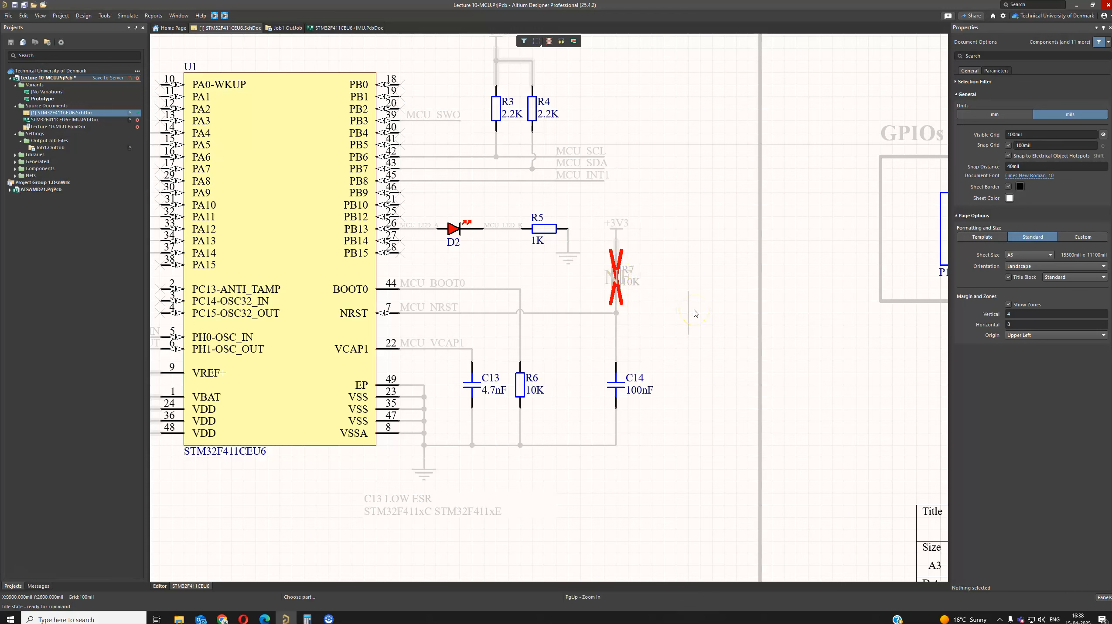
right_click(682, 302)
Step: Examine how R7 and the surrounding parts are drawn across the compiled schematic for the Prototype variant
ctrl+scroll(682, 304, down, 2)
ctrl+scroll(676, 308, down, 2)
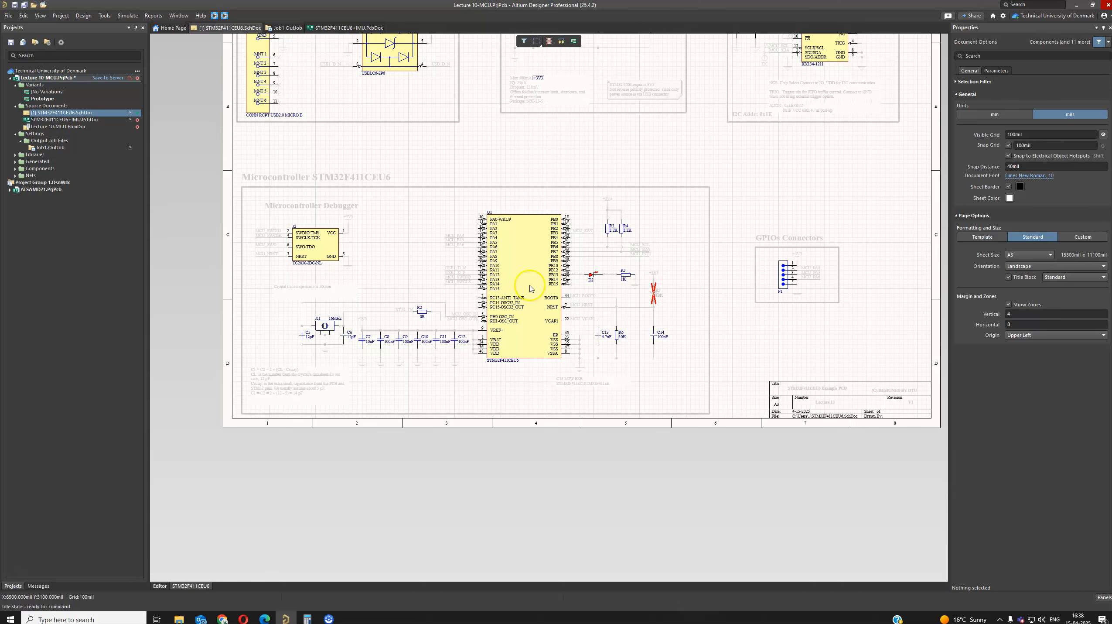
ctrl+scroll(670, 280, down, 3)
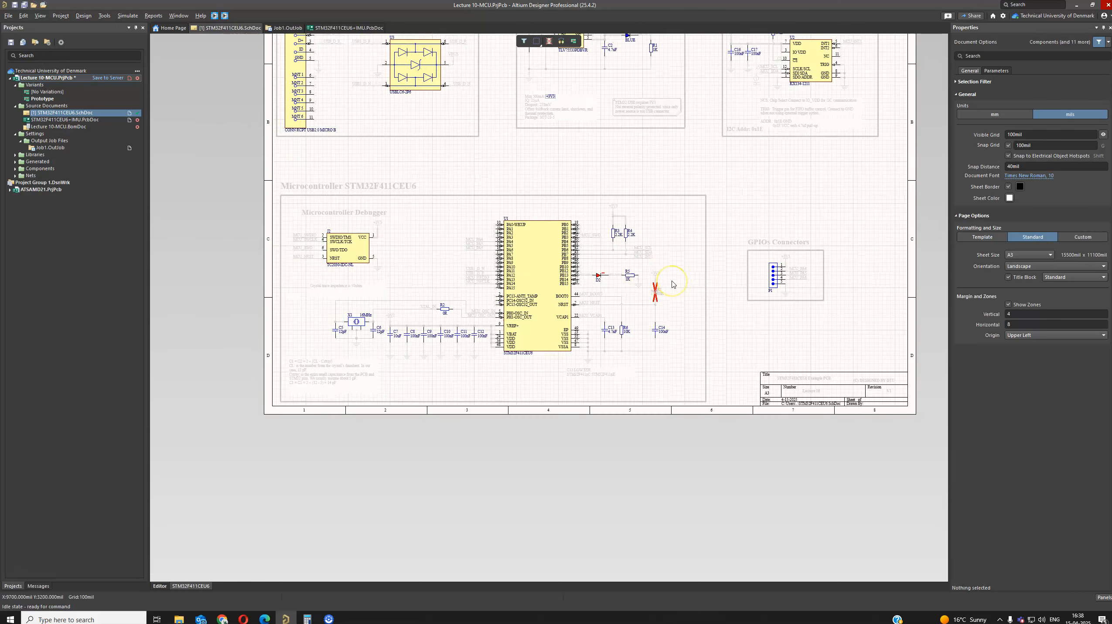
ctrl+scroll(666, 292, up, 2)
ctrl+scroll(670, 290, down, 3)
right_drag(684, 207, 672, 236)
ctrl+scroll(673, 237, up, 2)
right_drag(619, 295, 597, 258)
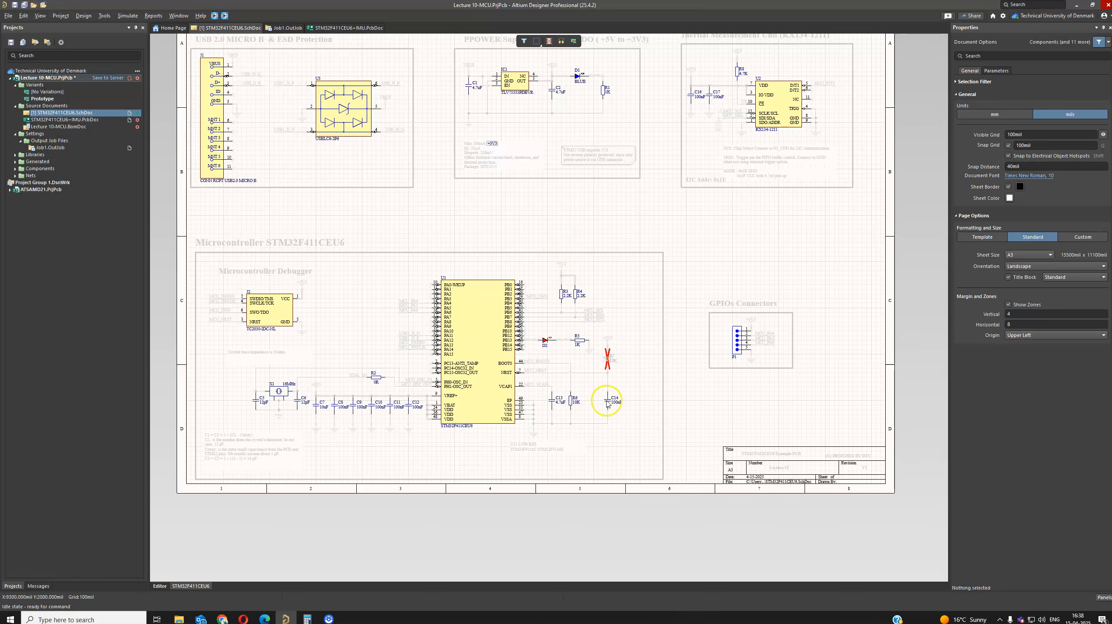
ctrl+scroll(609, 380, up, 2)
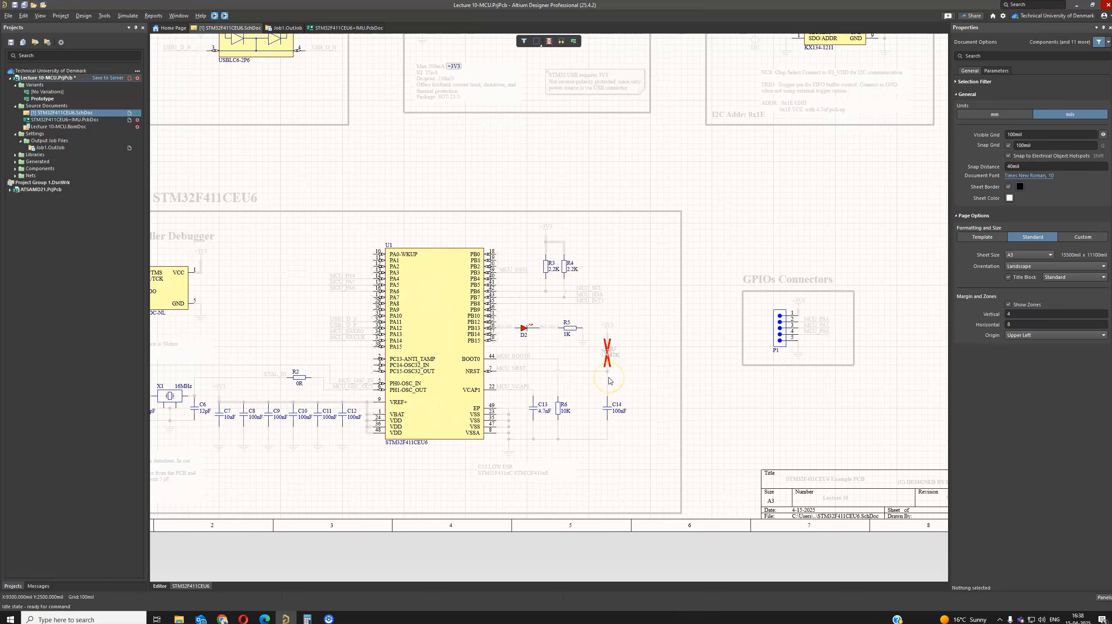
ctrl+scroll(611, 380, up, 2)
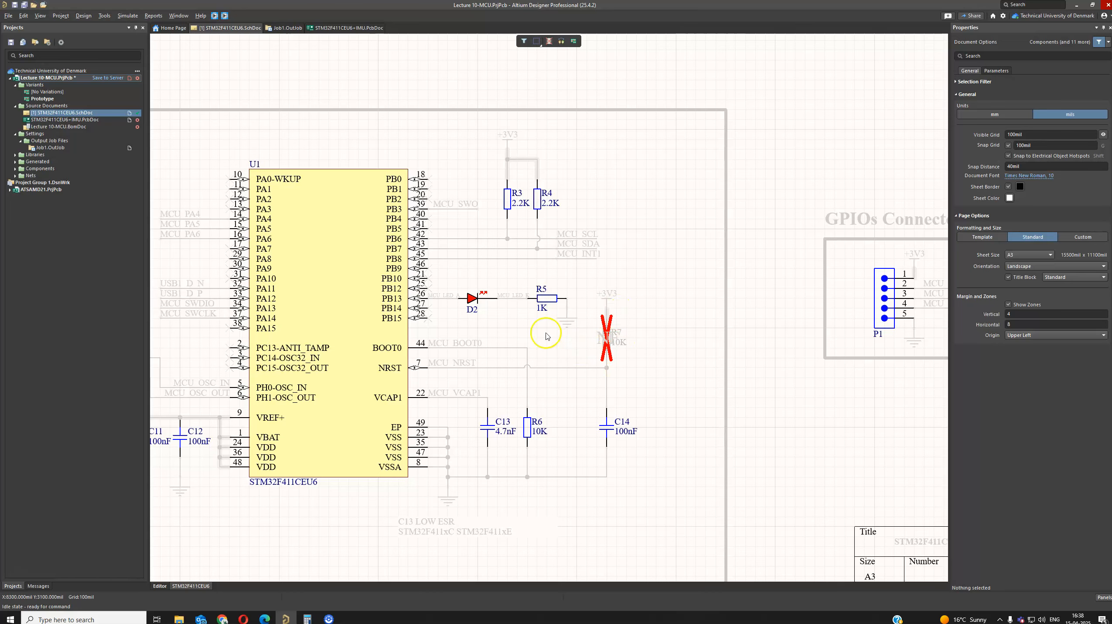
ctrl+scroll(667, 333, down, 2)
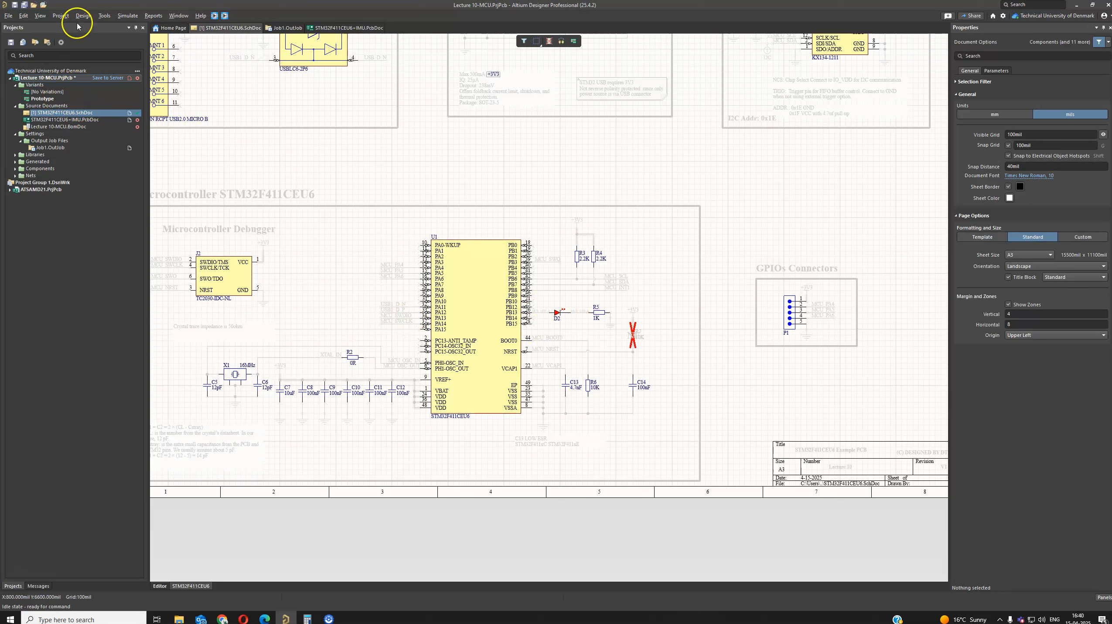
Step: Open the project's Variant Management and inspect the component variation of resistor R7
click(61, 15)
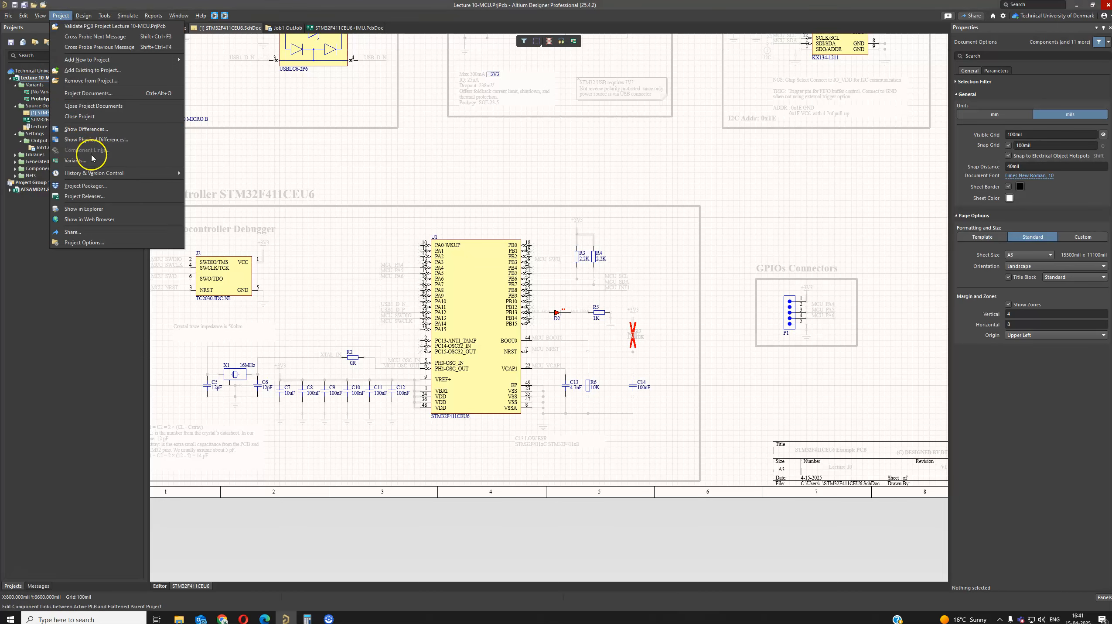
click(83, 160)
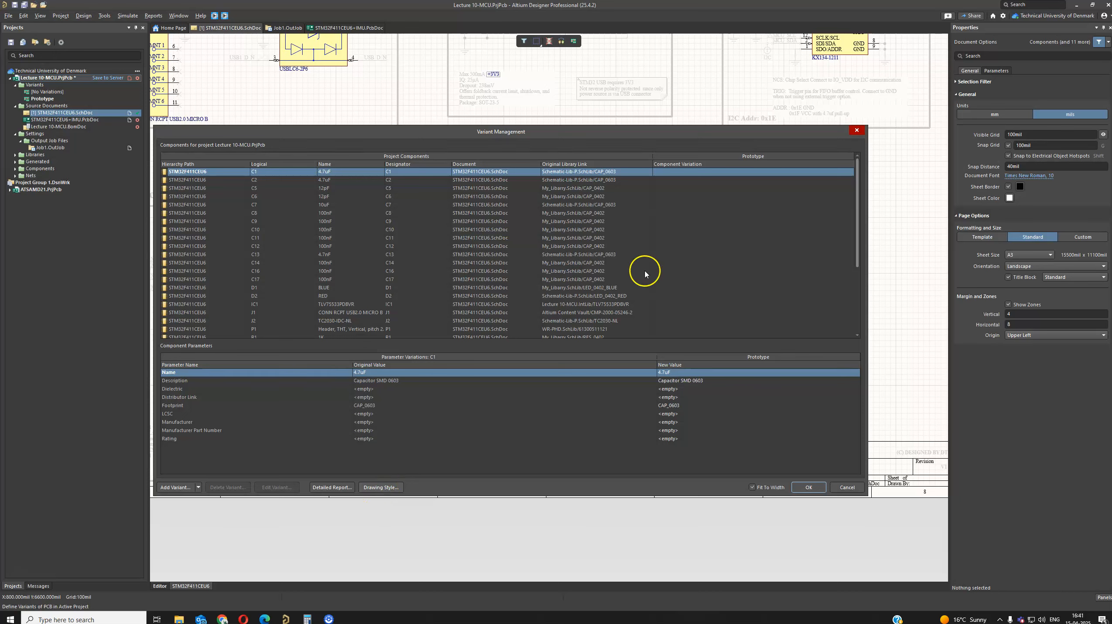
scroll(284, 205, down, 3)
scroll(306, 211, up, 3)
scroll(411, 199, down, 5)
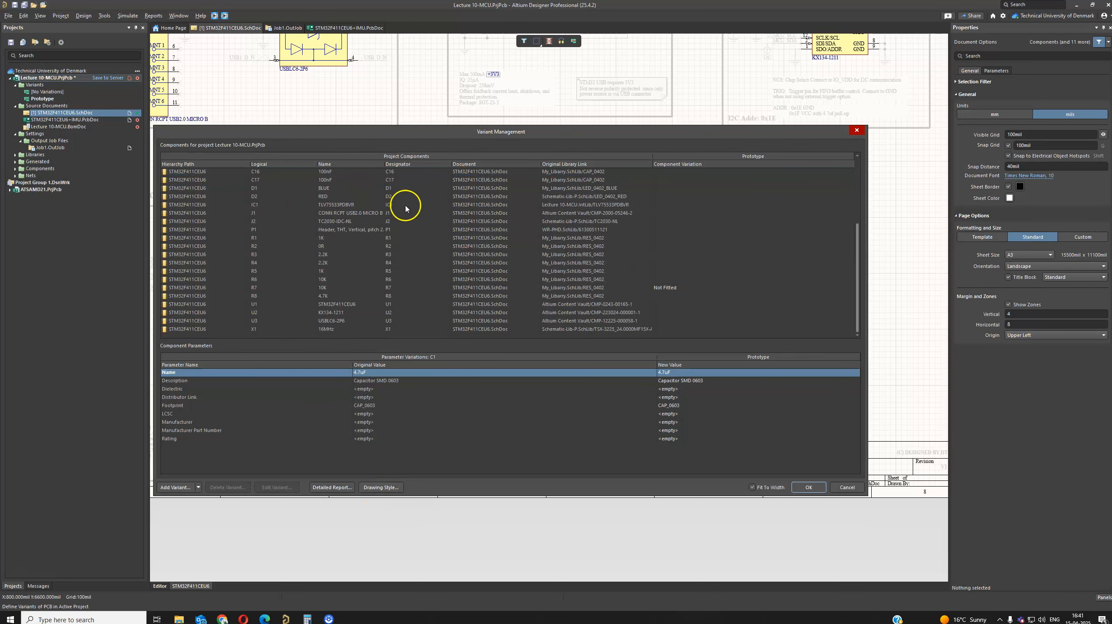
scroll(426, 284, up, 2)
scroll(427, 284, down, 2)
click(270, 286)
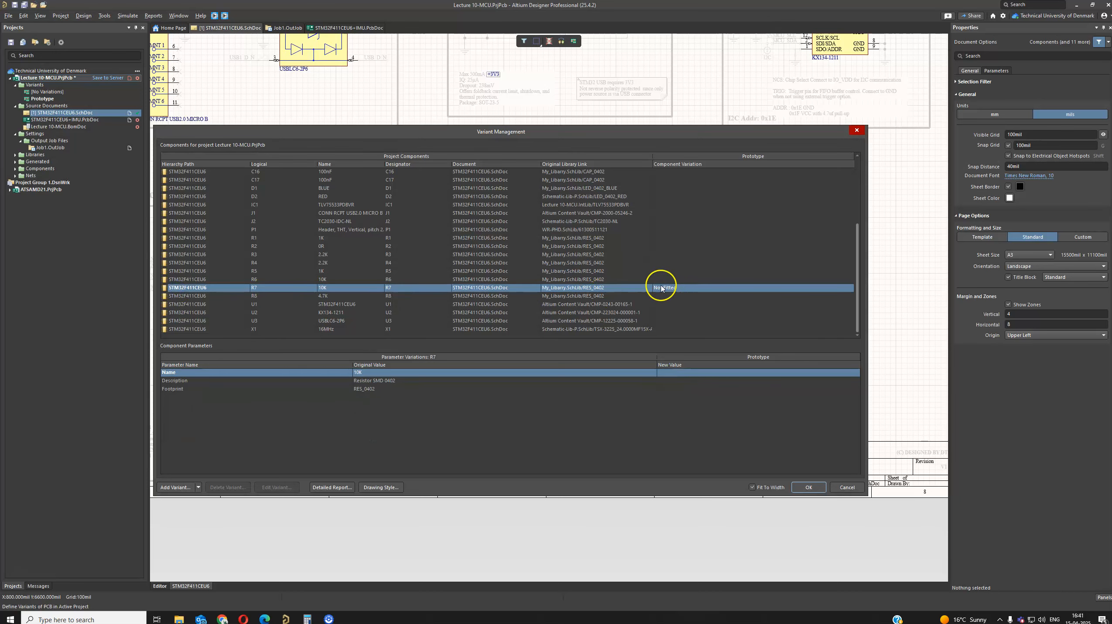
Step: Open the variant drawing style options and compare the gray box and mesh with the red cross for not-fitted schematic components
drag(613, 130, 421, 105)
drag(566, 97, 716, 120)
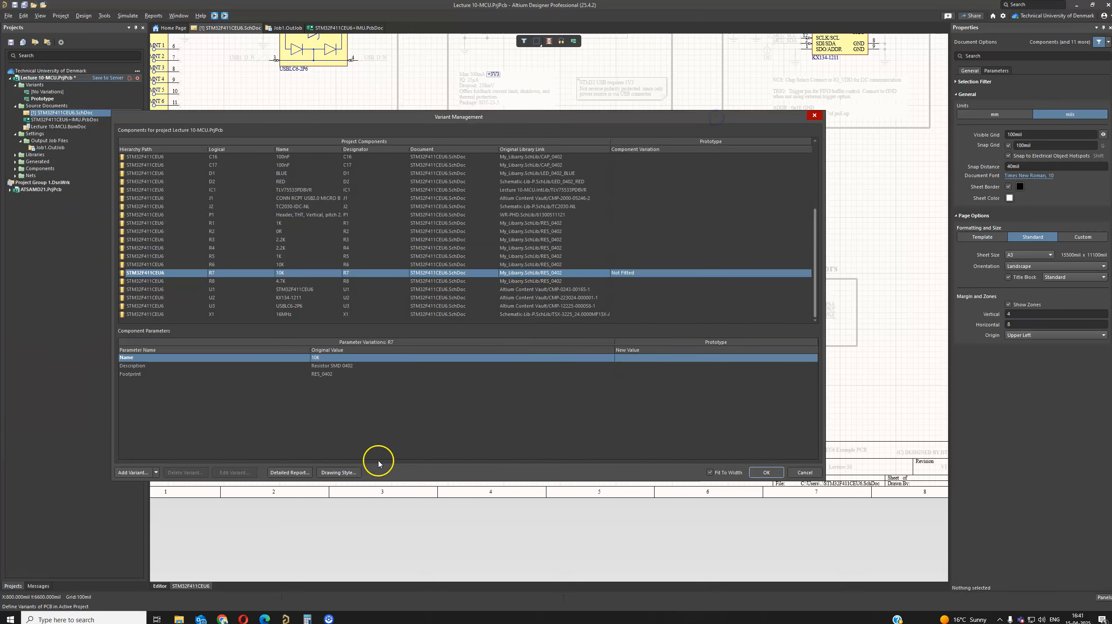
click(351, 473)
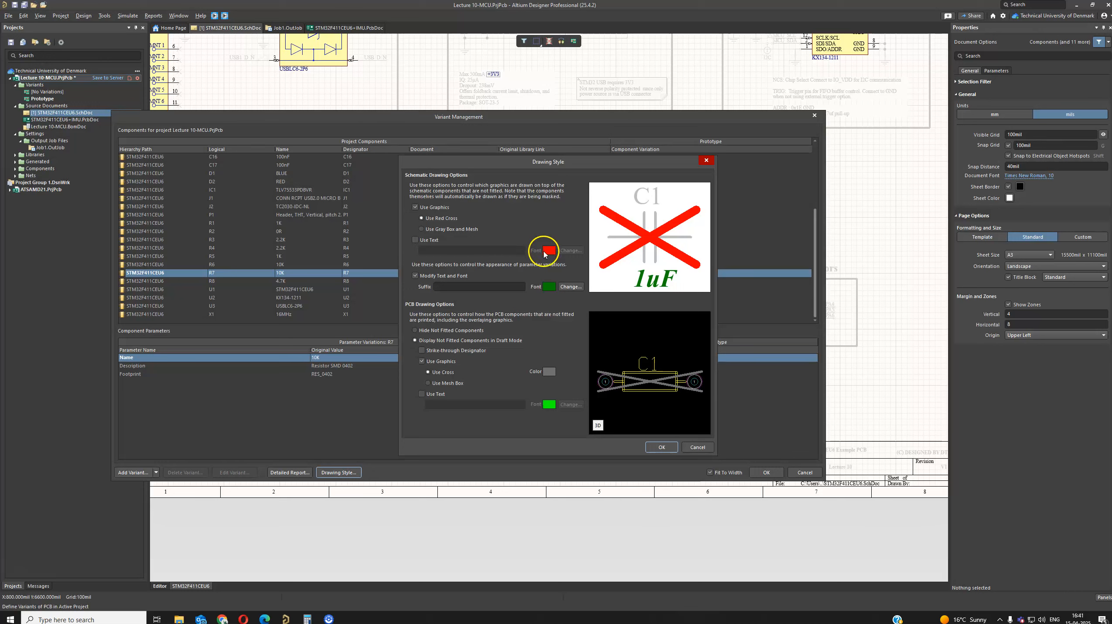
click(440, 227)
click(446, 218)
Step: Compare the PCB preview modes, switch the not-fitted PCB graphics off and on again, and accept the drawing style and variant settings
click(598, 425)
click(597, 425)
click(598, 425)
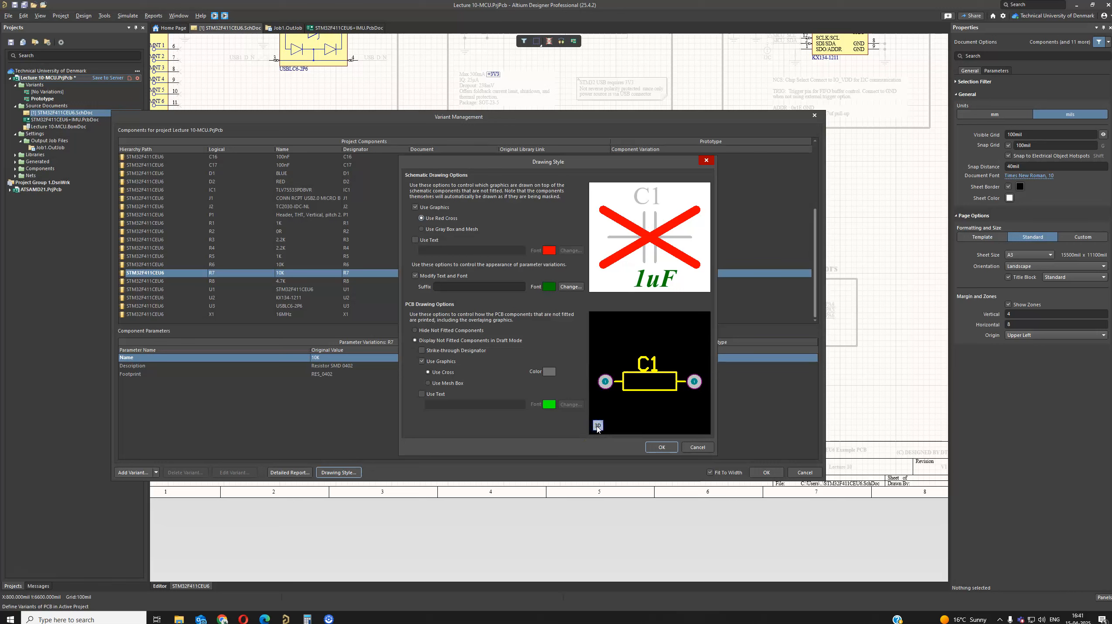
click(442, 362)
click(441, 362)
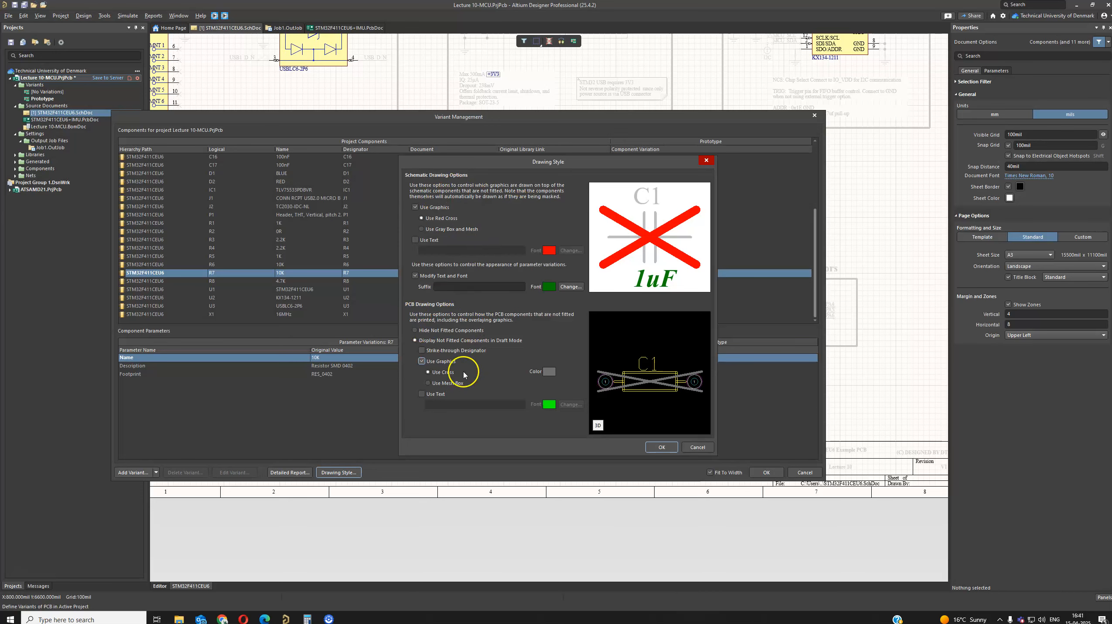
click(662, 446)
click(768, 472)
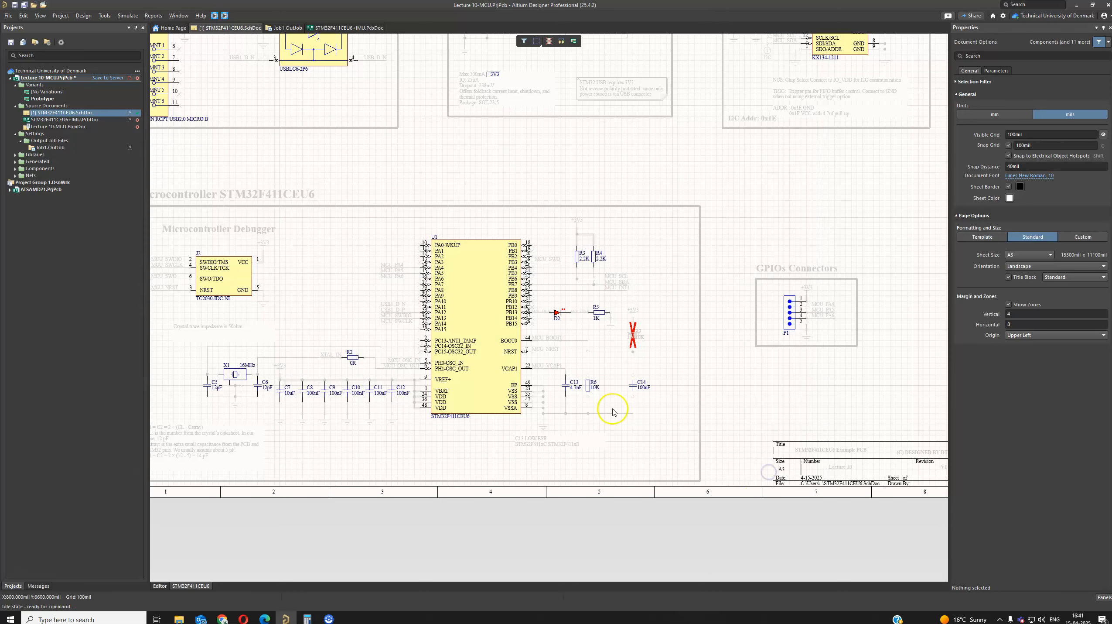
Step: Save the Lecture 10-MCU project and store its output job file as Job.OutJob in the project folder
right_click(47, 77)
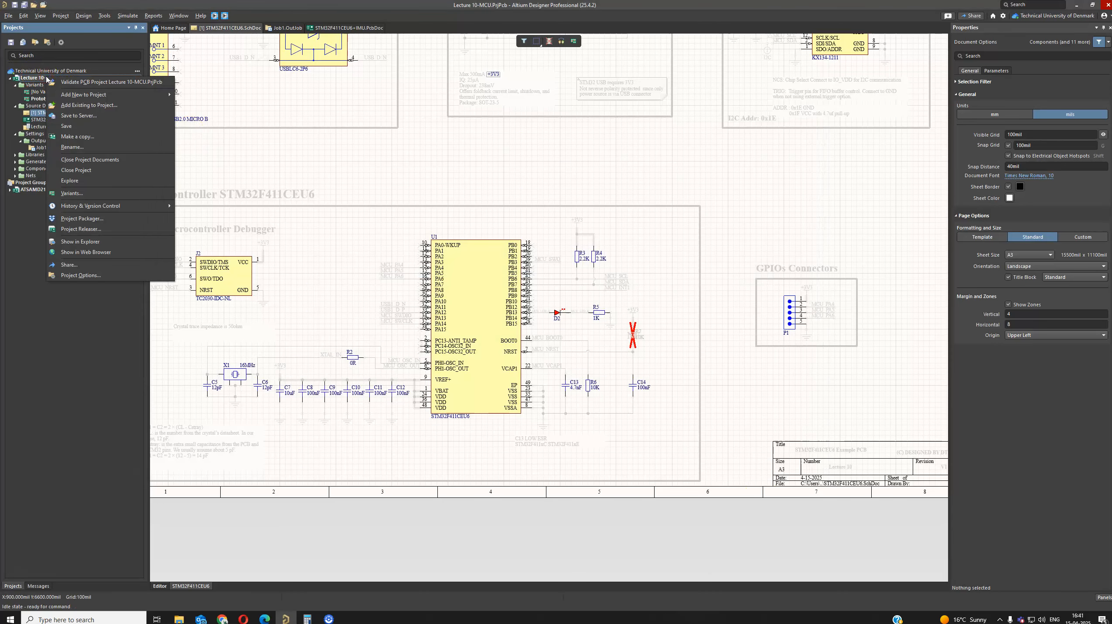
click(75, 126)
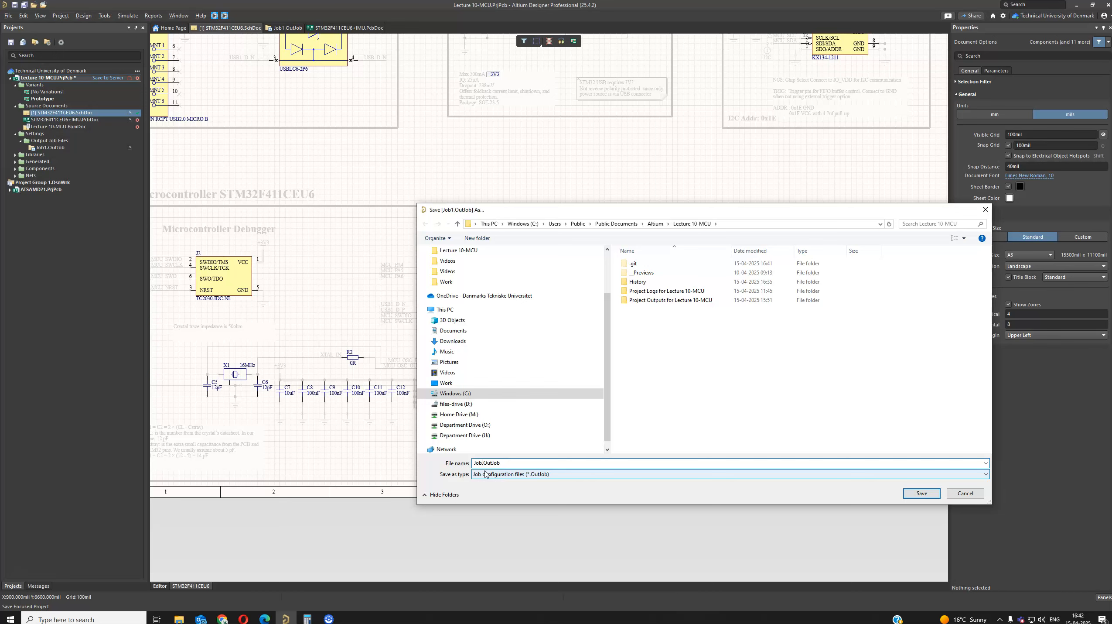
key(Return)
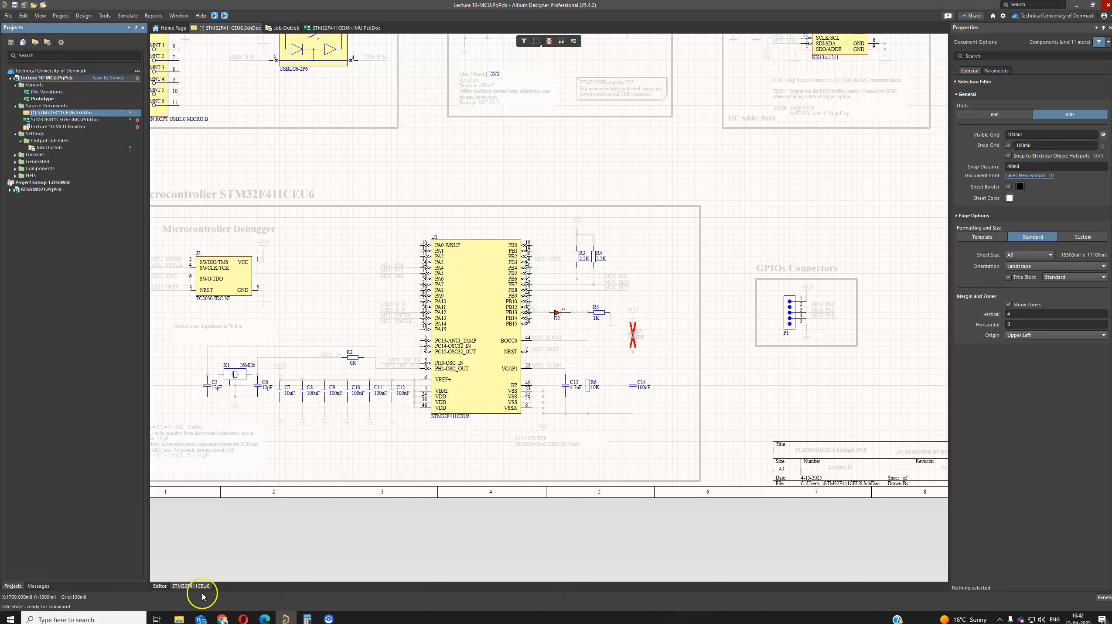
Step: Locate Job.OutJob in the Lecture 10-MCU folder in File Explorer and return to the schematic in Altium Designer
mouse_move(179, 618)
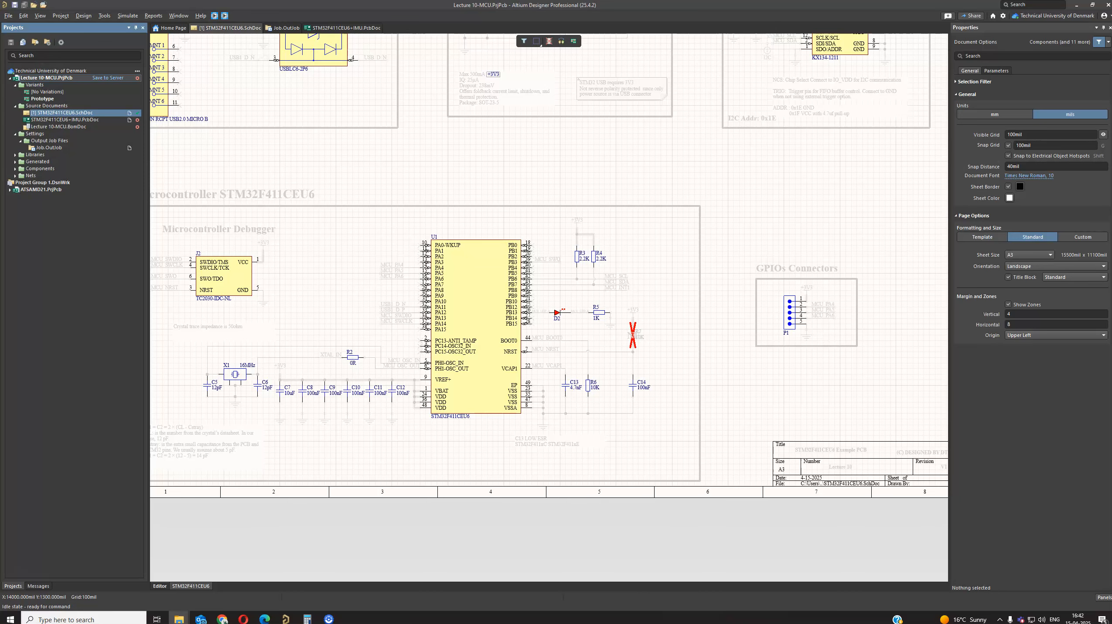
drag(1111, 184, 692, 122)
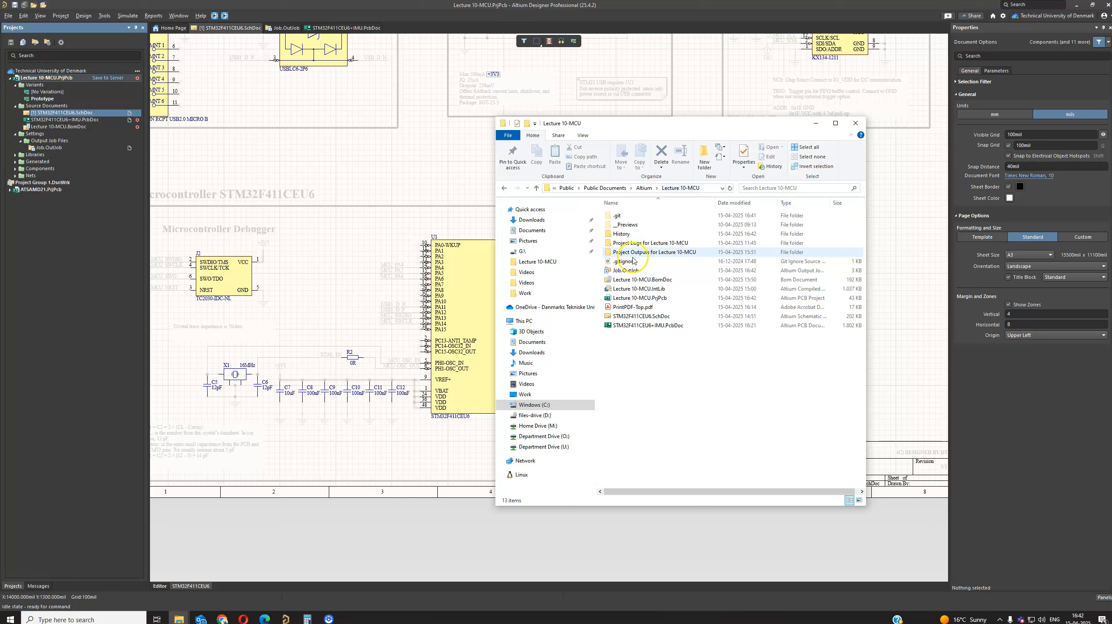
click(640, 270)
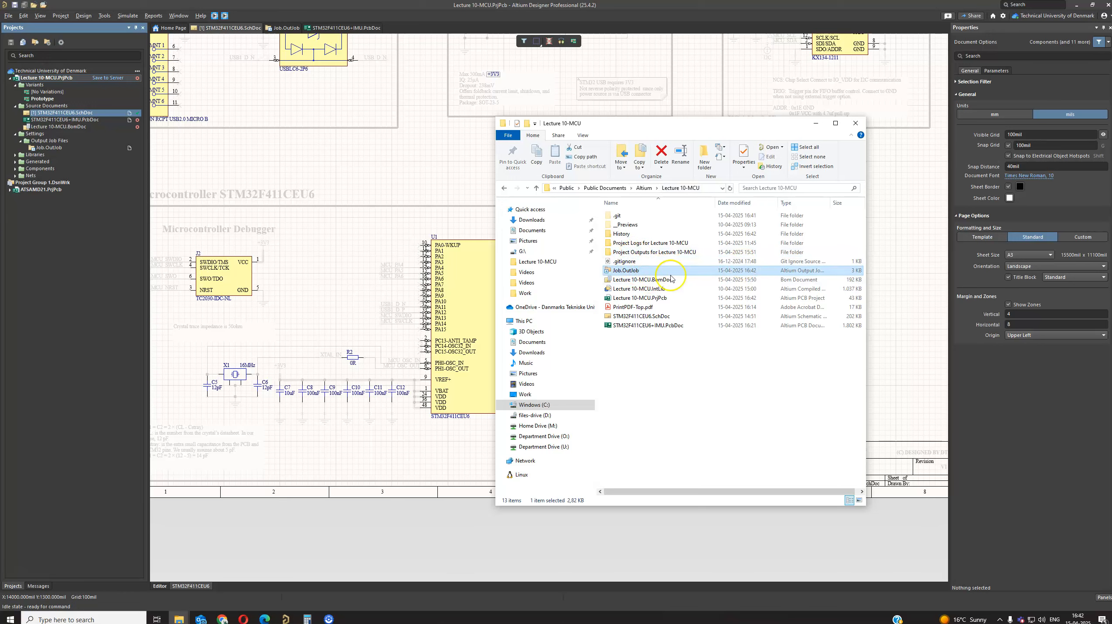
click(813, 123)
ctrl+scroll(526, 194, down, 2)
ctrl+scroll(524, 194, up, 1)
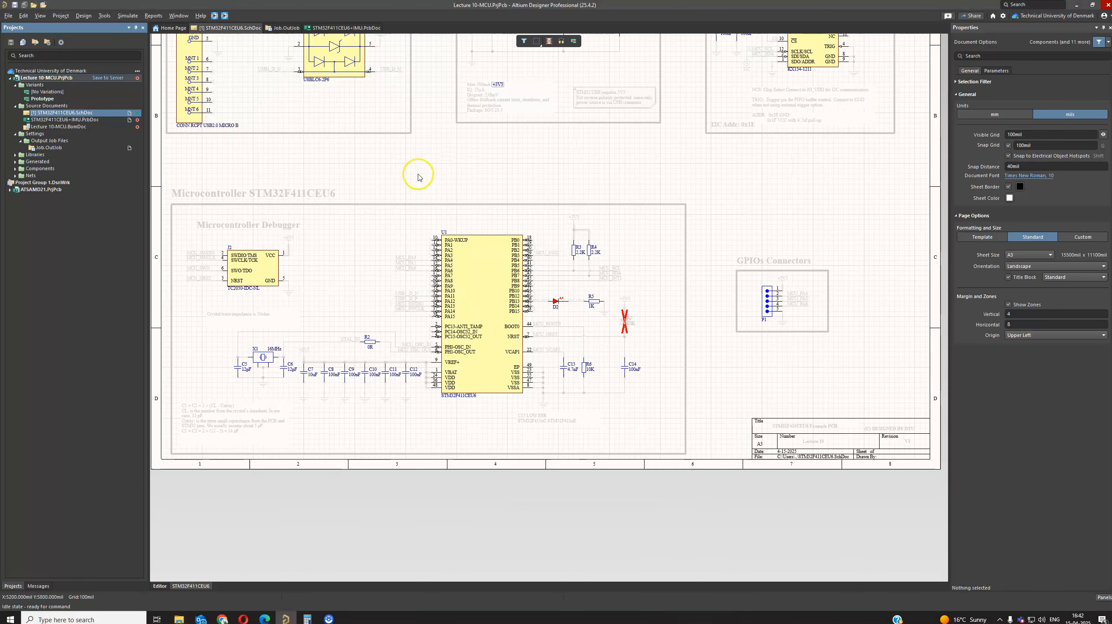
Step: Switch to the STM32F411CEU6+IMU PCB document and examine the board outline around the origin marker
click(337, 28)
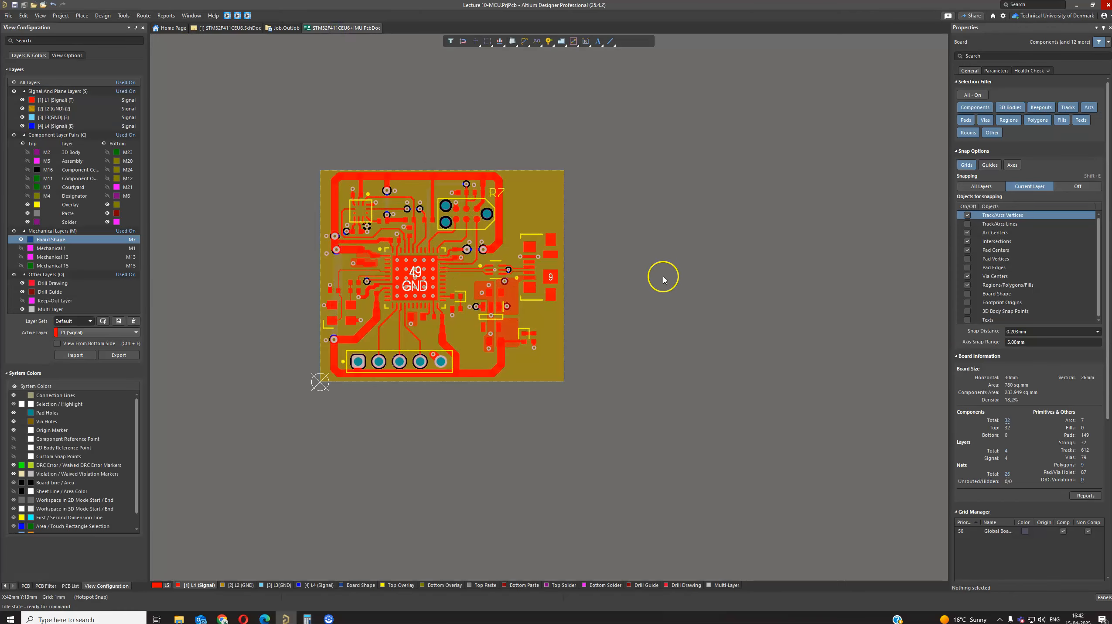
right_drag(626, 313, 725, 315)
ctrl+scroll(677, 306, up, 1)
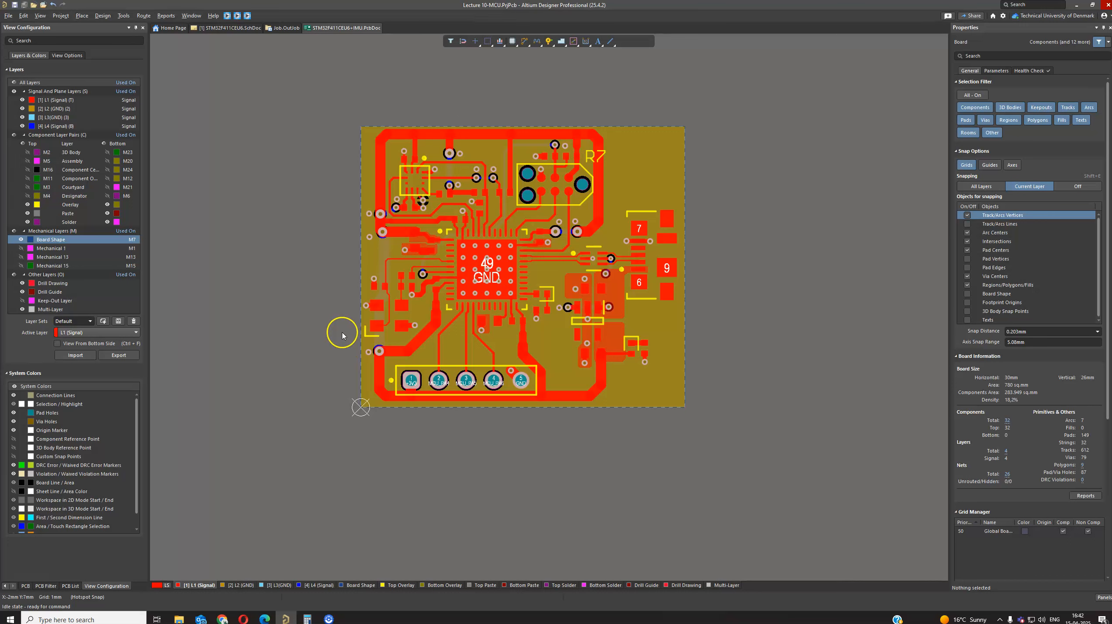
click(167, 585)
click(168, 588)
click(364, 412)
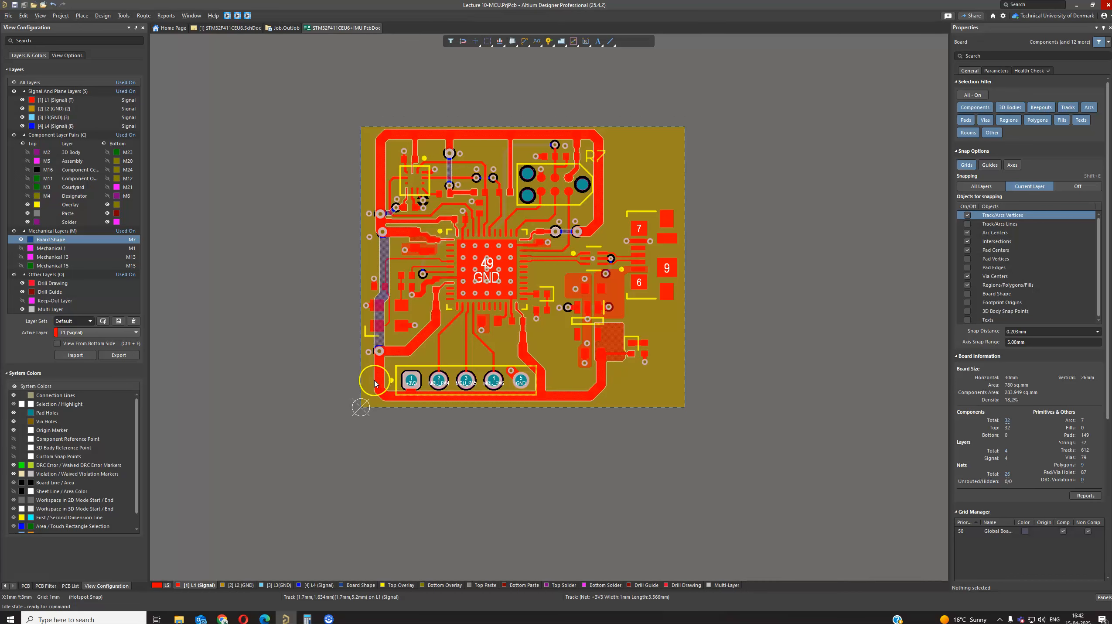
Step: Set the PCB origin at the lower-left corner of the board outline
click(8, 15)
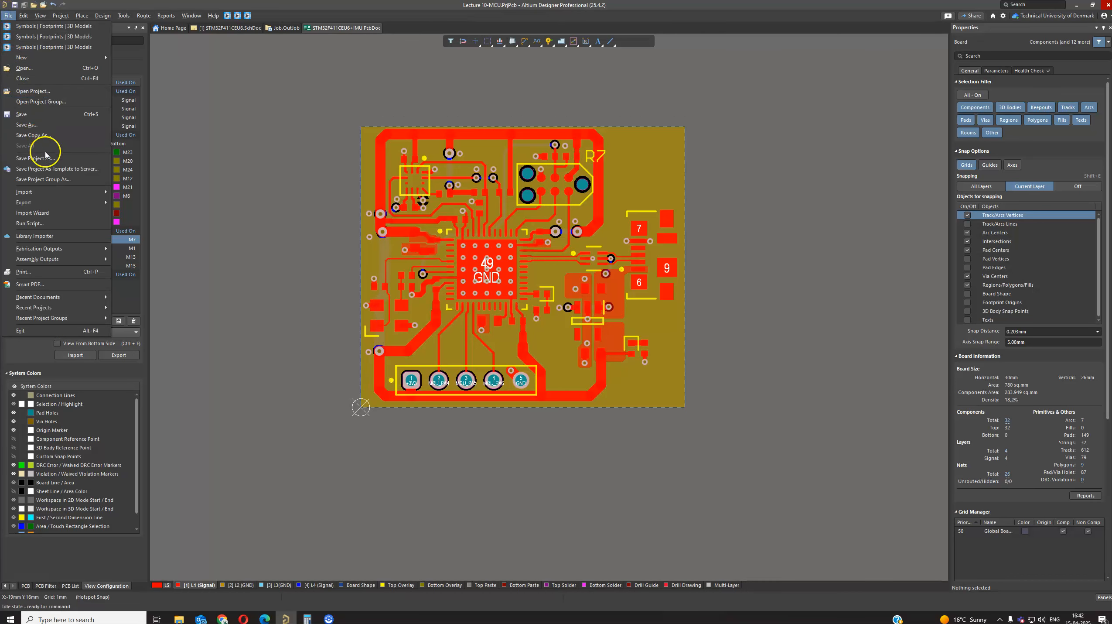
mouse_move(64, 203)
click(40, 15)
mouse_move(22, 15)
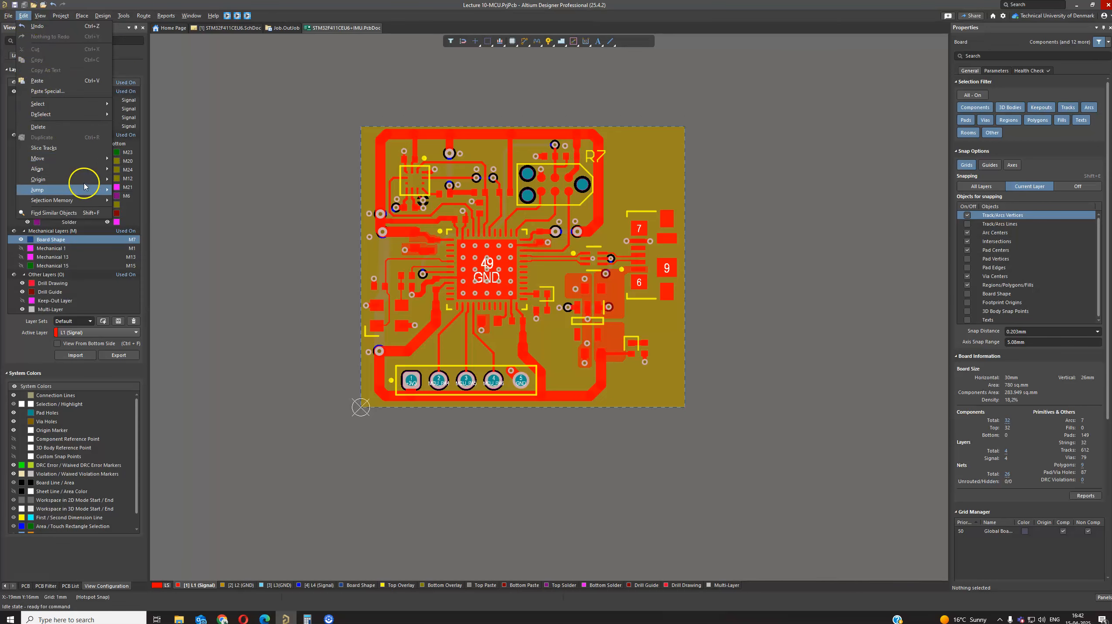
mouse_move(92, 178)
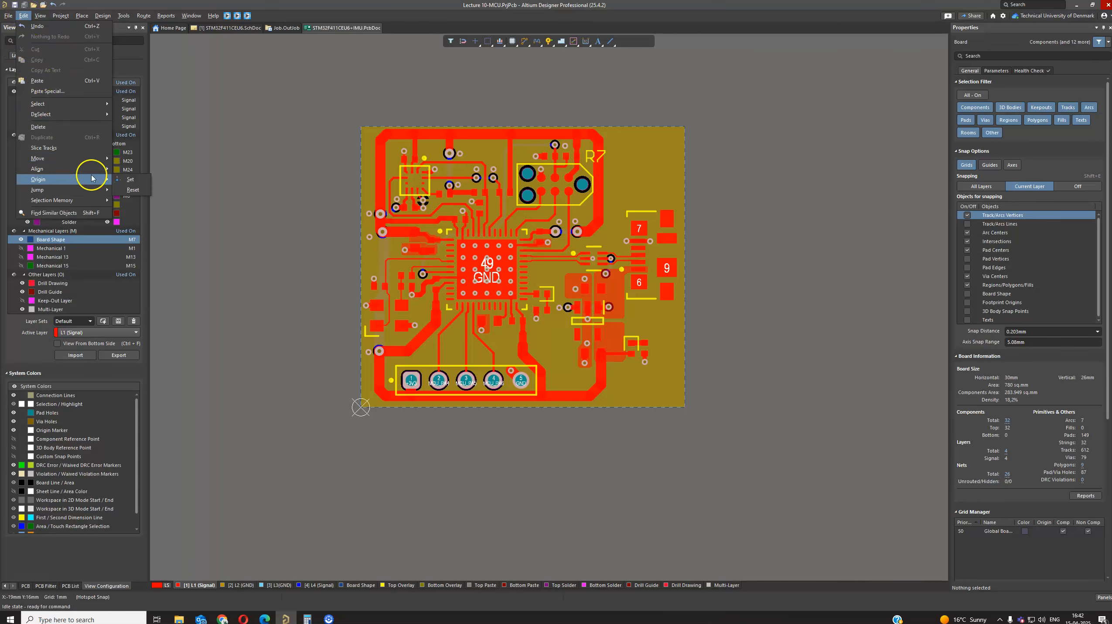
click(127, 181)
ctrl+scroll(361, 405, up, 3)
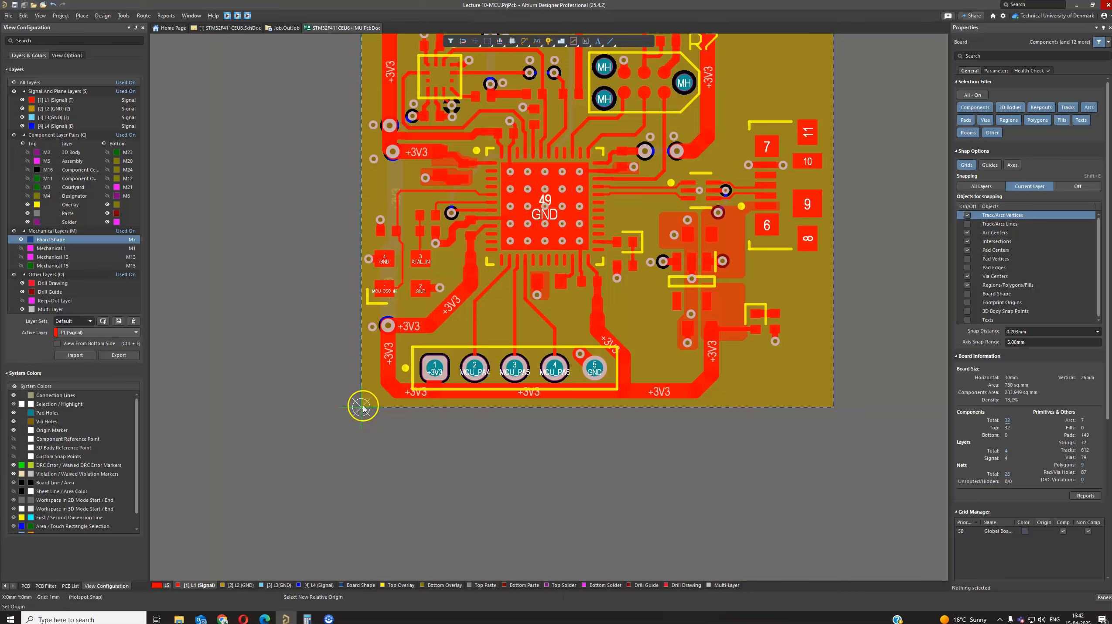
click(366, 409)
ctrl+scroll(345, 407, down, 2)
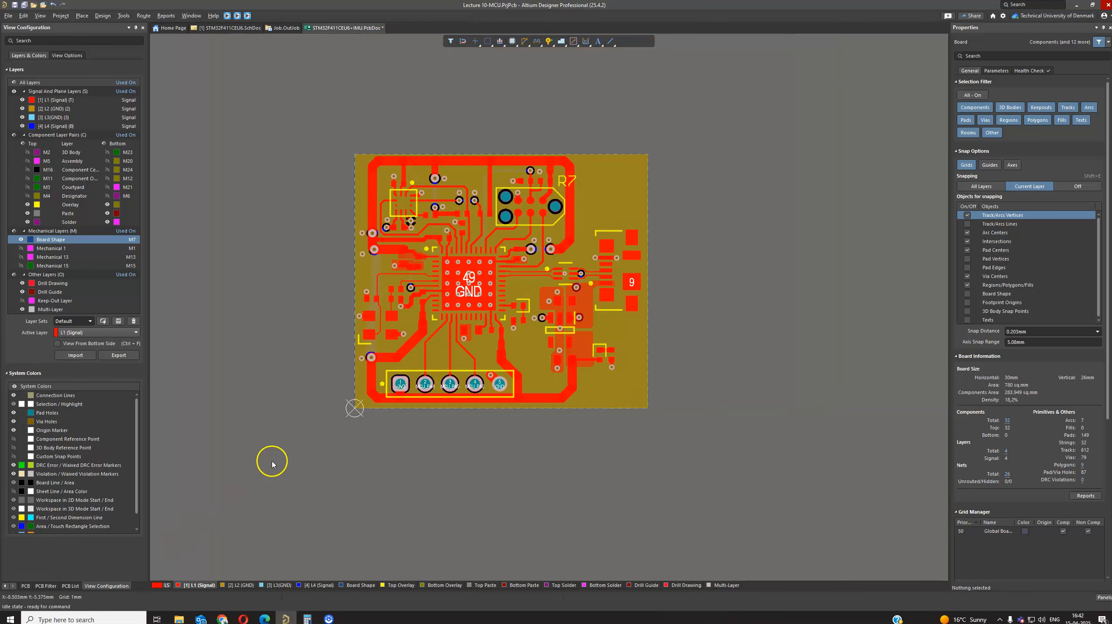
Step: Make Board Shape the active layer and inspect the board outline at the origin corner
ctrl+scroll(352, 408, up, 2)
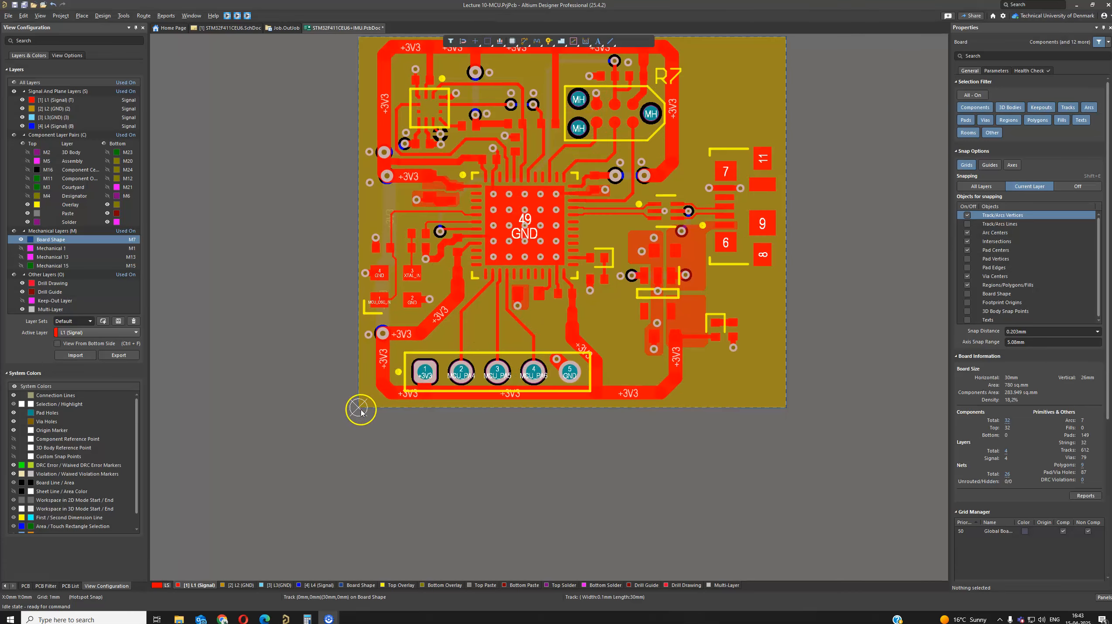
ctrl+scroll(360, 411, up, 2)
ctrl+scroll(361, 410, up, 2)
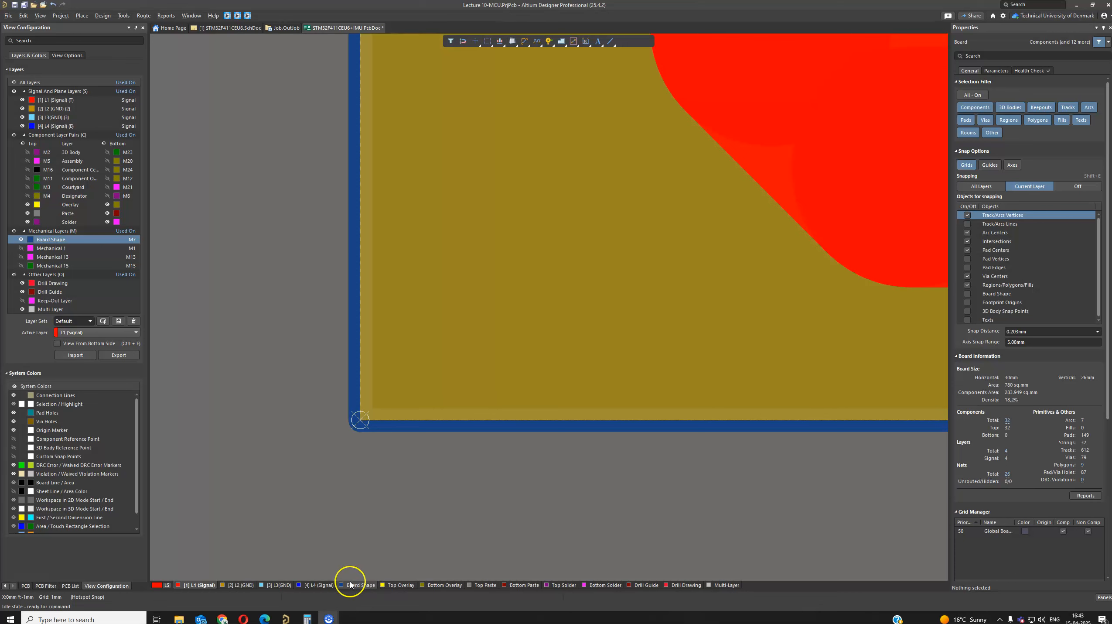
click(167, 586)
click(189, 580)
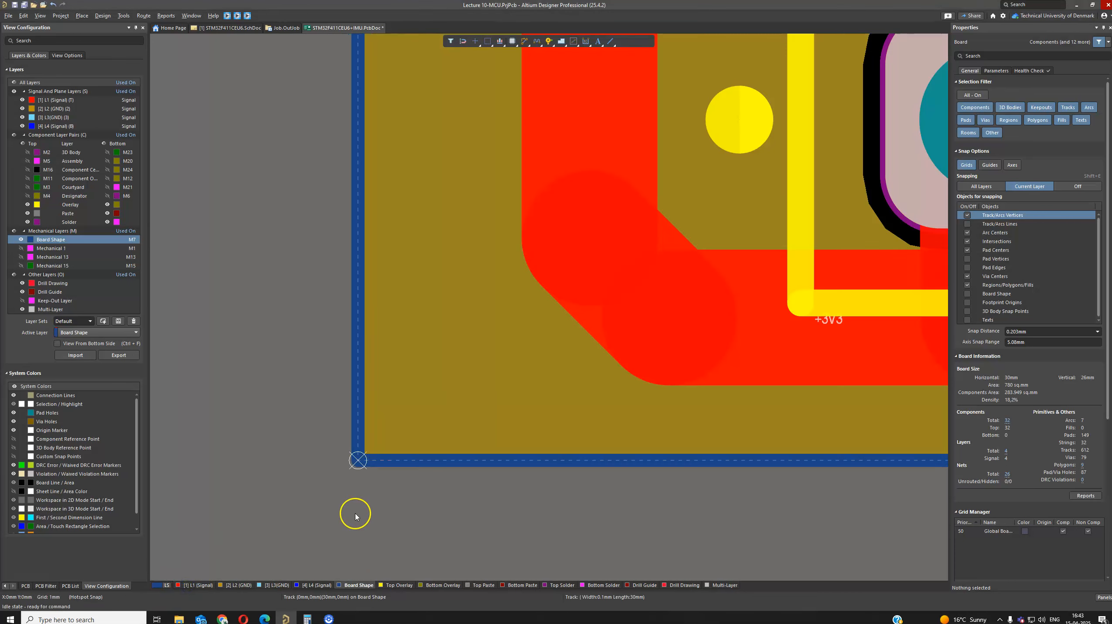
ctrl+scroll(355, 517, down, 2)
ctrl+scroll(362, 529, down, 1)
right_drag(362, 530, 281, 451)
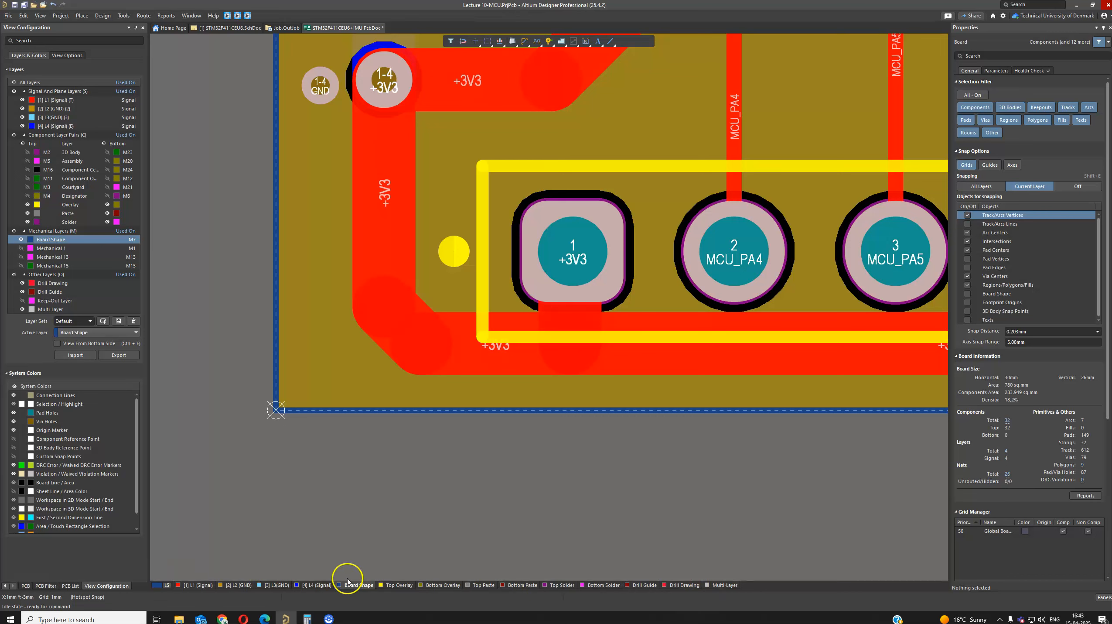
Step: Inspect the layer number and layer type options for adding a mechanical layer, and cancel the addition
right_click(61, 240)
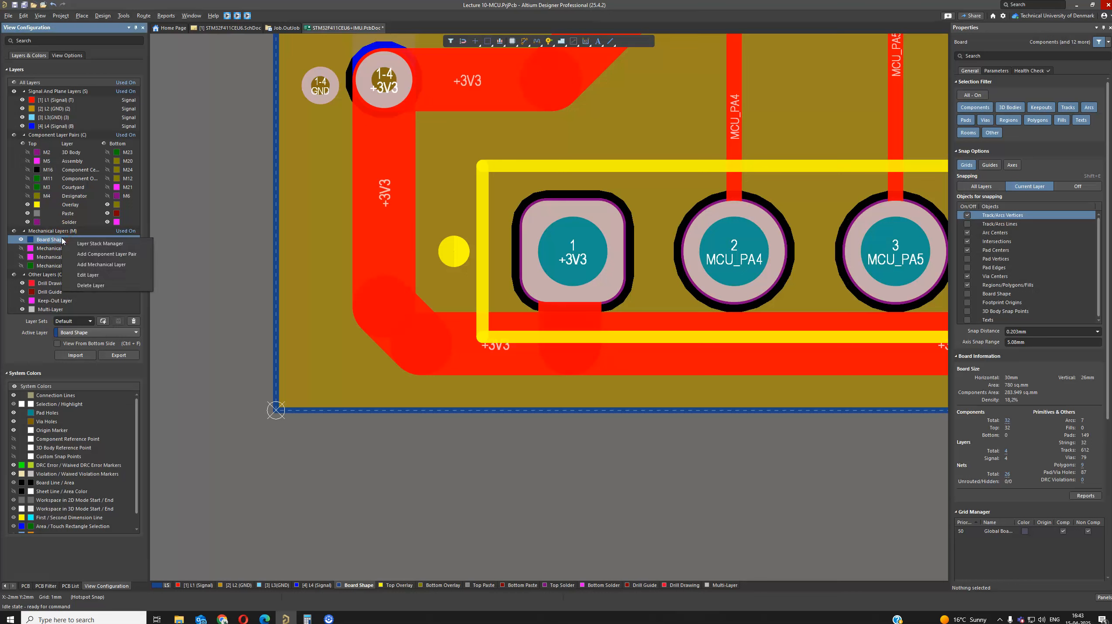
click(135, 264)
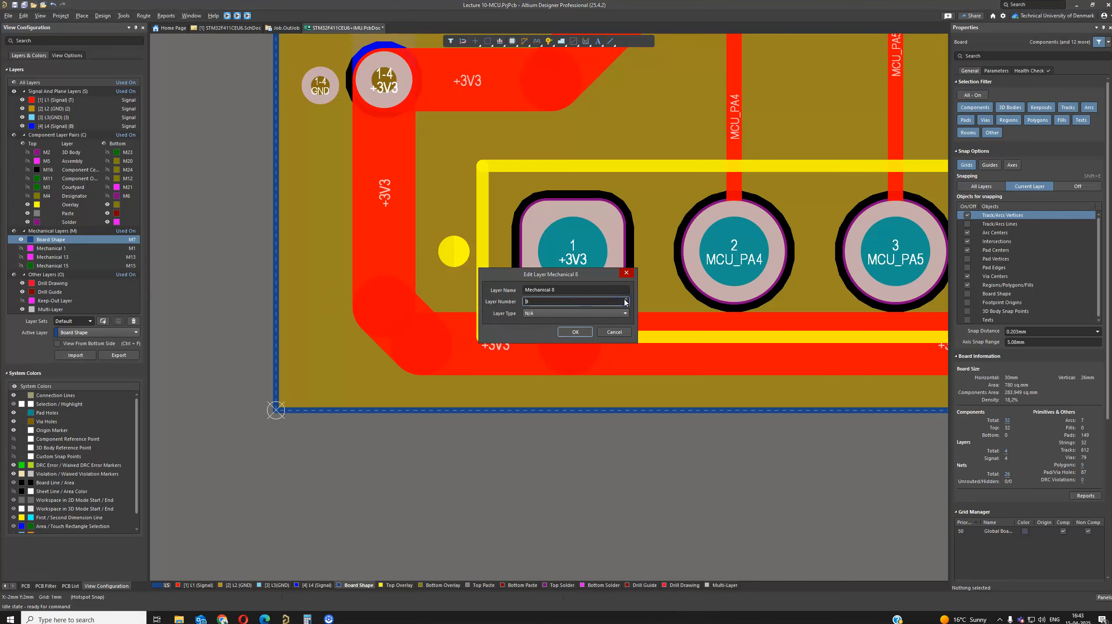
click(626, 305)
click(626, 315)
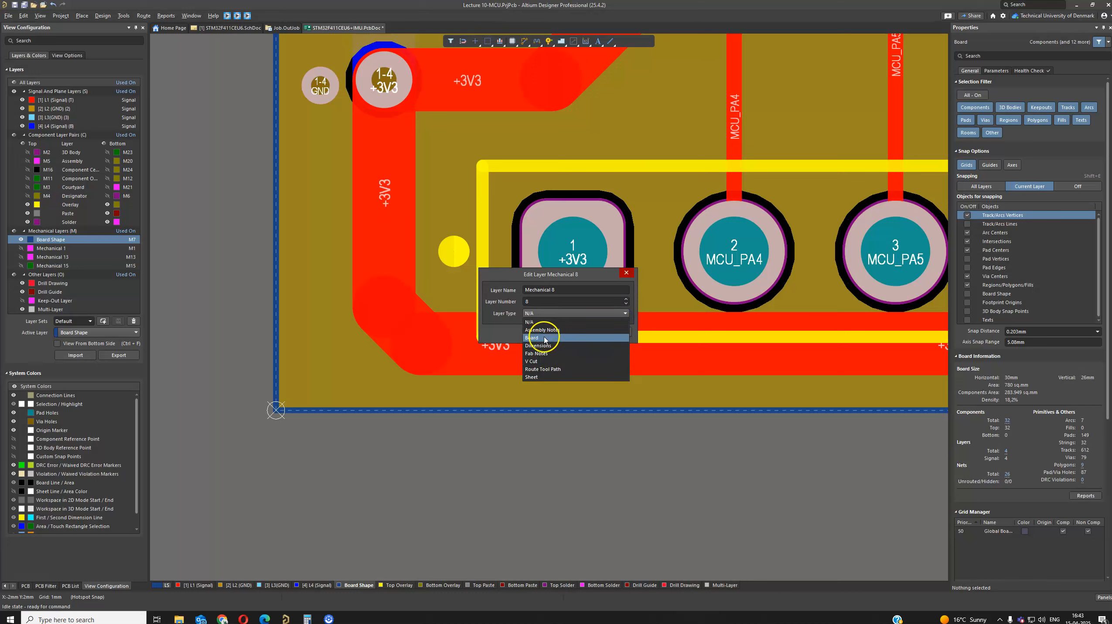
click(659, 437)
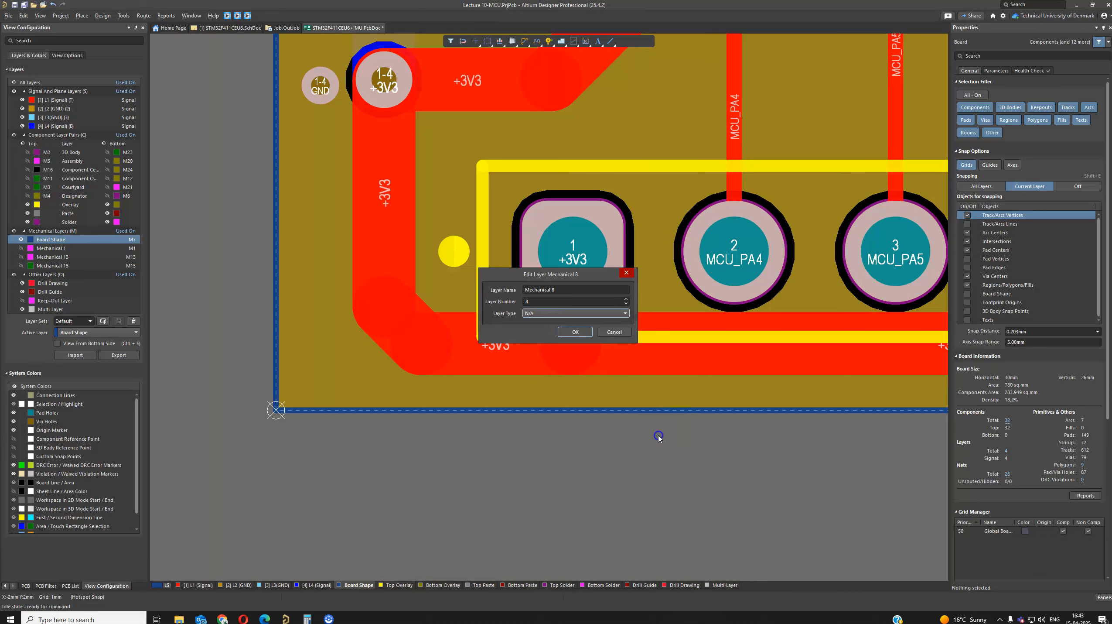
click(631, 335)
Step: Show only the Board Shape layer of the PCB in single-layer mode
ctrl+scroll(354, 463, down, 5)
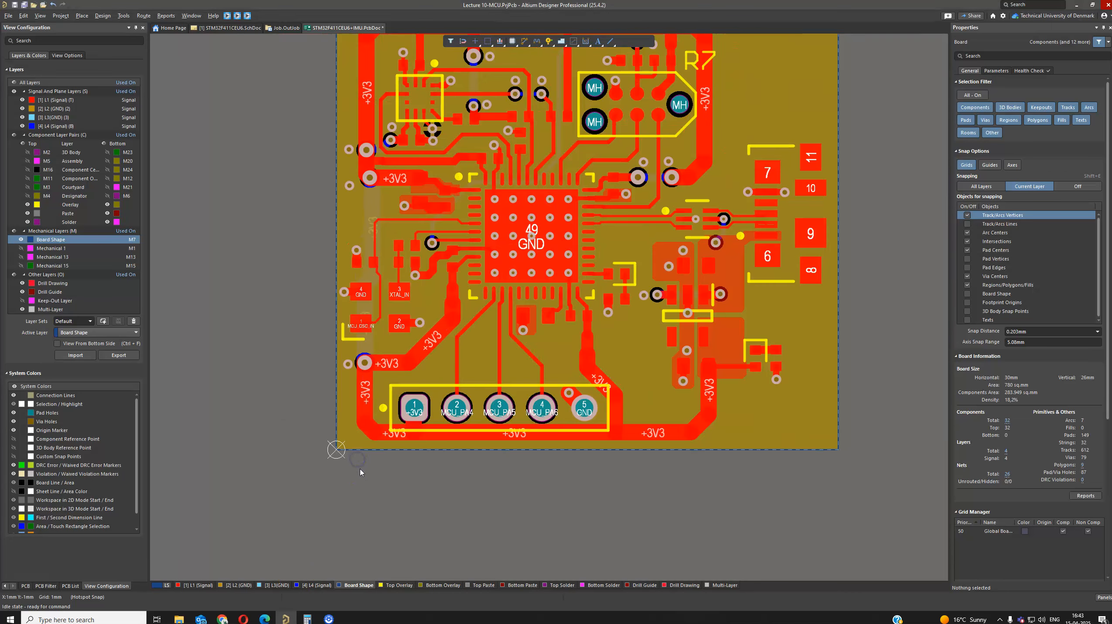
ctrl+scroll(275, 233, down, 1)
ctrl+scroll(276, 229, down, 3)
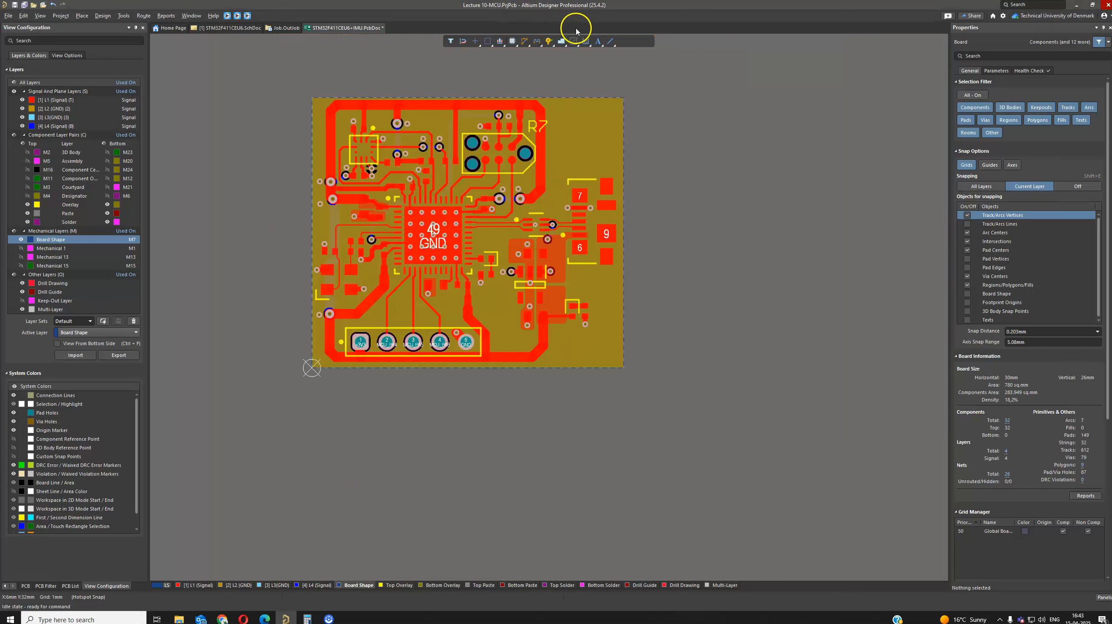
ctrl+scroll(394, 463, up, 1)
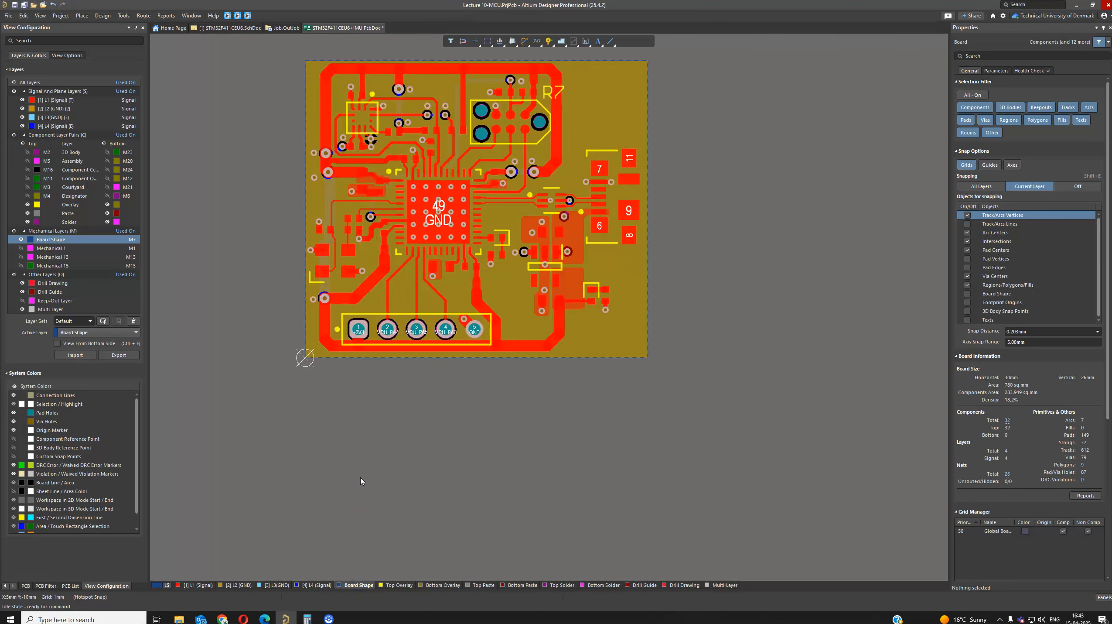
key(1)
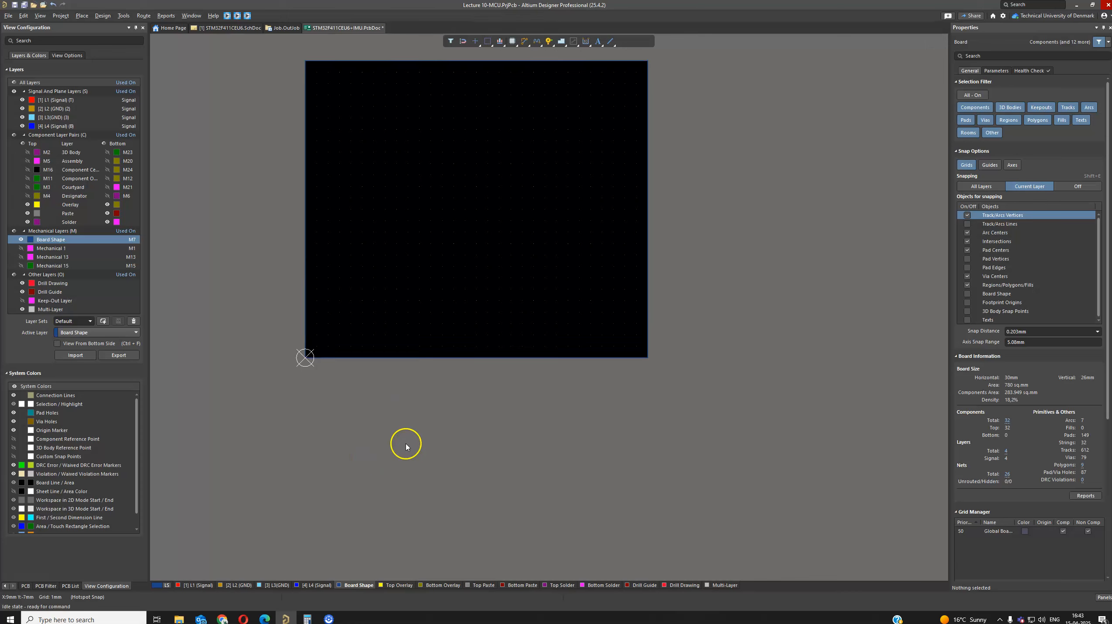
Step: Draw a horizontal 25 mm line above the board outline on the Board Shape layer and remove it again
click(610, 41)
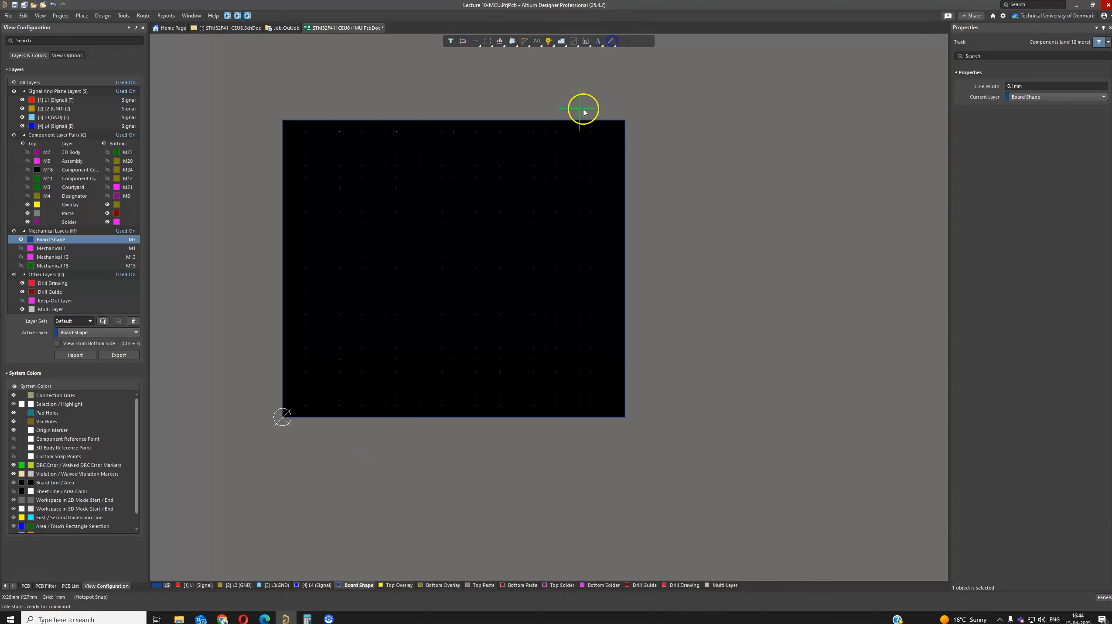
click(290, 88)
click(578, 86)
right_click(585, 94)
right_click(322, 79)
drag(290, 69, 643, 106)
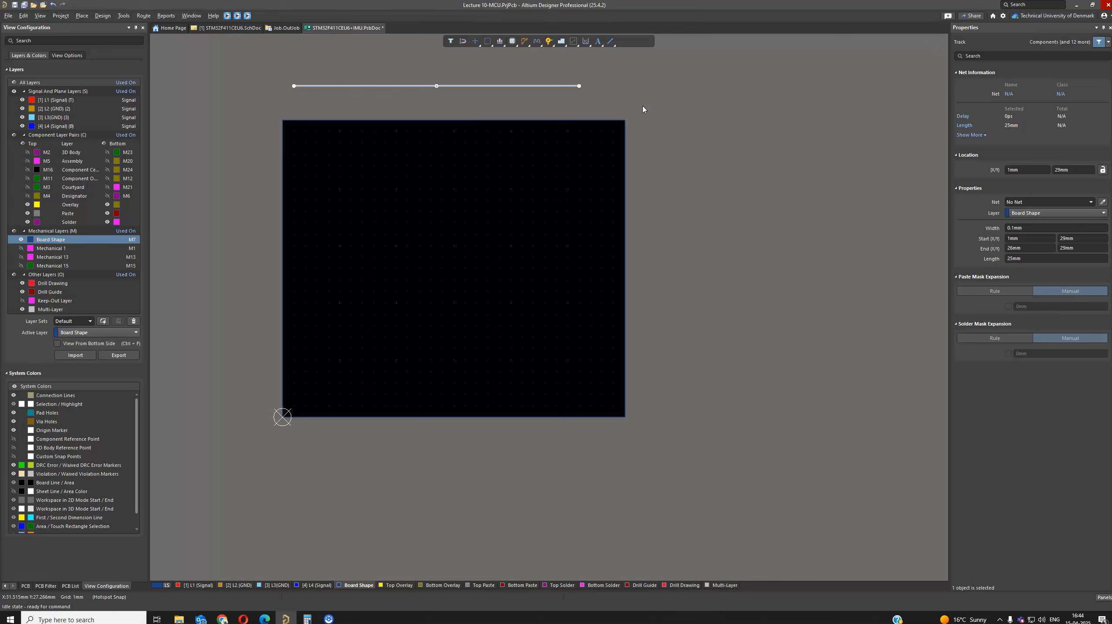
click(490, 92)
ctrl+scroll(489, 92, down, 1)
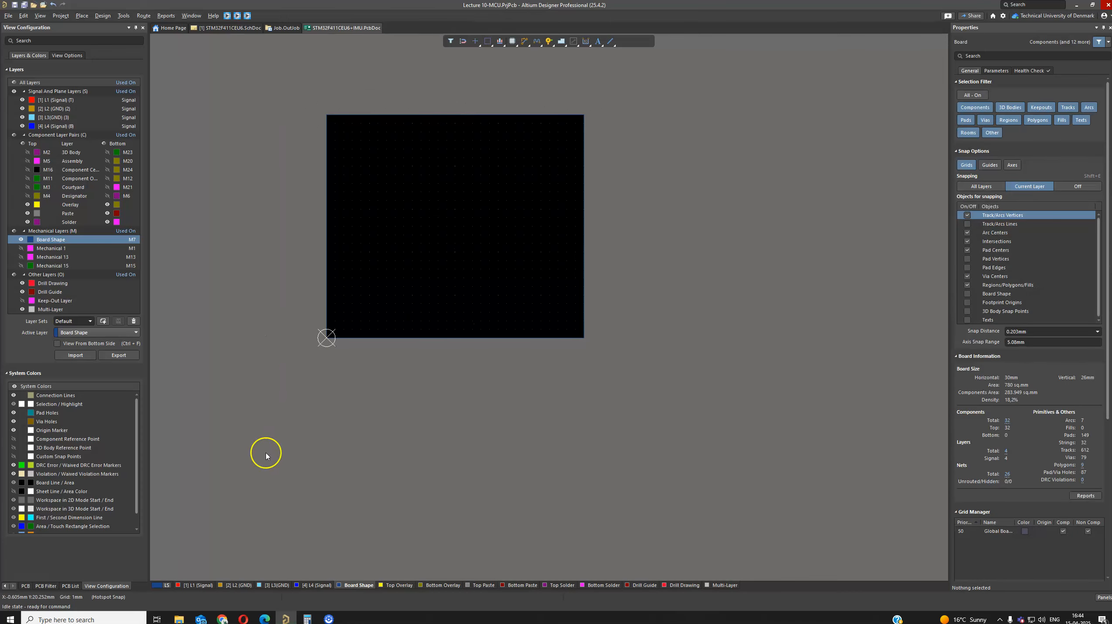
Step: Show only the L1 (Signal) layer of the PCB and return to the Job.OutJob file
click(198, 585)
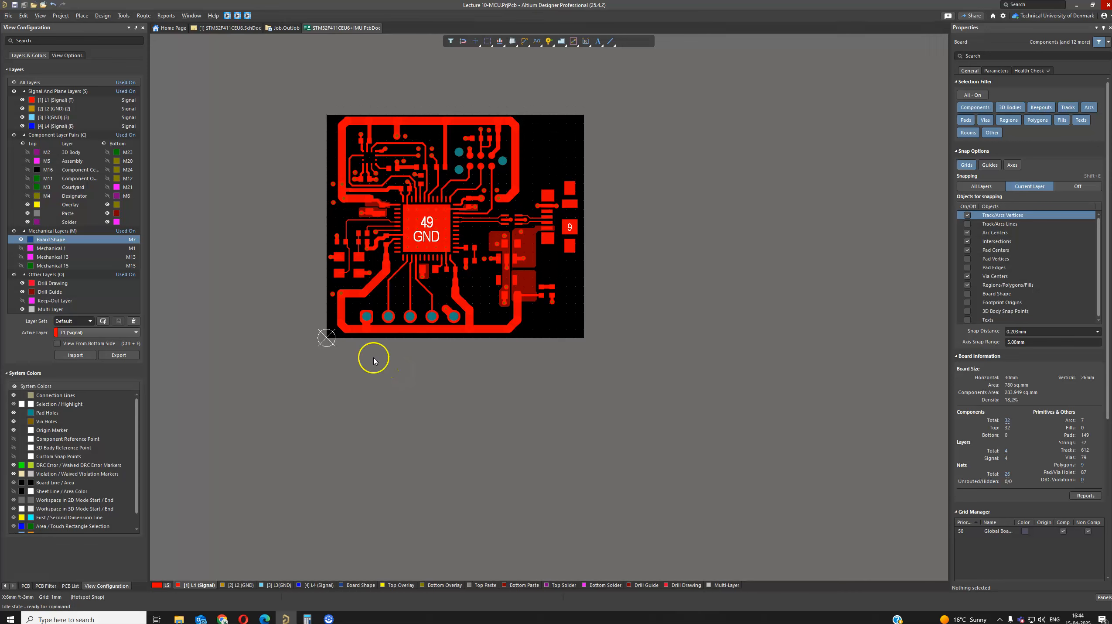
click(287, 28)
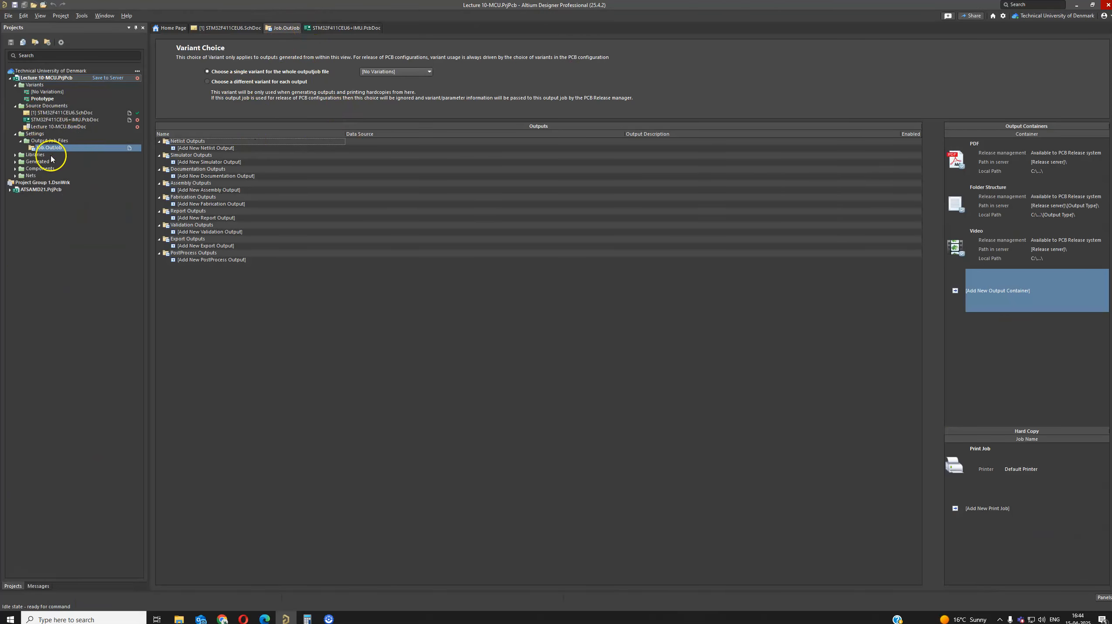
right_click(202, 170)
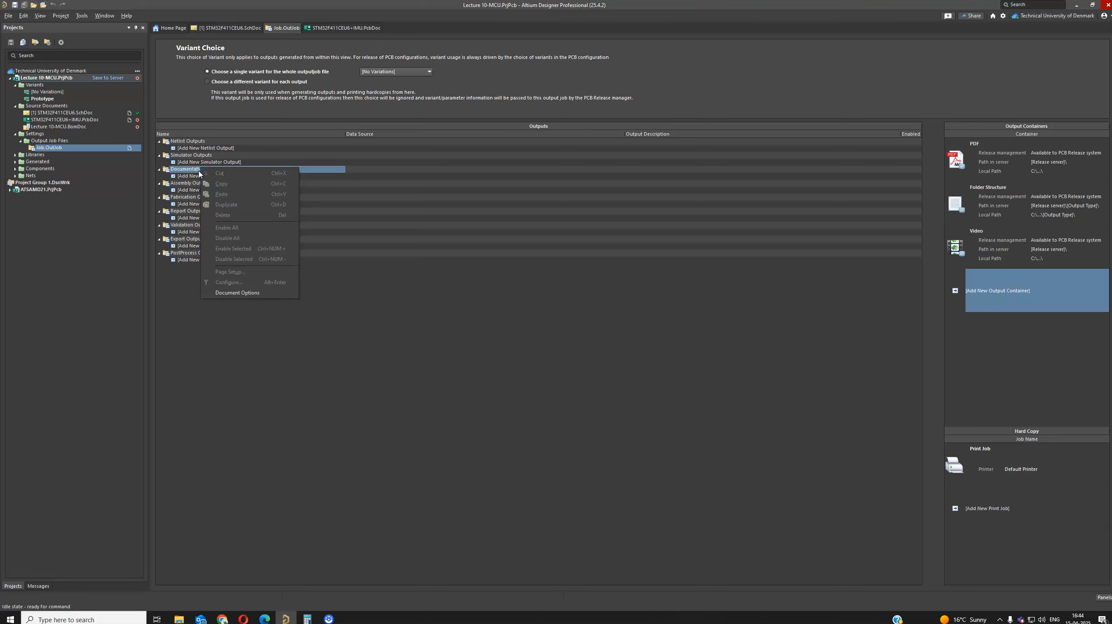
click(197, 177)
click(193, 174)
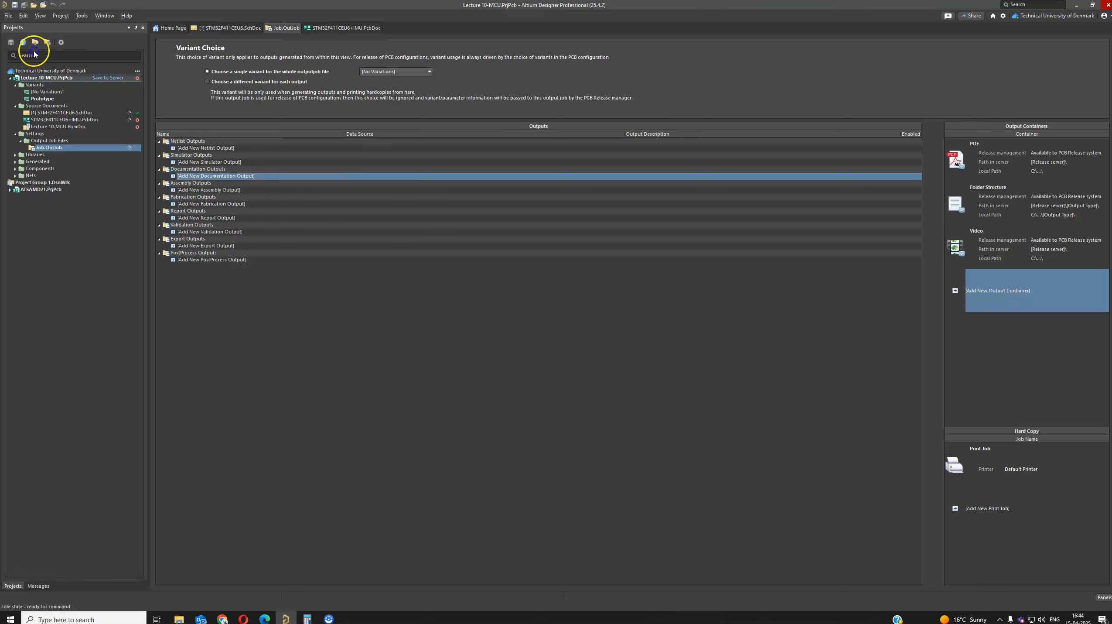
right_click(193, 170)
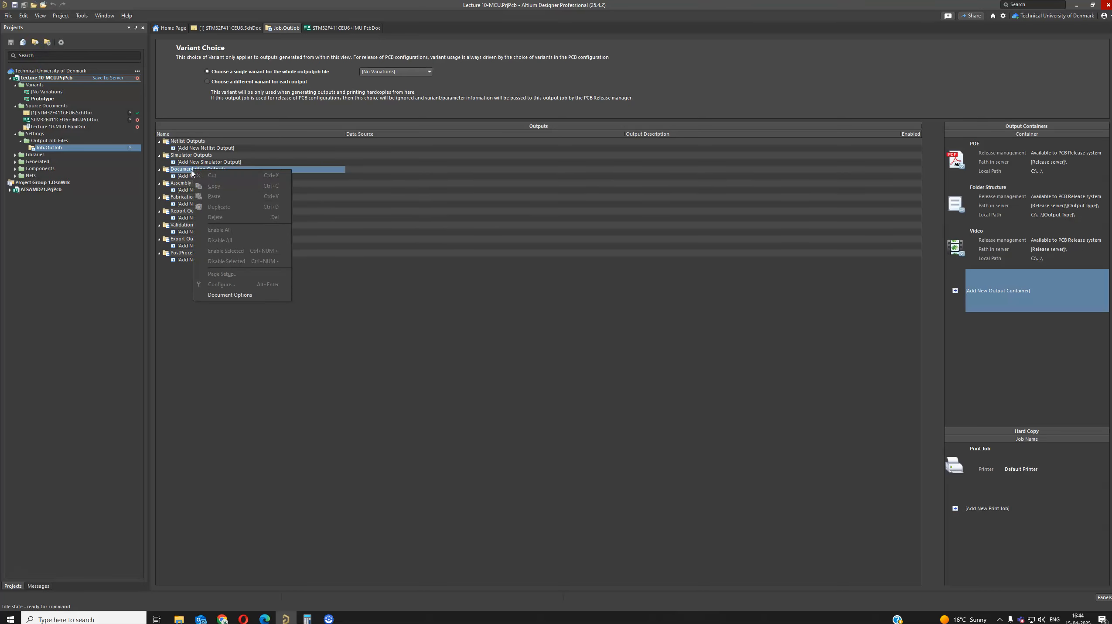
key(Escape)
Step: Add a Composite documentation output that uses the PCB document as its data source
click(174, 175)
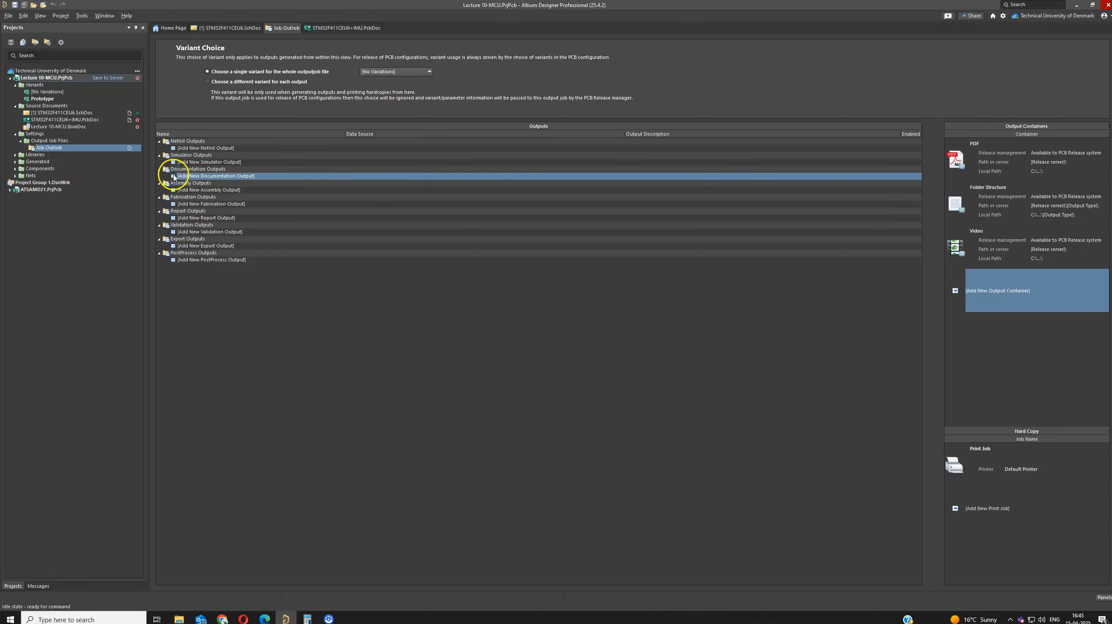
click(174, 175)
click(222, 181)
click(355, 181)
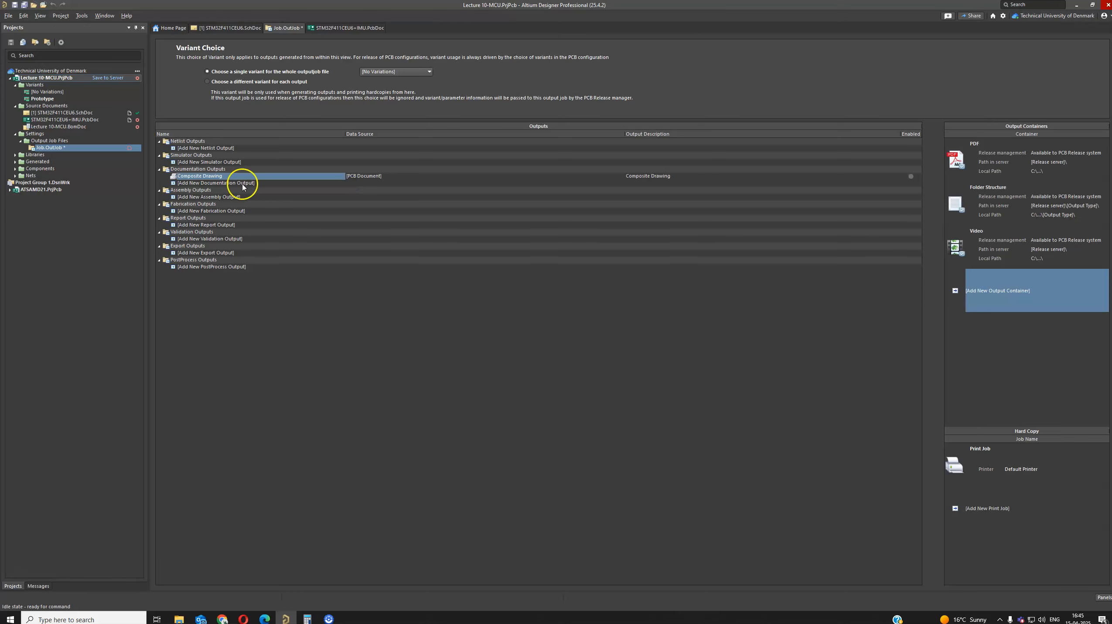
Step: Look over the Lecture 10-MCU project folder in File Explorer and return to the output job
click(178, 619)
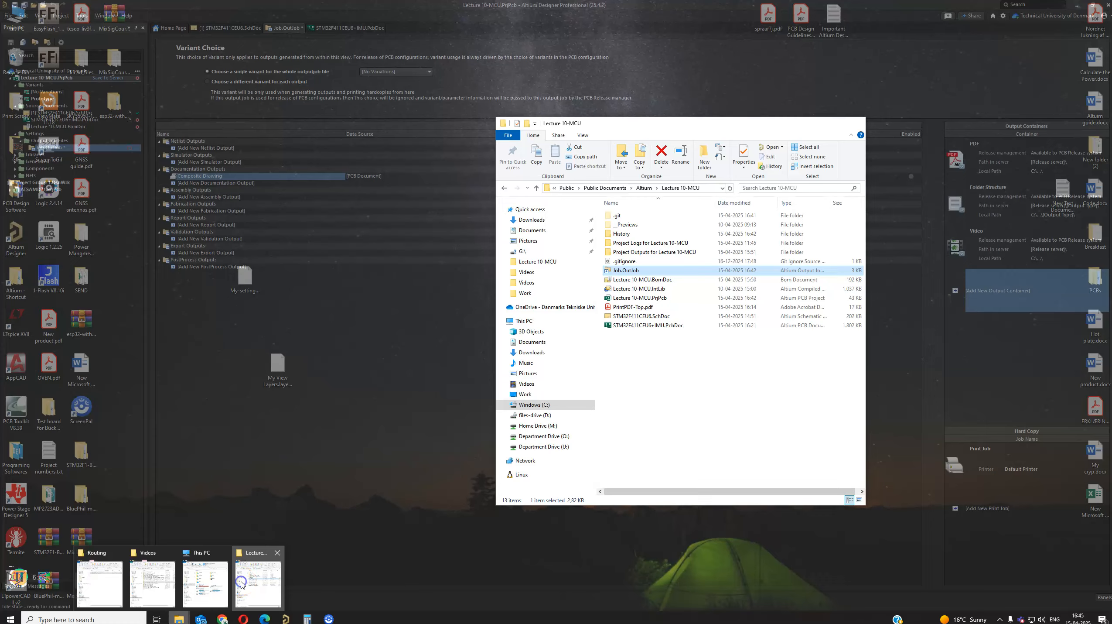
click(241, 584)
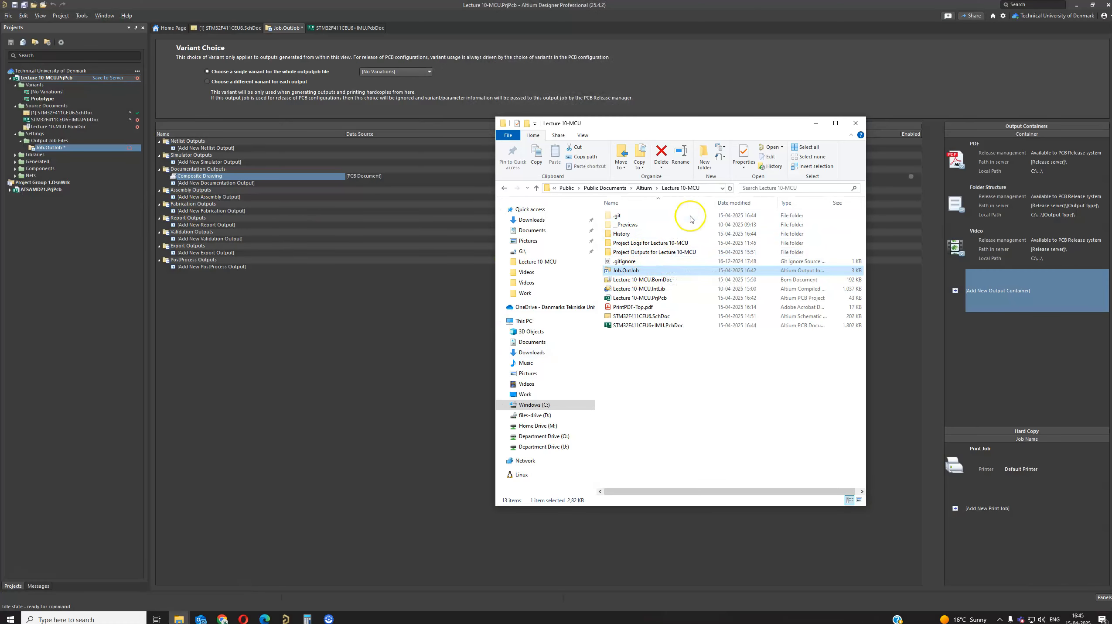
click(814, 123)
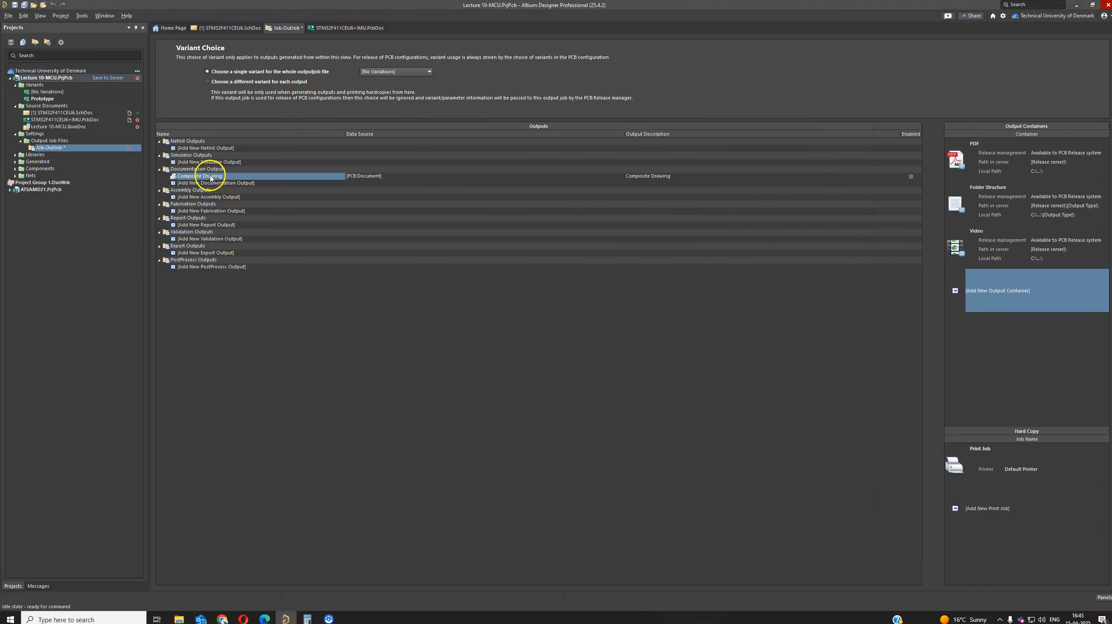
Step: Open the Composite Drawing output's print settings and generate its preview
double_click(210, 177)
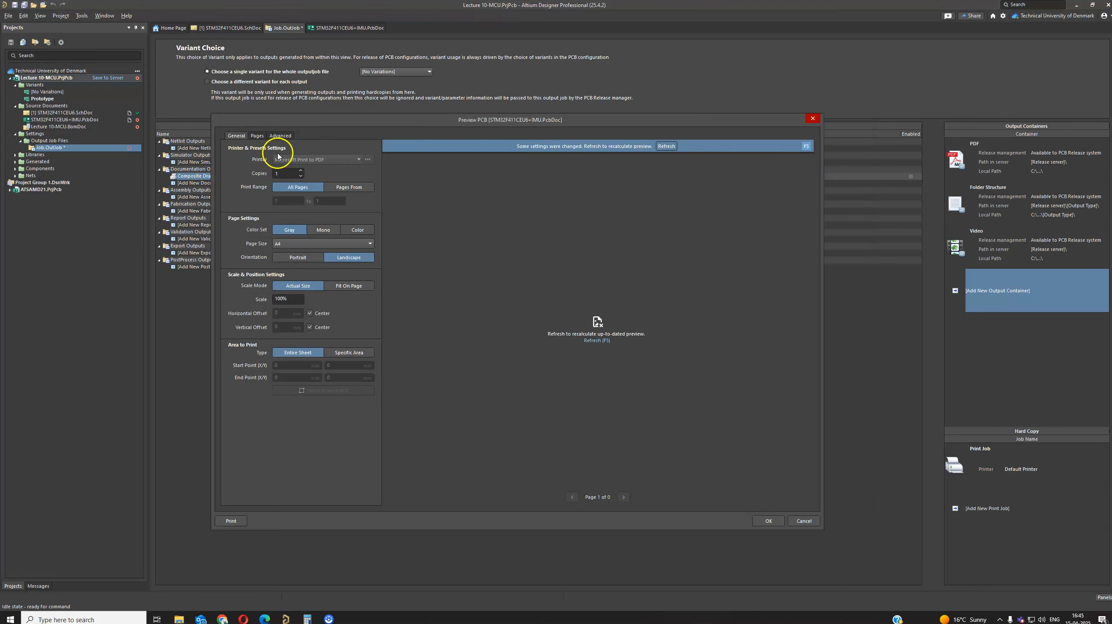
click(593, 340)
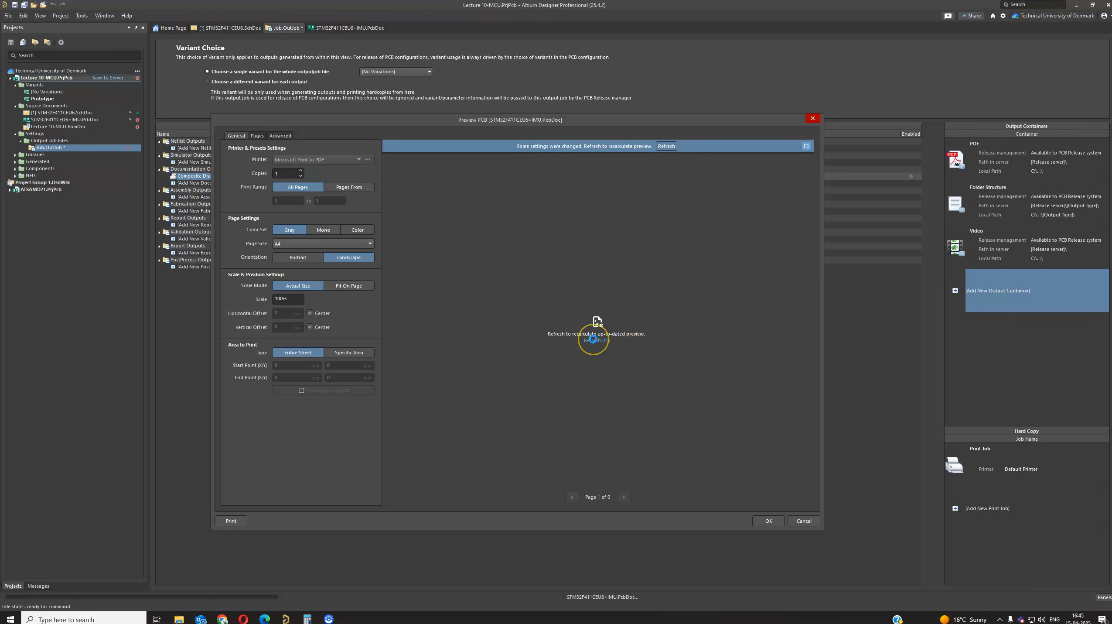
Step: Set the print scale of the Composite Drawing to 50% and refresh the preview
click(288, 300)
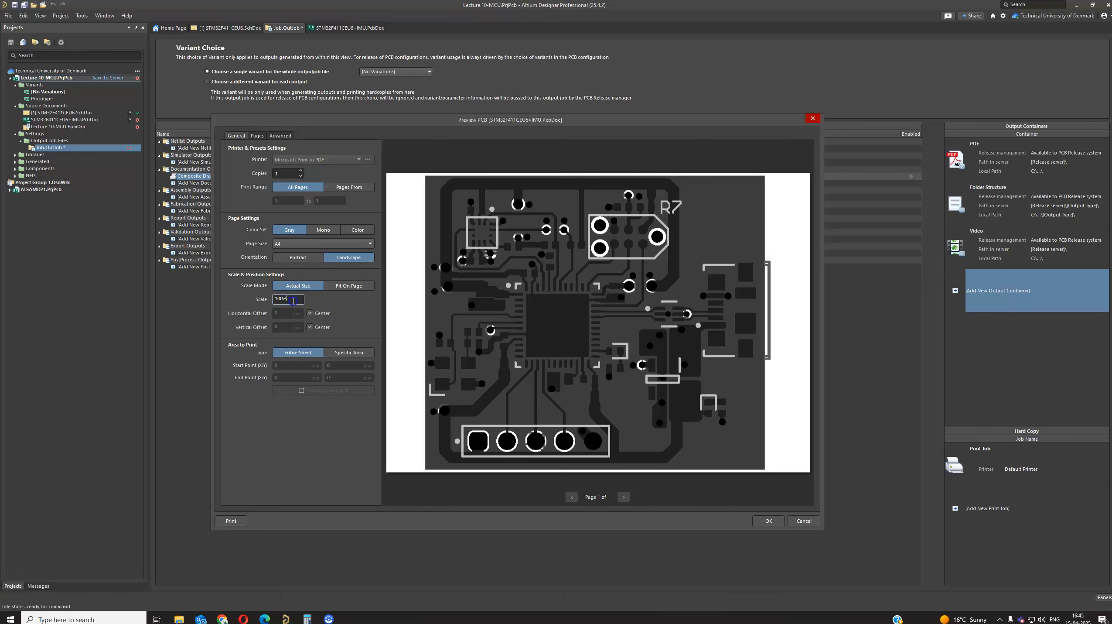
text(50)
key(Return)
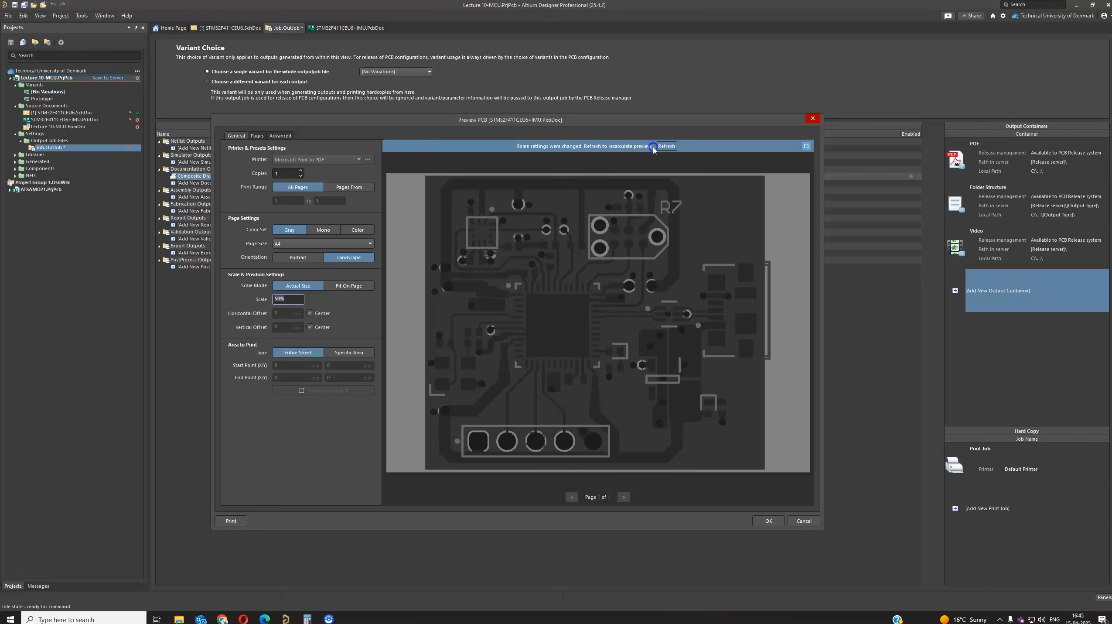
click(664, 147)
Step: Set the Composite Drawing's print scale to 100% and update the preview
click(292, 302)
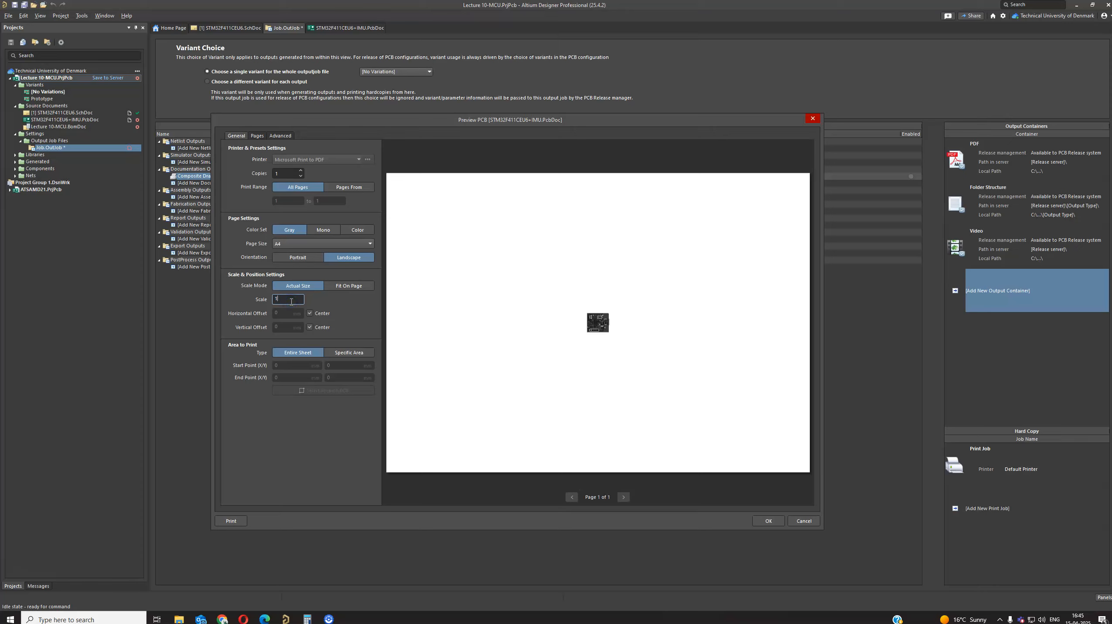
key(Return)
click(665, 147)
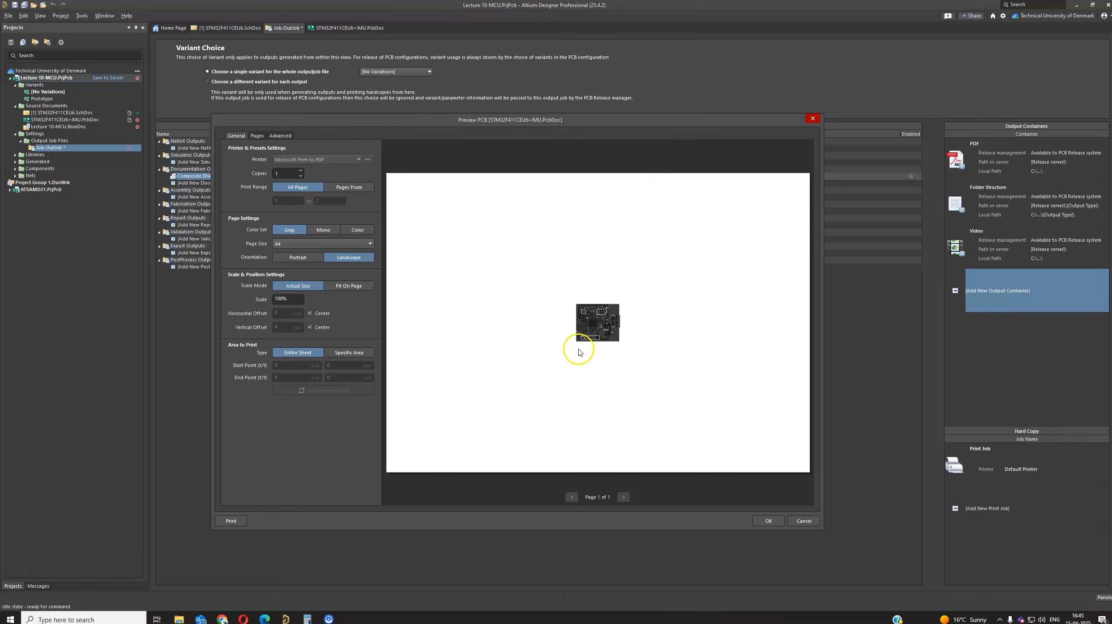
Step: Set the color set of the printout to Color, refresh the preview and examine the board in it
click(369, 230)
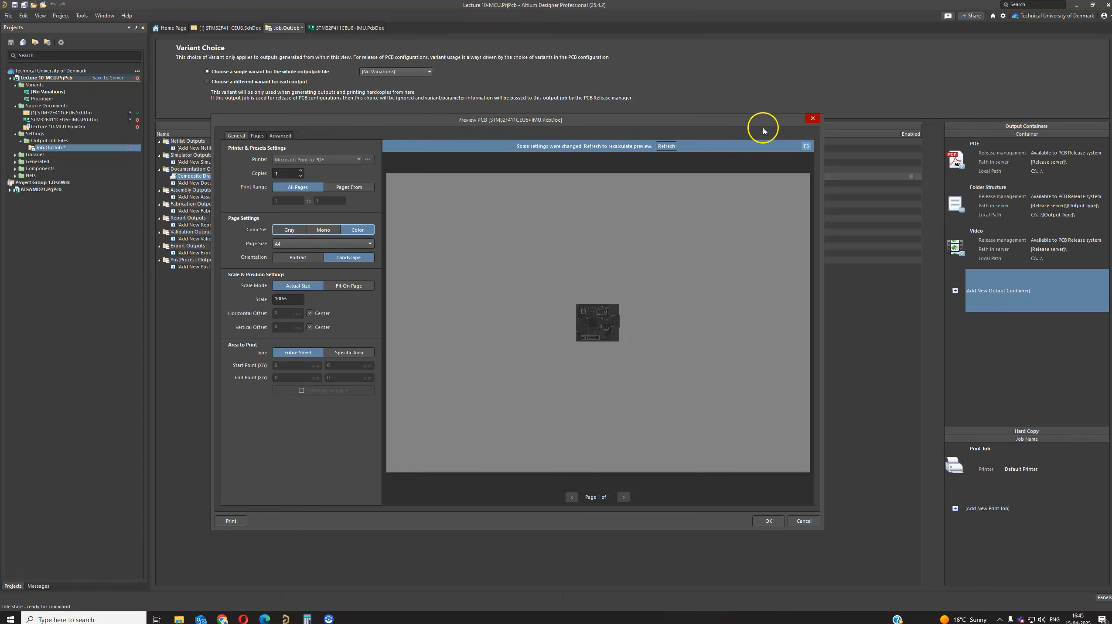
click(665, 146)
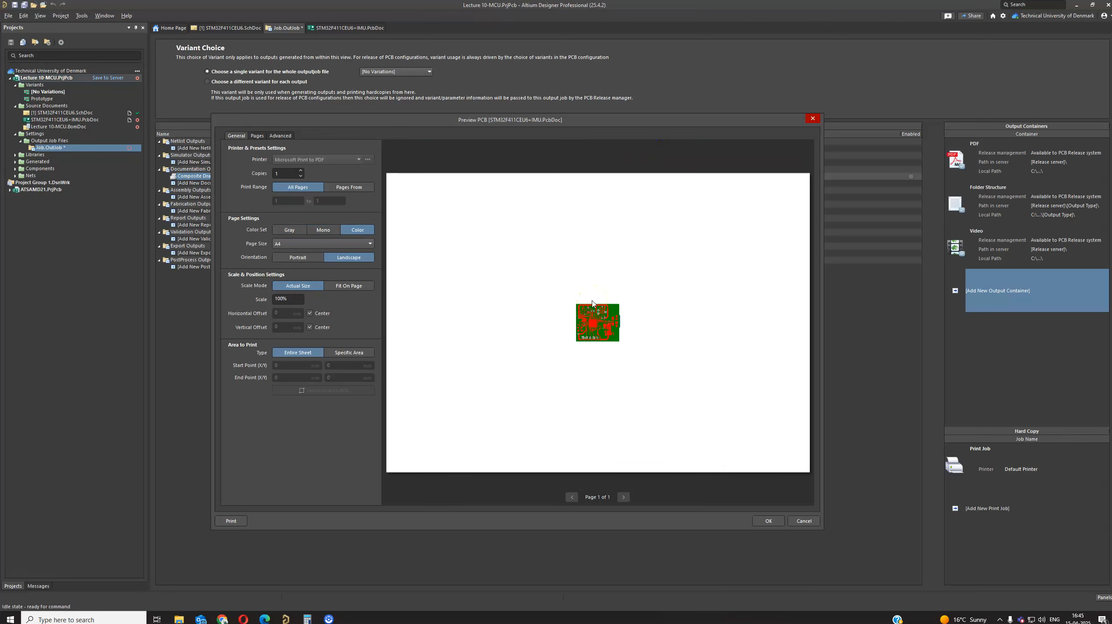
scroll(592, 303, up, 3)
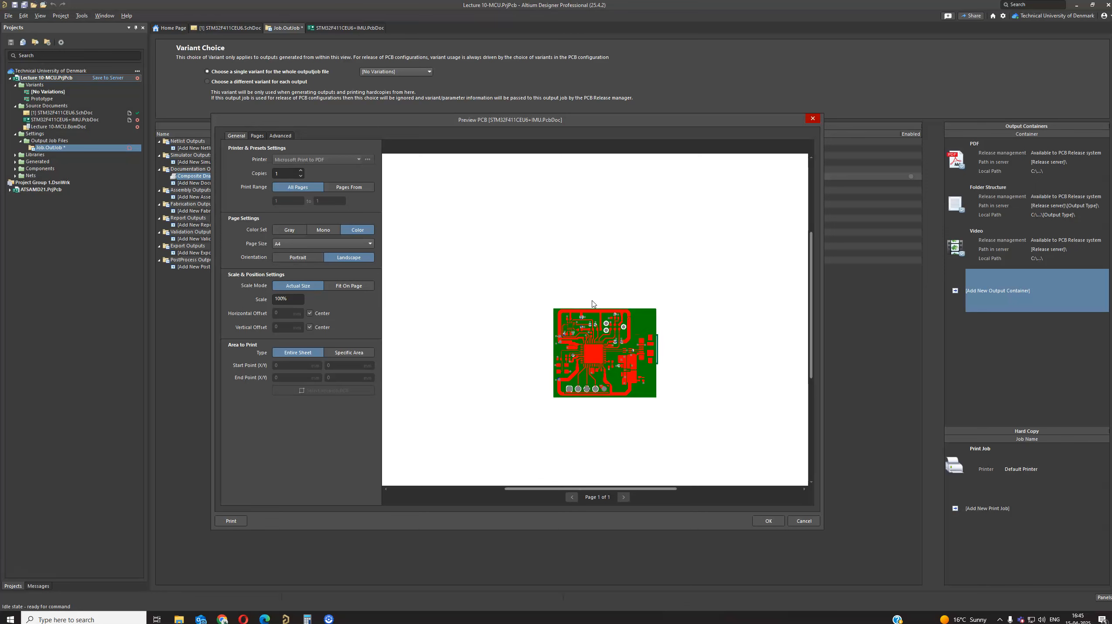
scroll(593, 303, up, 3)
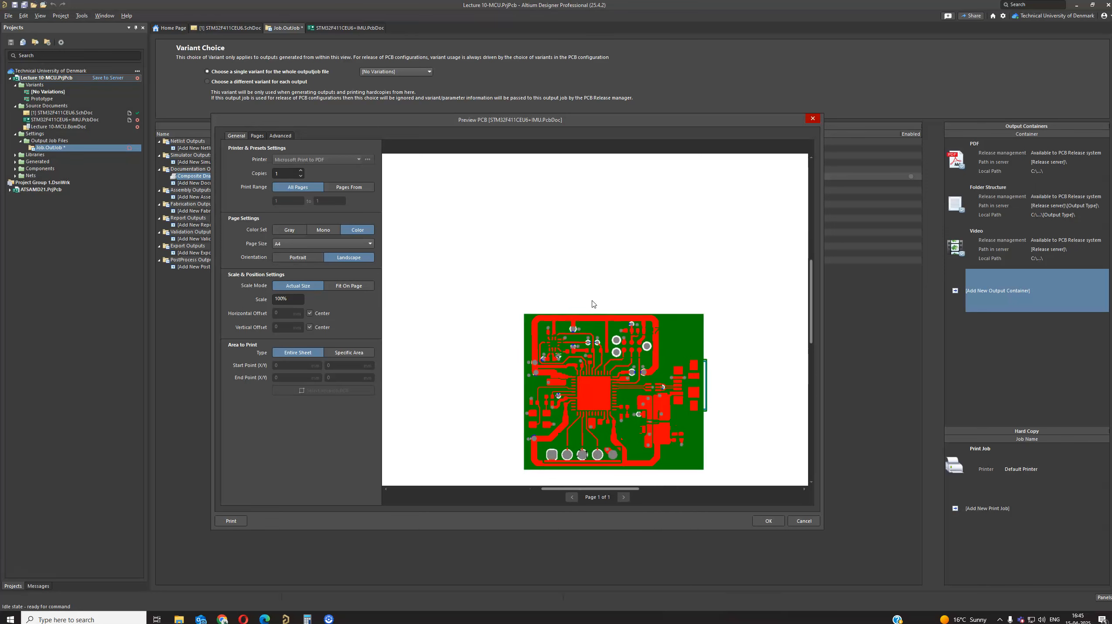
scroll(595, 299, down, 4)
scroll(596, 300, up, 2)
scroll(592, 308, down, 2)
scroll(593, 310, up, 1)
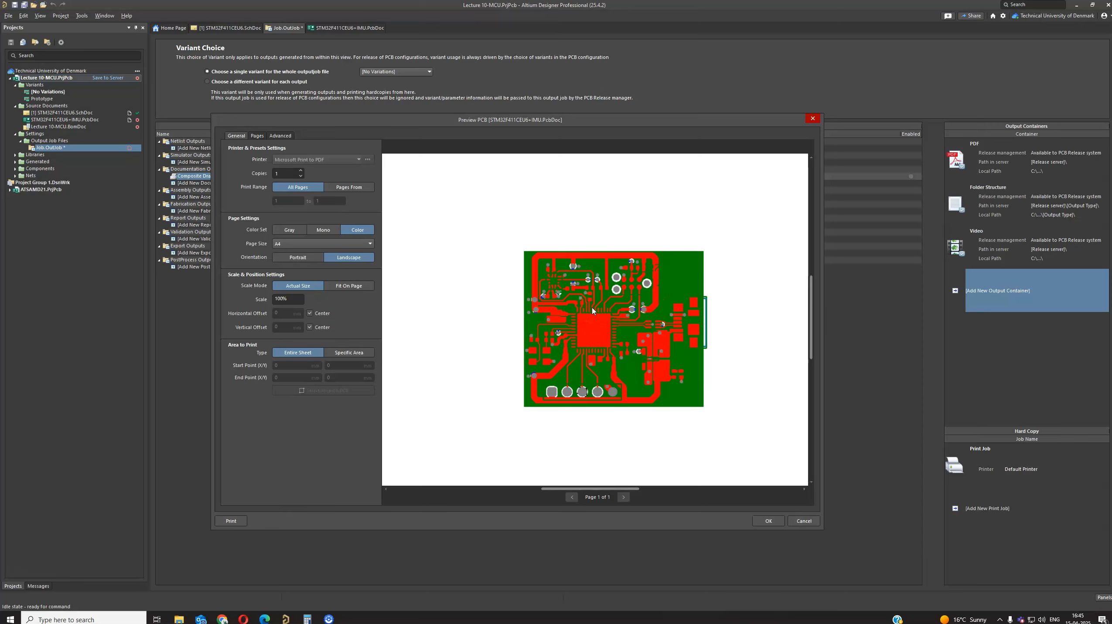
scroll(593, 310, up, 3)
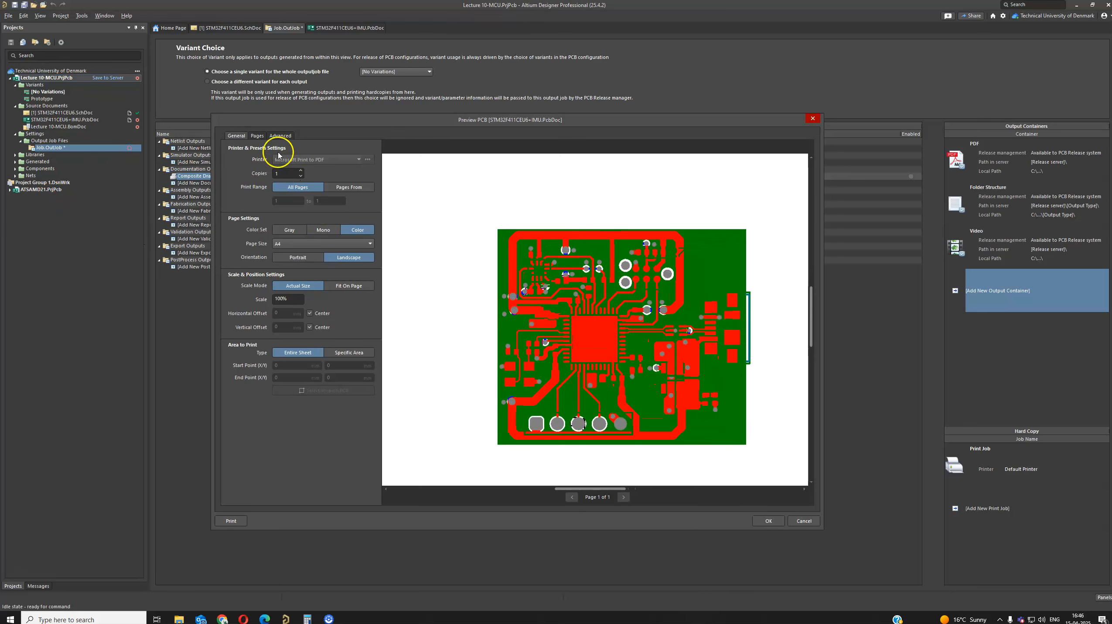
Step: Rename the Multilayer Composite Print page as Top Layer
click(259, 137)
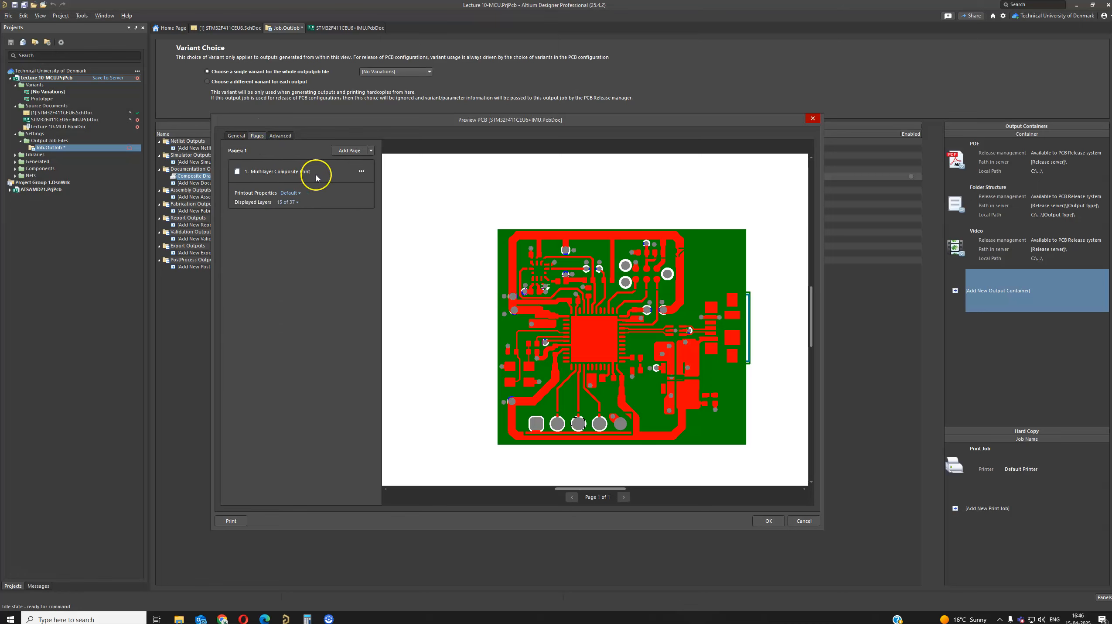
click(361, 171)
click(355, 180)
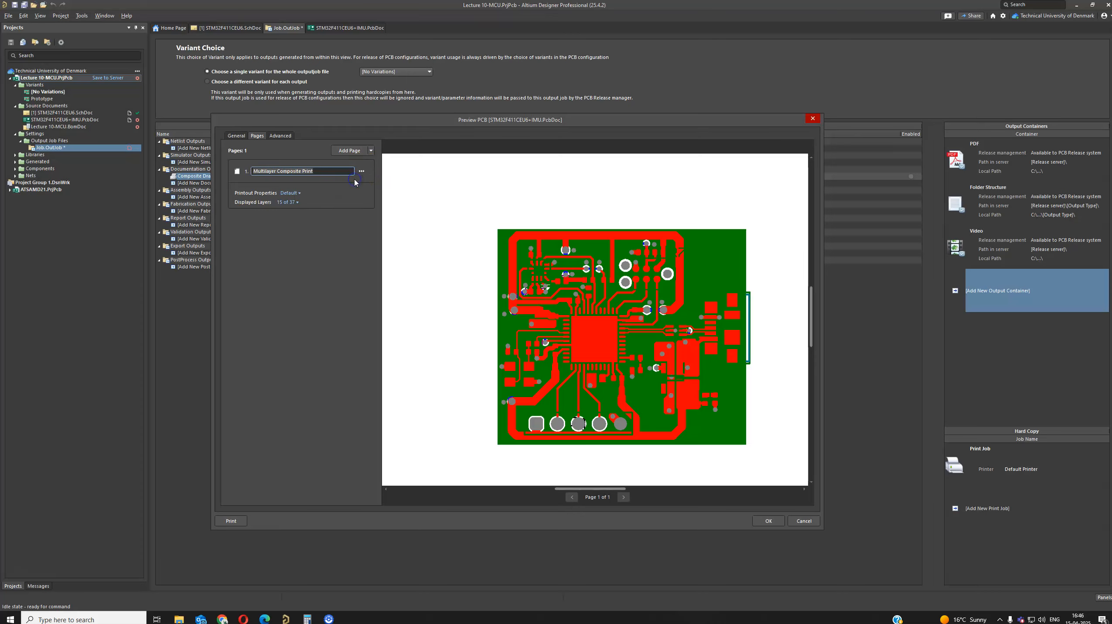
text(Top Layer)
Step: Enable Show Holes in the Top Layer page's printout properties and refresh the preview
click(294, 193)
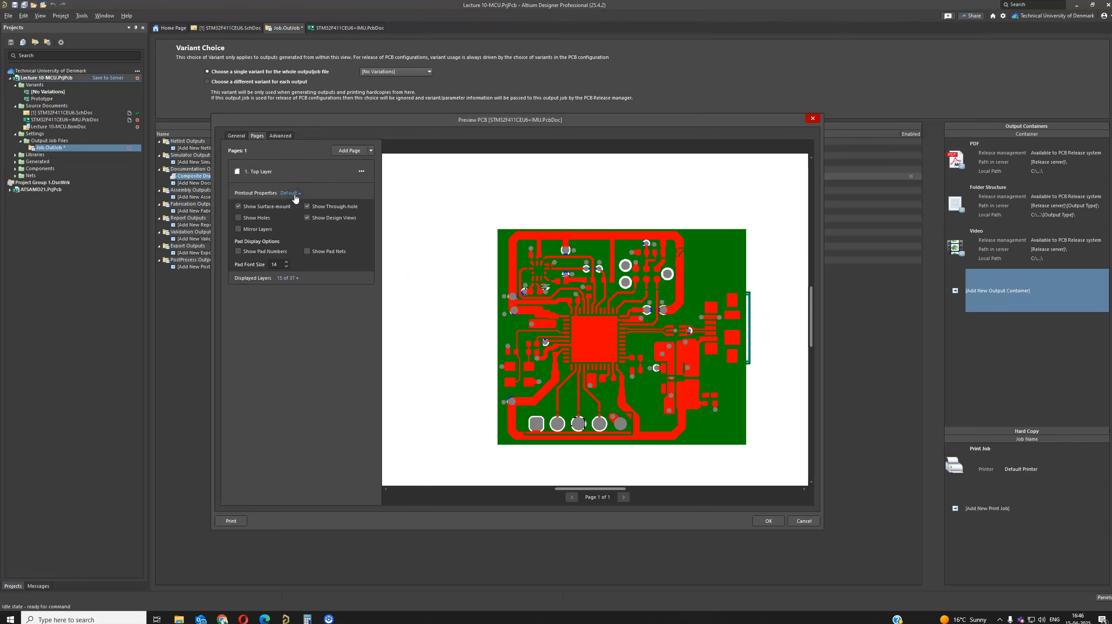
click(238, 217)
key(F5)
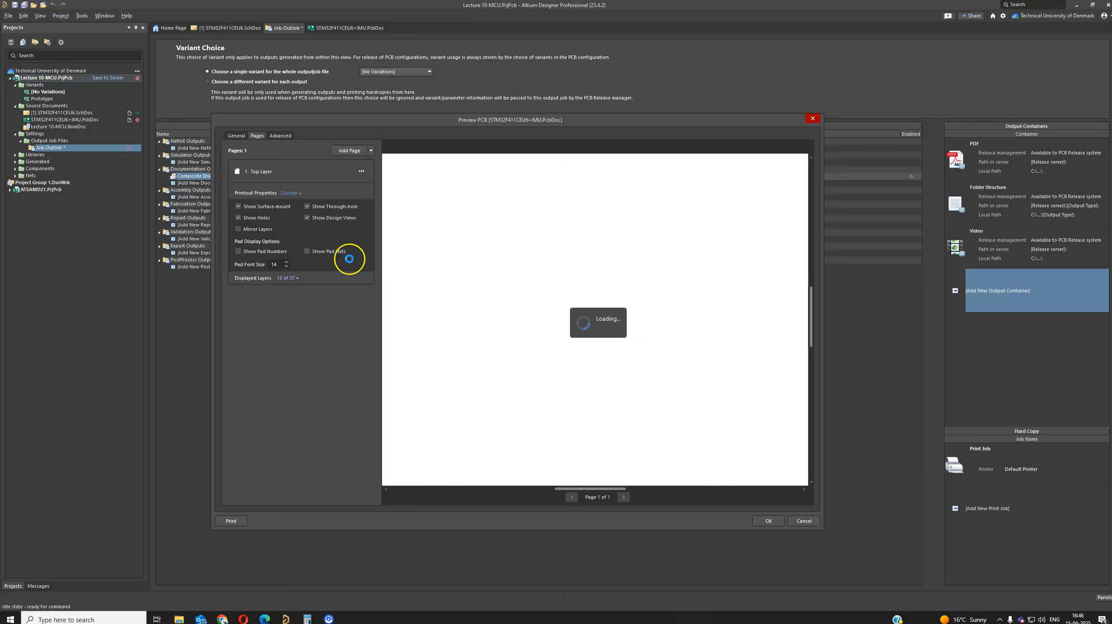
Step: Limit the Top Layer page's displayed layers to L1 (Signal), top Overlay and Board Shape, and check the refreshed preview
click(296, 279)
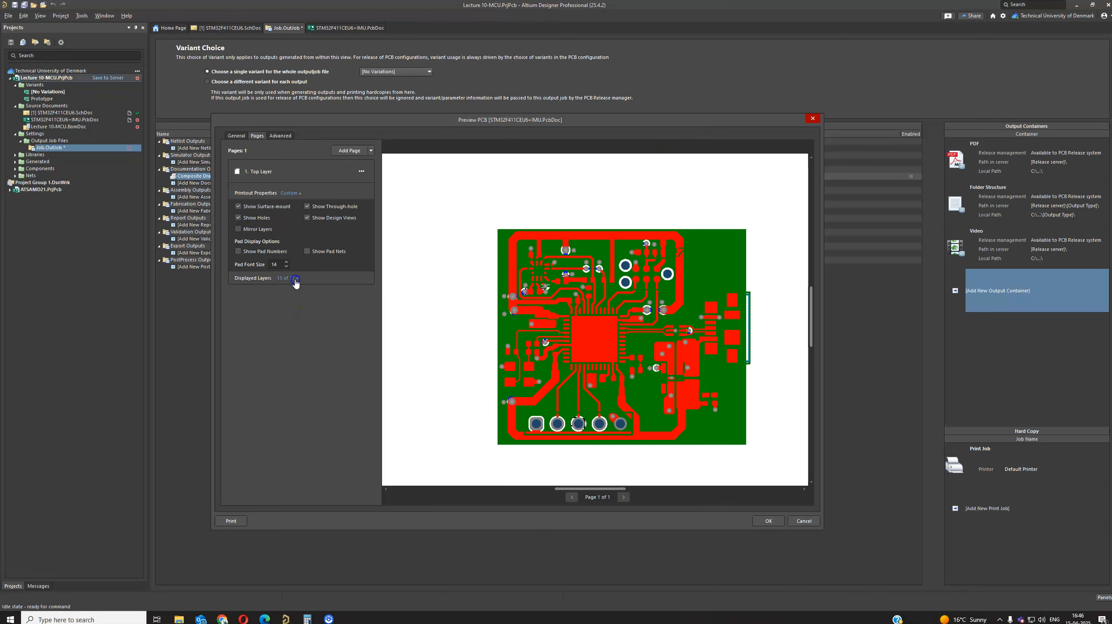
click(295, 279)
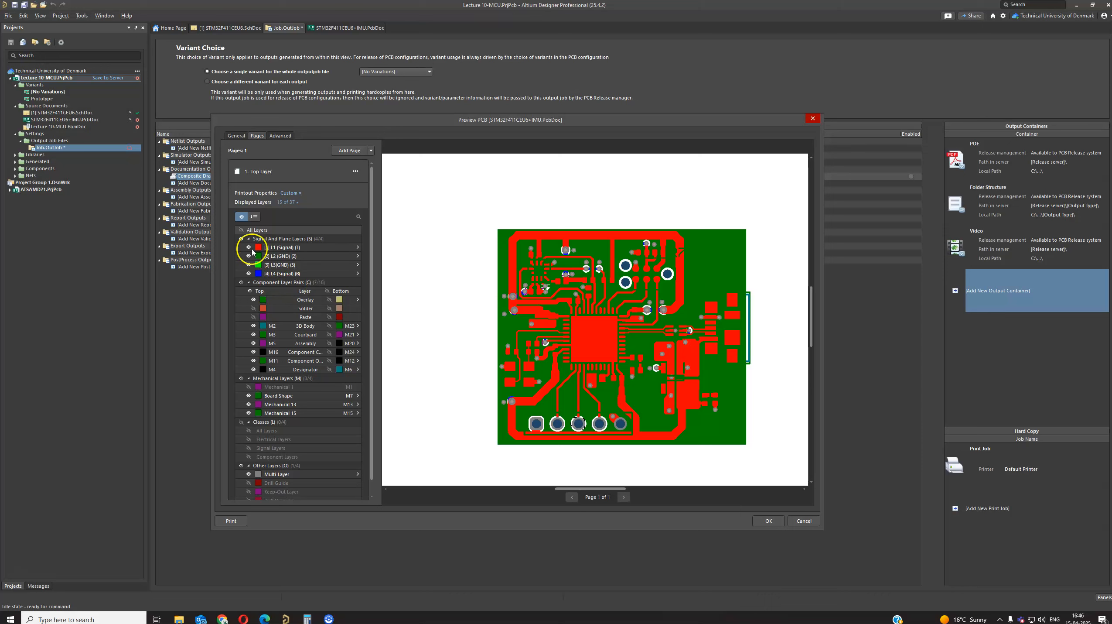
click(241, 238)
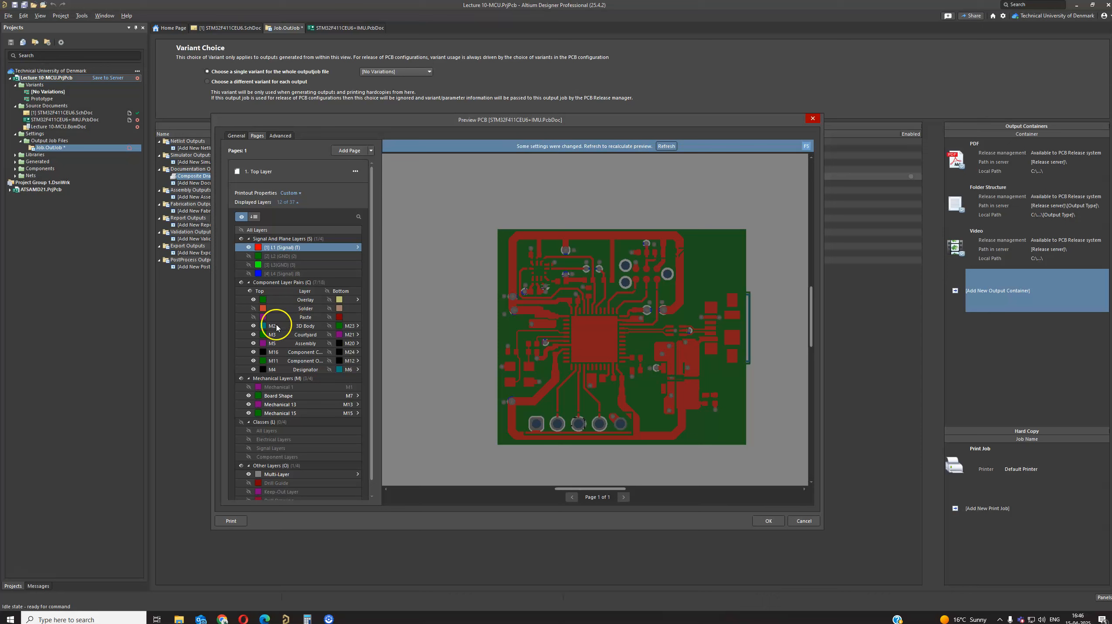
click(241, 239)
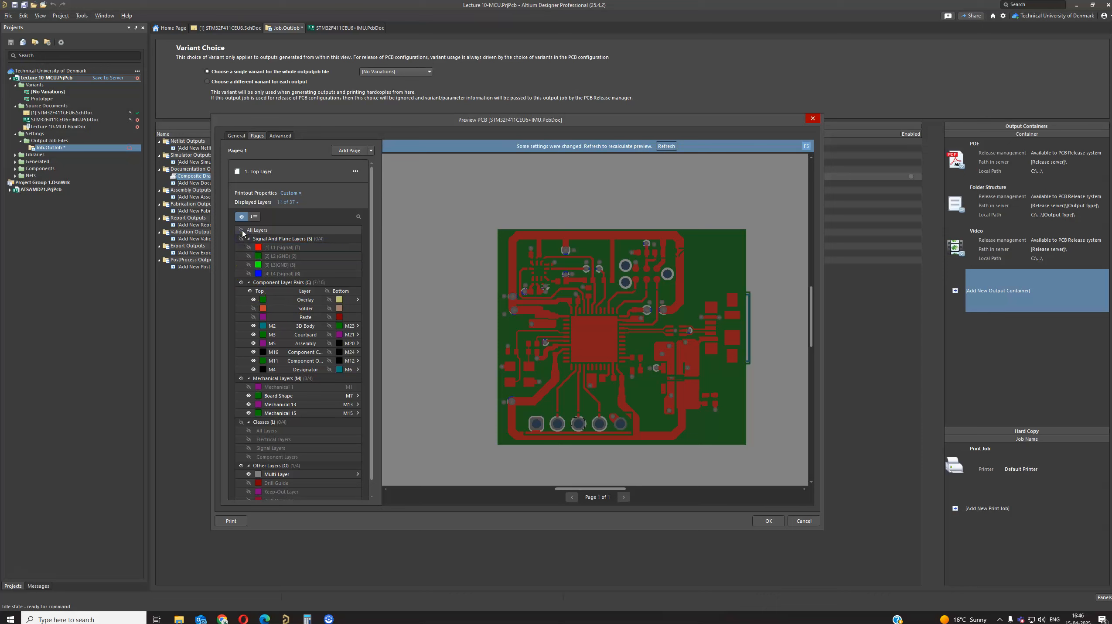
click(241, 229)
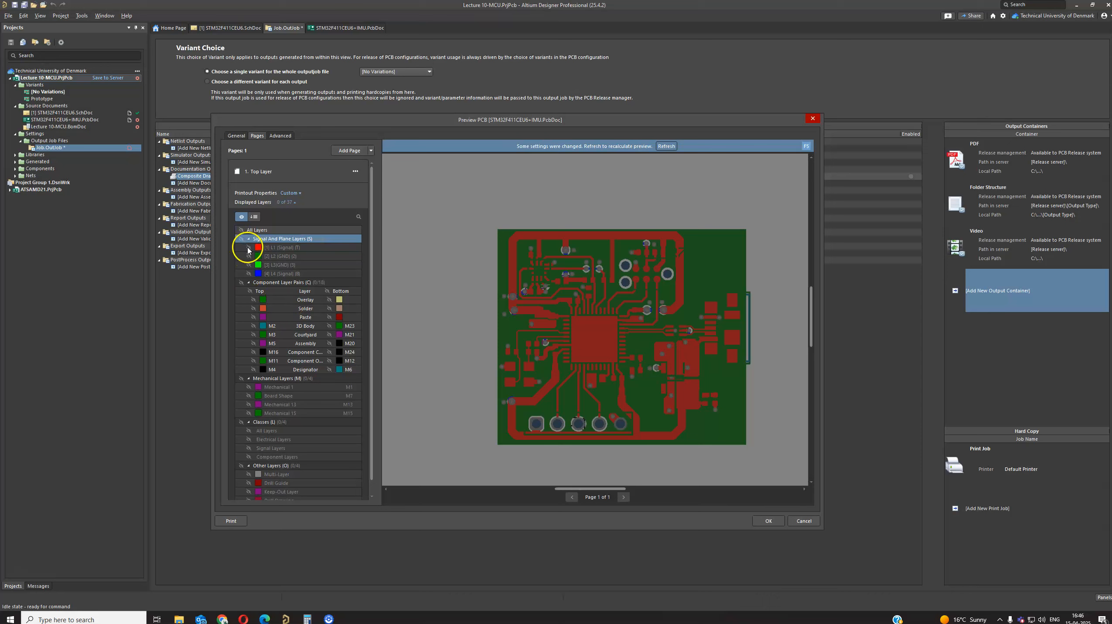
click(248, 247)
click(253, 299)
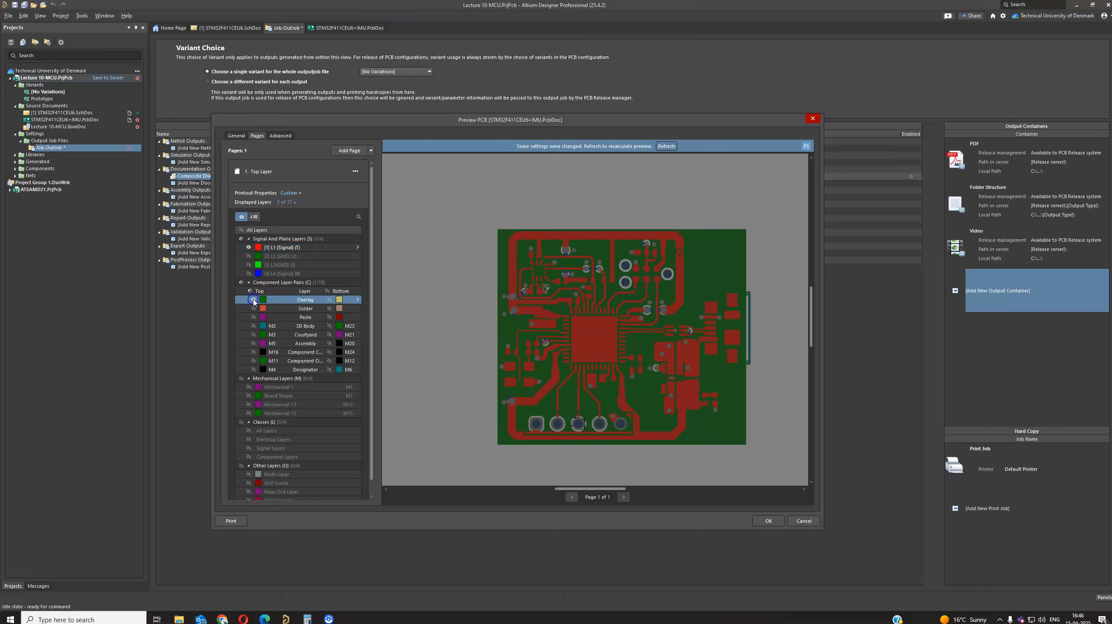
click(249, 395)
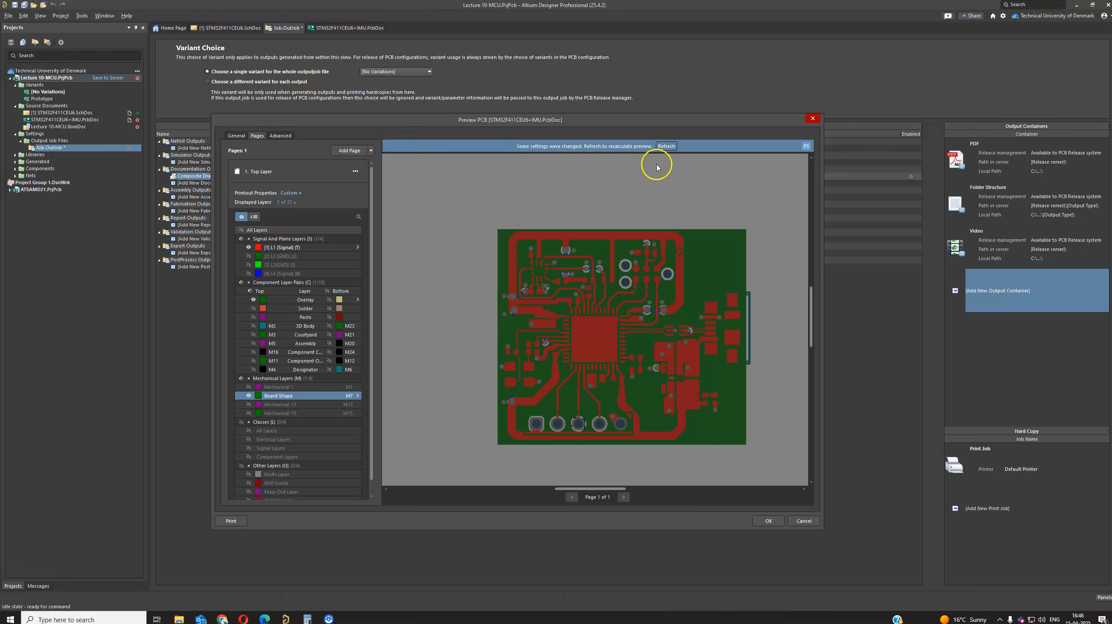
click(667, 146)
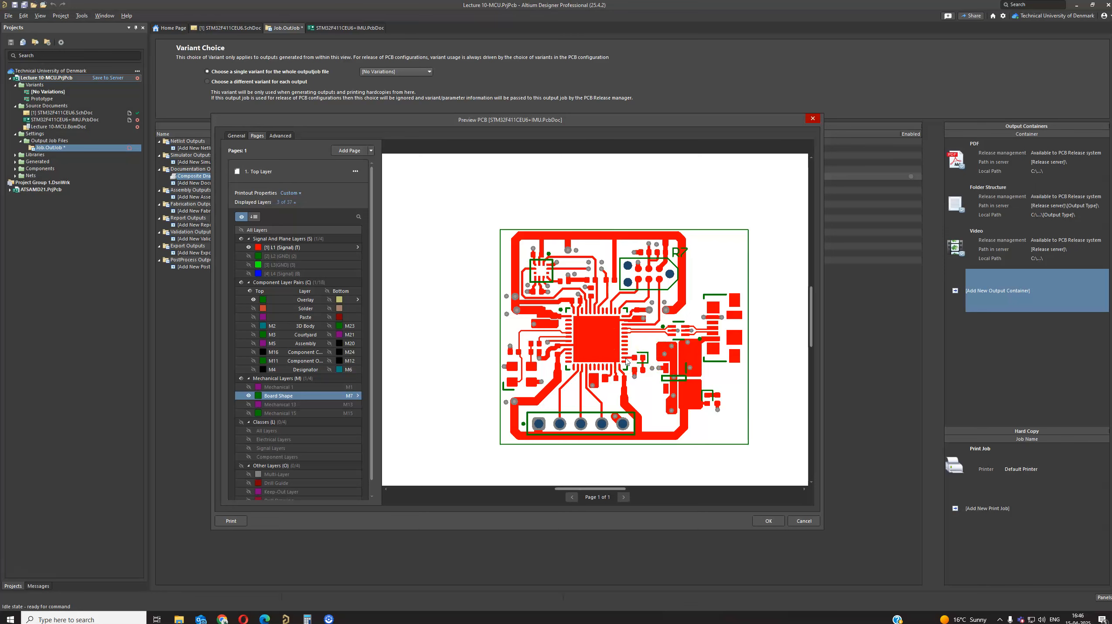
scroll(627, 361, up, 1)
scroll(627, 361, up, 3)
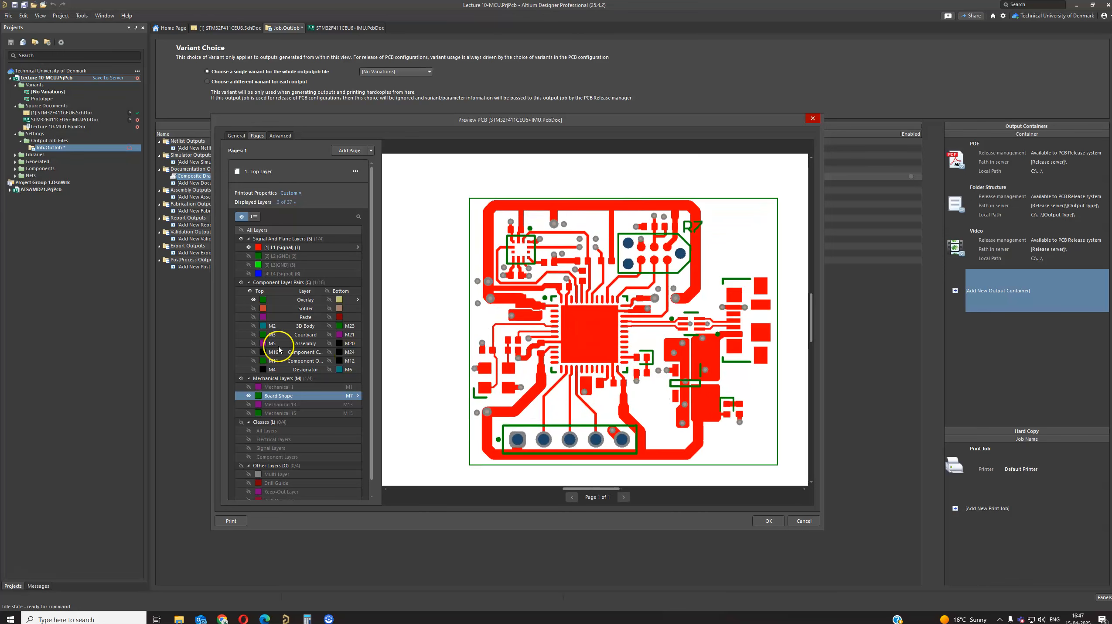
scroll(318, 339, down, 1)
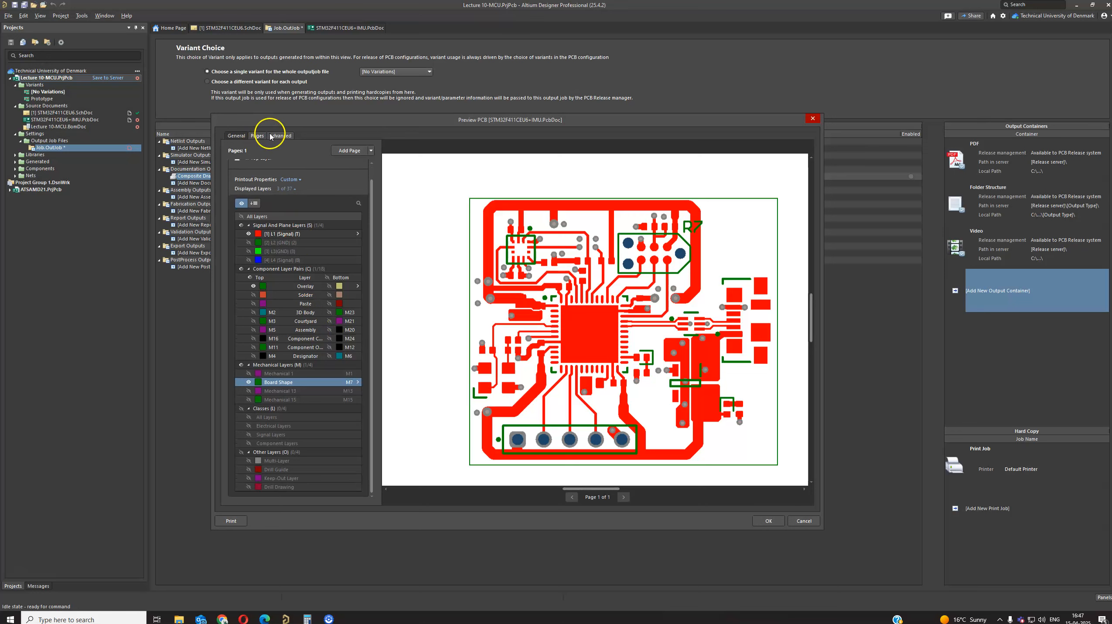
click(275, 135)
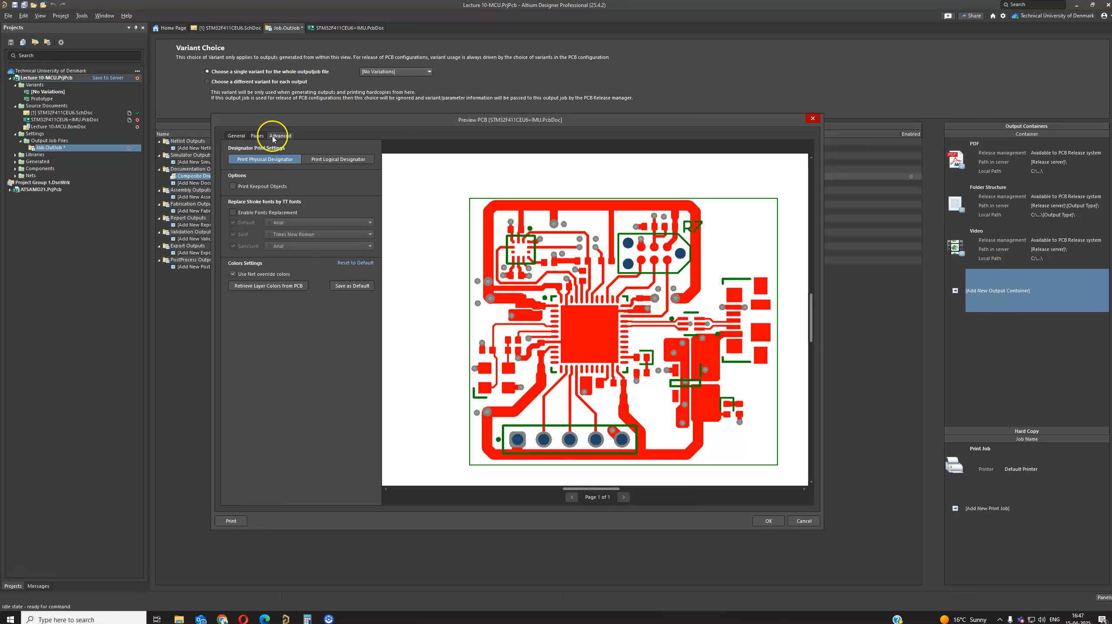
click(258, 136)
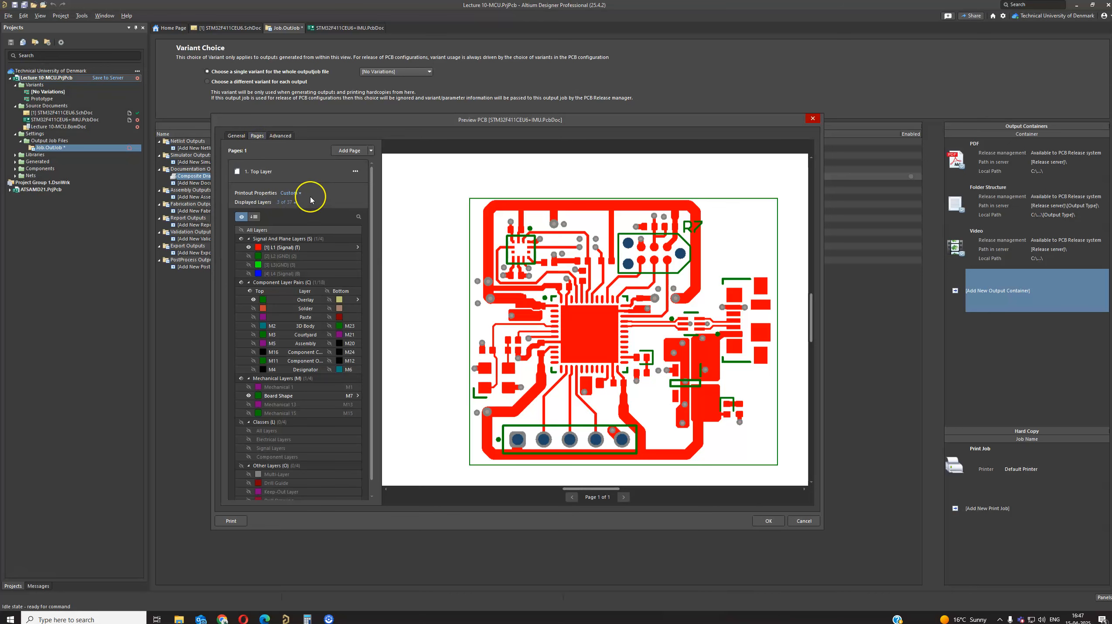
Step: Add a second page to the Composite Drawing printout and name it Bottom Layer
click(371, 150)
click(353, 151)
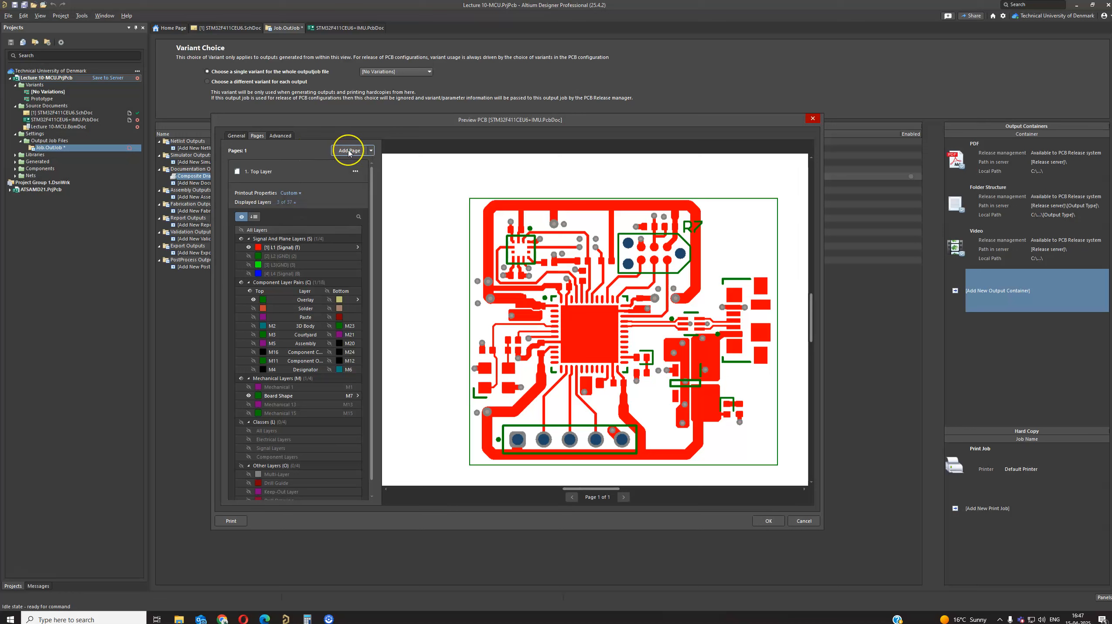
click(350, 151)
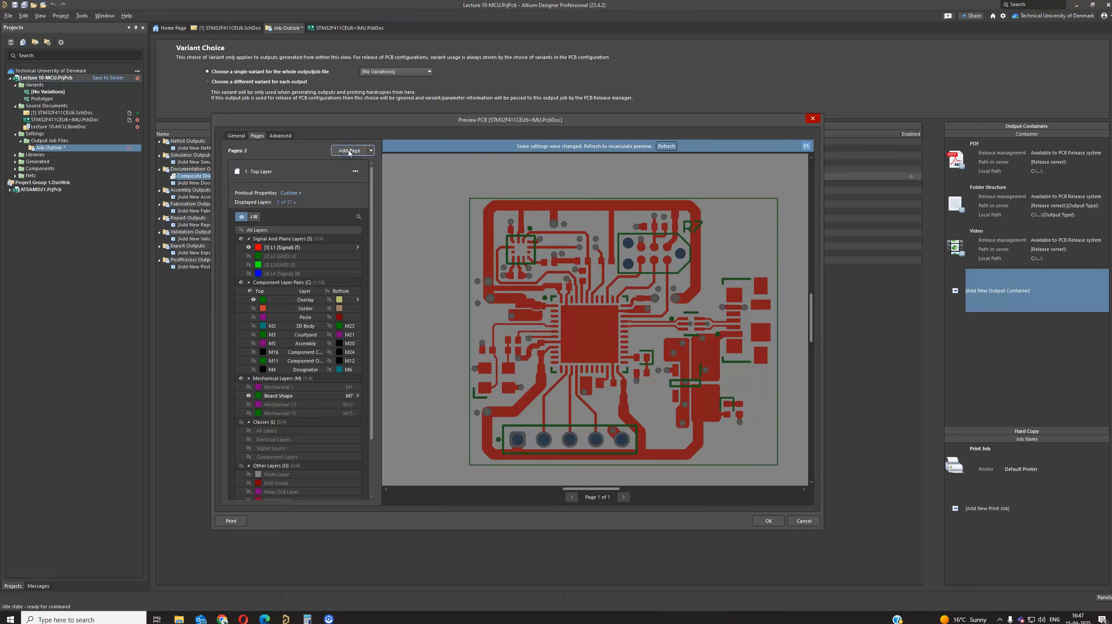
scroll(313, 259, down, 3)
click(297, 462)
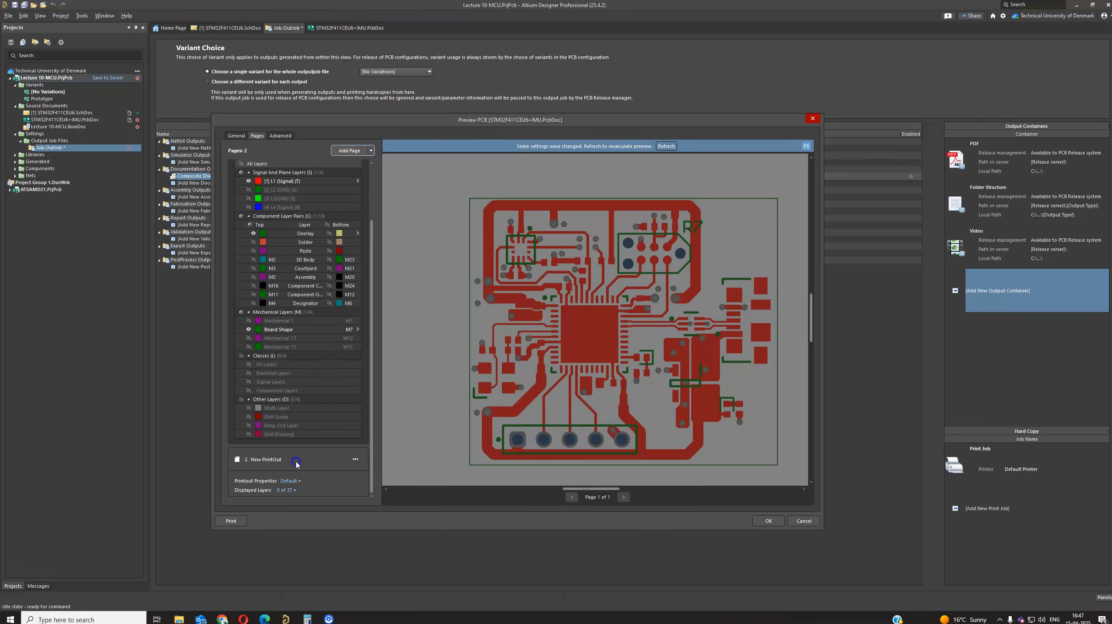
click(299, 481)
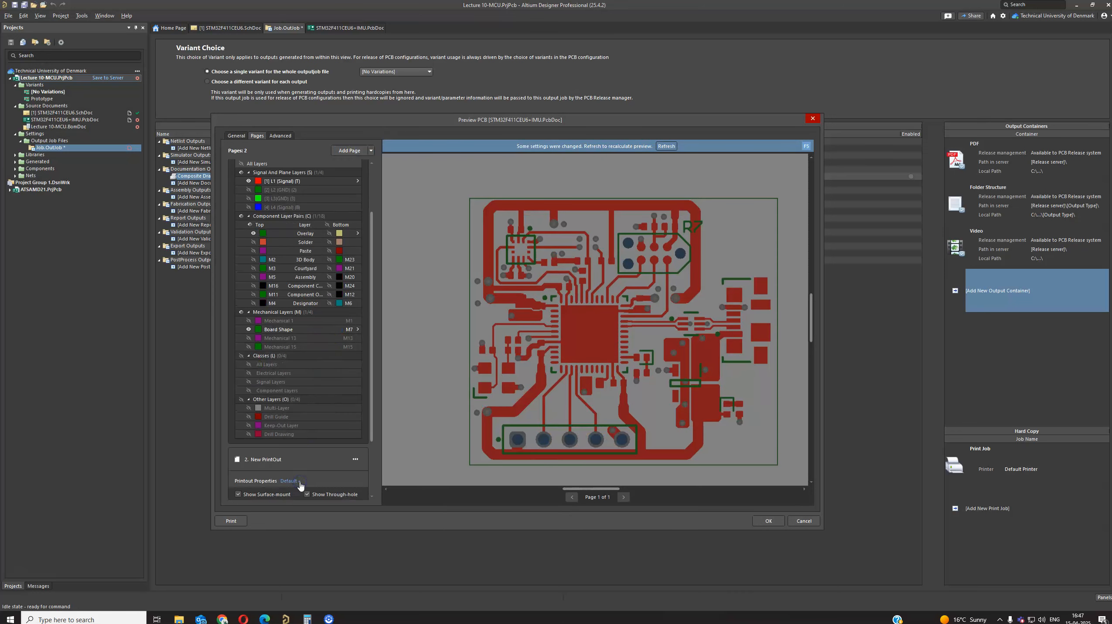
scroll(304, 476, down, 3)
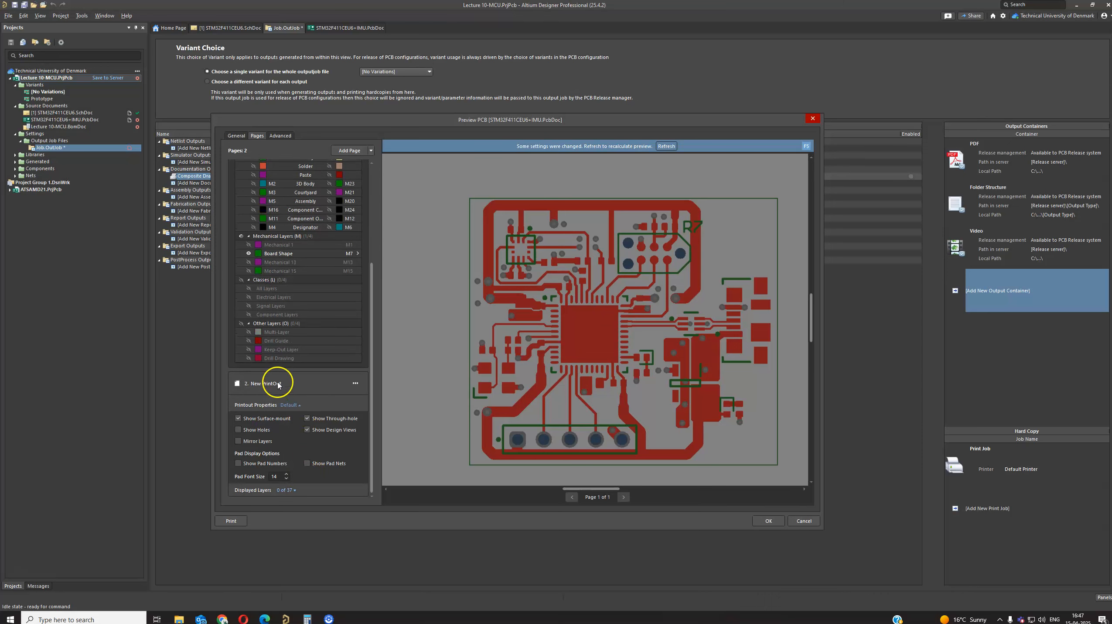
click(356, 384)
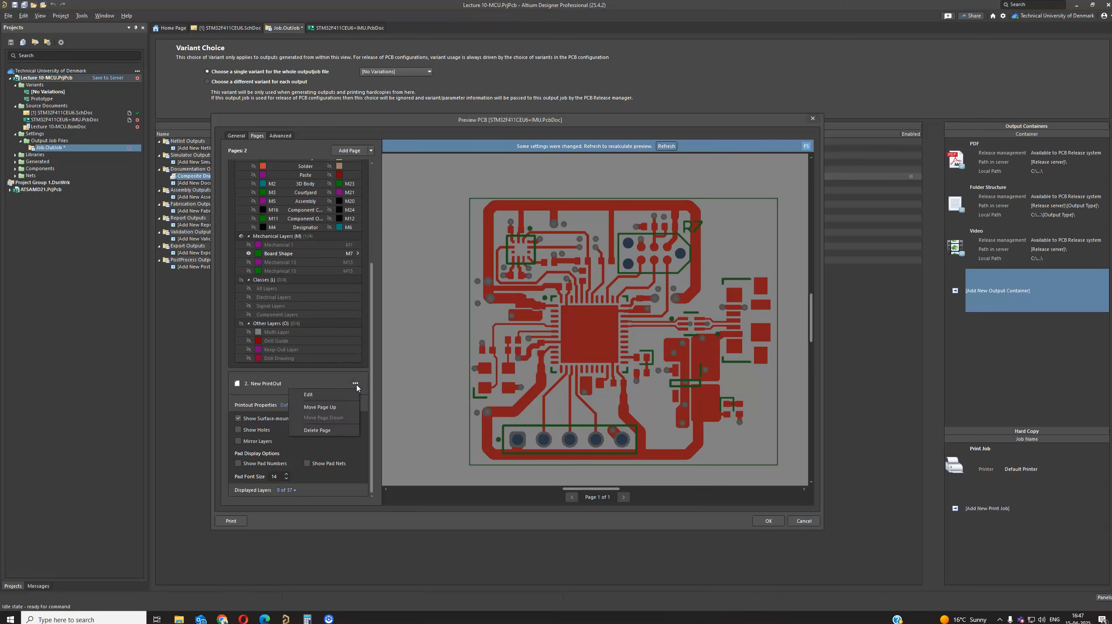
click(345, 394)
click(290, 385)
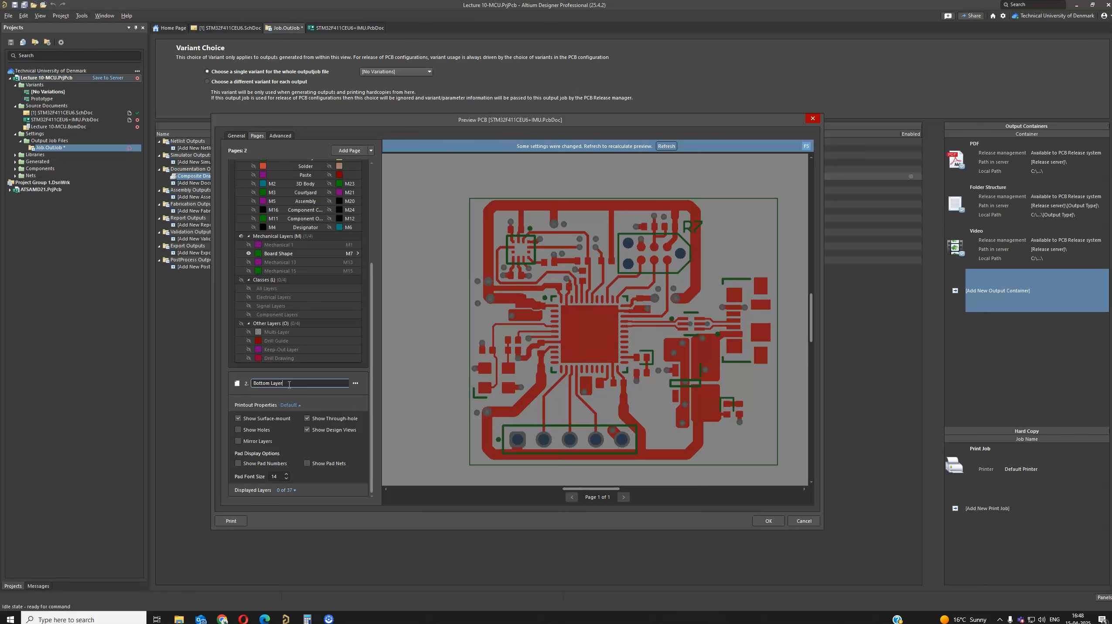
Step: Display only L4 (Signal), bottom Overlay and Board Shape on the Bottom Layer page
click(295, 491)
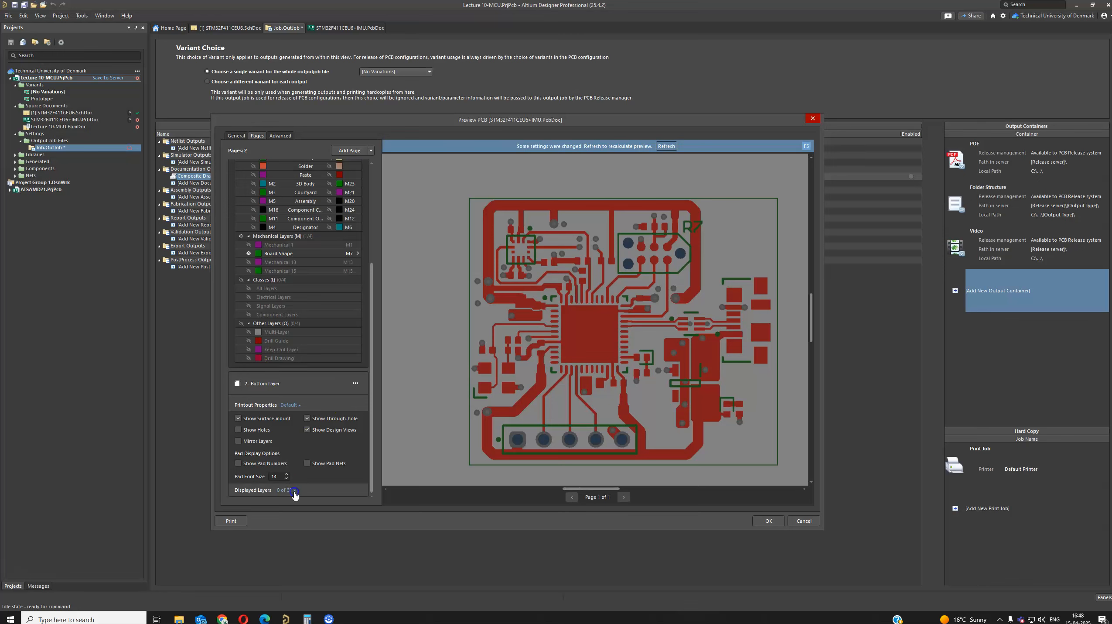
click(289, 406)
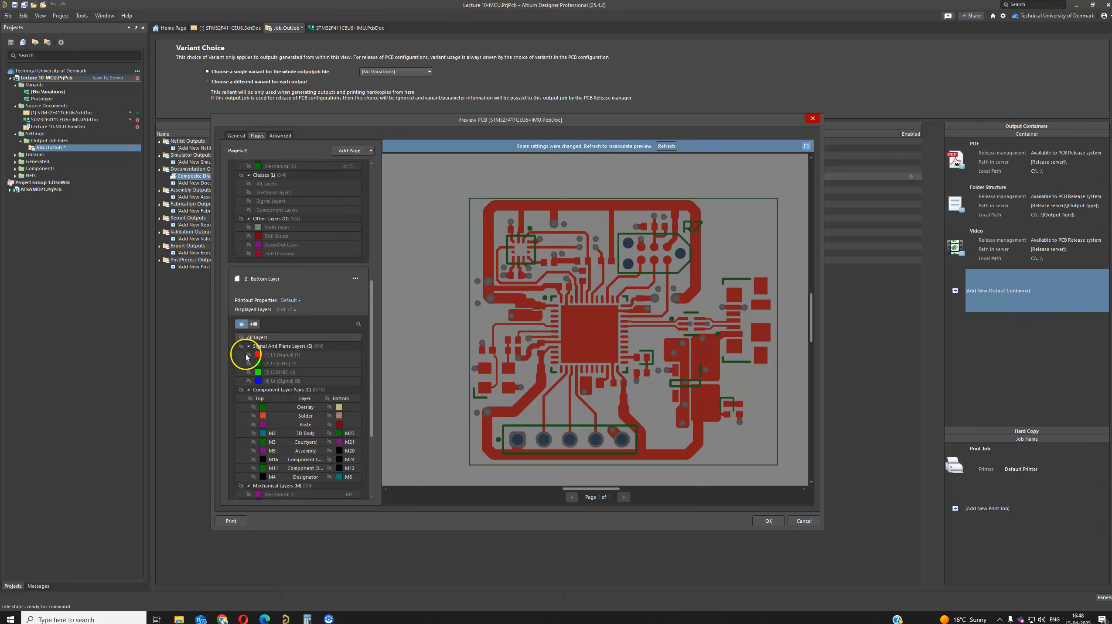
scroll(241, 349, down, 2)
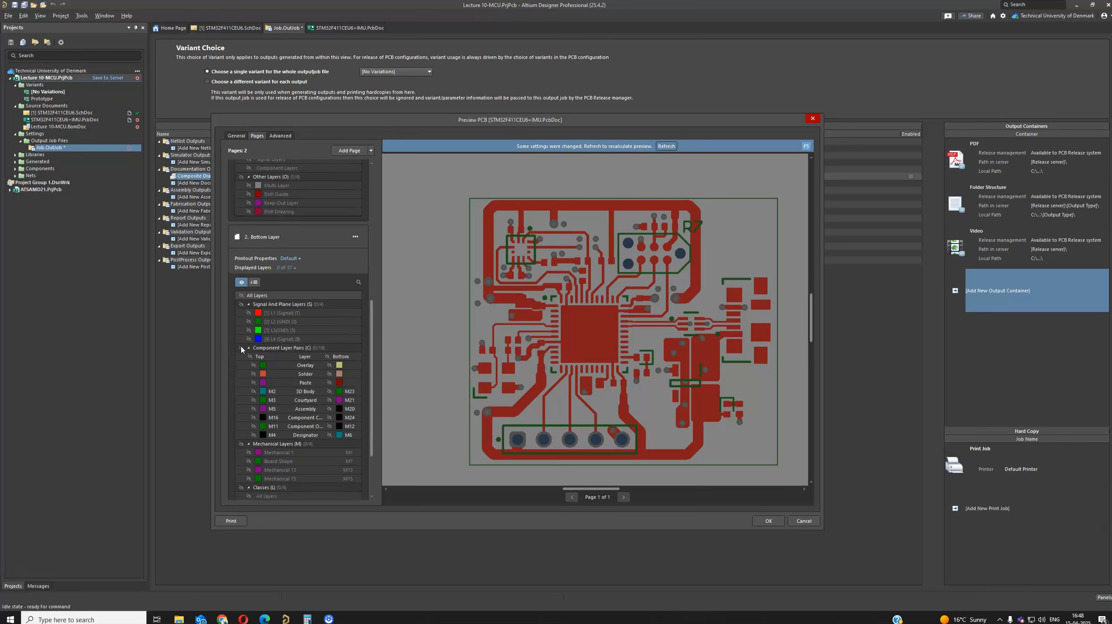
click(246, 339)
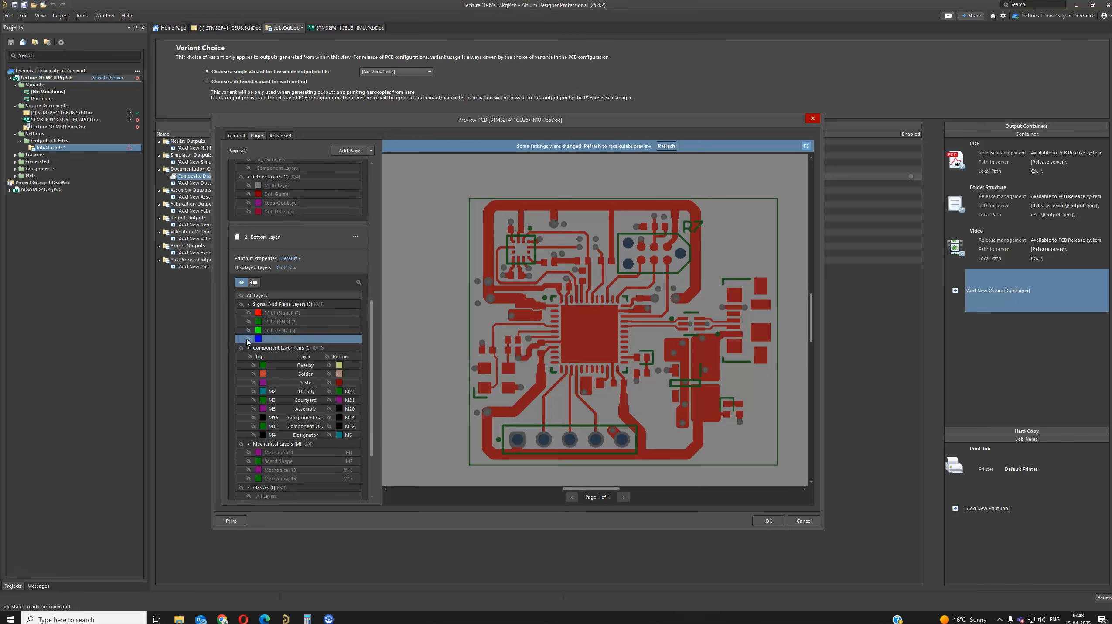
click(330, 365)
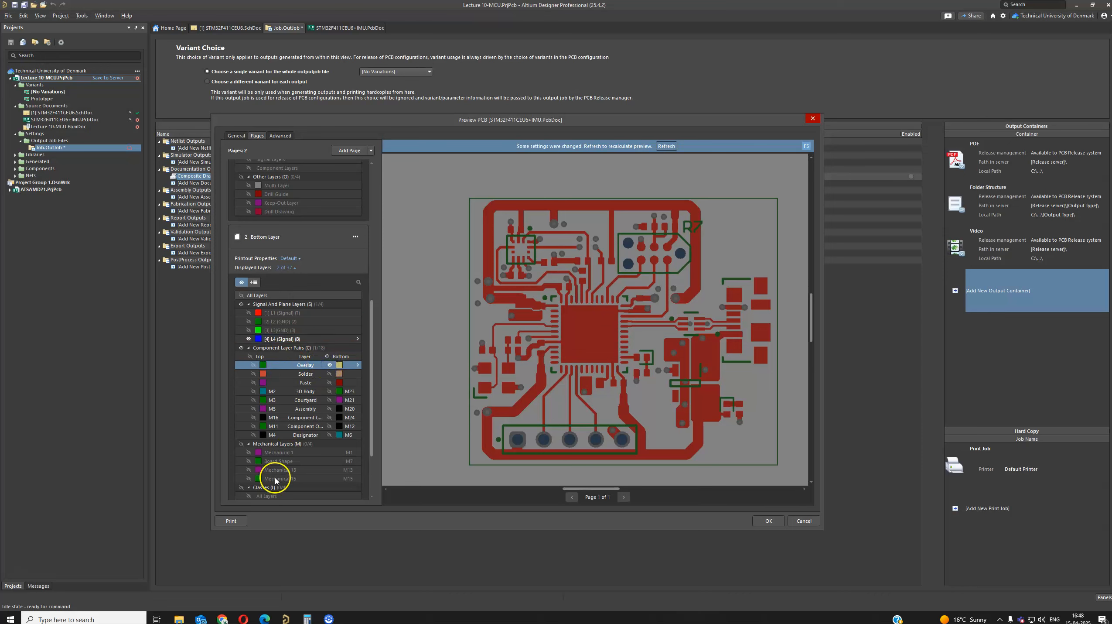
scroll(275, 481, down, 2)
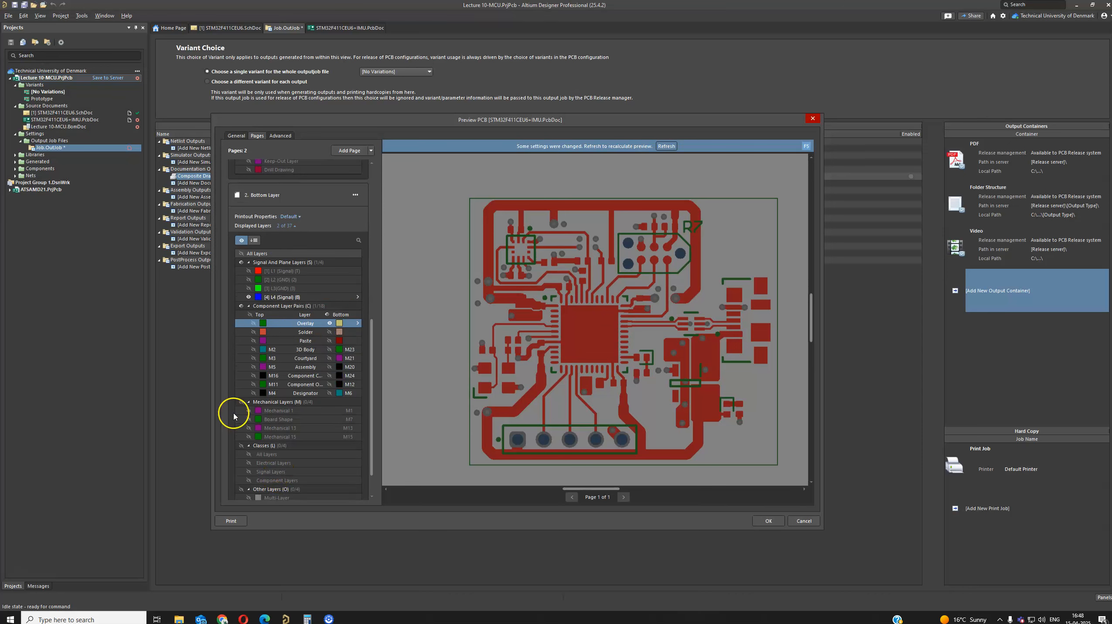
click(248, 419)
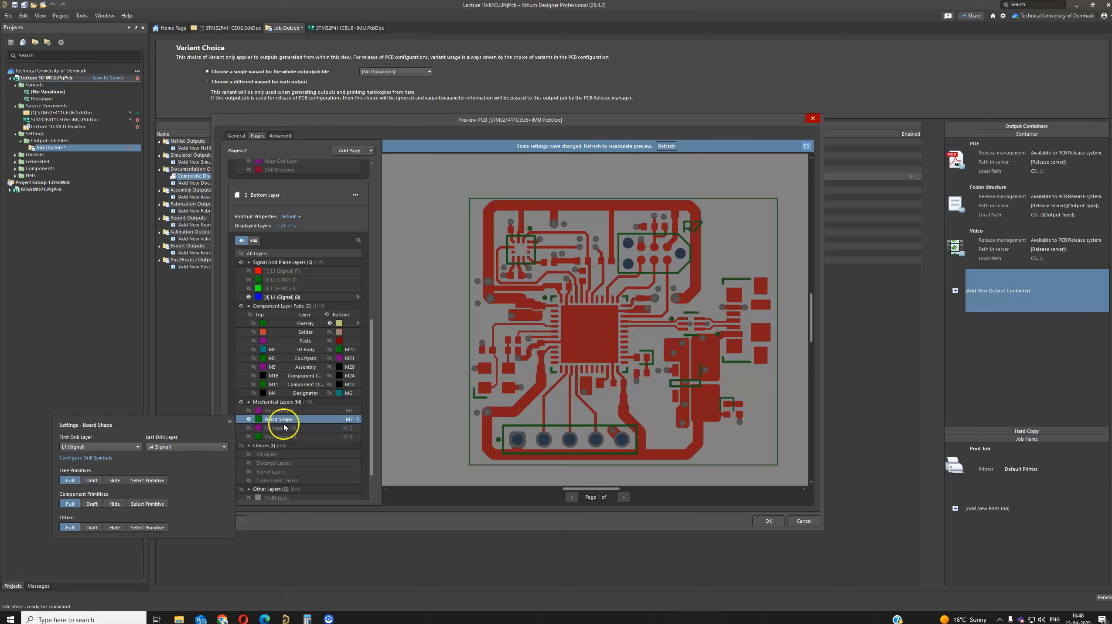
click(283, 419)
Step: Refresh the preview, compare the layer settings of both pages and examine the Bottom Layer page's printout
click(667, 147)
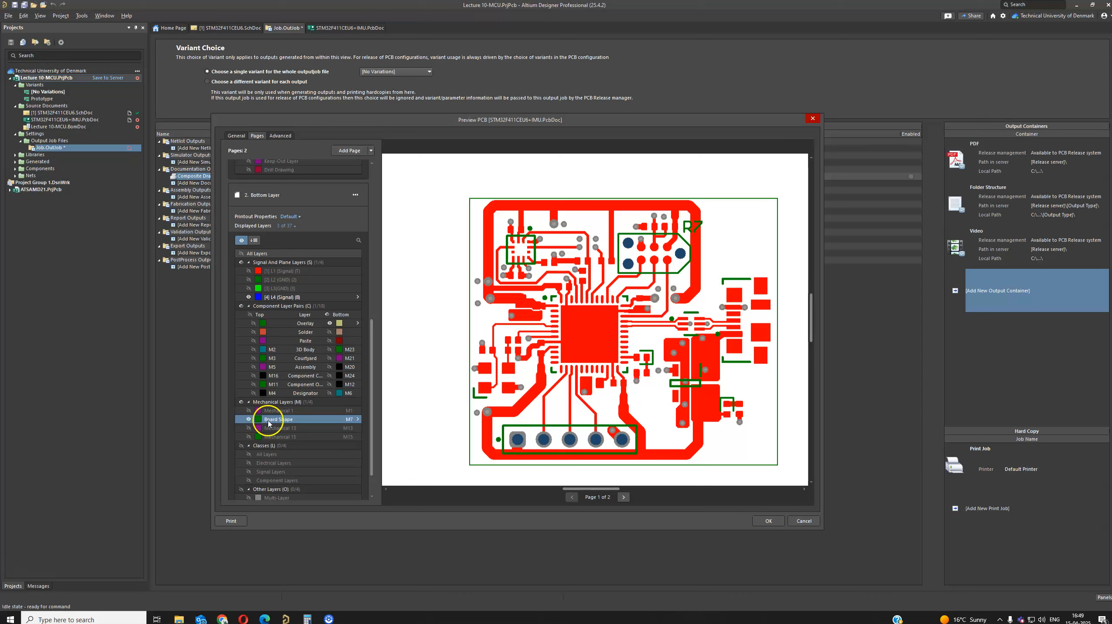
scroll(275, 423, down, 6)
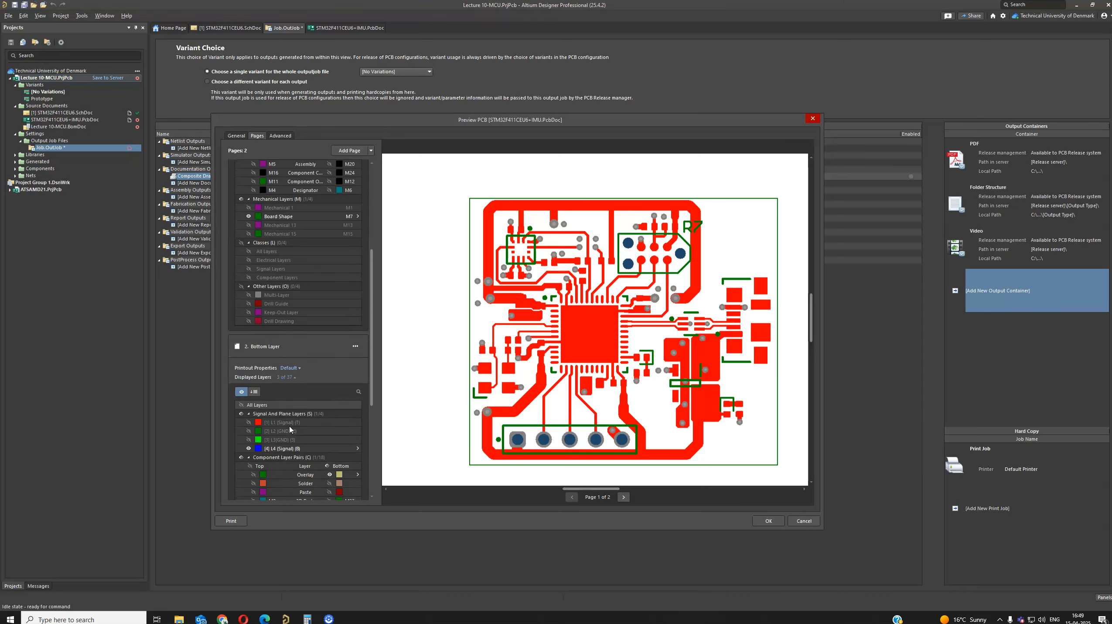
scroll(268, 348, up, 5)
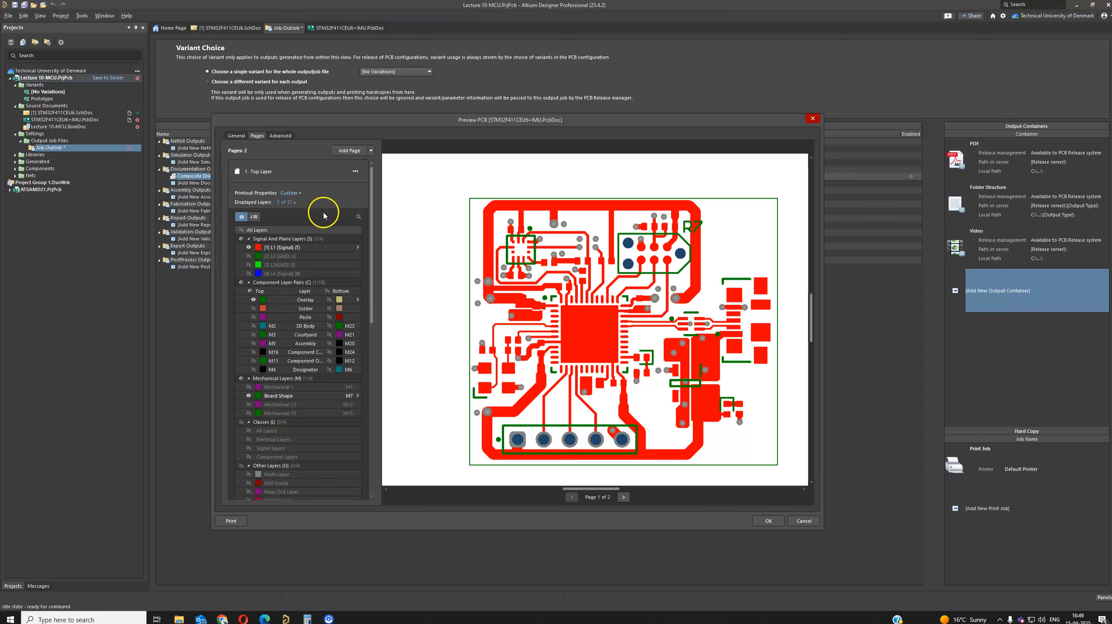
scroll(324, 225, down, 3)
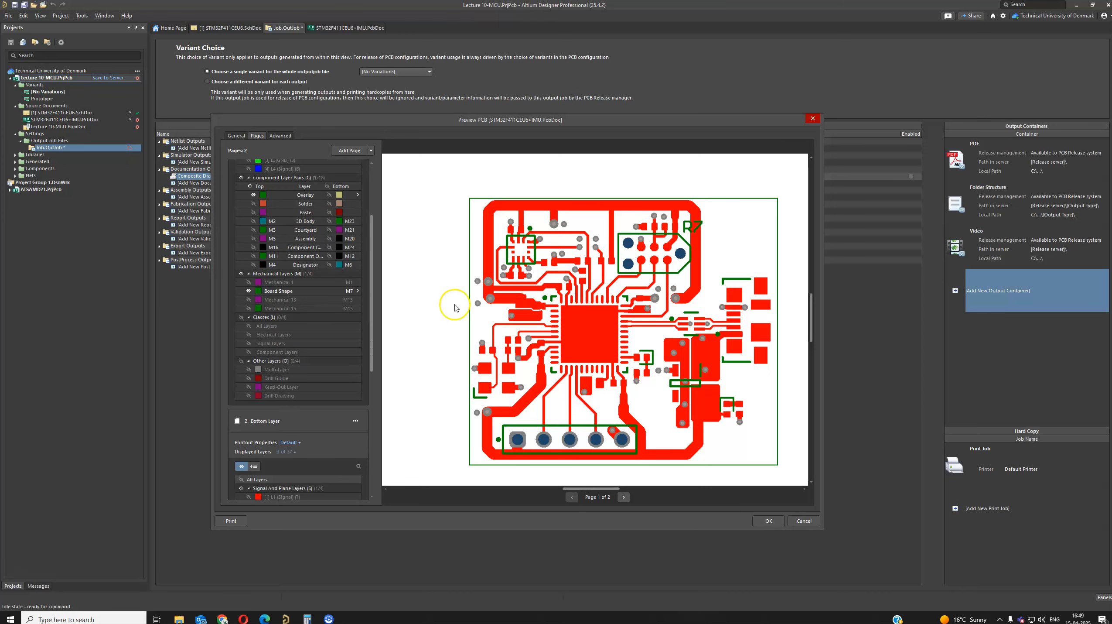
click(622, 497)
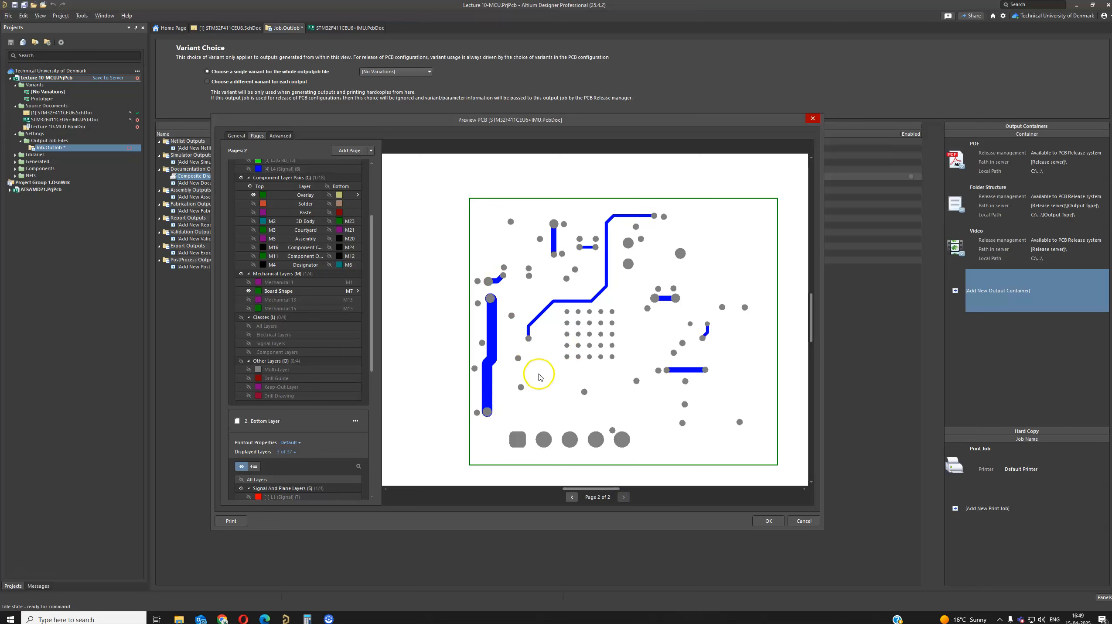
click(570, 498)
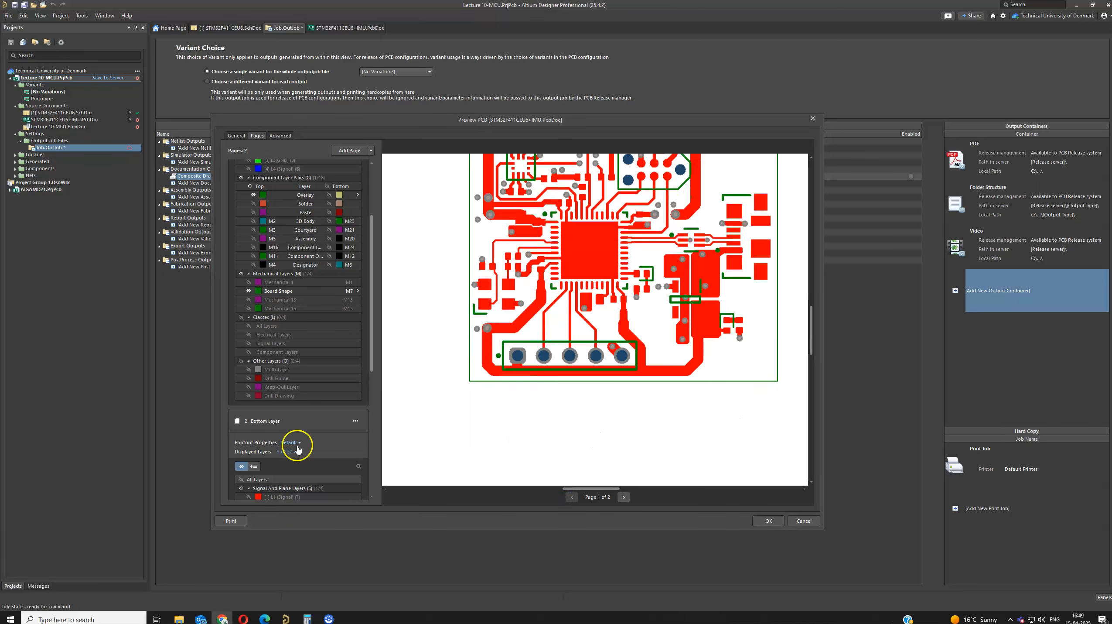
Step: Enable Mirror Layers and Show Holes in the Bottom Layer page's printout properties and refresh the preview
scroll(298, 442, down, 3)
click(290, 359)
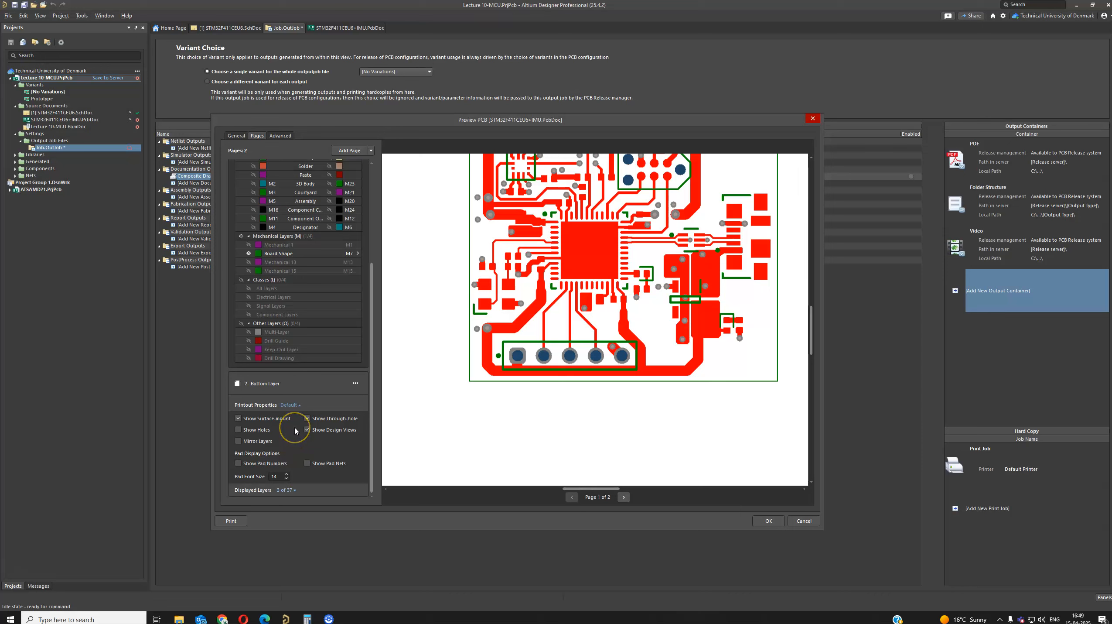
click(238, 442)
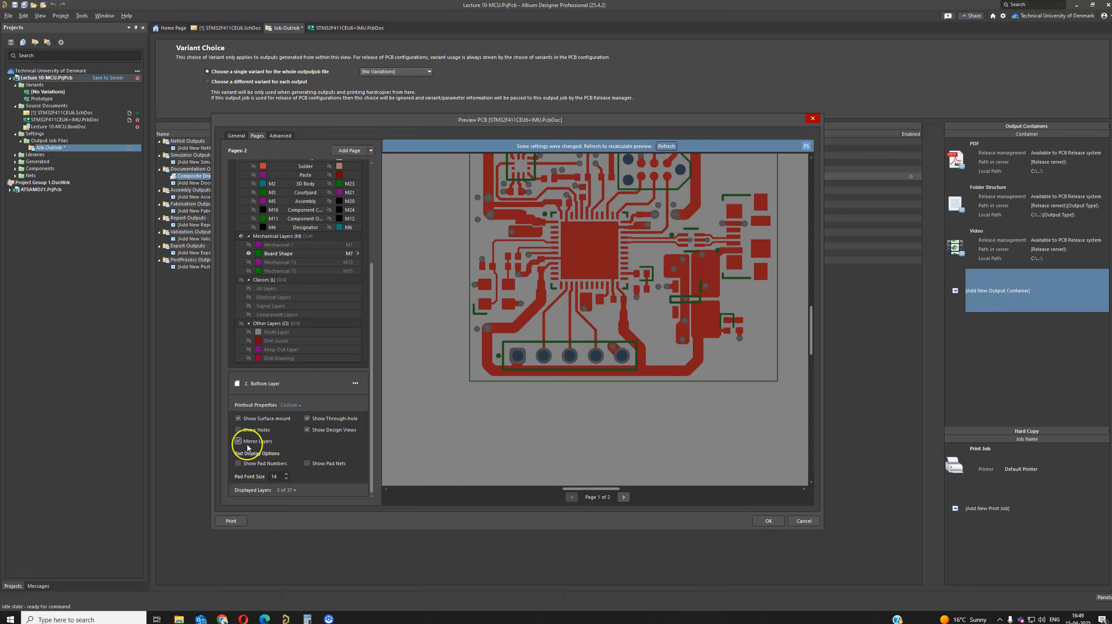
click(667, 145)
click(238, 430)
click(667, 146)
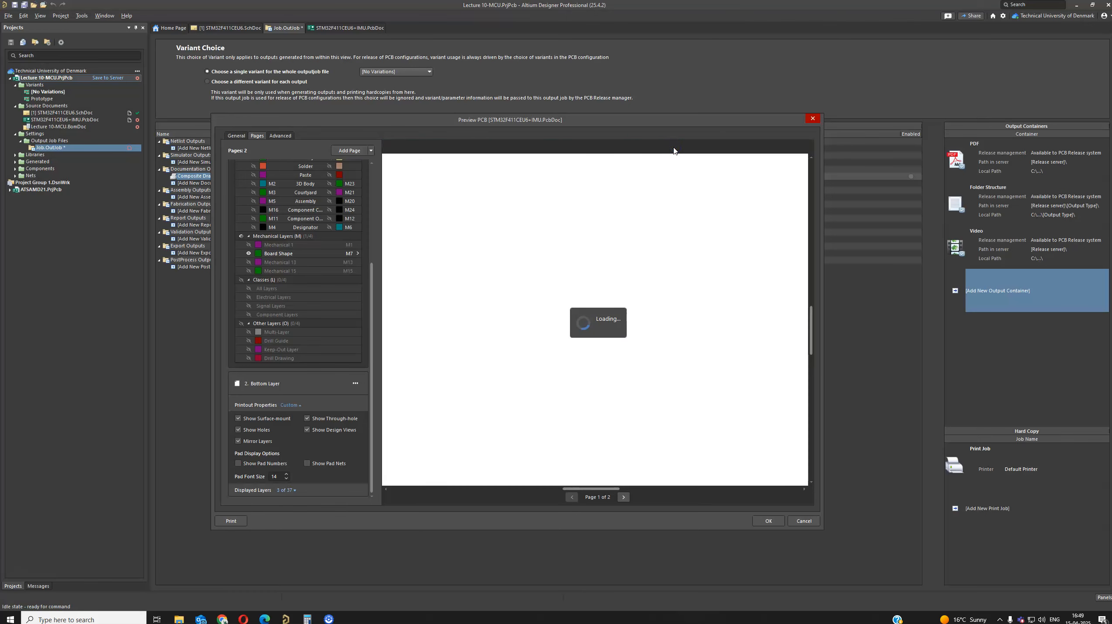
Step: Review the Top Layer page's printout properties and the general print settings, and accept the Composite Drawing configuration
scroll(293, 303, up, 3)
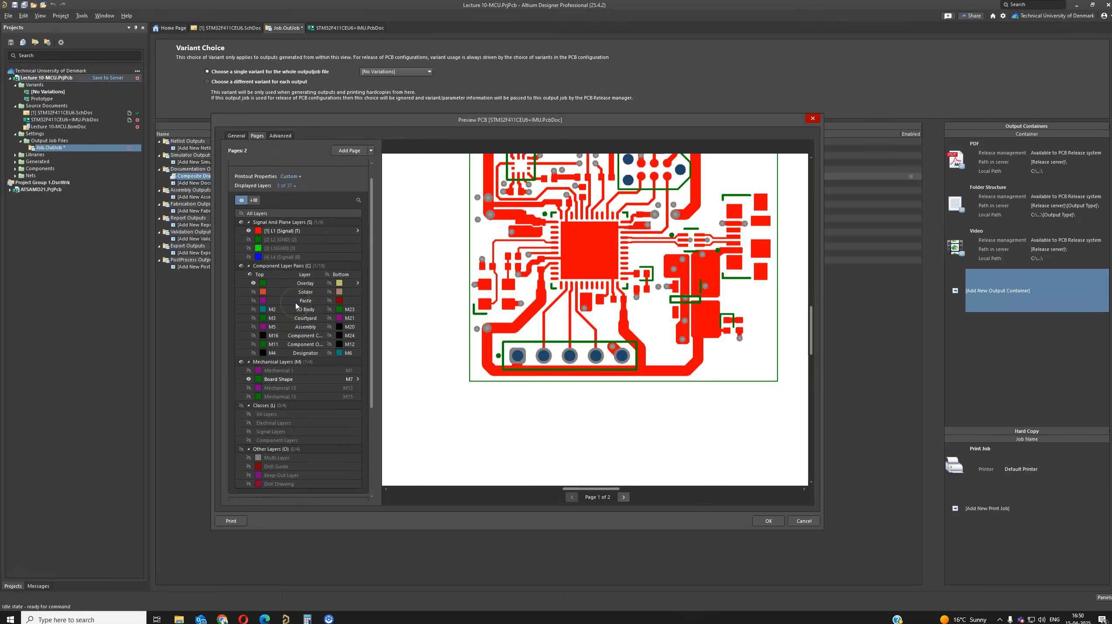
scroll(296, 305, up, 1)
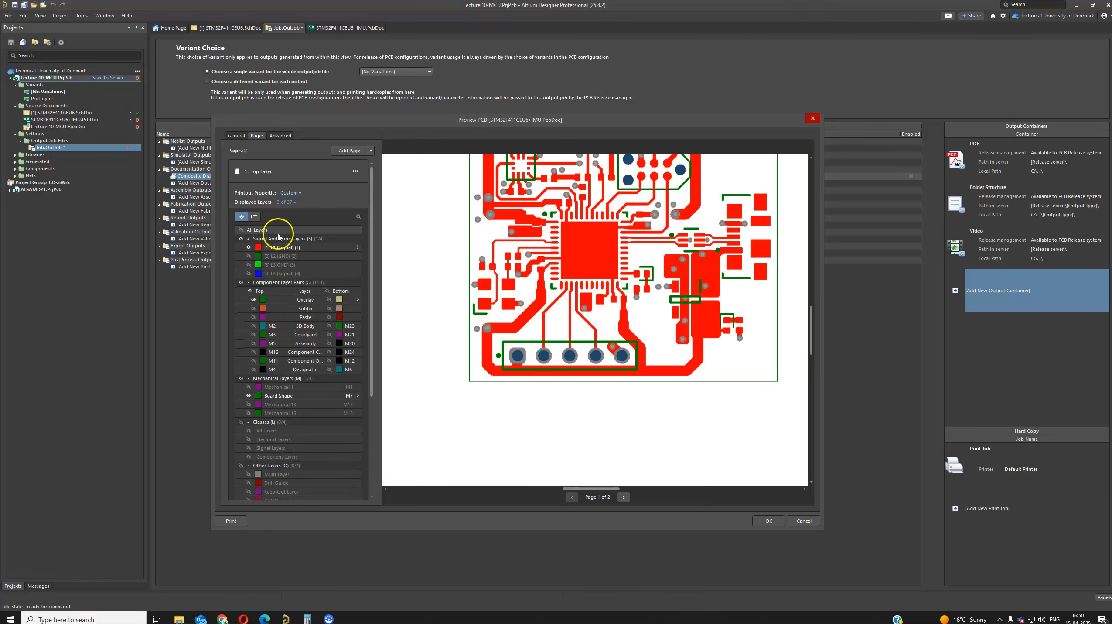
click(298, 193)
click(299, 195)
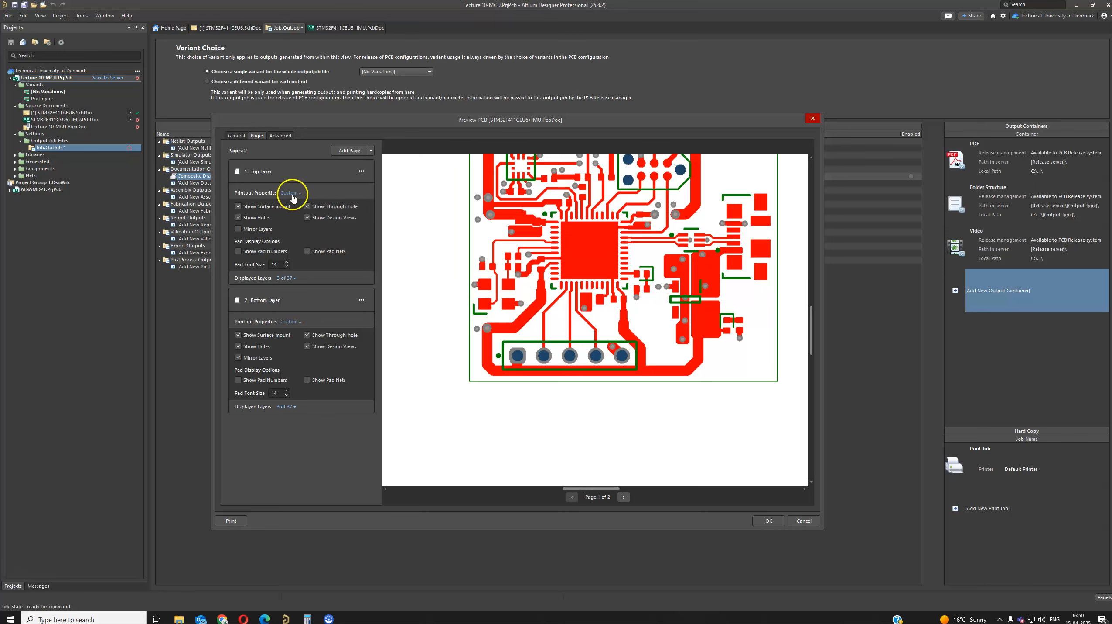
click(248, 137)
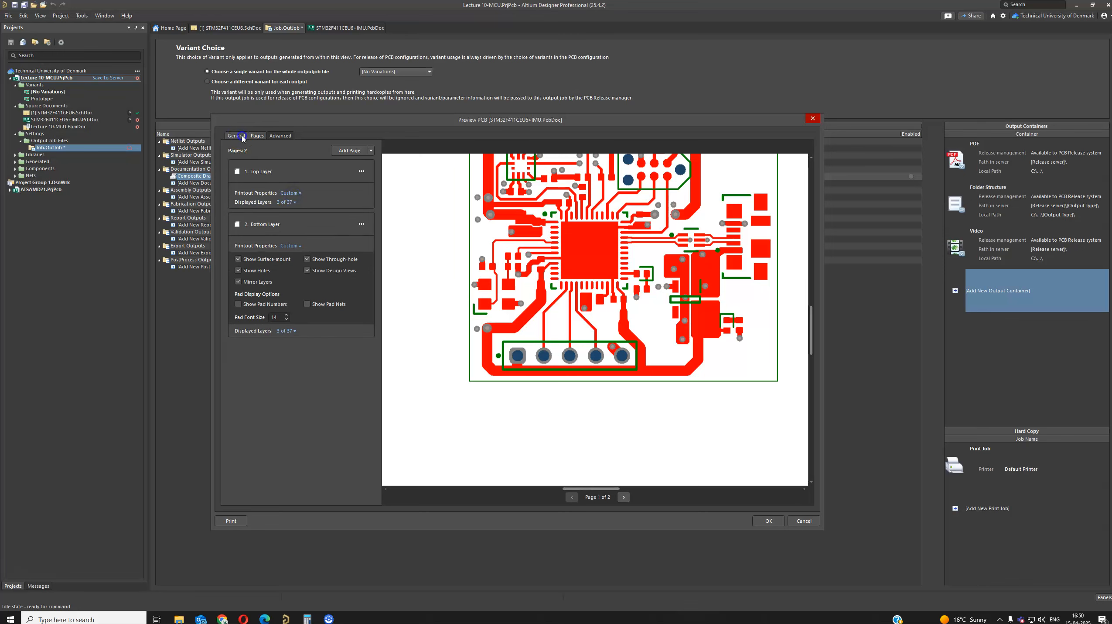
click(237, 135)
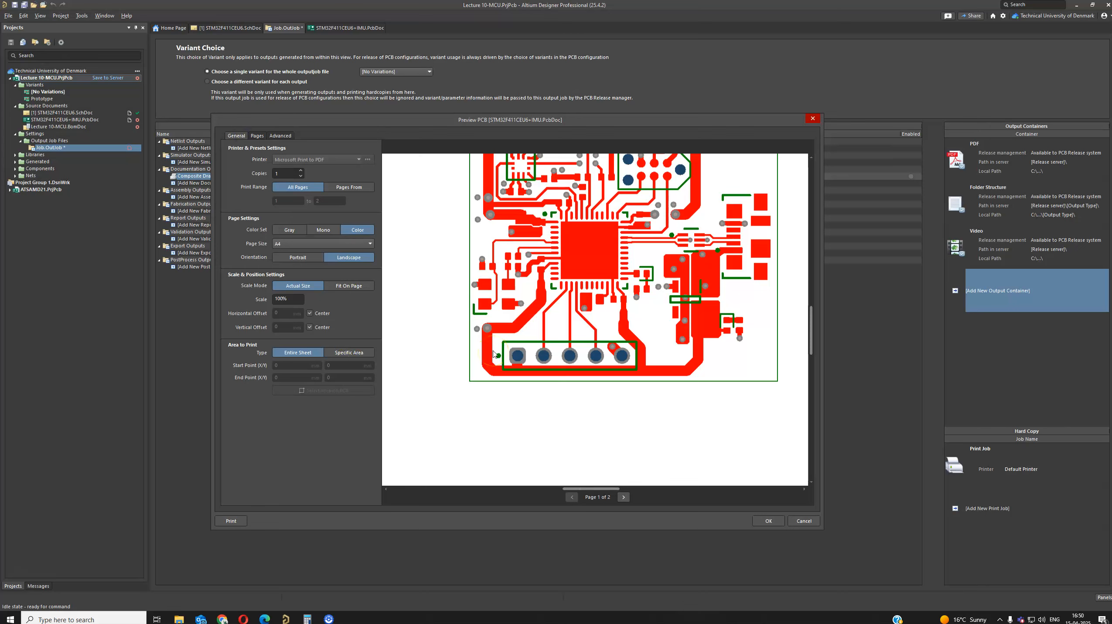
scroll(454, 332, up, 3)
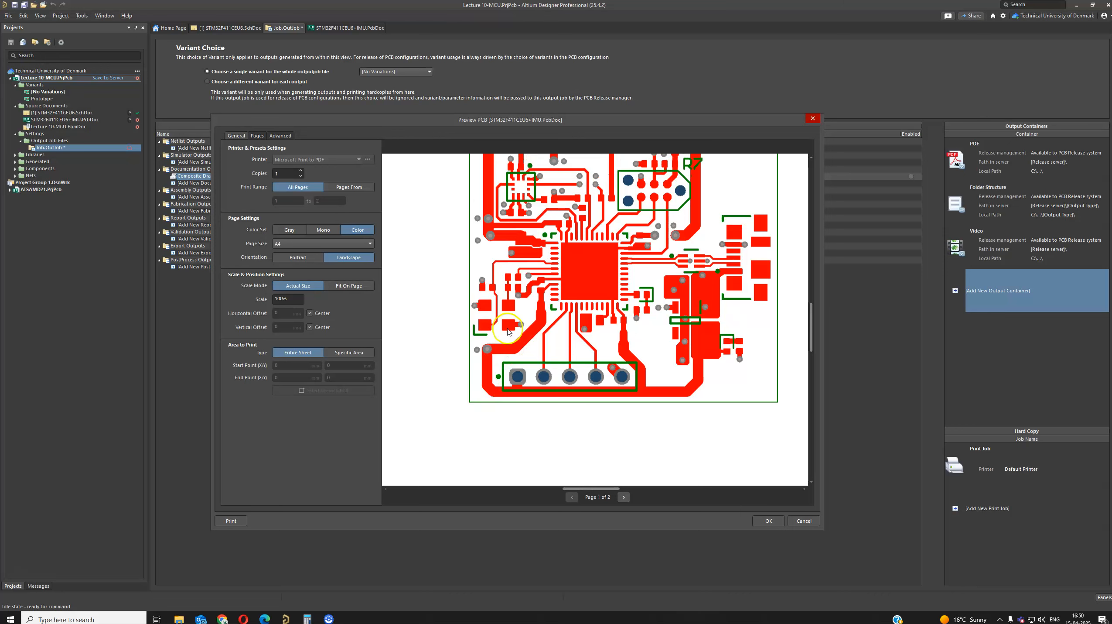
click(766, 524)
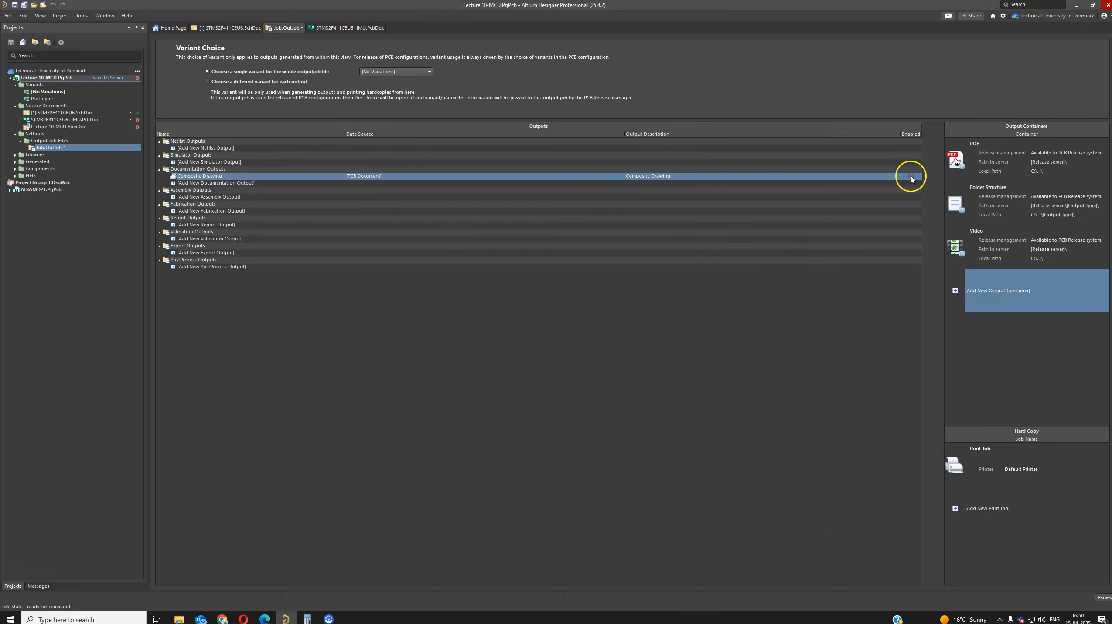
Step: Add a new print job using Microsoft Print to PDF and enable the Composite Drawing output for it
click(993, 508)
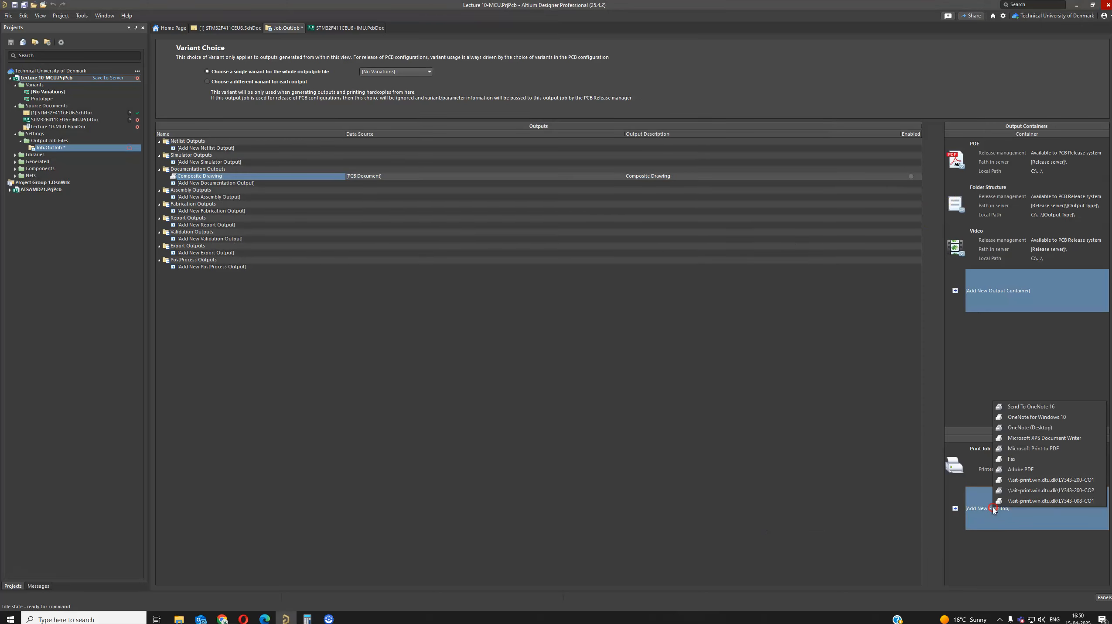
click(1038, 450)
click(913, 177)
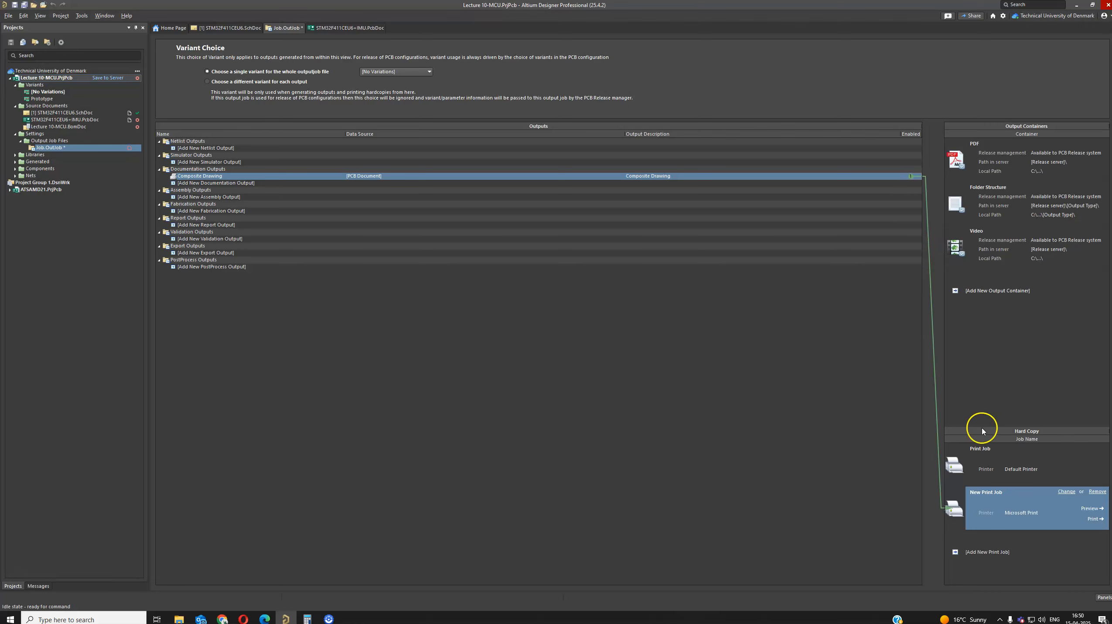
Step: Open the print preview of New Print Job, check its printer, and view both pages
click(1091, 508)
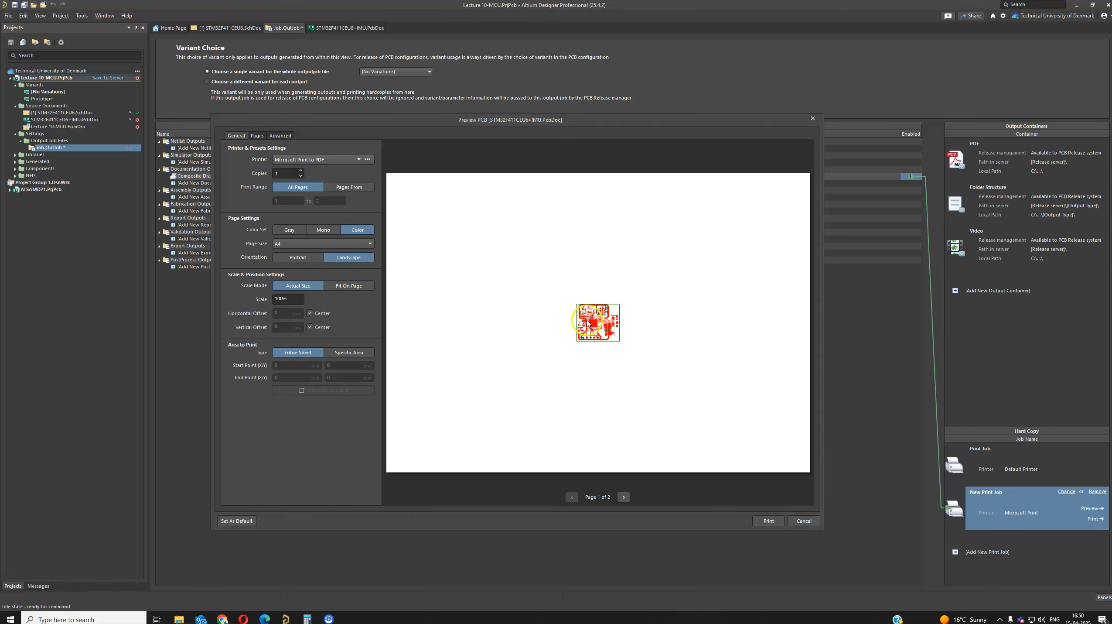
click(330, 162)
click(330, 162)
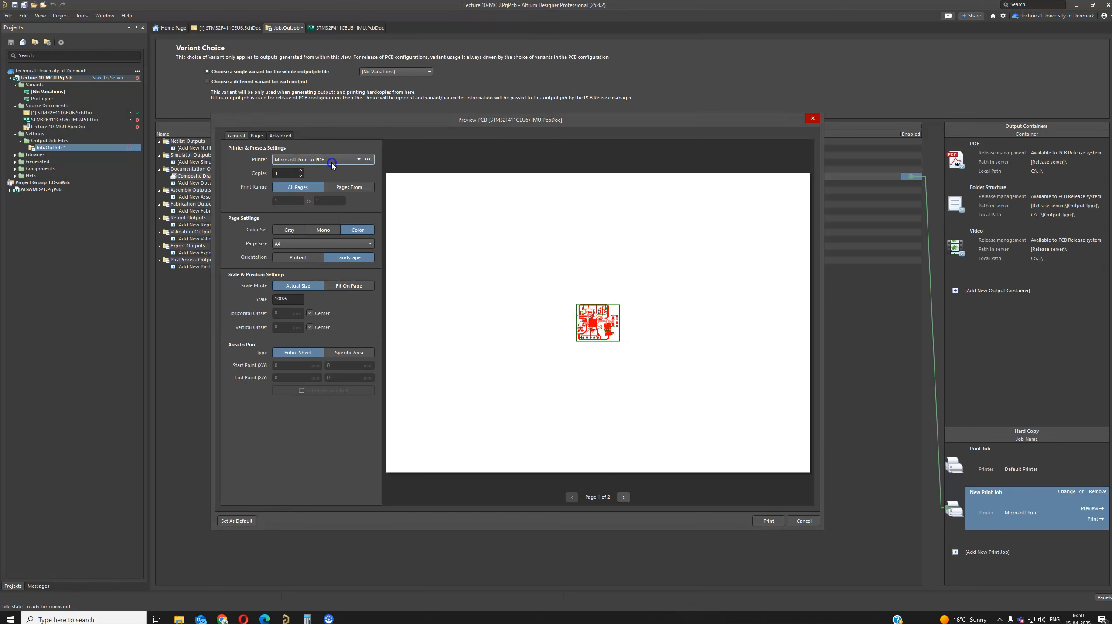
click(622, 497)
click(572, 497)
Step: Examine the board on page 1 of the print preview up close and at reduced scale
ctrl+scroll(577, 345, up, 5)
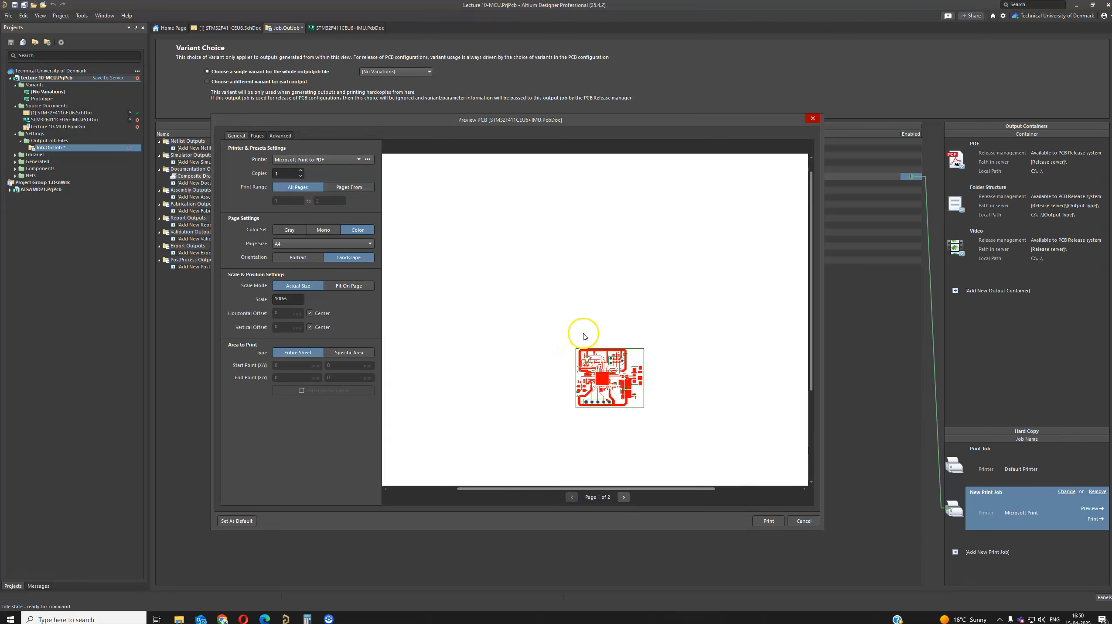
ctrl+scroll(598, 378, up, 3)
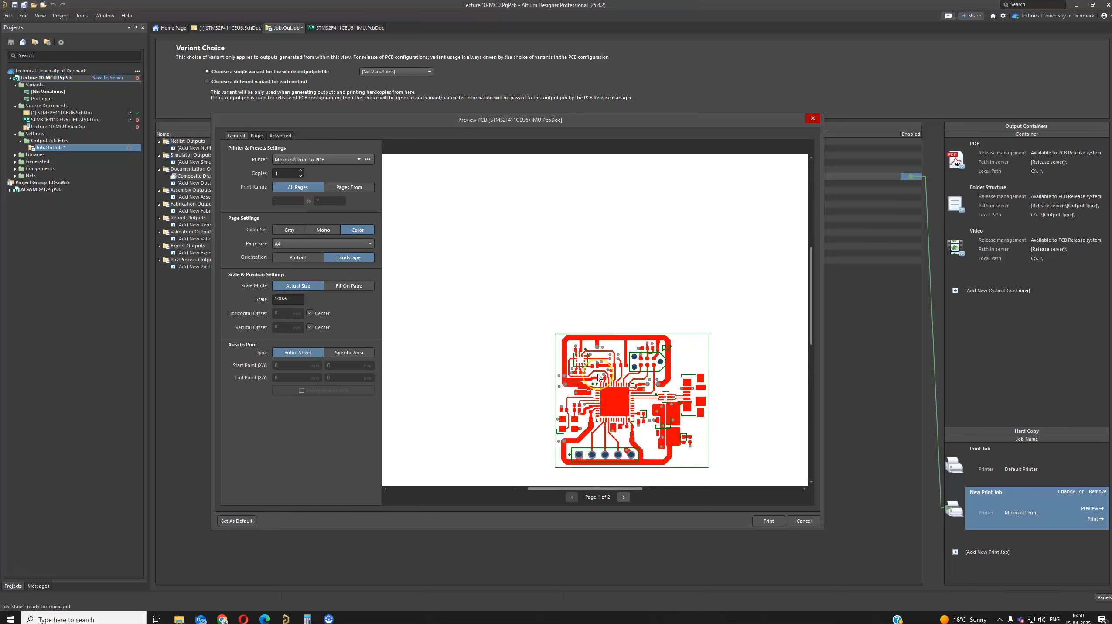
scroll(597, 377, down, 3)
ctrl+scroll(598, 378, up, 2)
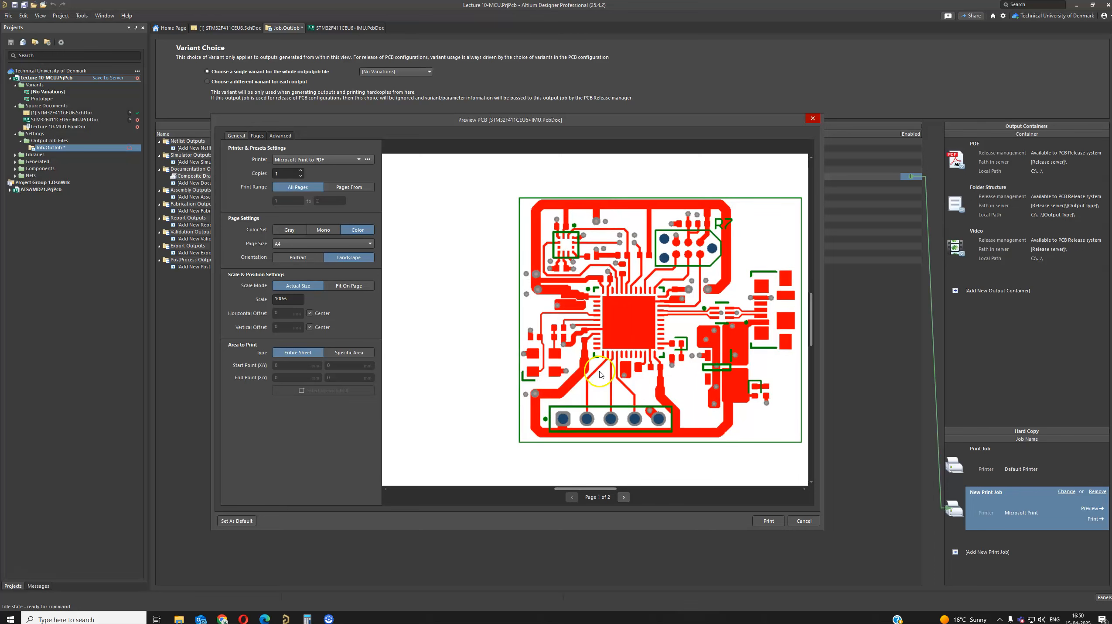
ctrl+scroll(600, 374, up, 1)
ctrl+scroll(610, 359, down, 6)
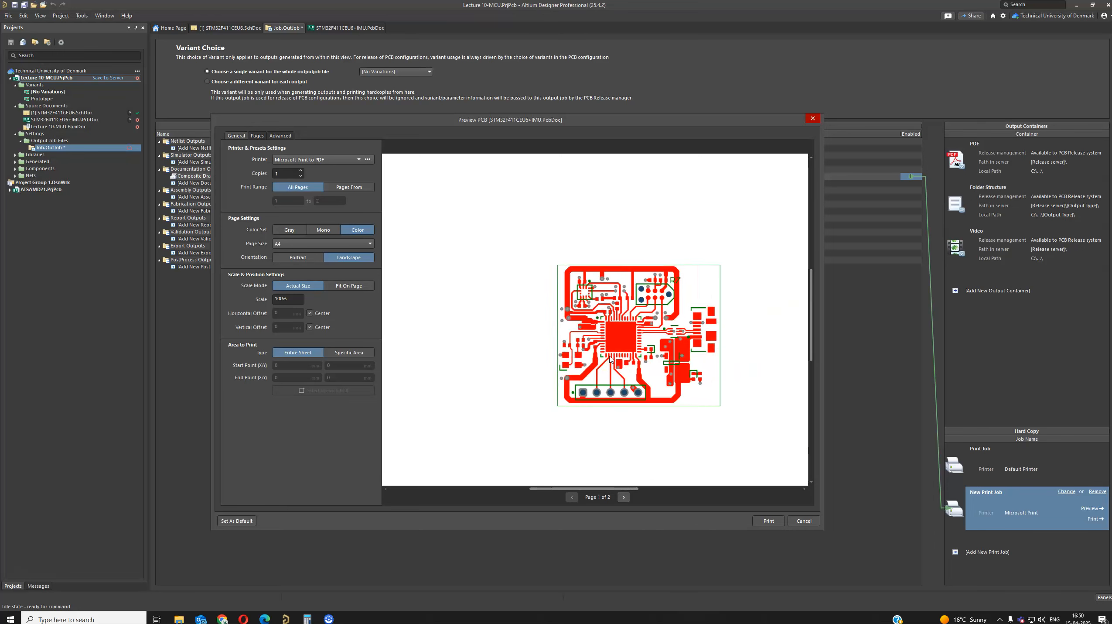
click(767, 522)
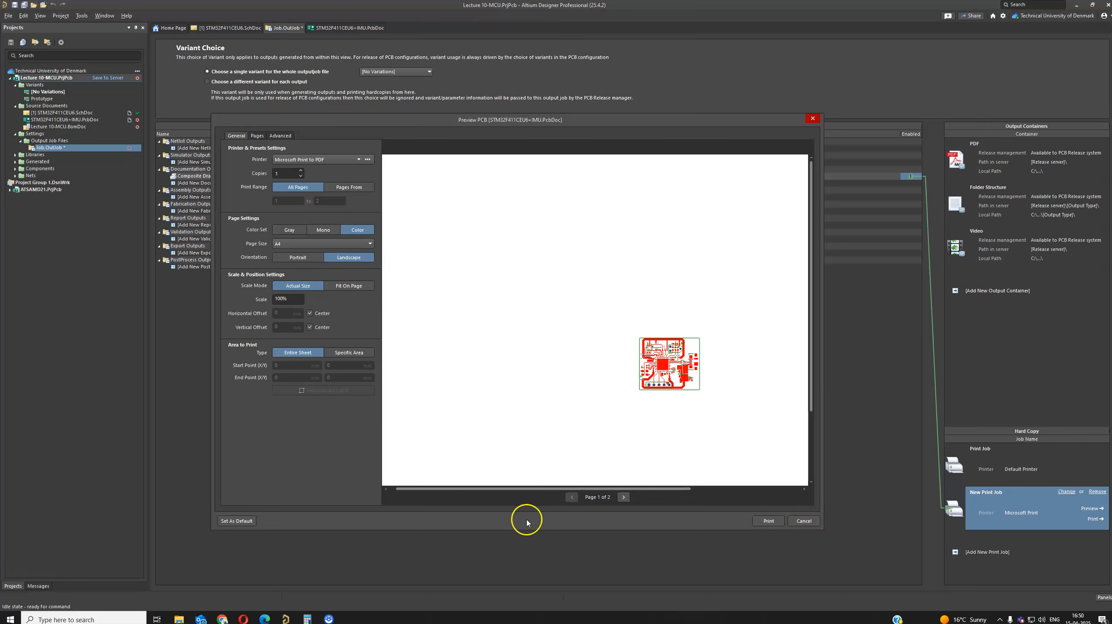
Step: Switch to the Lecture 10-MCU folder in File Explorer and open PrintPDF-Top.pdf in a maximized window
mouse_move(184, 620)
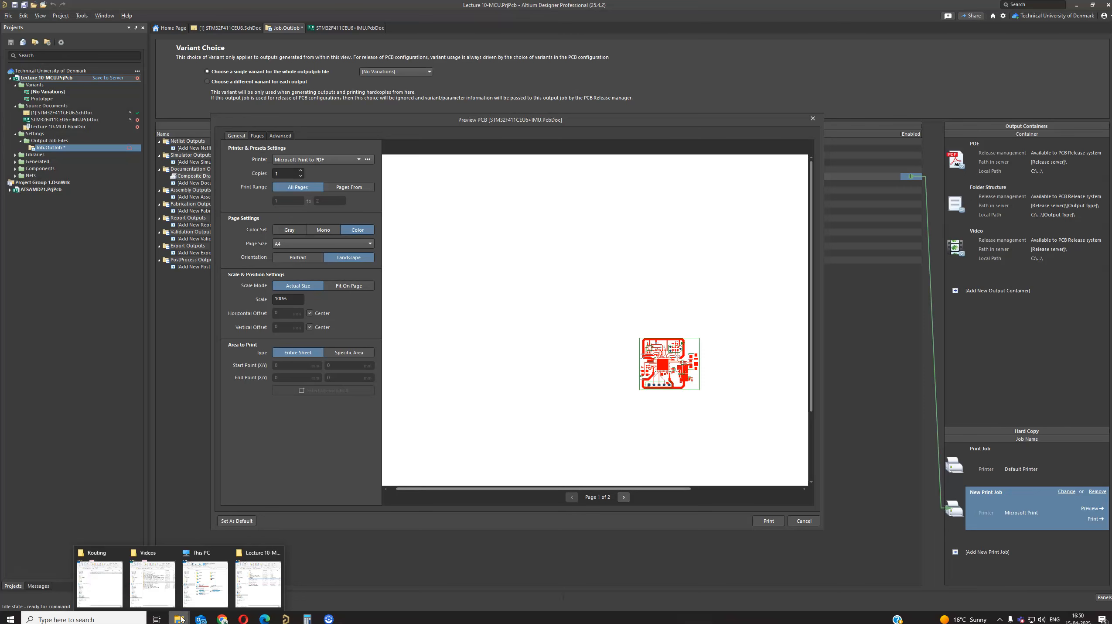
click(258, 584)
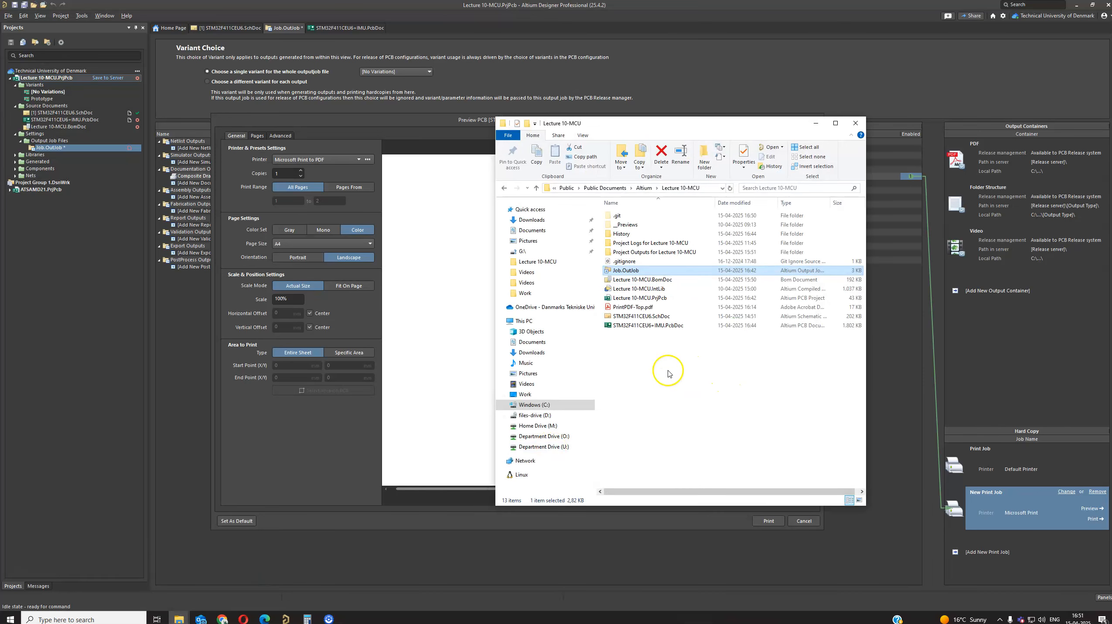
click(668, 371)
click(651, 307)
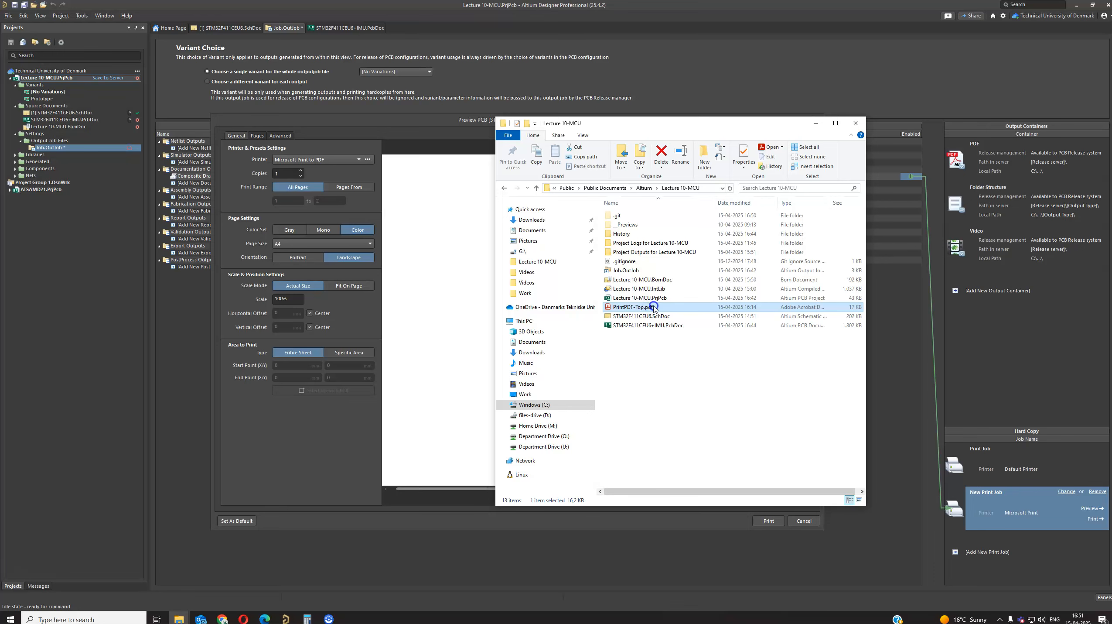
double_click(654, 307)
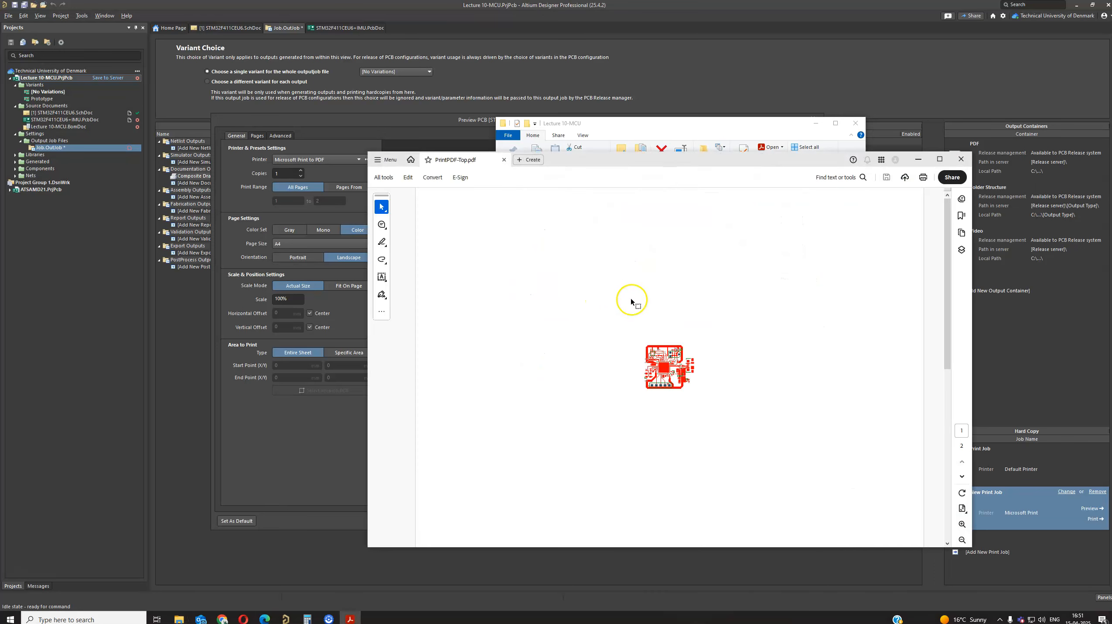
scroll(632, 301, up, 5)
double_click(671, 161)
Step: Examine the top layer page of the PDF up close and the bottom layer printout on page 2
ctrl+scroll(550, 361, up, 3)
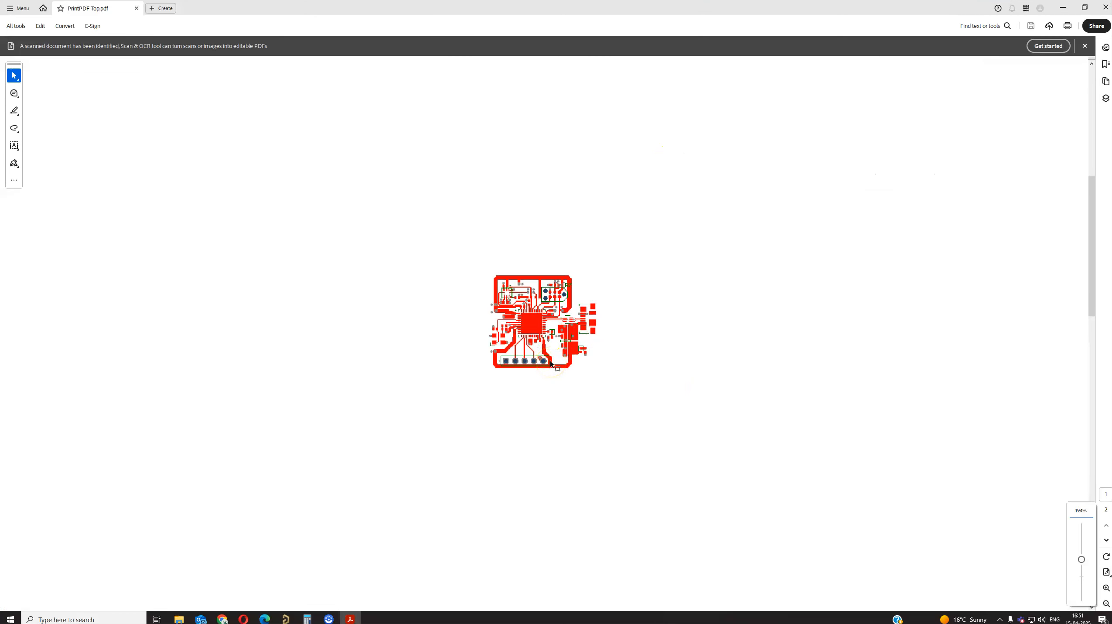
ctrl+scroll(550, 361, up, 4)
scroll(550, 360, up, 1)
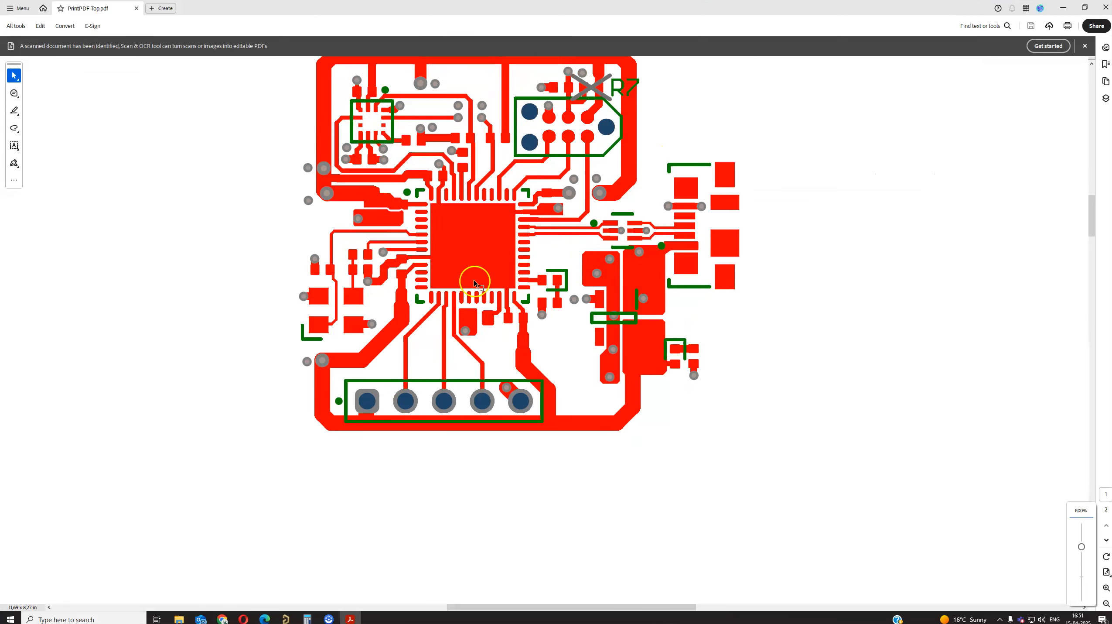
scroll(475, 284, down, 1)
scroll(482, 285, down, 5)
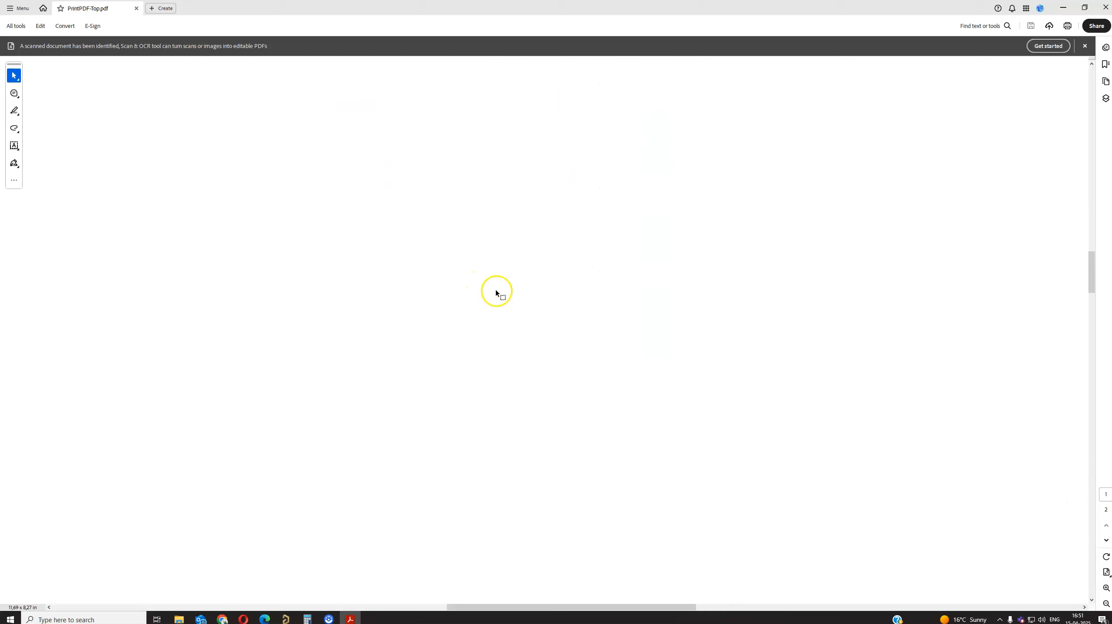
scroll(498, 293, down, 5)
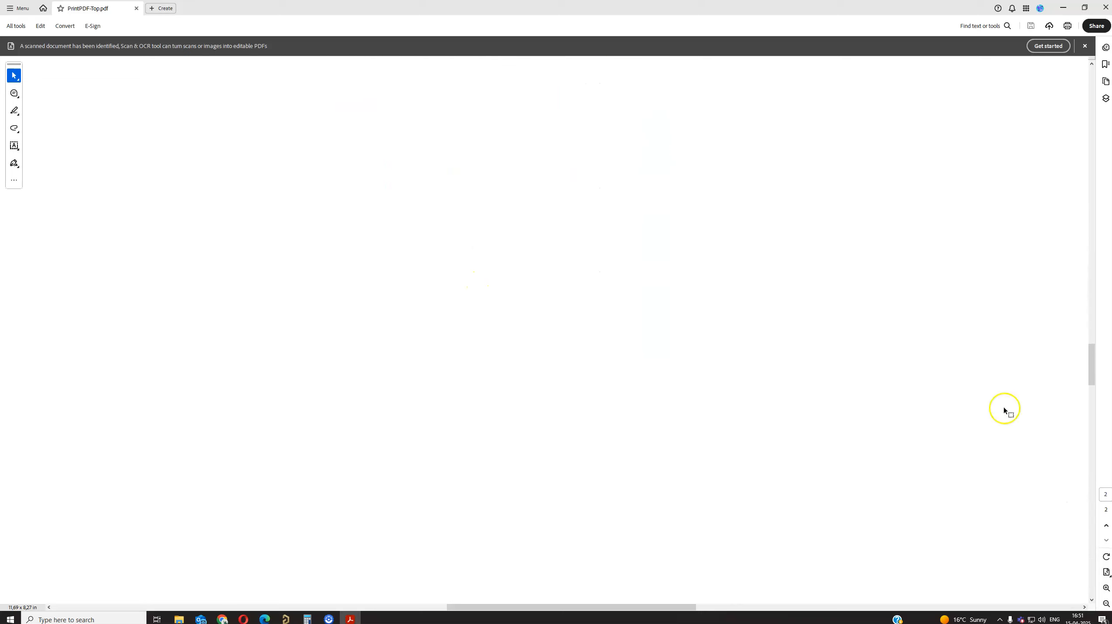
drag(1091, 362, 1093, 443)
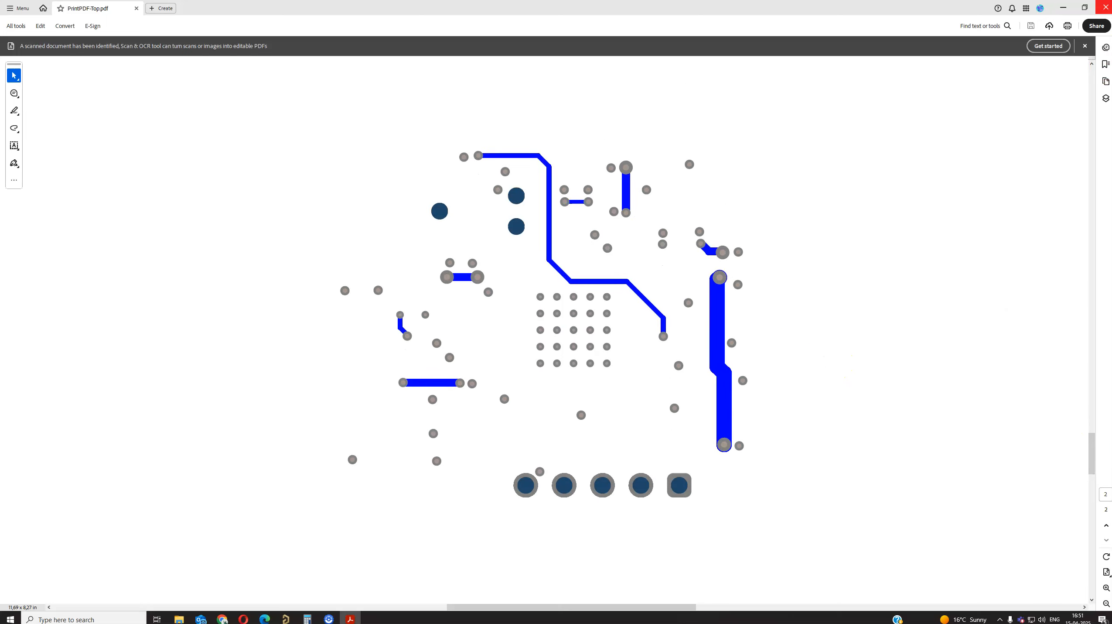
Step: Return to the PDF's first page and inspect the crossed-out component near R7 and the rest of the board
drag(1092, 442, 1085, 192)
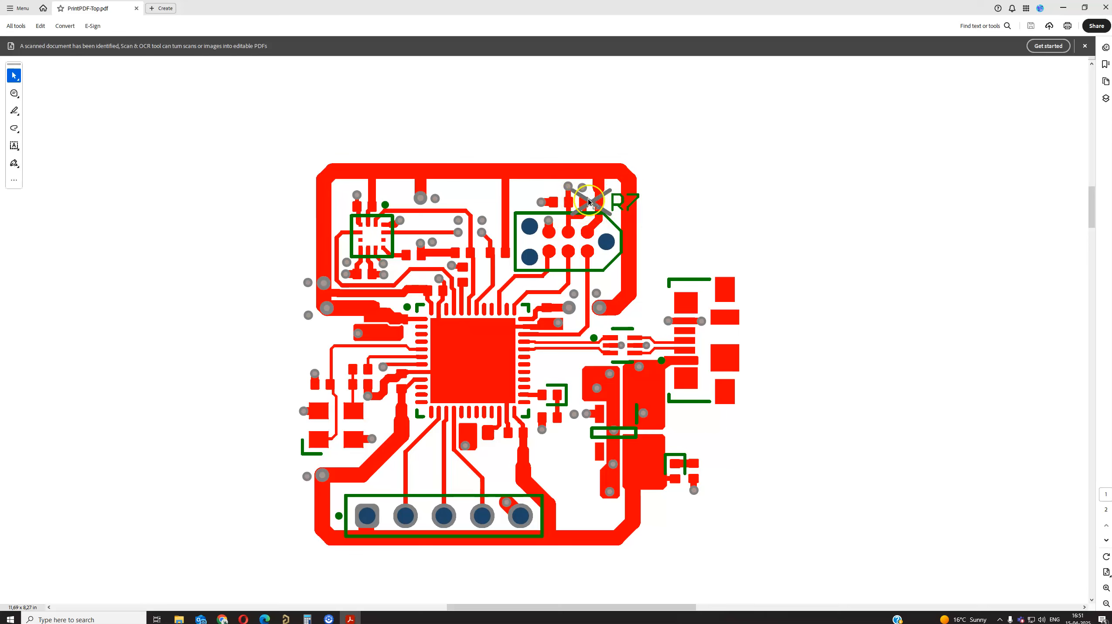
scroll(590, 204, up, 1)
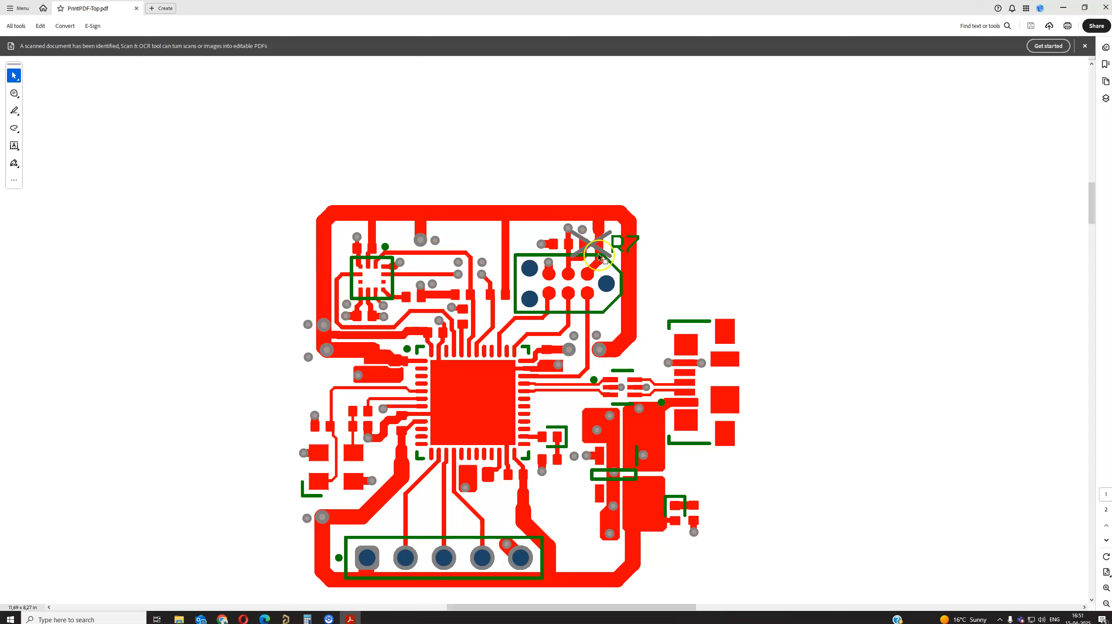
scroll(622, 261, down, 2)
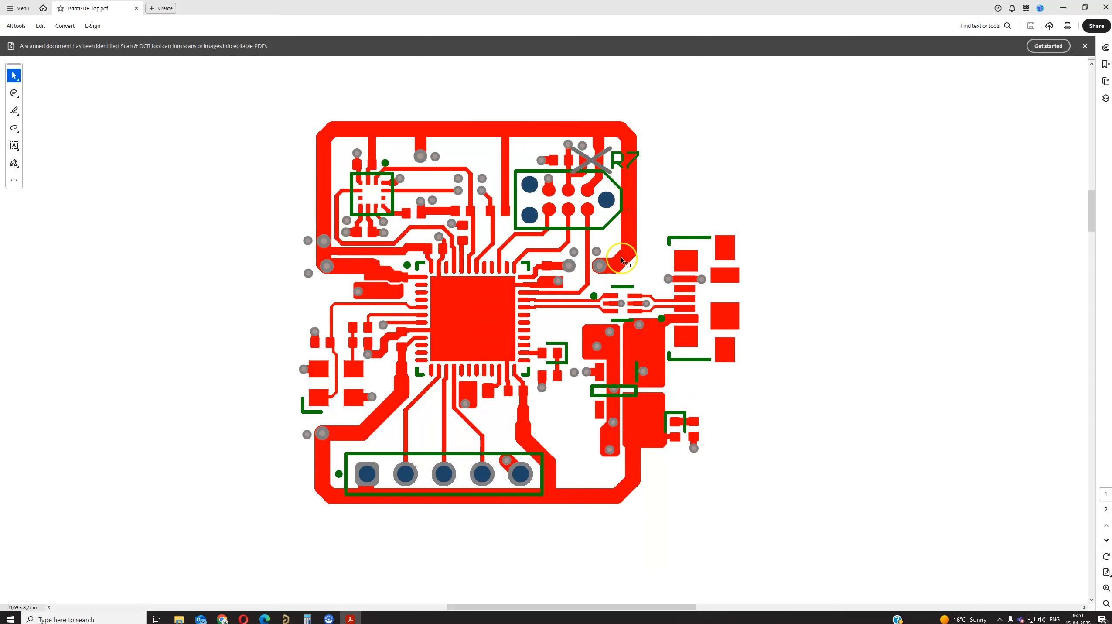
scroll(683, 314, down, 15)
middle_drag(683, 314, 702, 415)
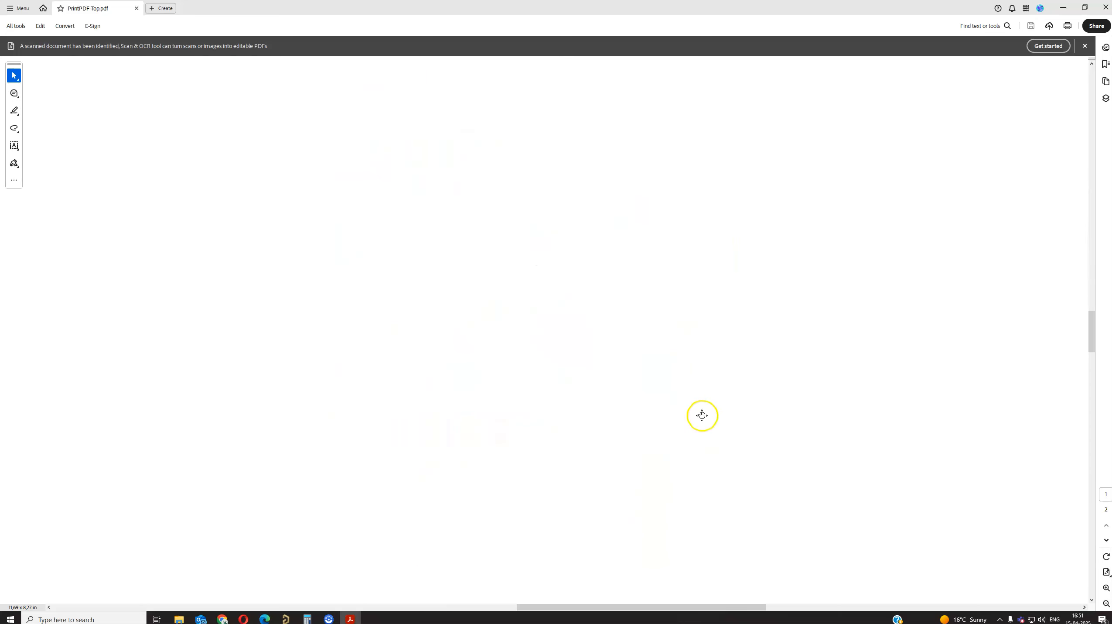
Step: Close the PDF, minimize the folder window, and cancel the print preview in Altium Designer
click(1102, 6)
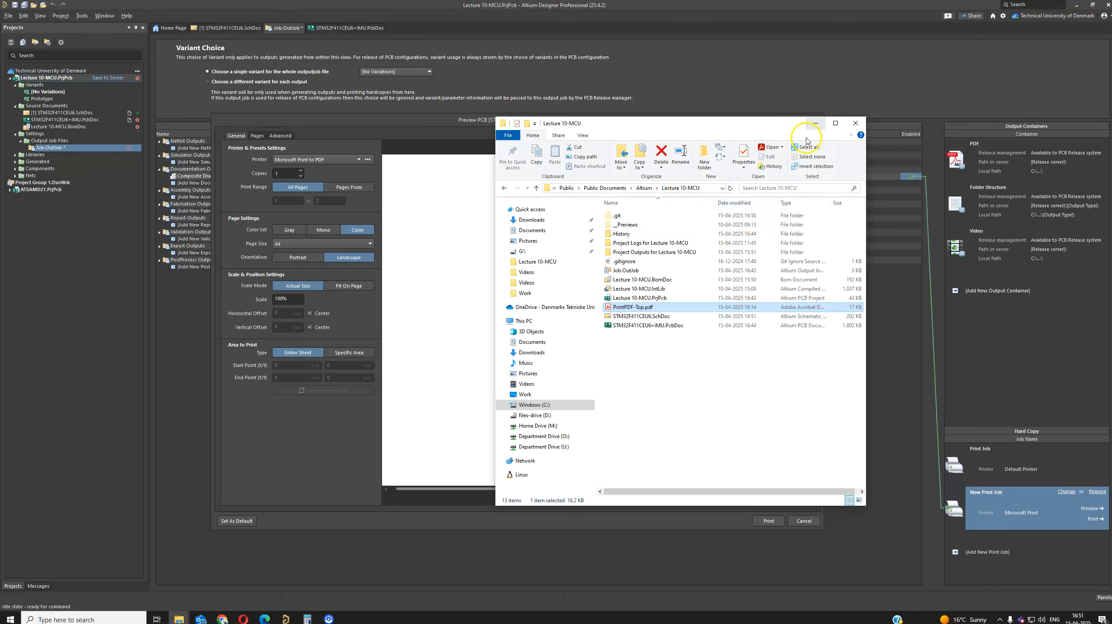
click(817, 125)
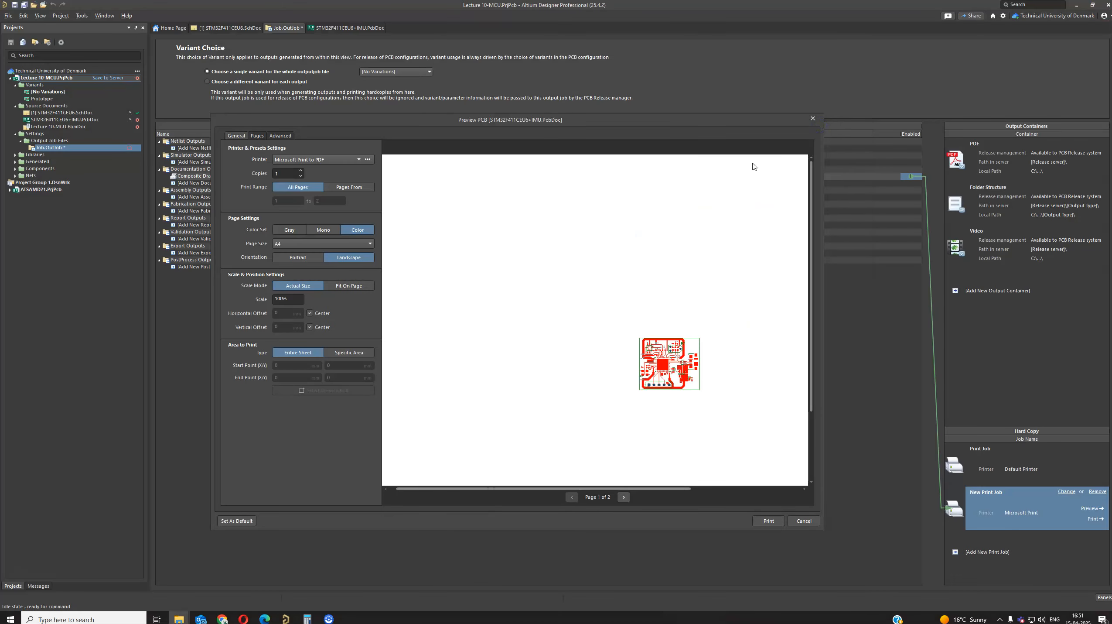
click(800, 521)
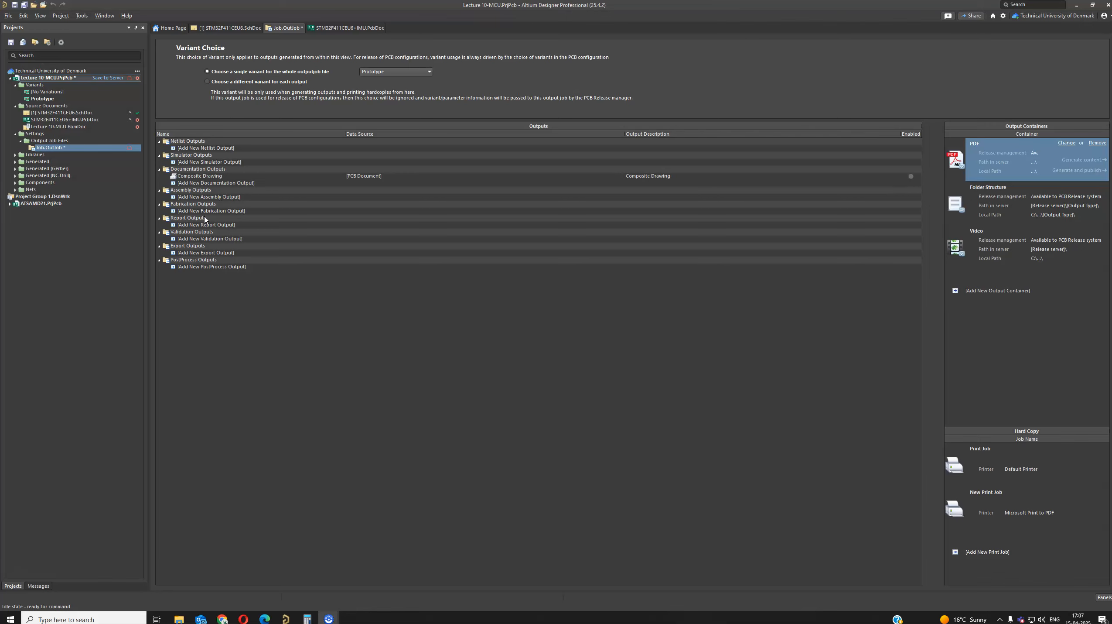
Step: Check the STM32F411CEU6+IMU.PcbDoc file and add a Gerber Files fabrication output to Job.OutJob with [PCB Document] as data source
click(346, 27)
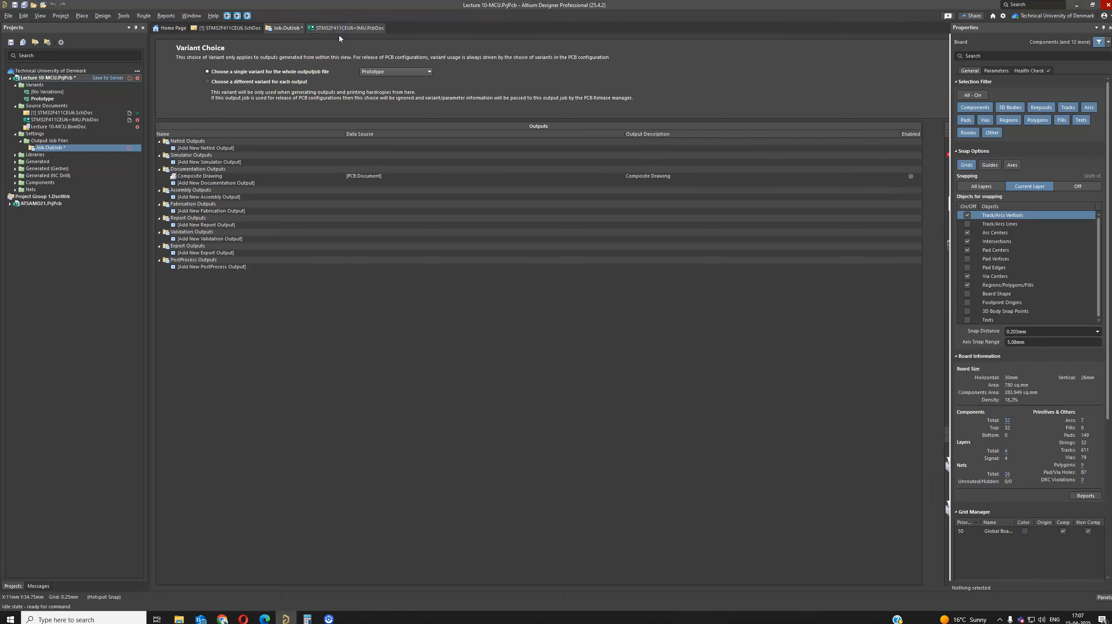
click(294, 28)
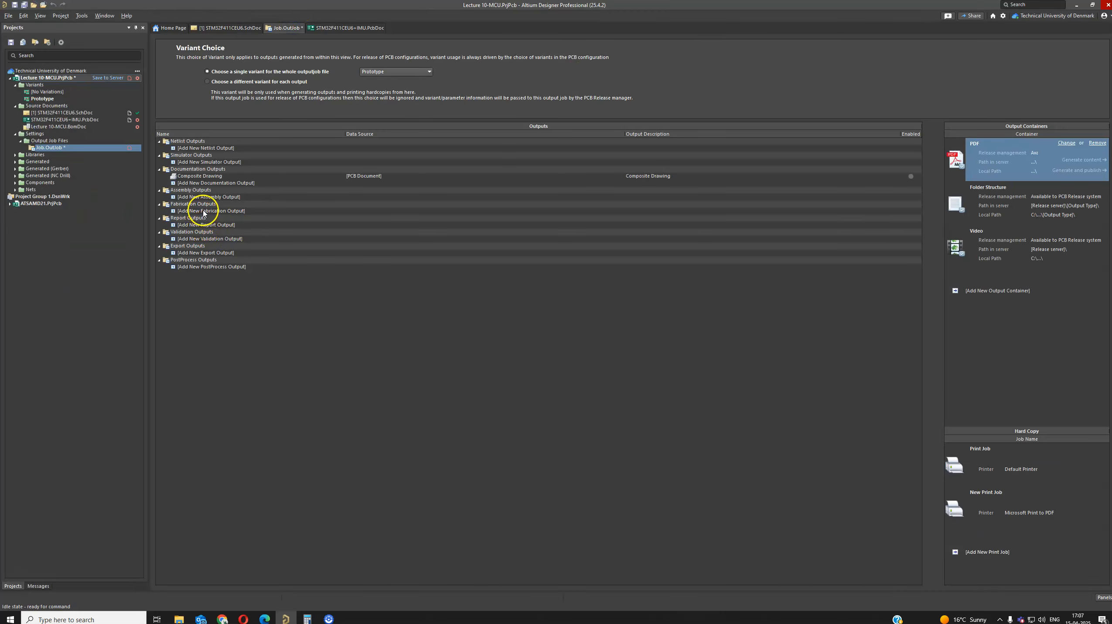
click(204, 212)
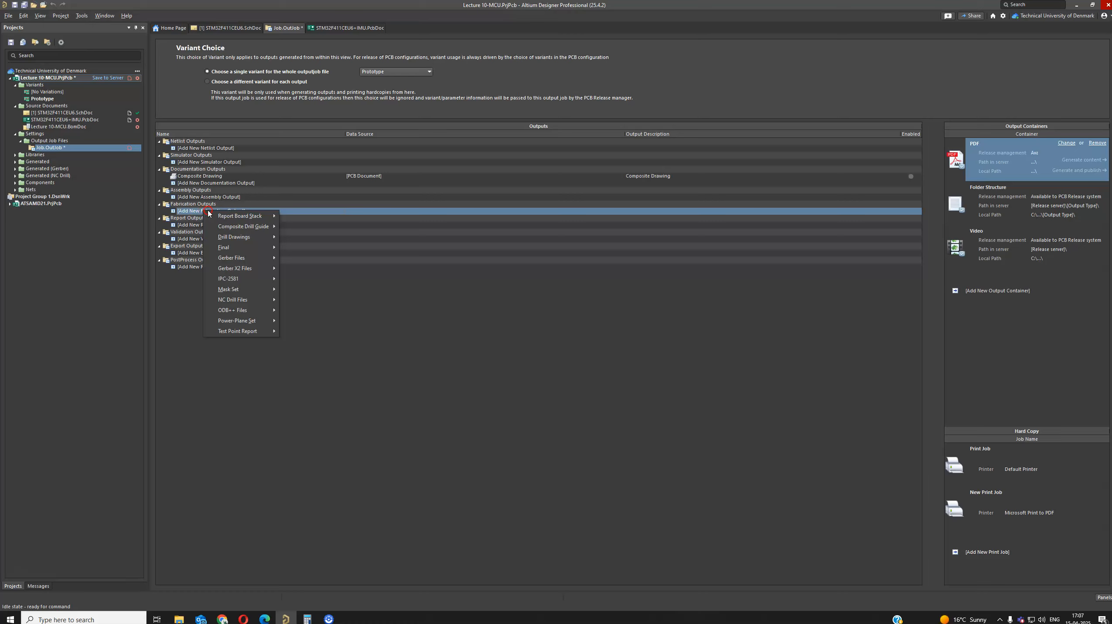
mouse_move(261, 258)
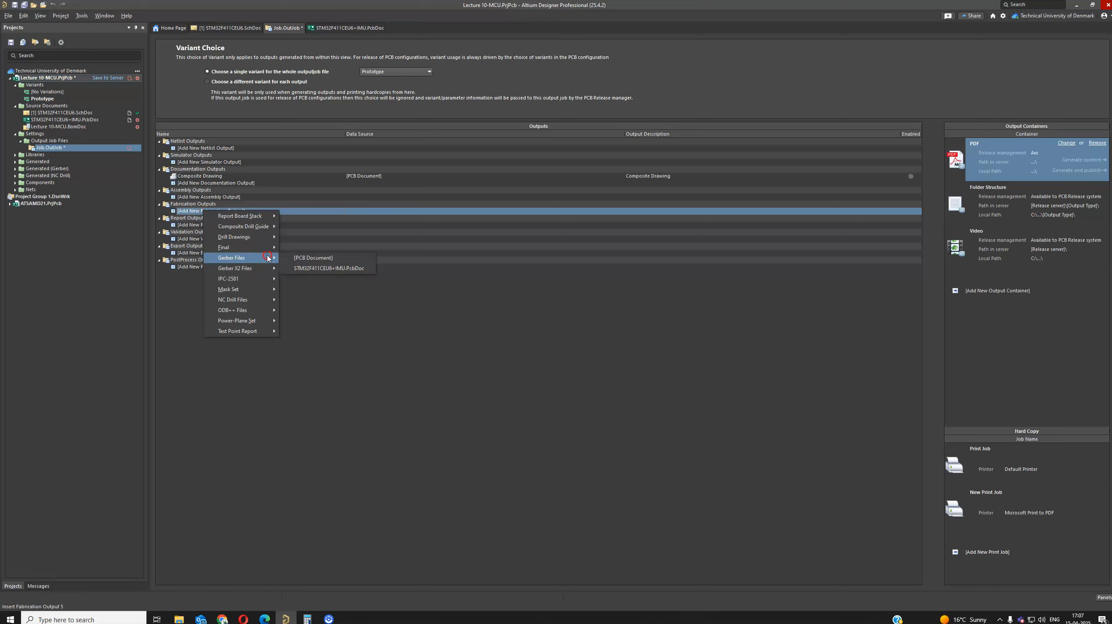
click(313, 258)
click(358, 211)
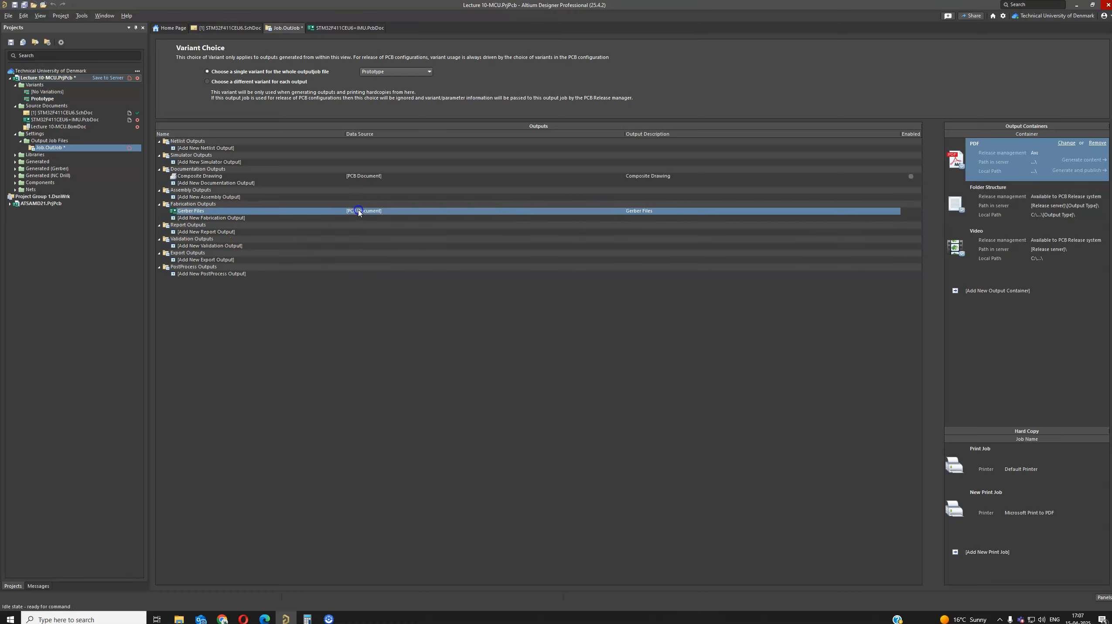
Step: Exclude the Bottom Overlay from the Gerber plot layers, include the Board Shape mechanical layer, and apply the setup
double_click(199, 211)
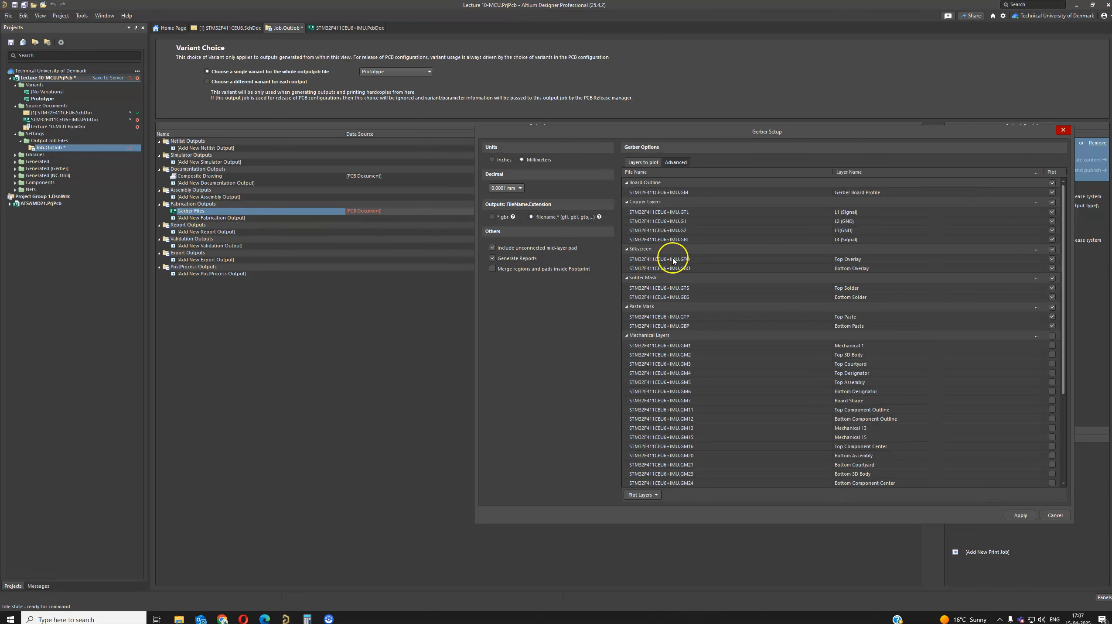
drag(576, 131, 489, 141)
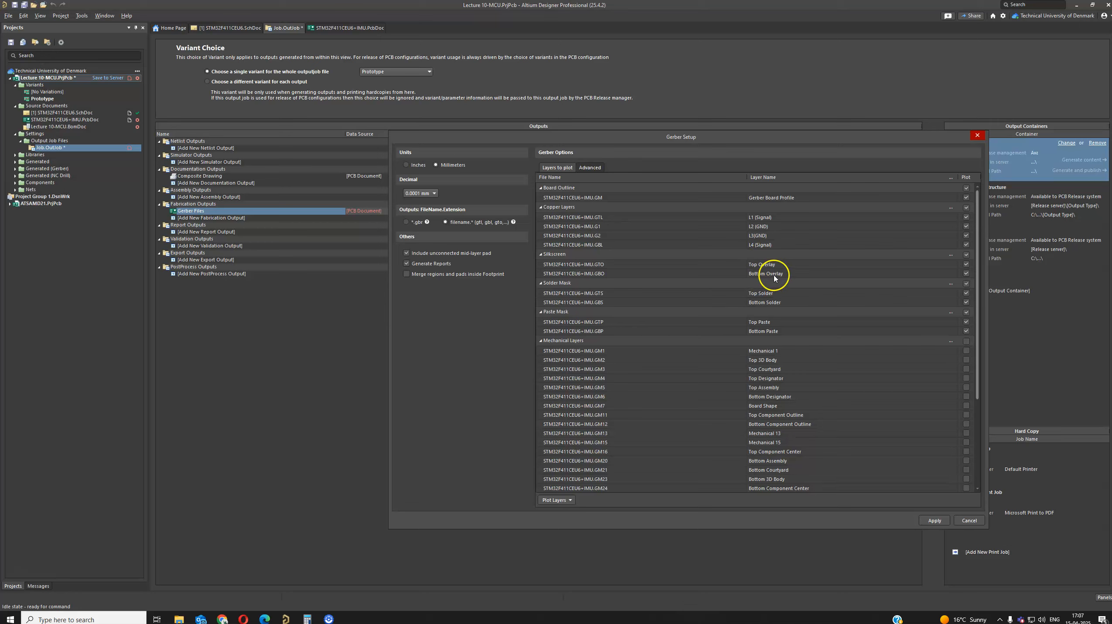
click(966, 275)
click(966, 405)
click(937, 521)
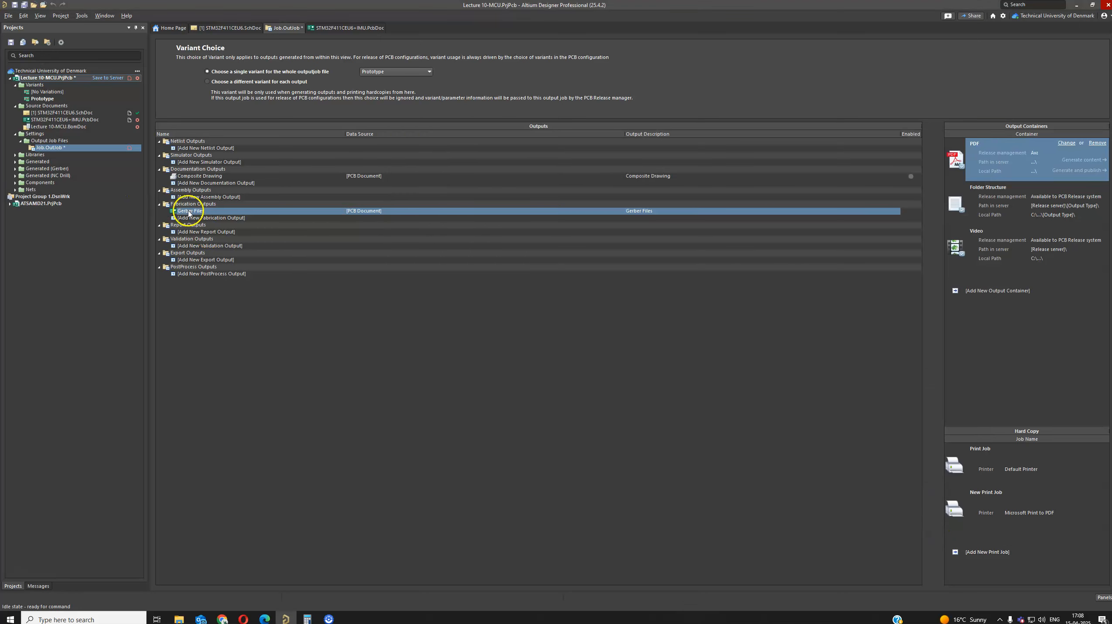
Step: Add an NC Drill Files fabrication output with [PCB Document] as data source and open its setup
click(203, 218)
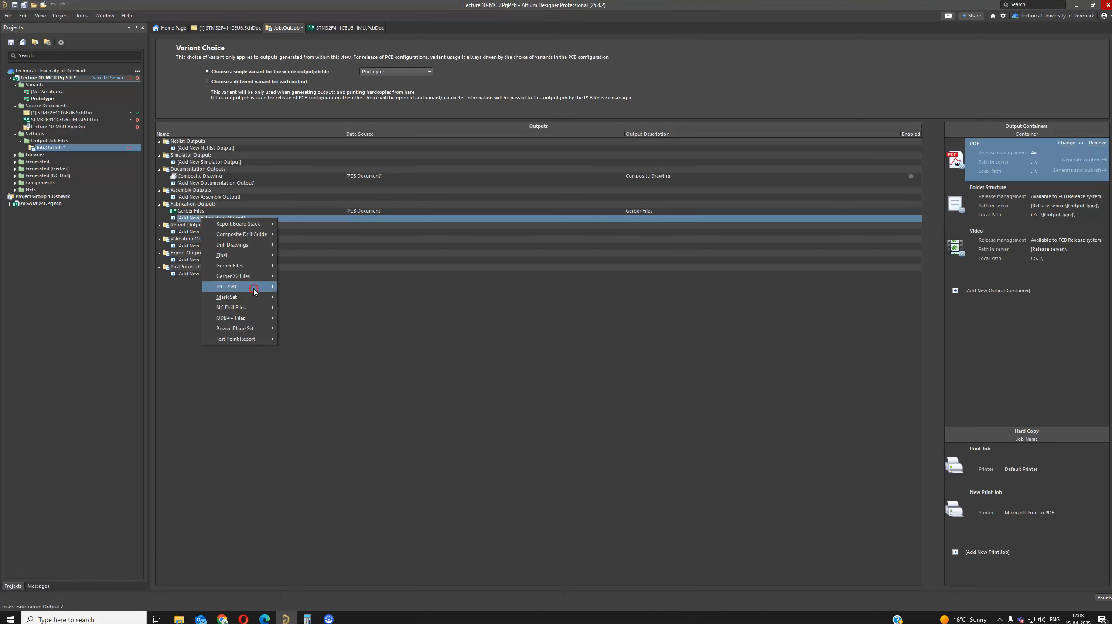
mouse_move(258, 308)
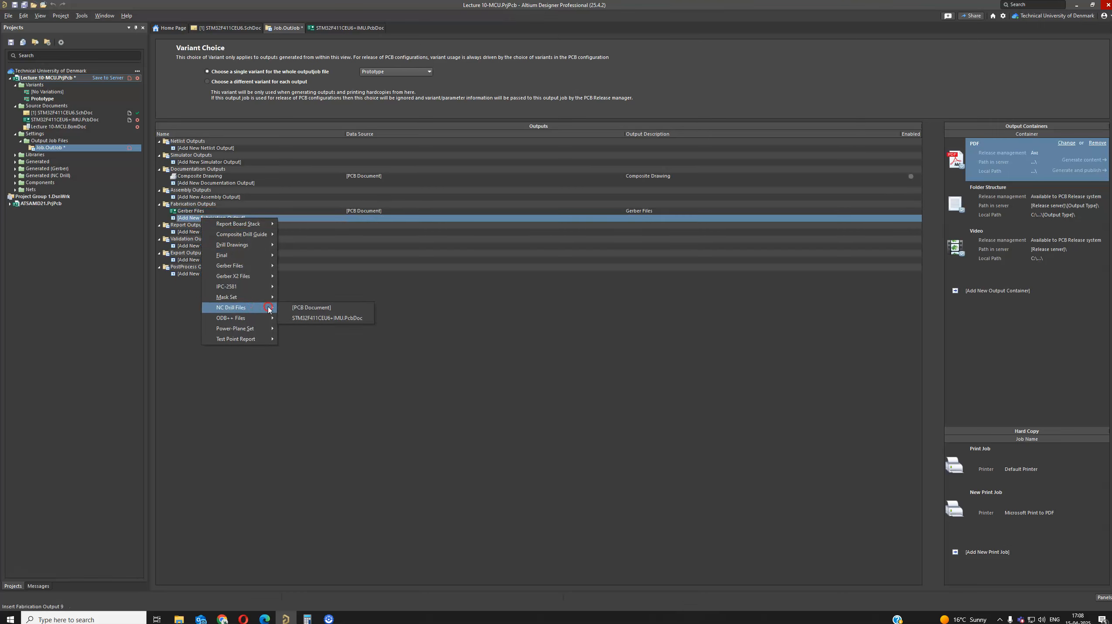
click(314, 308)
click(171, 220)
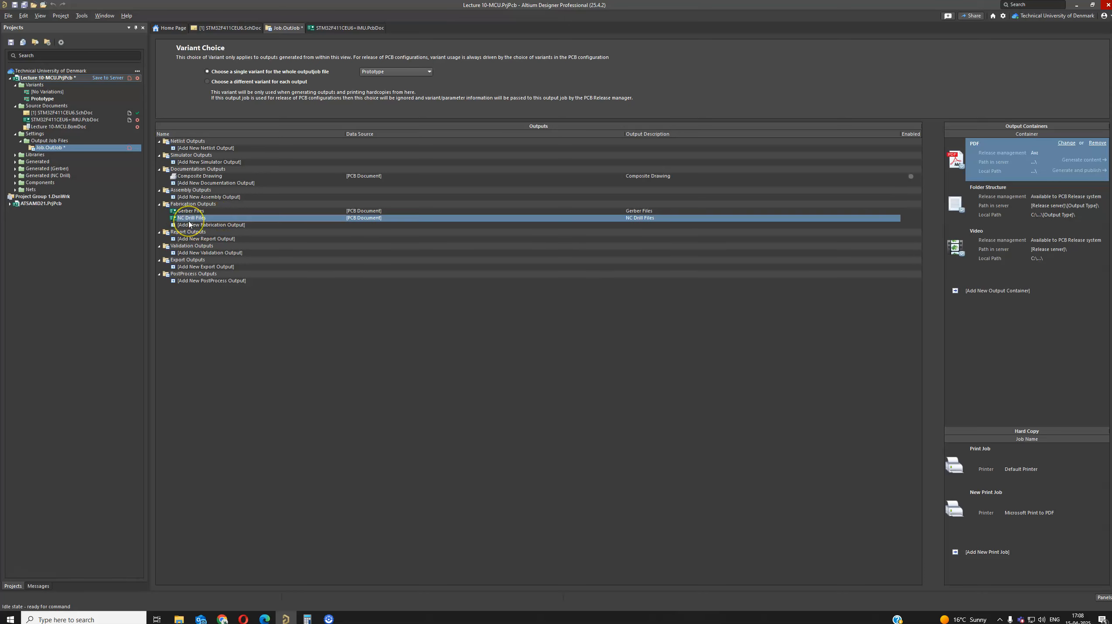
double_click(199, 219)
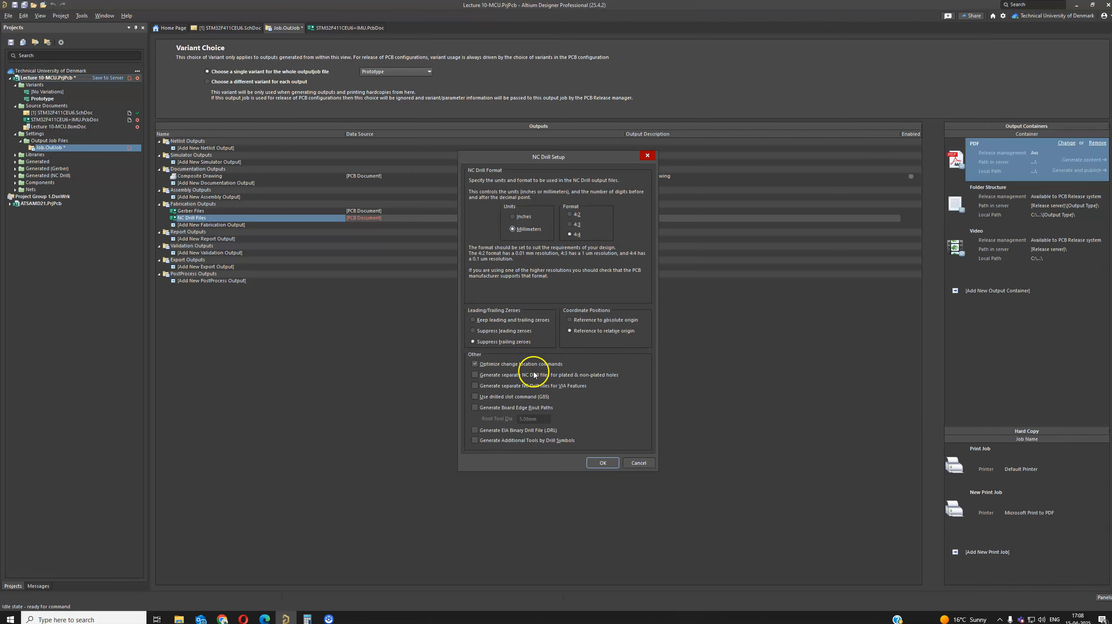
Step: Accept the NC Drill setup, enable Gerber Files and NC Drill Files for the Folder Structure container, and generate its content
click(597, 463)
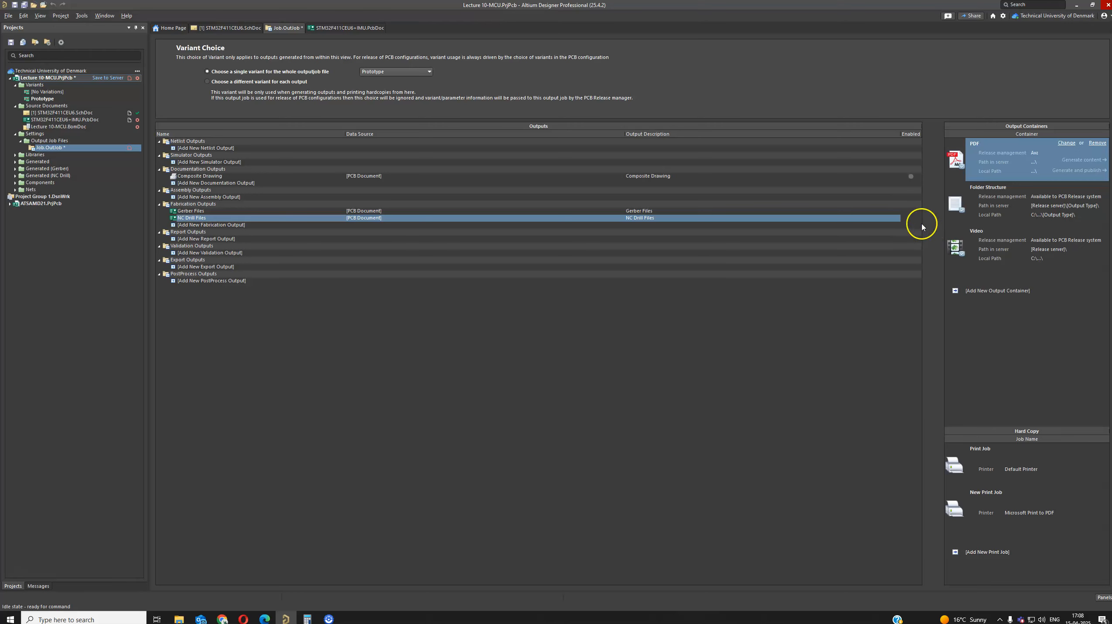
click(1001, 206)
click(911, 210)
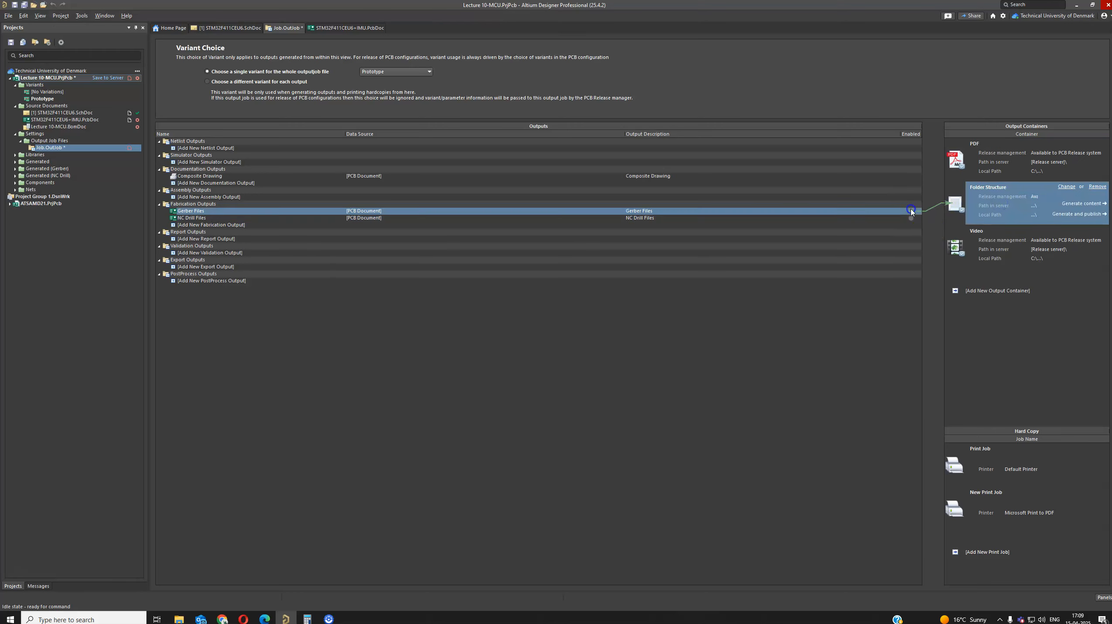
click(912, 218)
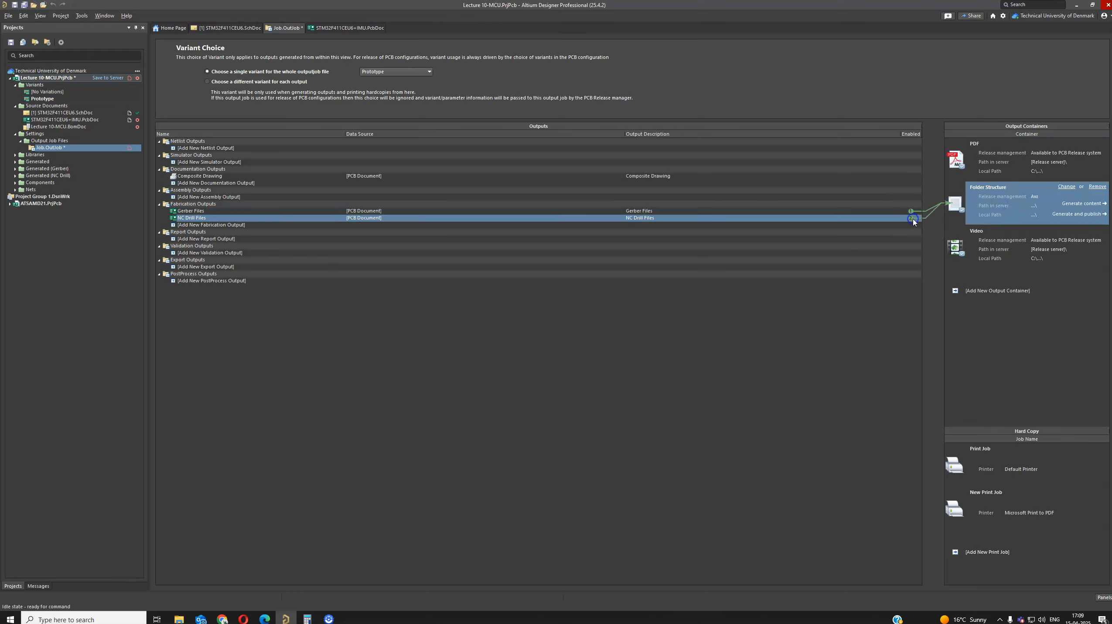
click(1086, 205)
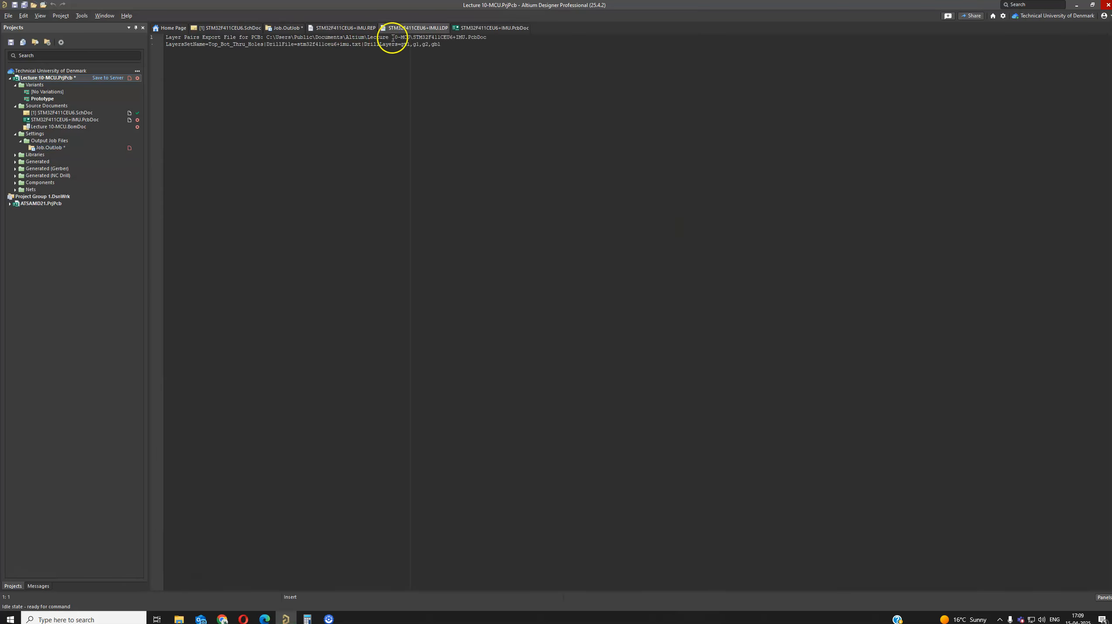
Step: Close the generated STM32F411CEU6+IMU.LDP and STM32F411CEU6+IMU.REP files and return to Job.OutJob
right_click(414, 29)
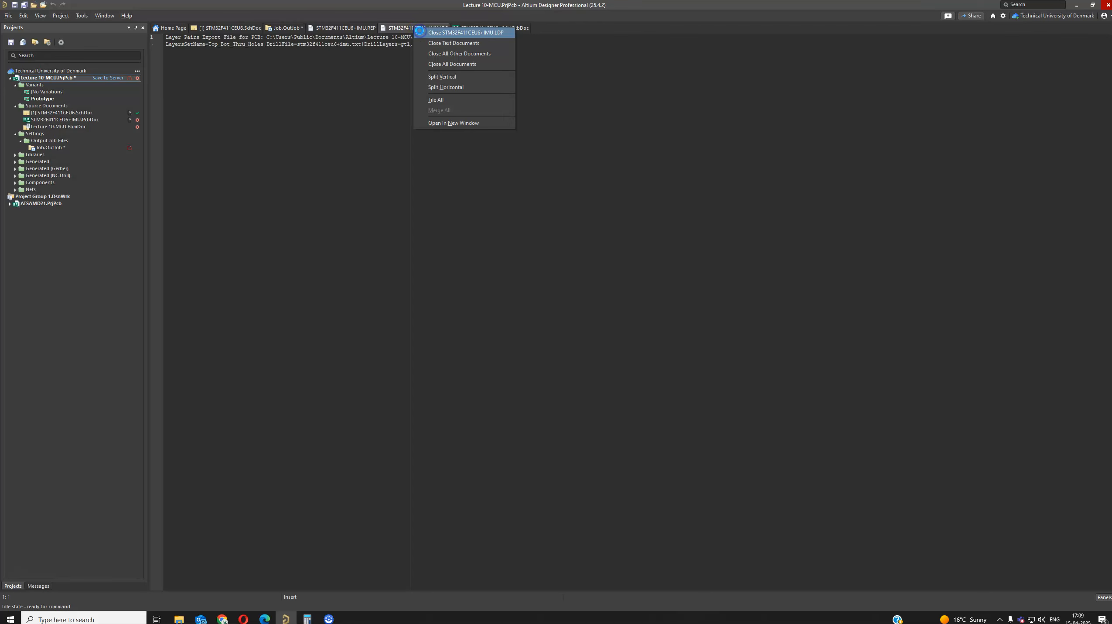
click(454, 32)
click(356, 28)
right_click(356, 29)
click(369, 33)
click(303, 40)
click(363, 394)
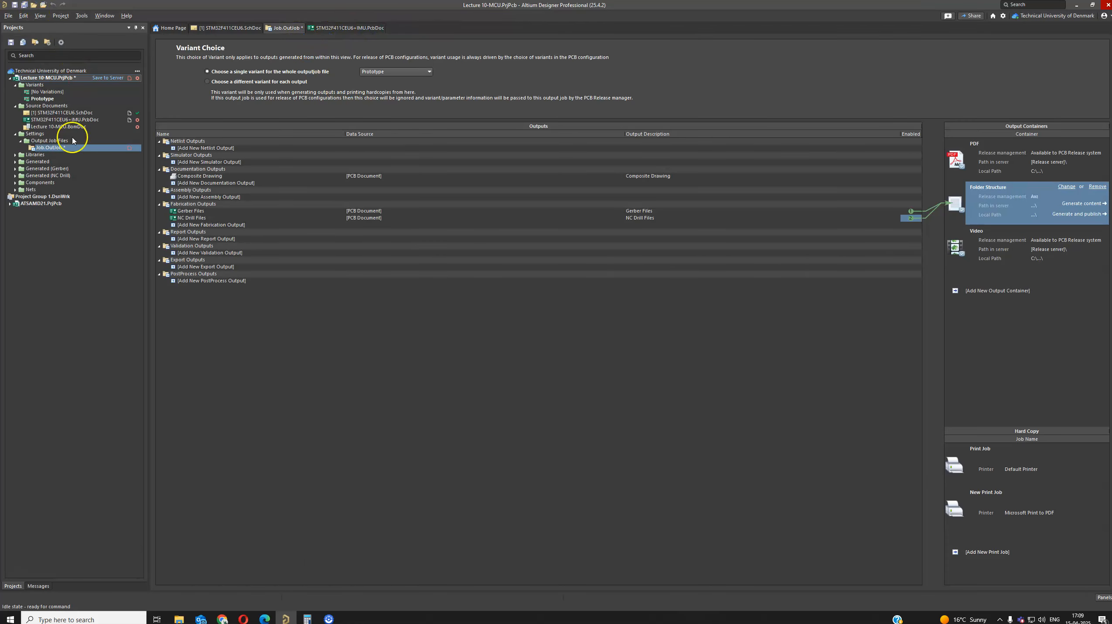
Step: Check the contents of the Project Outputs for Lecture 10-MCU folder, return to its parent folder, and minimize File Explorer
click(179, 619)
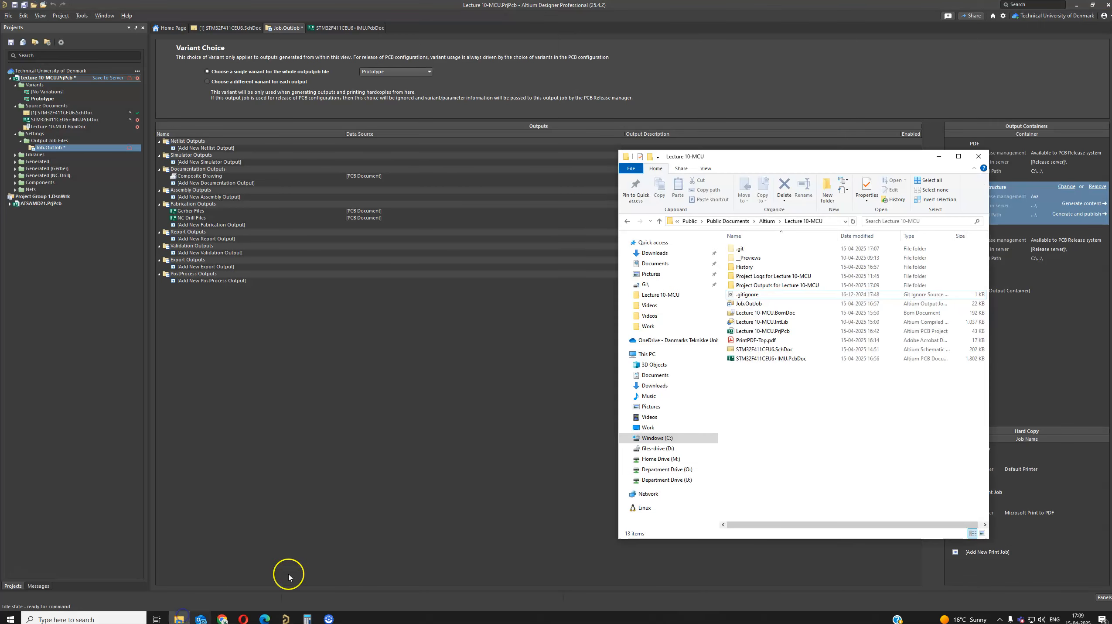
click(790, 286)
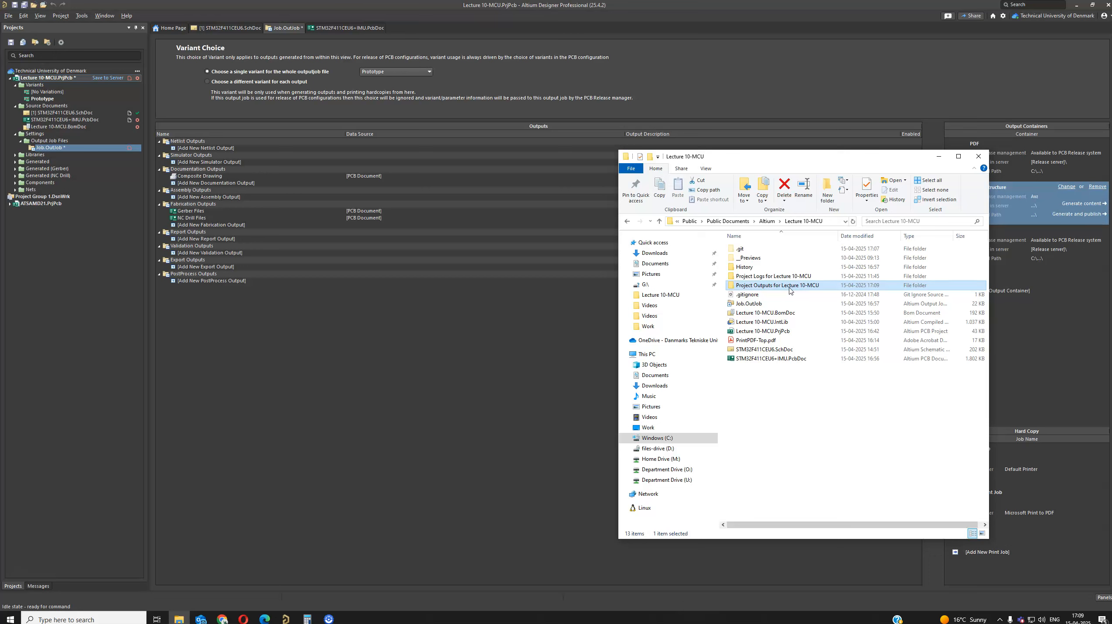
double_click(790, 289)
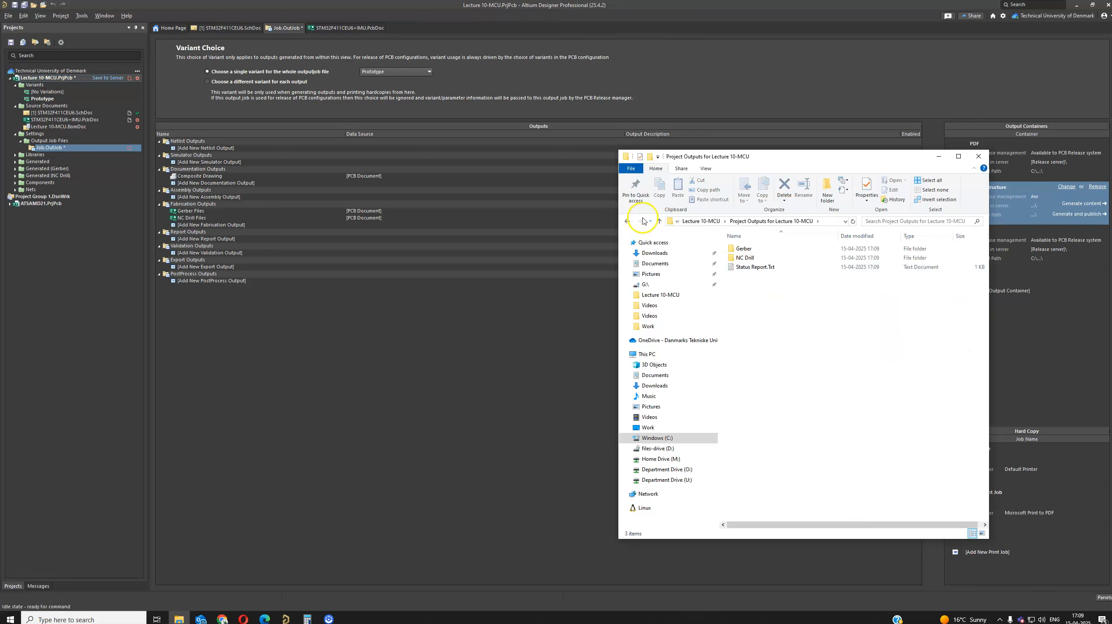
click(660, 221)
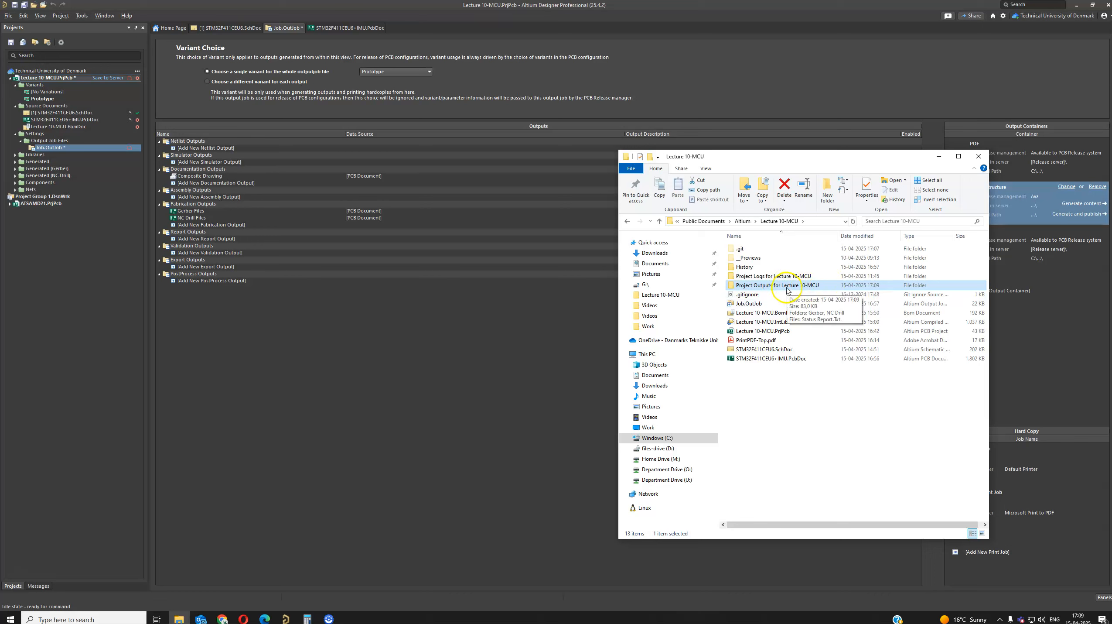
click(939, 156)
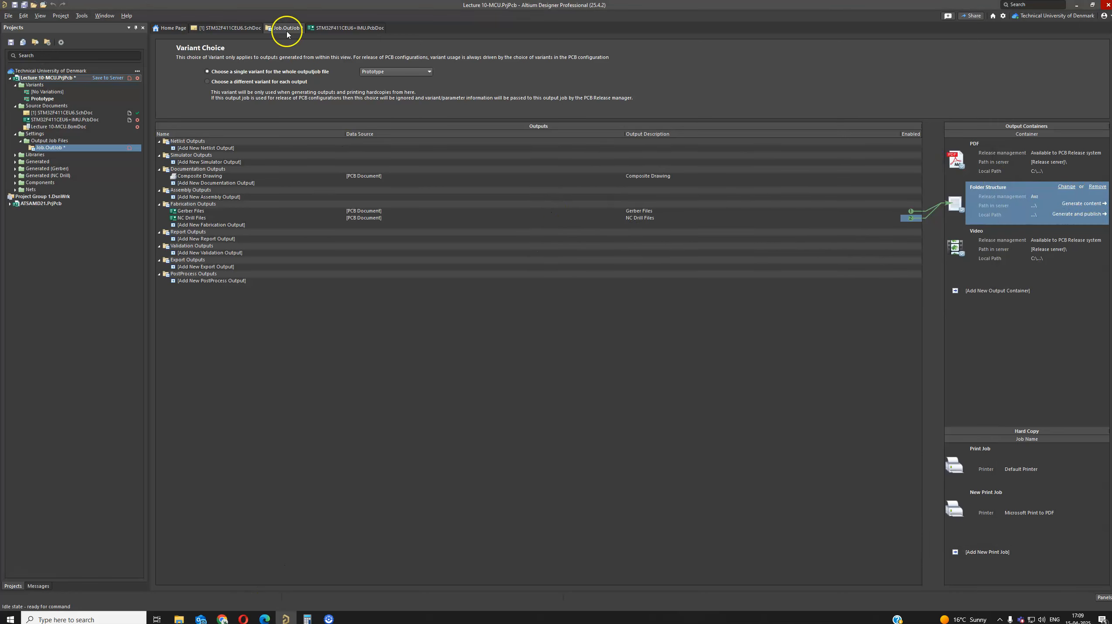
Step: Shrink the Altium Designer window to uncover the desktop, open the Gerber Files setup, and make its dialog narrower
drag(335, 5, 715, 55)
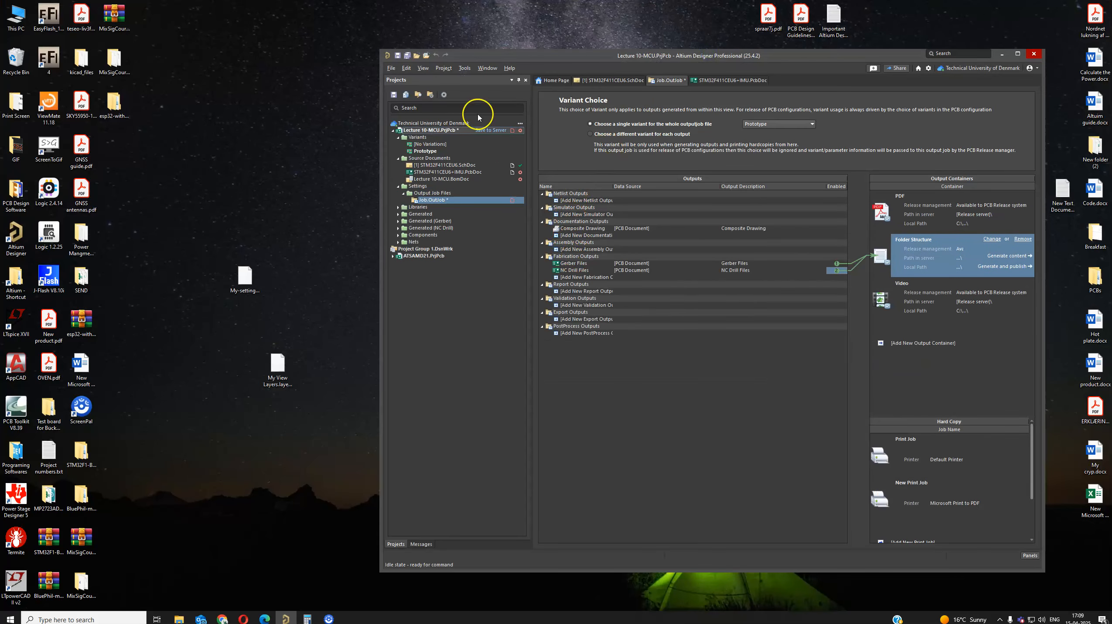
drag(389, 53, 563, 94)
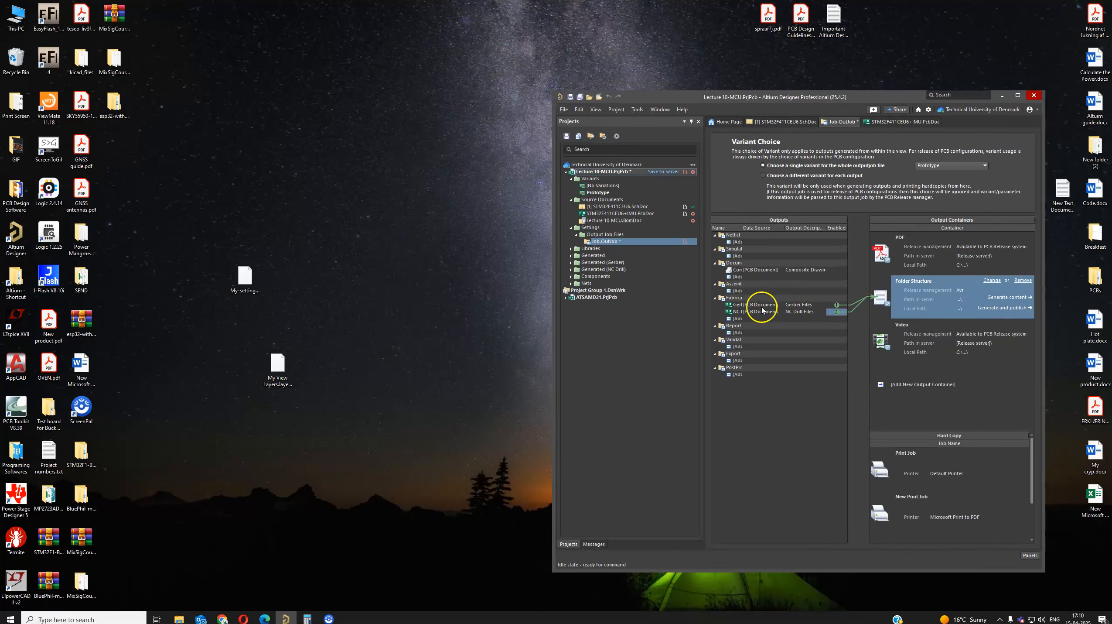
click(761, 305)
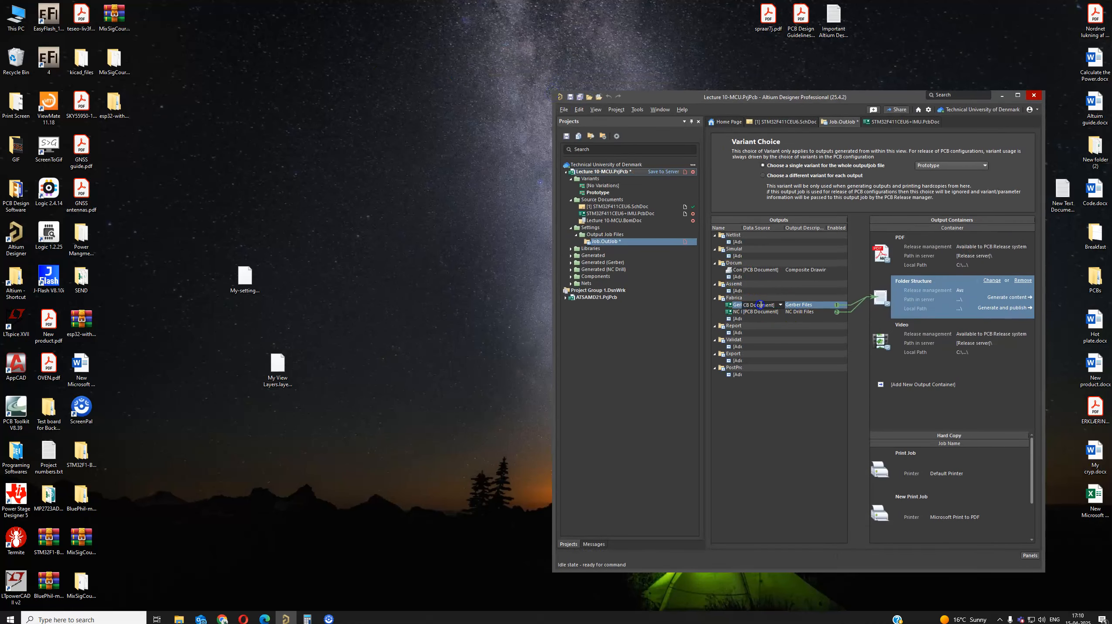
double_click(738, 307)
click(52, 119)
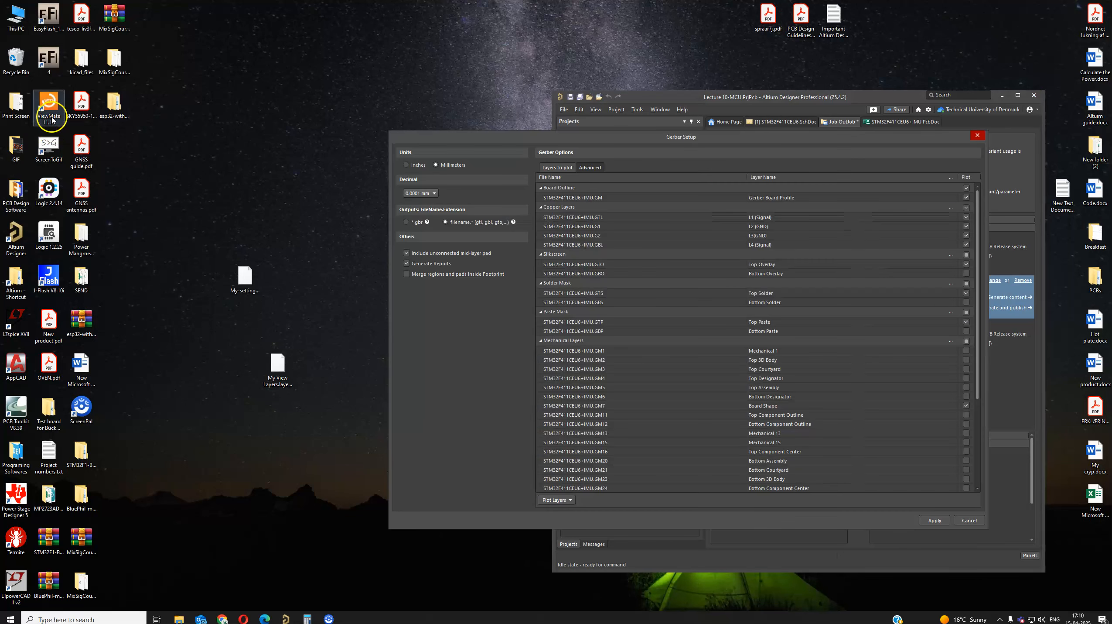
drag(471, 141, 584, 128)
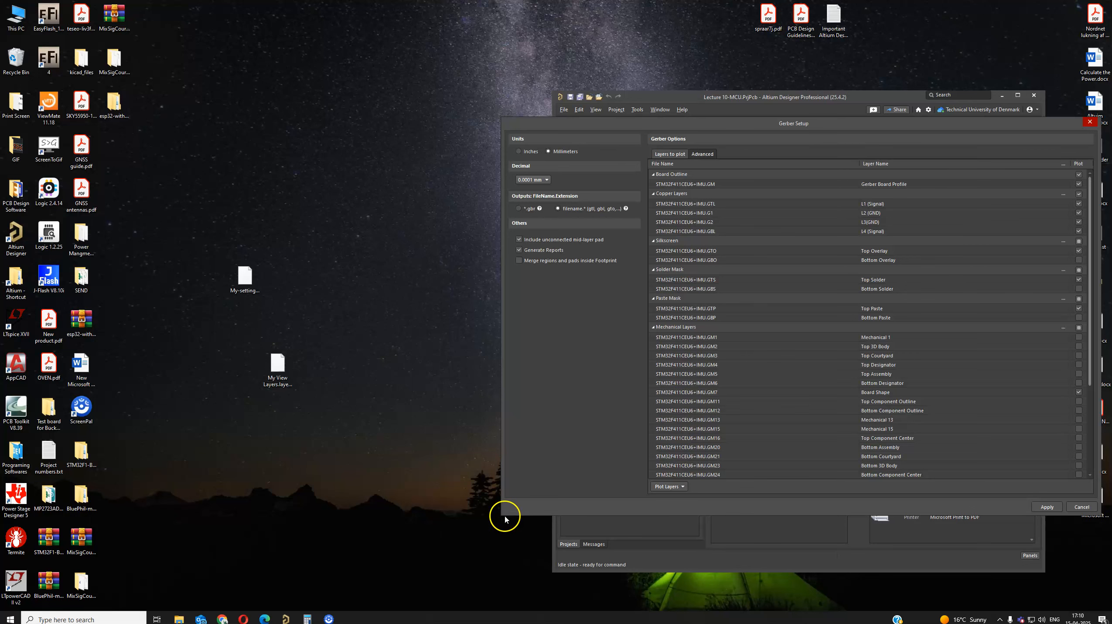
drag(504, 513, 679, 529)
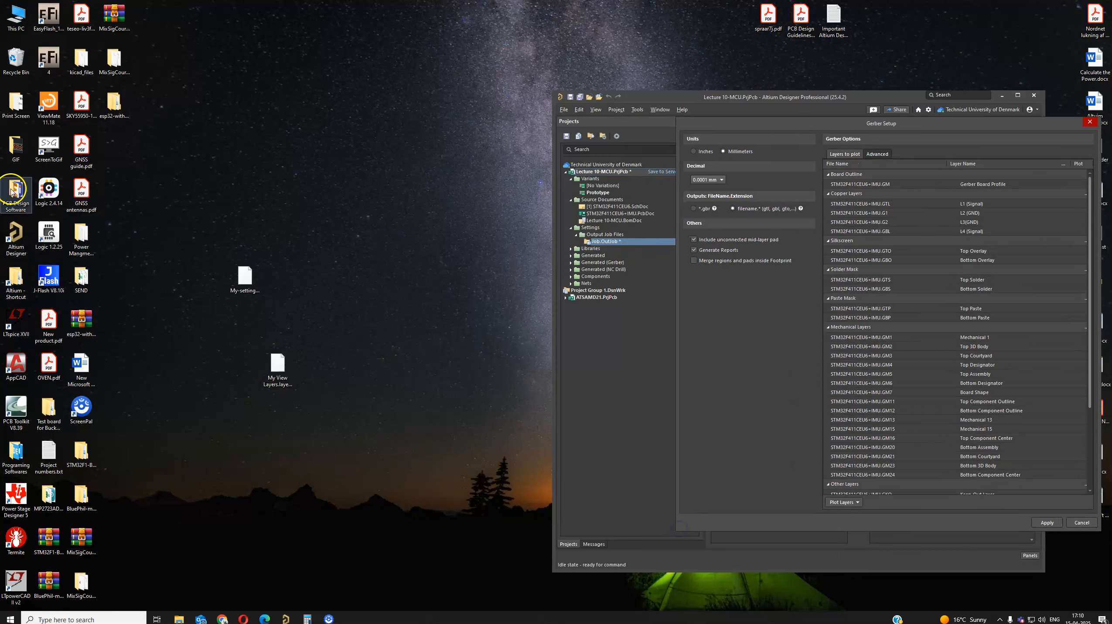
Step: Launch ViewMate 11.18 from the desktop, dismiss its splash screen, and restore its window beside the Gerber setup
click(50, 117)
double_click(50, 117)
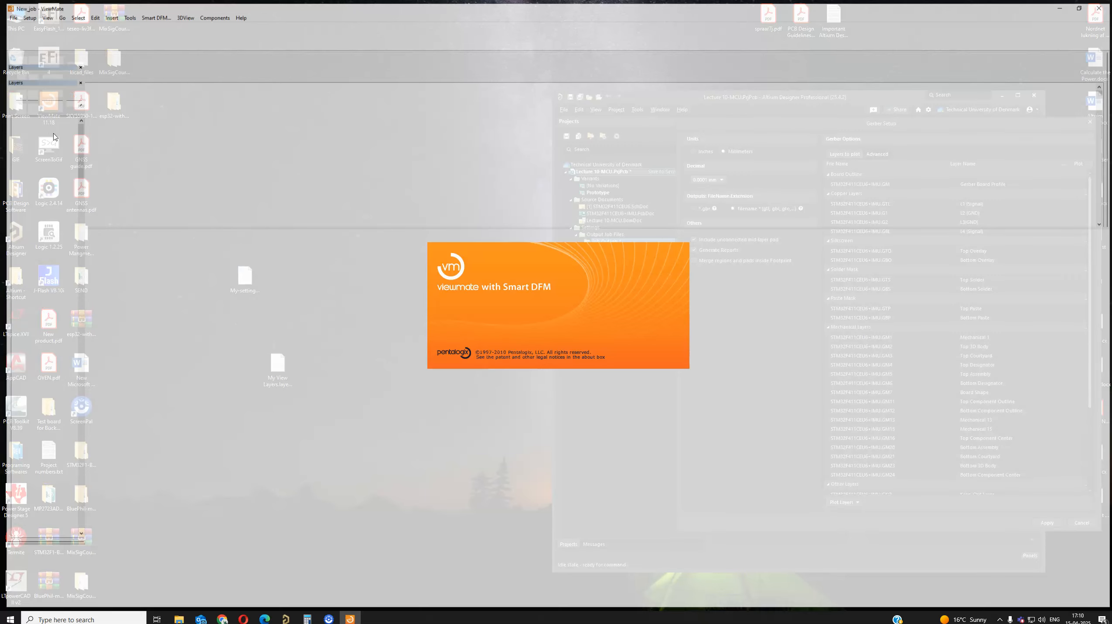
click(521, 309)
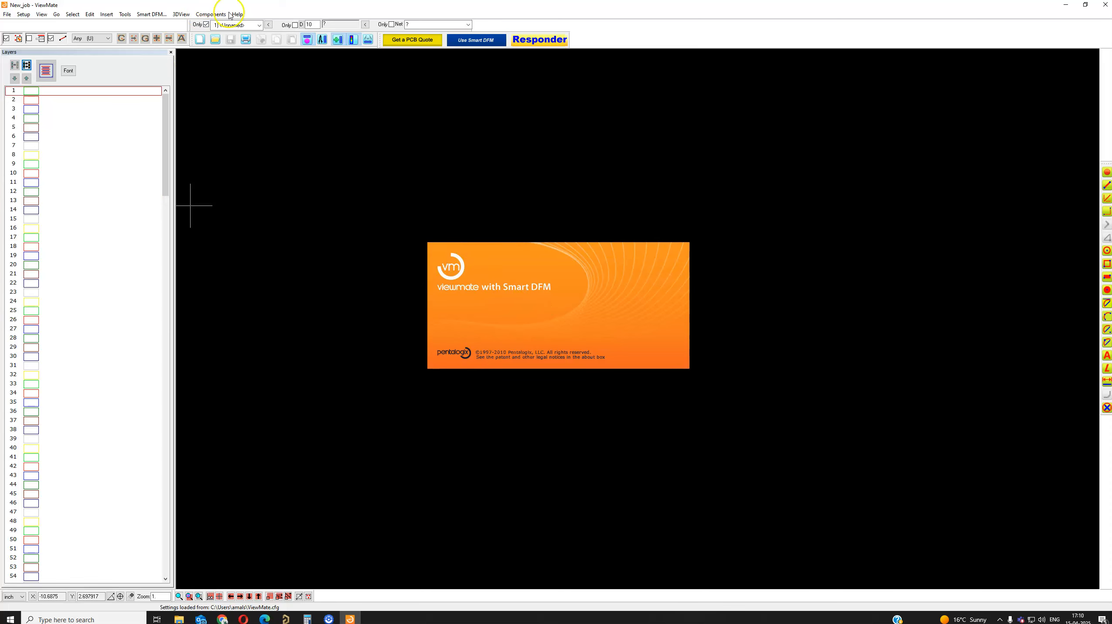
drag(357, 5, 332, 75)
Step: Switch to File Explorer and open the Gerber folder inside Project Outputs for Lecture 10-MCU
click(178, 618)
click(780, 289)
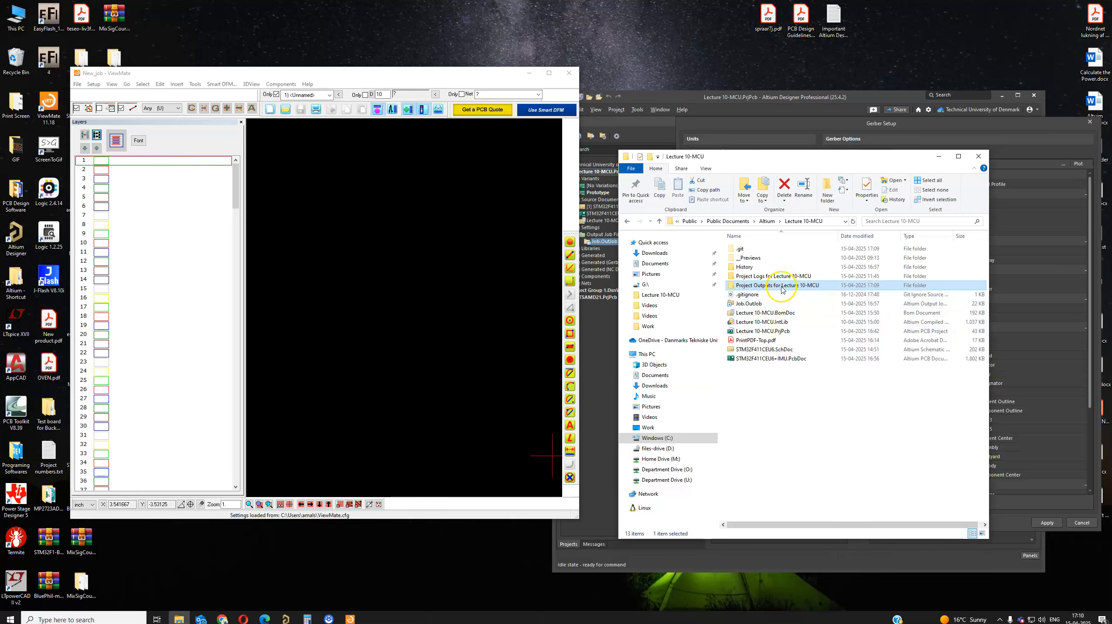
double_click(782, 288)
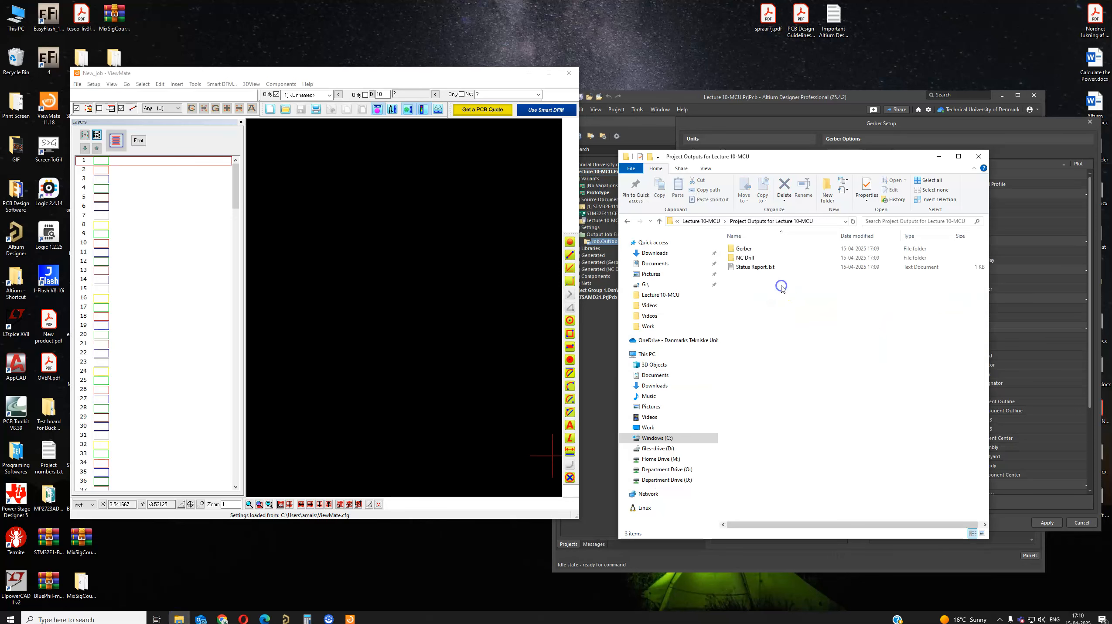
double_click(757, 249)
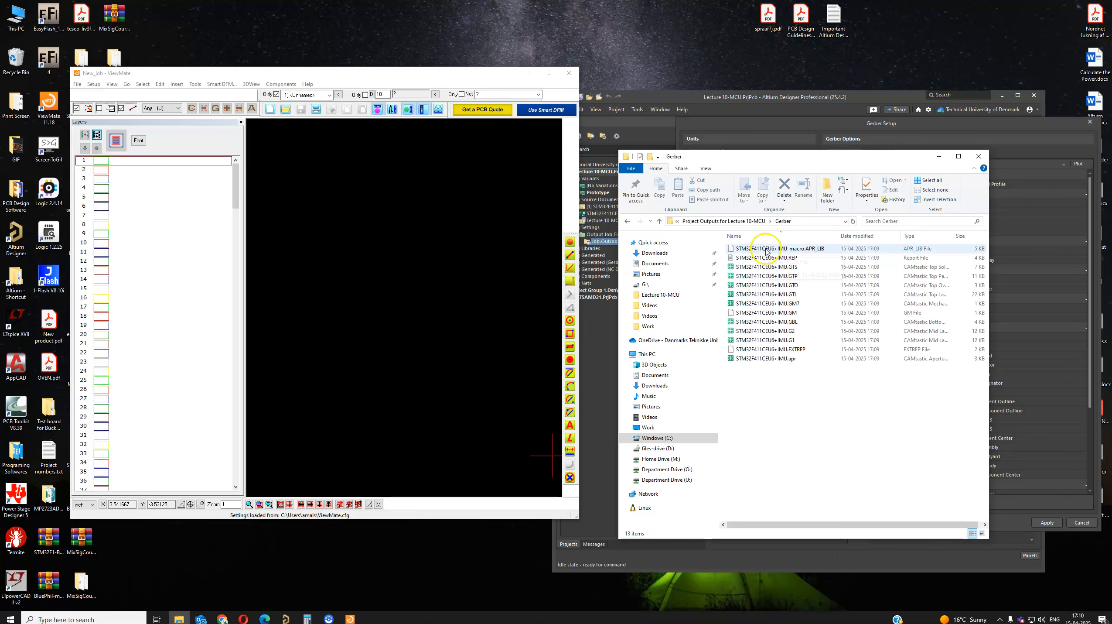
Step: Import the Gerber files from STM32F411CEU6+IMU.GTS through STM32F411CEU6+IMU.G1 into ViewMate's layer list, and minimize File Explorer
click(802, 267)
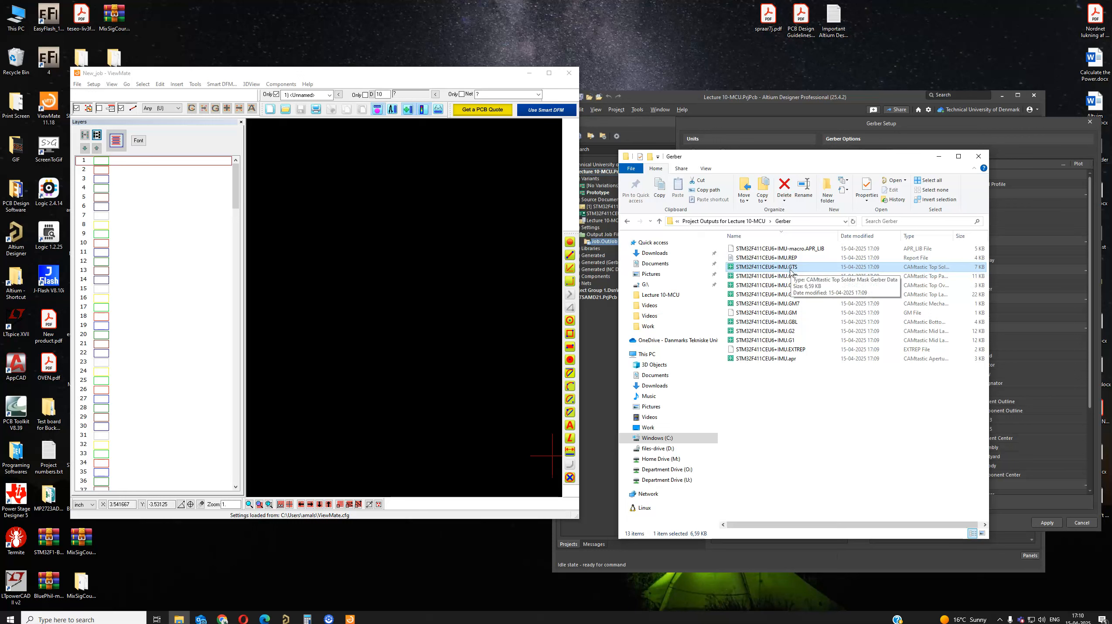
shift+click(797, 341)
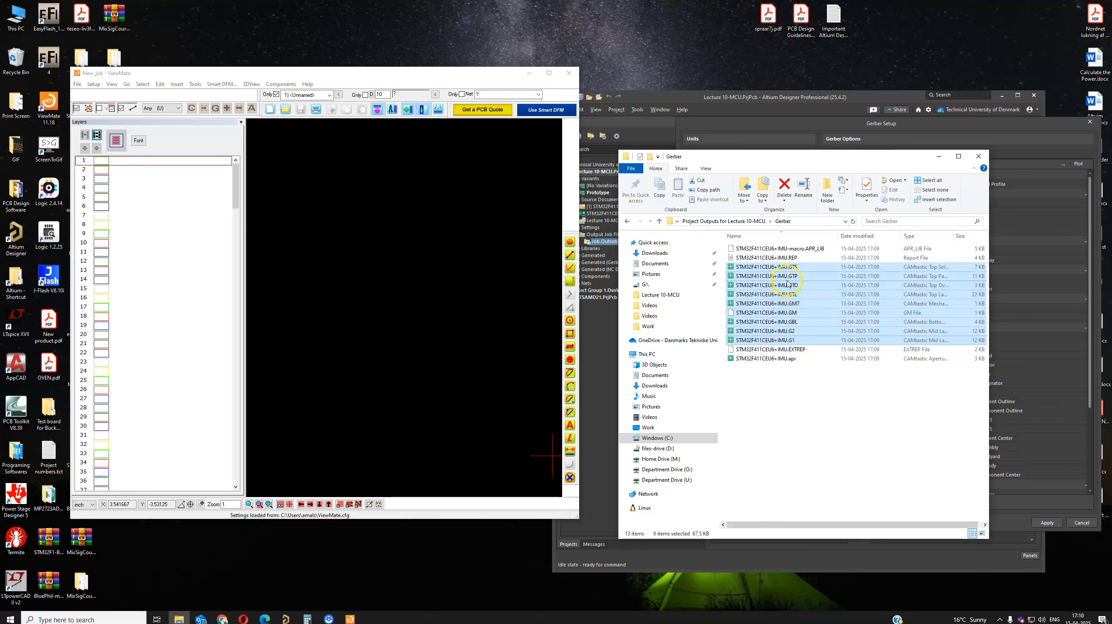
drag(788, 282, 140, 169)
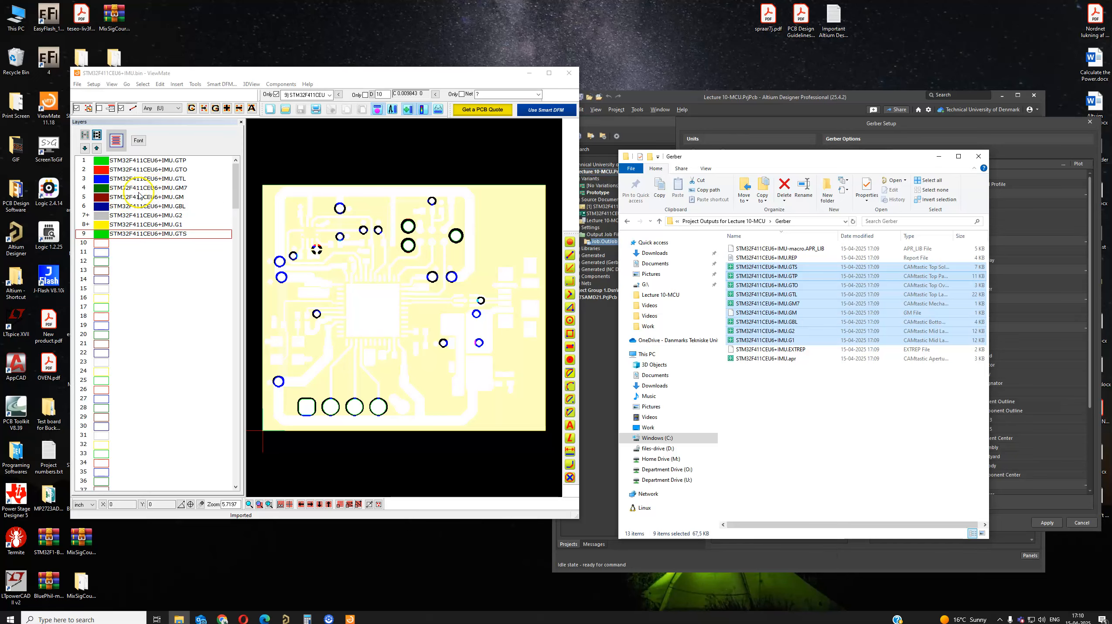
click(936, 160)
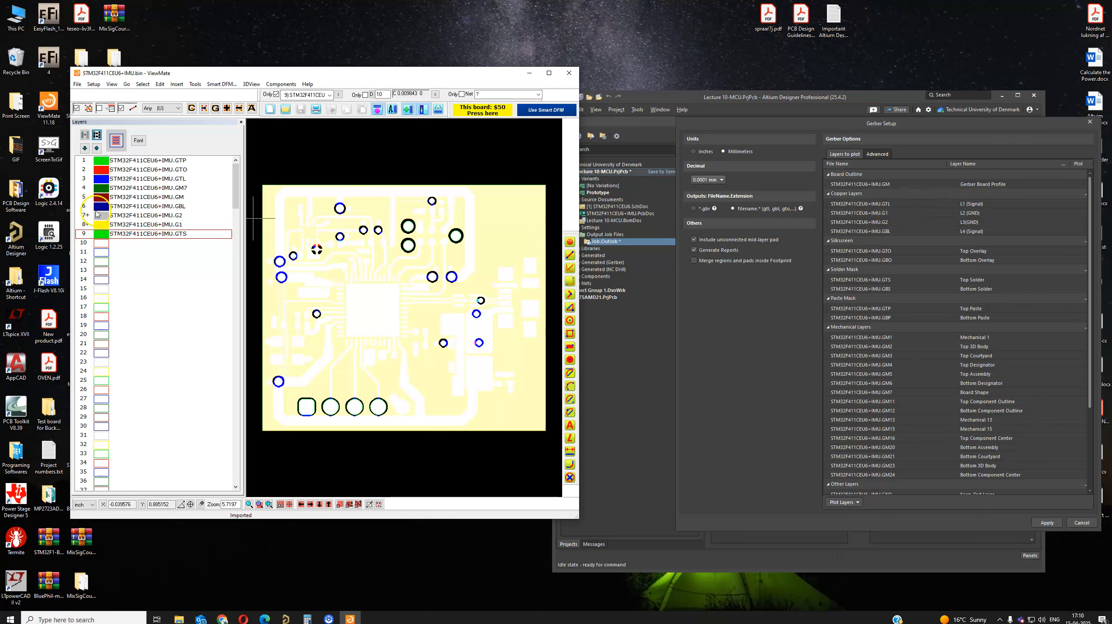
Step: Hide all nine imported Gerber layers in ViewMate
click(100, 162)
click(100, 170)
click(100, 180)
click(99, 197)
click(100, 190)
click(105, 217)
click(104, 208)
click(105, 215)
click(105, 209)
click(105, 207)
click(105, 215)
click(105, 225)
click(106, 234)
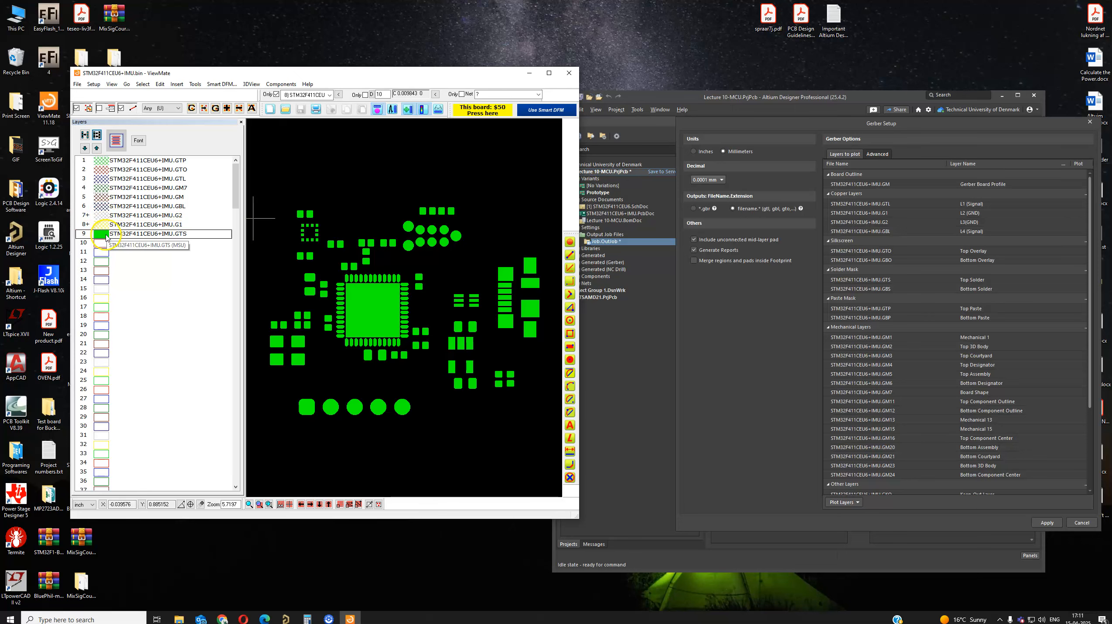
click(105, 235)
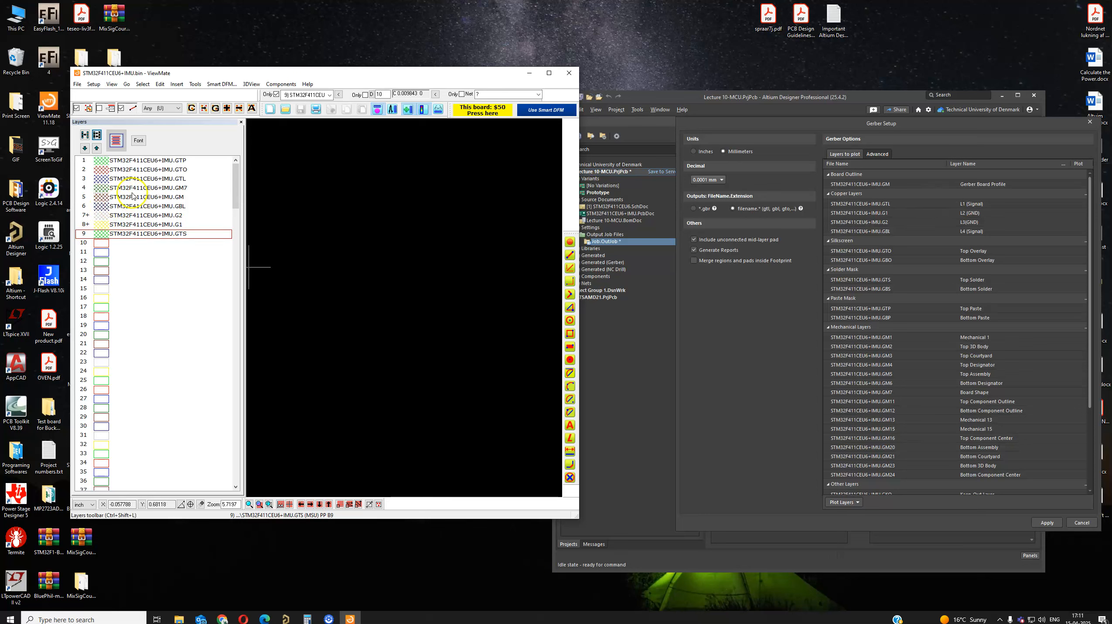
Step: Show only the STM32F411CEU6+IMU.GTL layer and examine the top copper
click(104, 179)
scroll(321, 288, up, 4)
scroll(321, 289, down, 4)
scroll(320, 288, up, 1)
scroll(321, 288, down, 1)
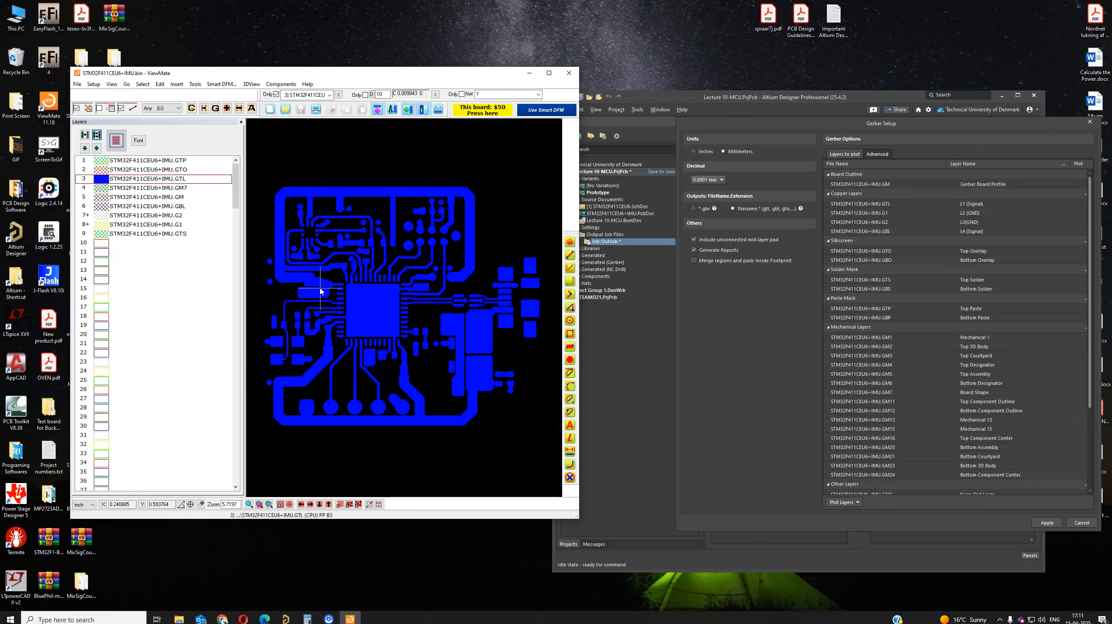
Step: Set the color of the STM32F411CEU6+IMU.GTL layer to dark red
right_click(98, 179)
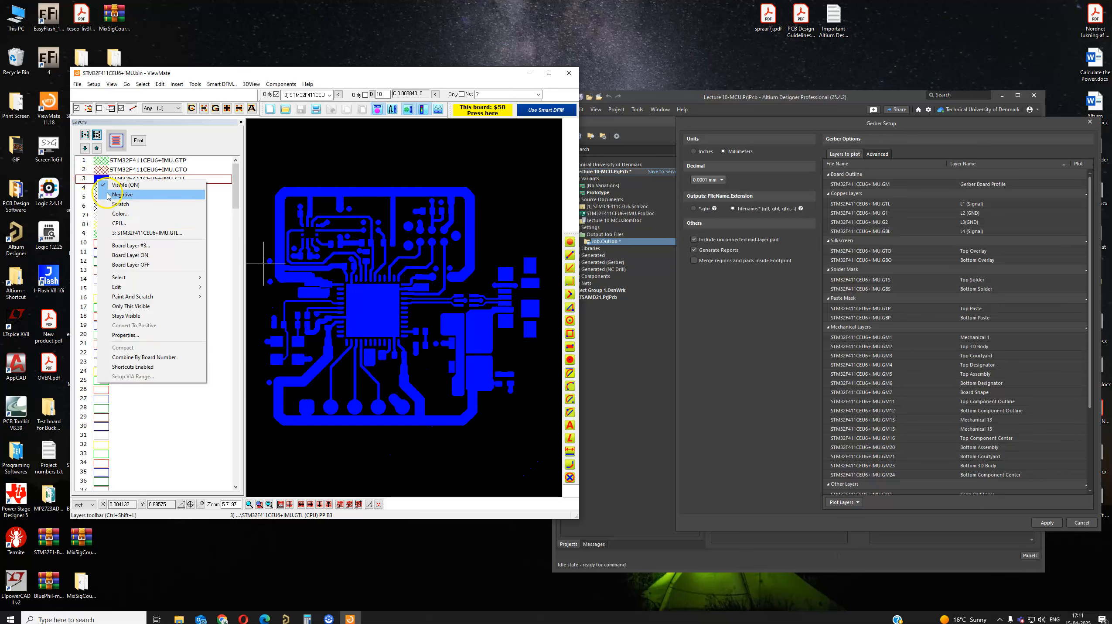
click(136, 214)
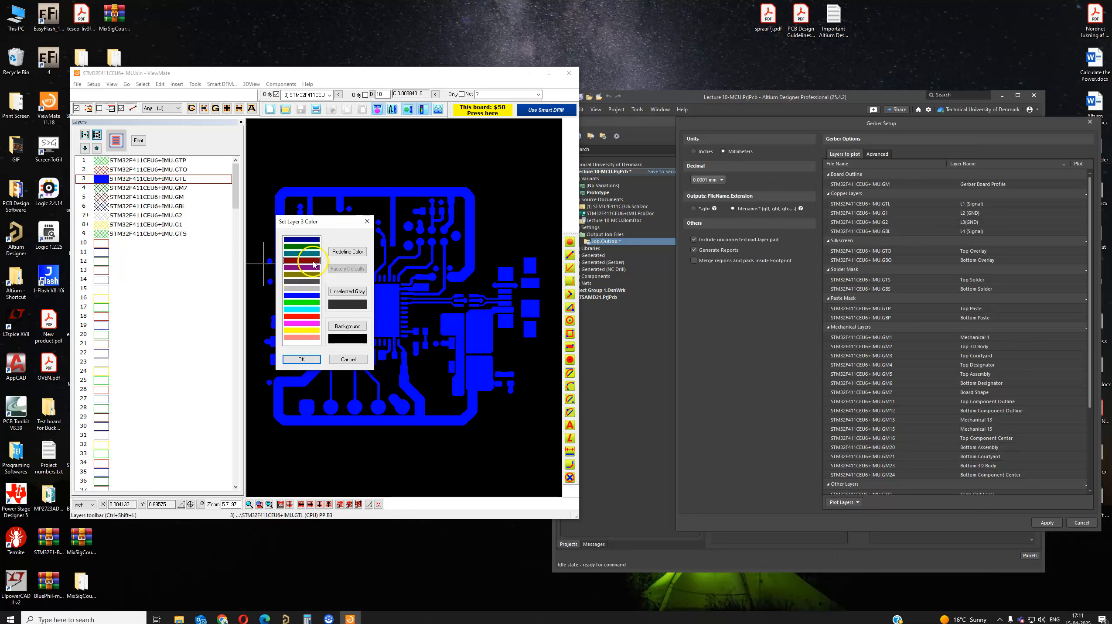
click(307, 360)
scroll(313, 301, up, 3)
scroll(313, 300, down, 1)
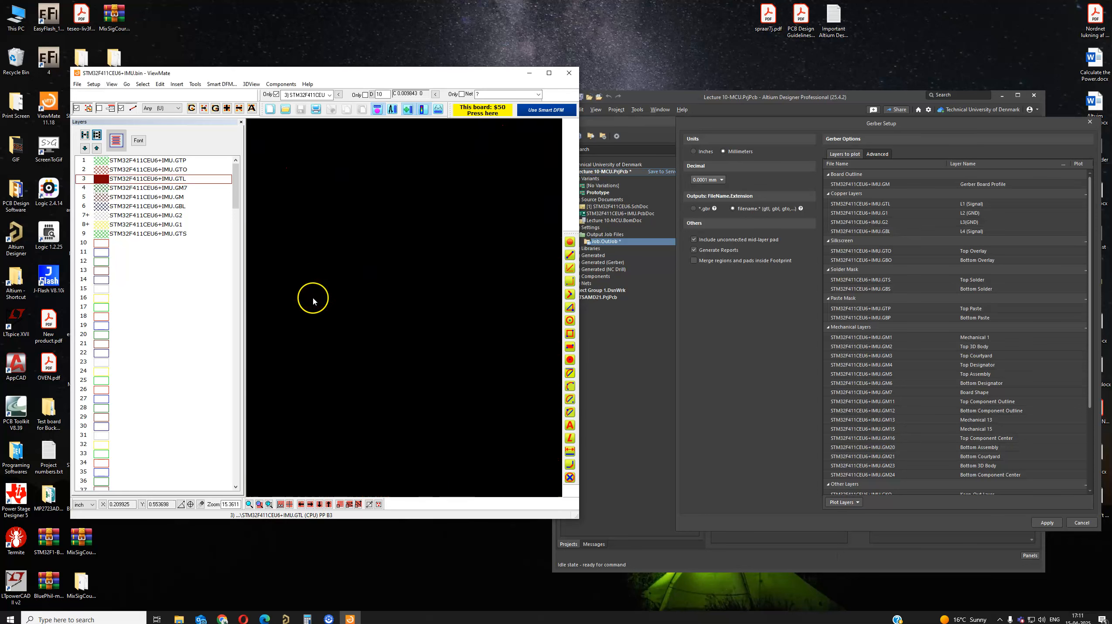
scroll(313, 300, down, 1)
right_click(355, 292)
click(285, 452)
mouse_move(286, 452)
middle_down()
mouse_move(370, 448)
mouse_move(284, 442)
mouse_move(295, 439)
middle_up()
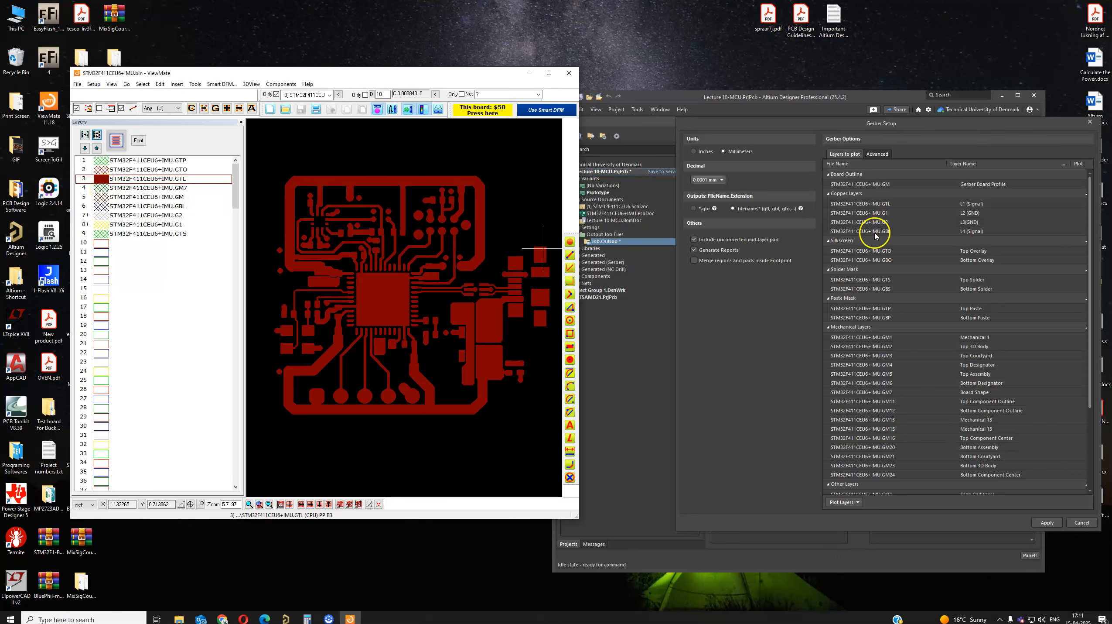
Step: Show the STM32F411CEU6+IMU.GM7 board shape layer together with the top copper and inspect the layout up close
click(102, 187)
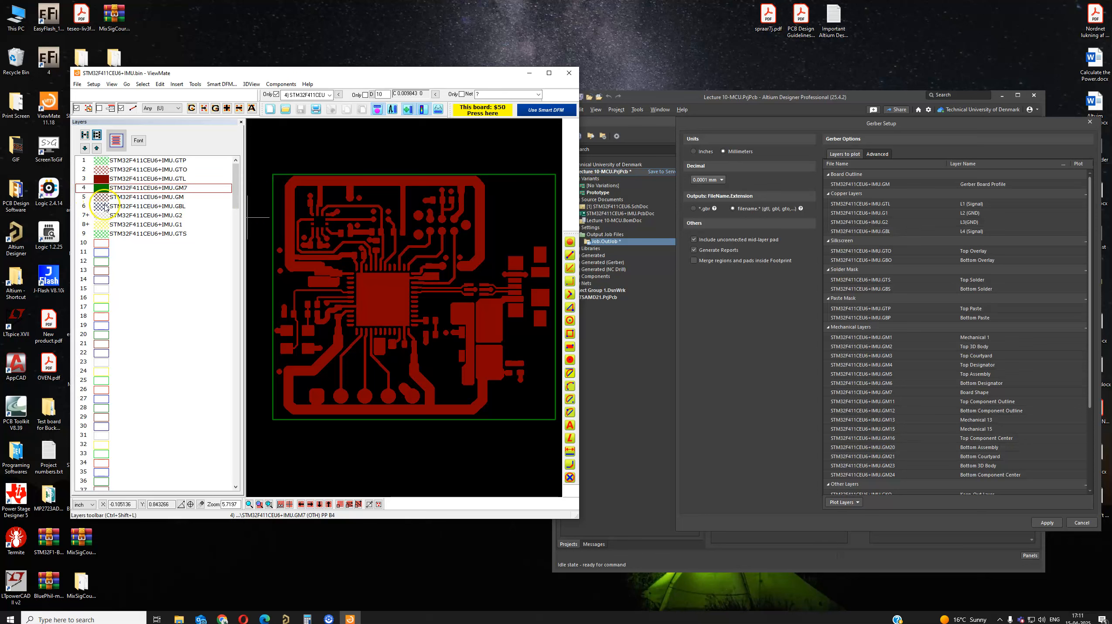
scroll(355, 274, up, 2)
right_click(410, 343)
middle_drag(344, 250, 374, 276)
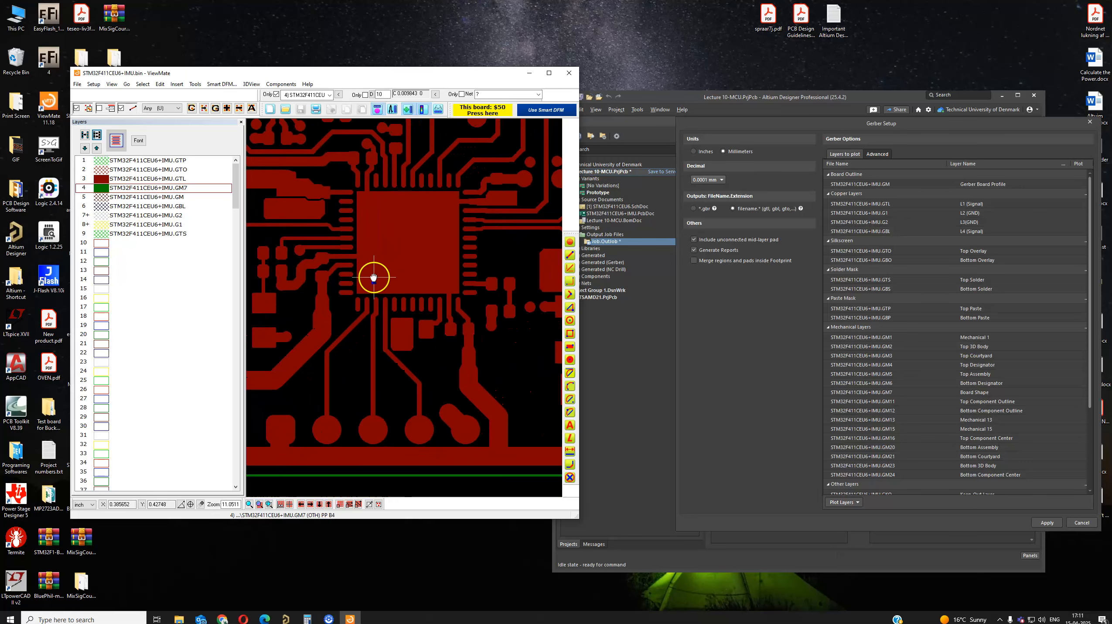
Step: Show the STM32F411CEU6+IMU.GBL bottom copper layer with the top copper, without the board shape layer, and inspect the overlay
middle_drag(496, 298, 466, 259)
click(102, 206)
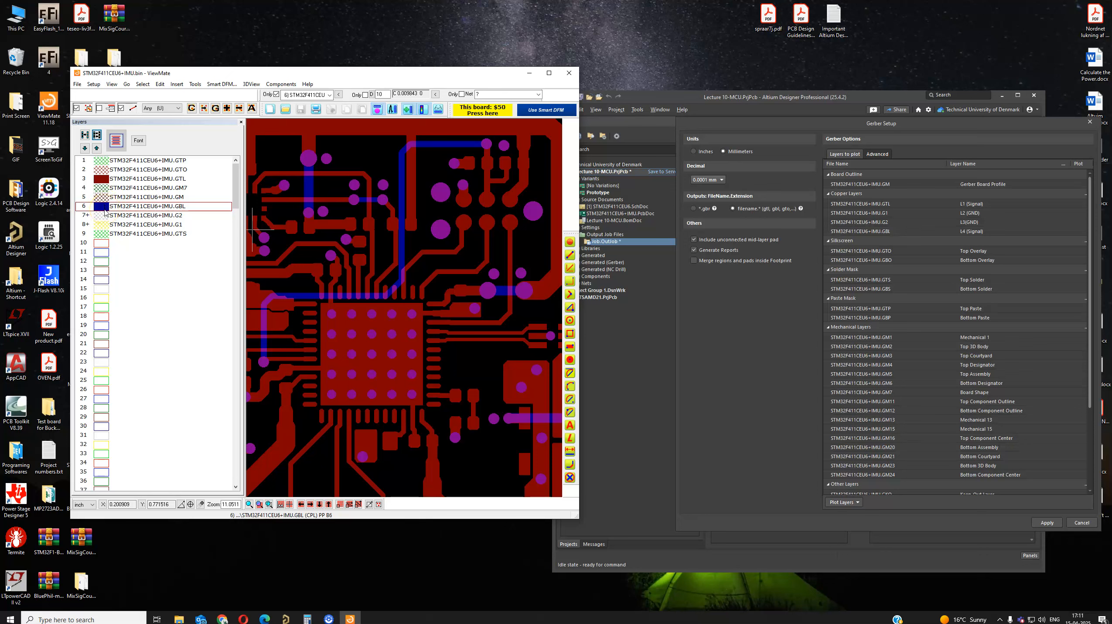
scroll(425, 279, down, 3)
scroll(426, 279, up, 3)
scroll(426, 280, down, 2)
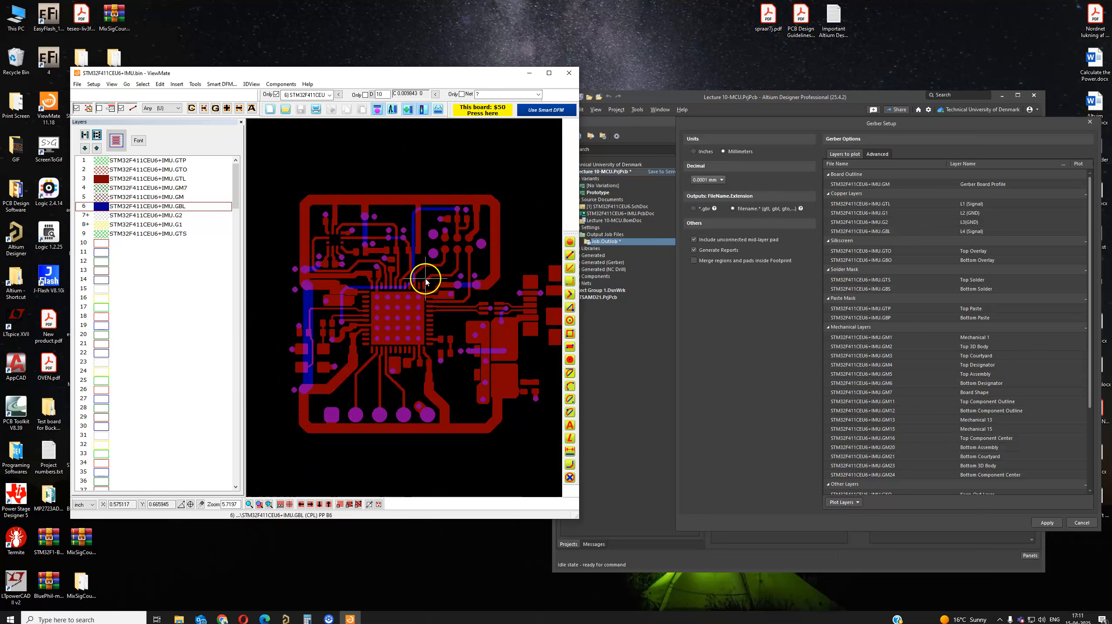
Step: Hide the STM32F411CEU6+IMU.GTL layer and examine the bottom copper on its own
click(100, 177)
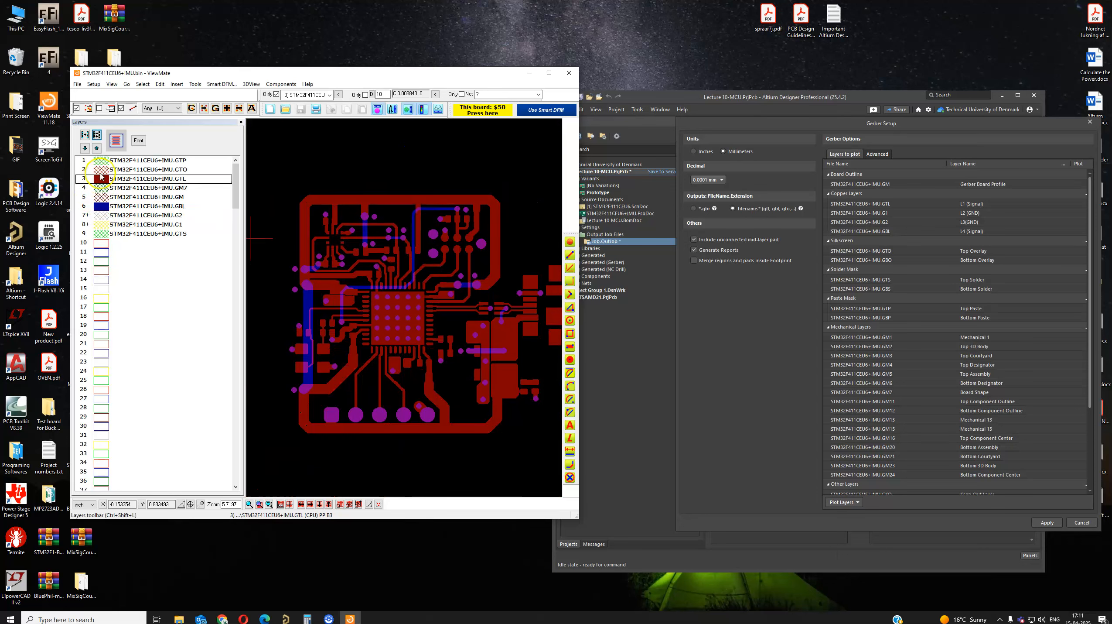
click(101, 177)
click(102, 161)
click(104, 162)
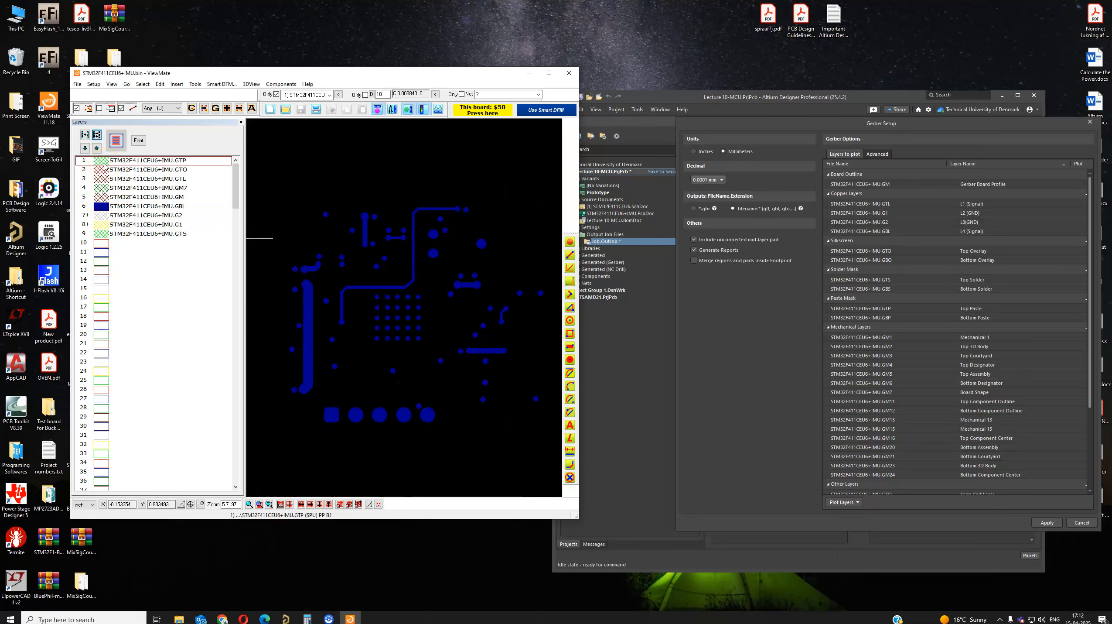
scroll(385, 328, up, 3)
scroll(340, 310, down, 3)
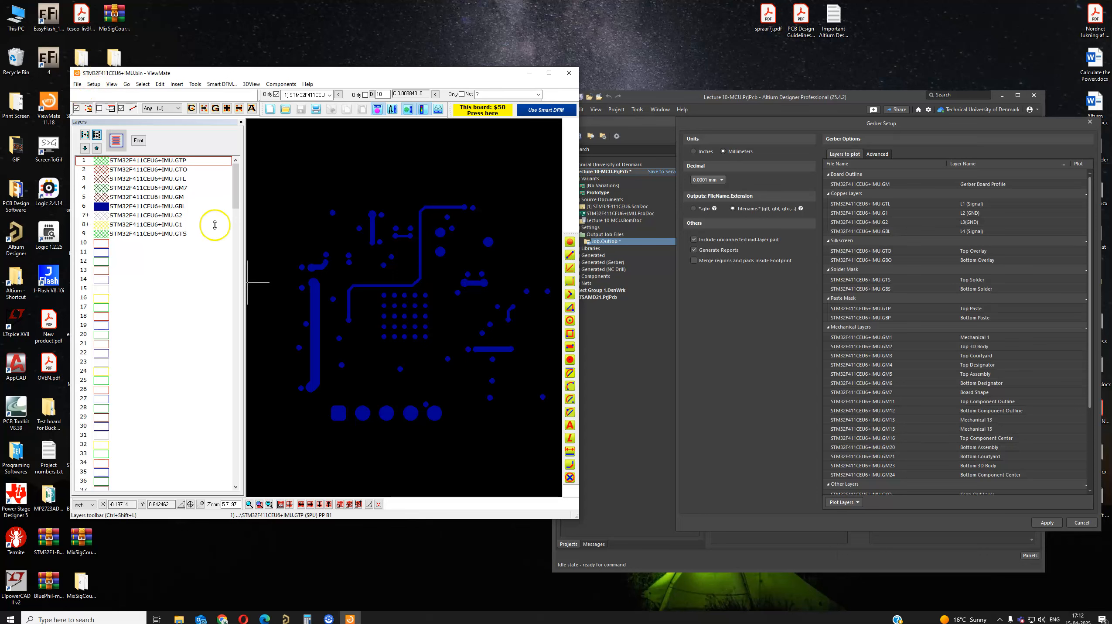
Step: Close the Gerber Setup dialog, minimize ViewMate and maximize the Altium Designer window
drag(878, 122, 658, 122)
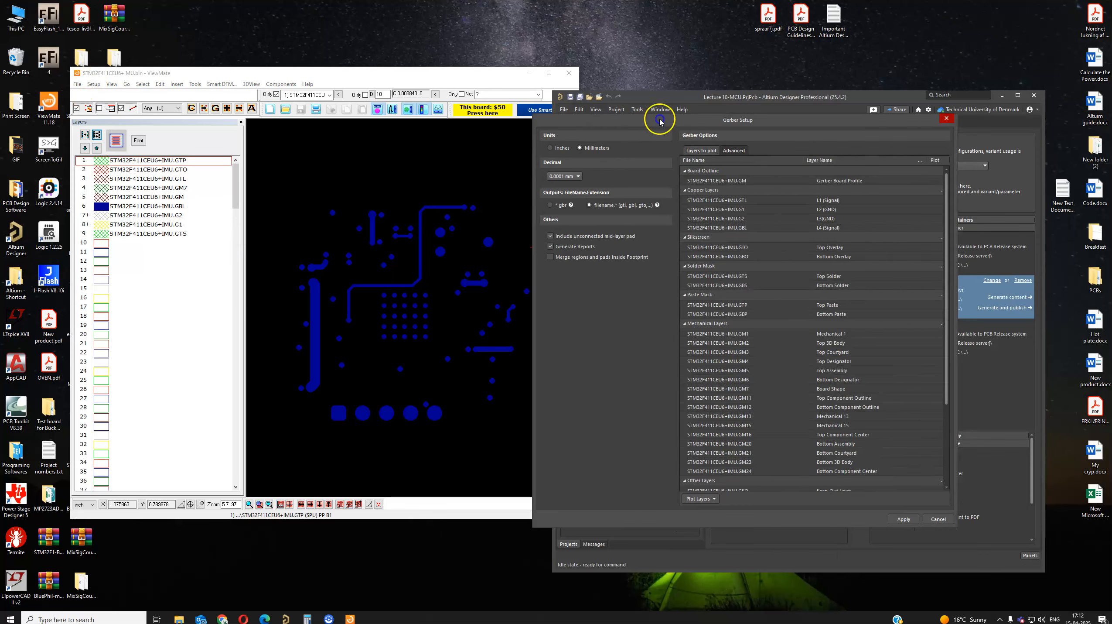
click(871, 122)
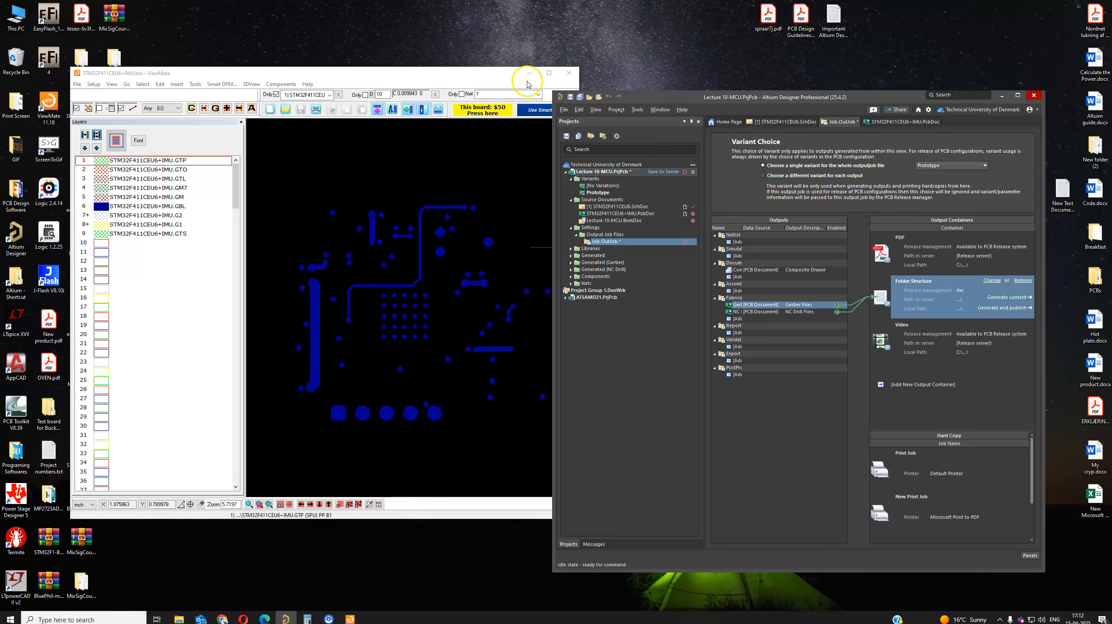
click(529, 73)
drag(699, 93, 527, 78)
double_click(532, 80)
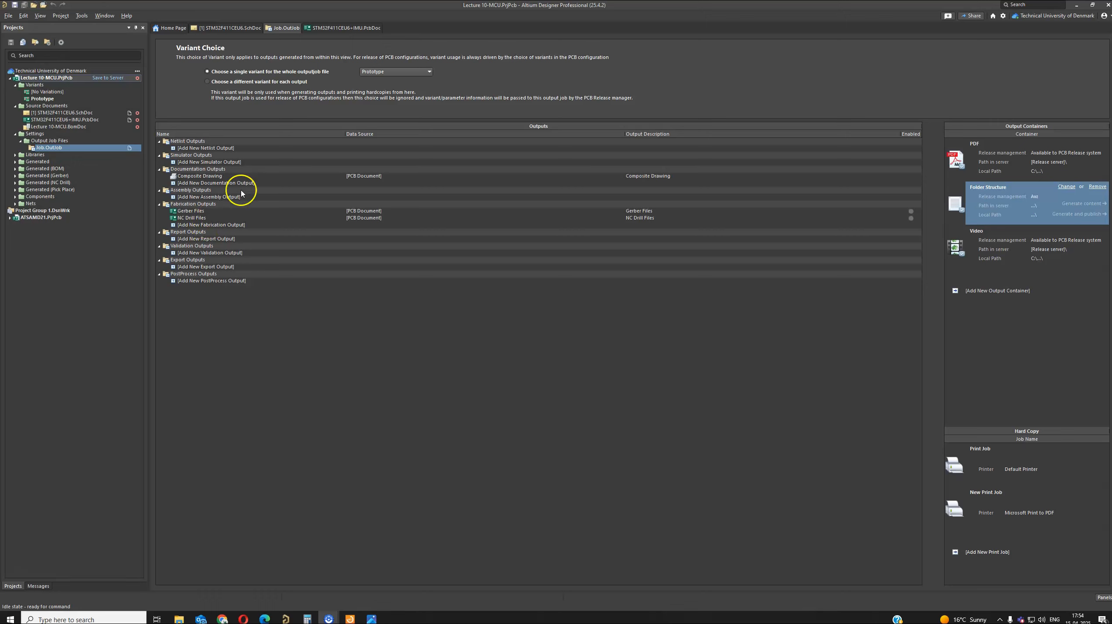
Step: Mark the P1 pin header in the GPIOs Connectors block of the STM32F411CEU6 schematic as not fitted in the Prototype variant
click(222, 29)
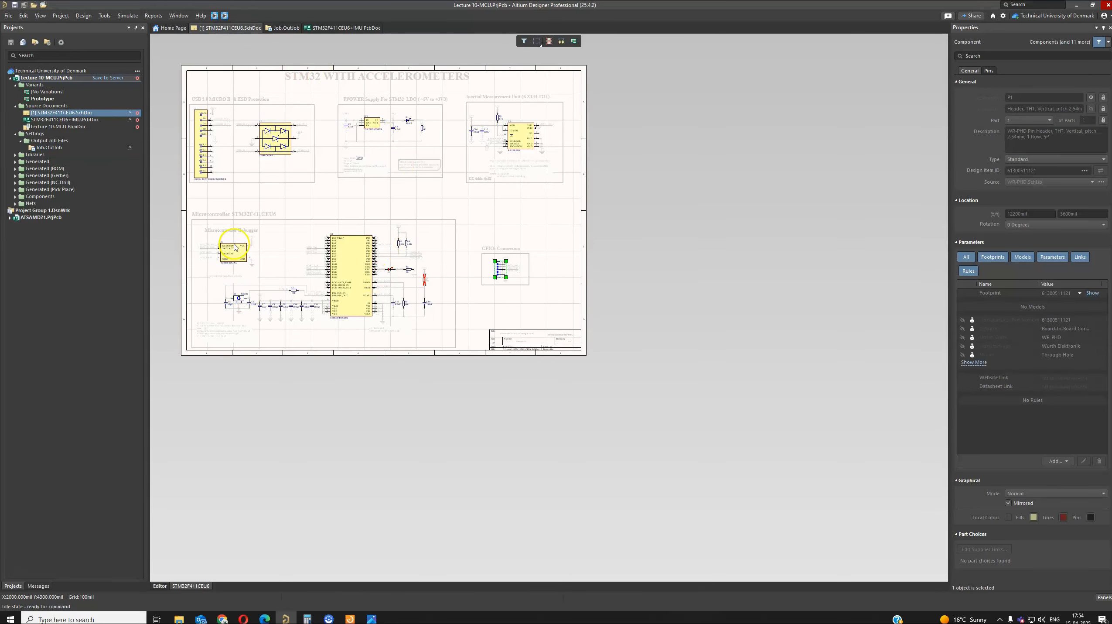
ctrl+scroll(235, 247, up, 1)
ctrl+scroll(230, 253, up, 3)
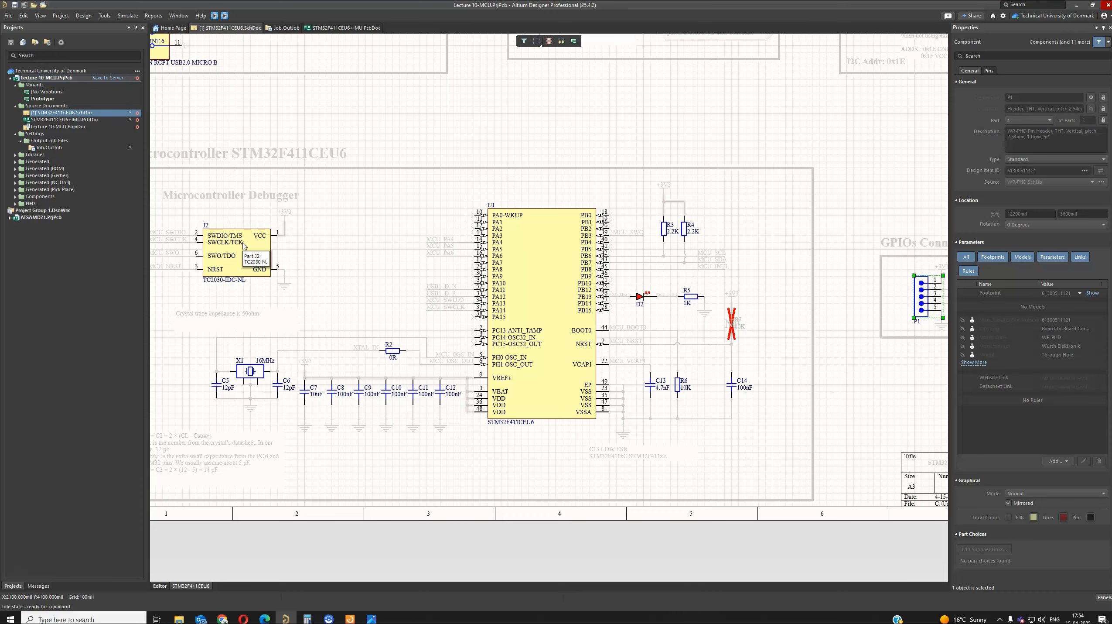
ctrl+scroll(703, 308, down, 2)
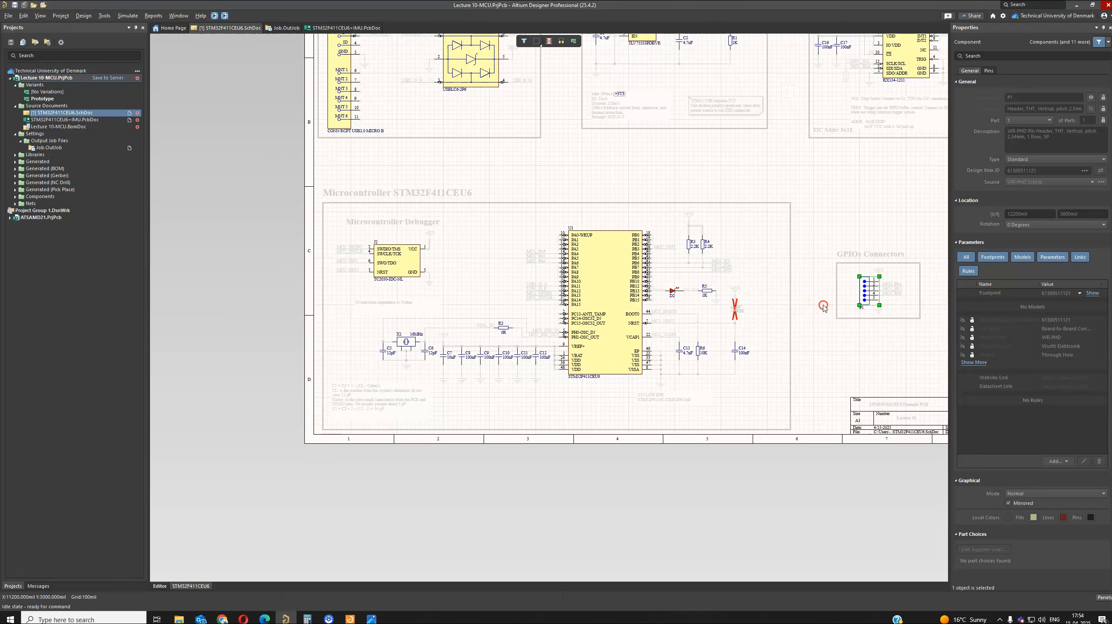
ctrl+scroll(823, 307, up, 3)
ctrl+scroll(765, 318, down, 2)
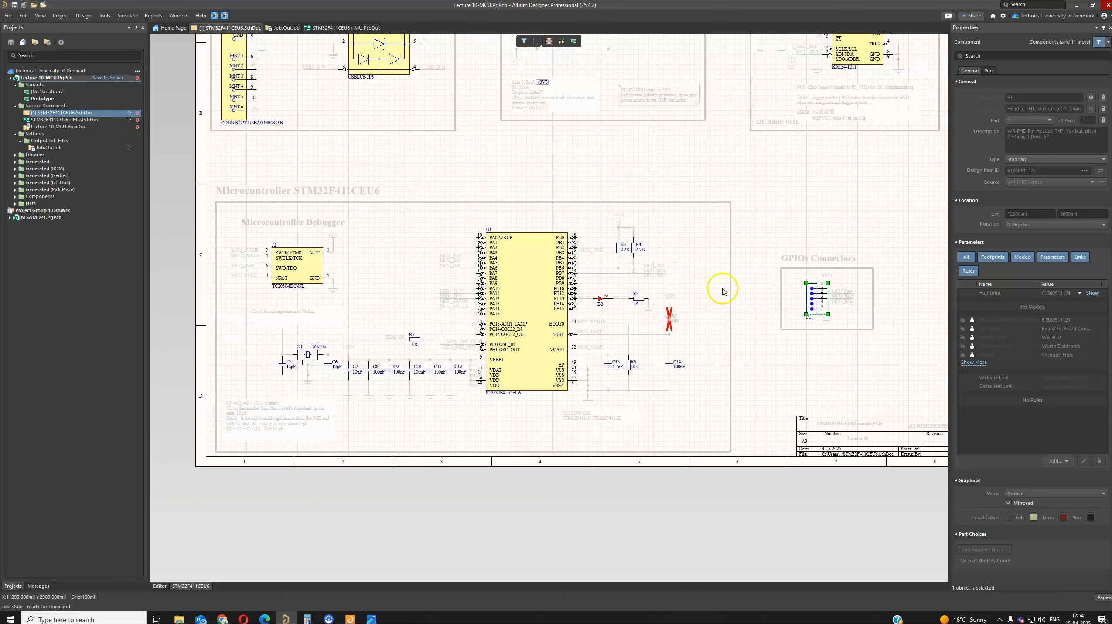
click(551, 44)
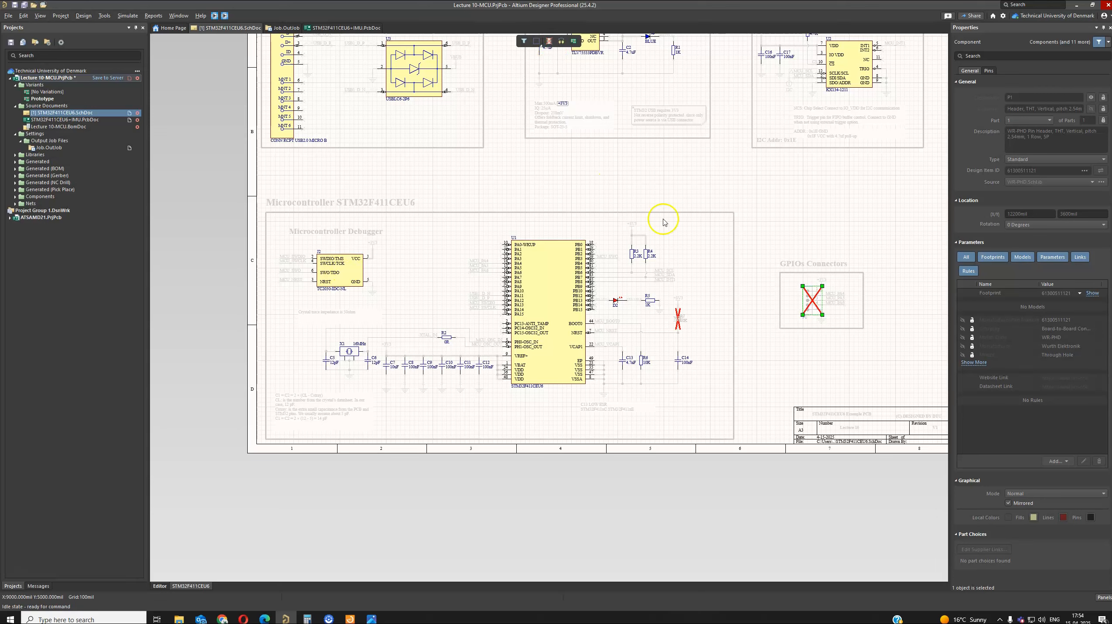
Step: Mark the debugger connector J2 as not fitted in the Prototype variant and save the project
click(734, 189)
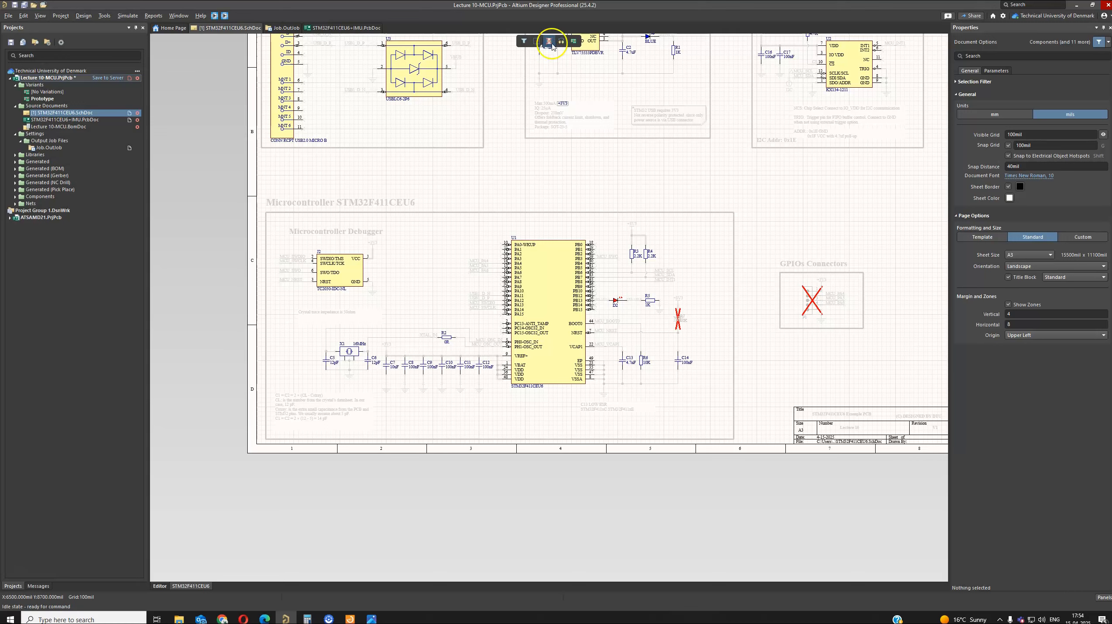
click(343, 277)
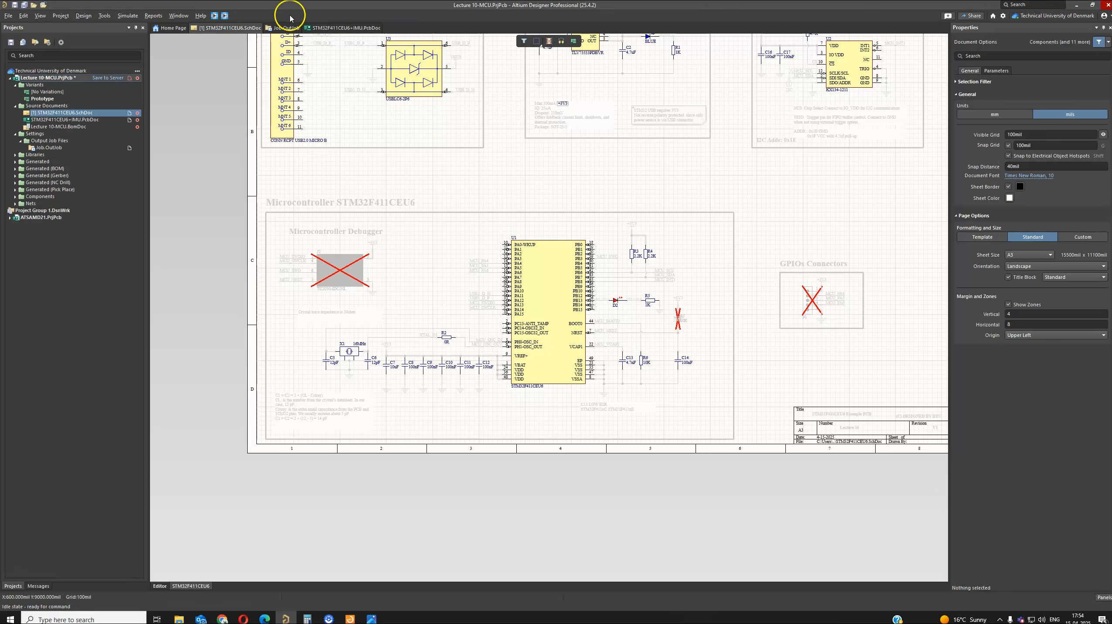
click(23, 6)
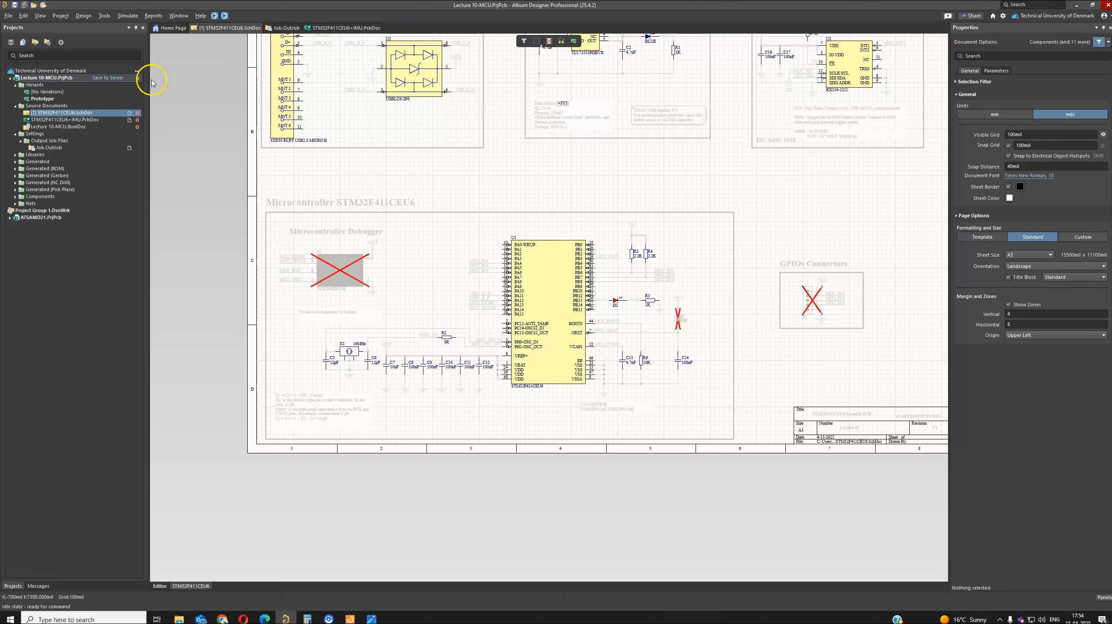
Step: Add a pick and place files output with the [PCB Document] source to the assembly outputs of Job.OutJob
click(283, 29)
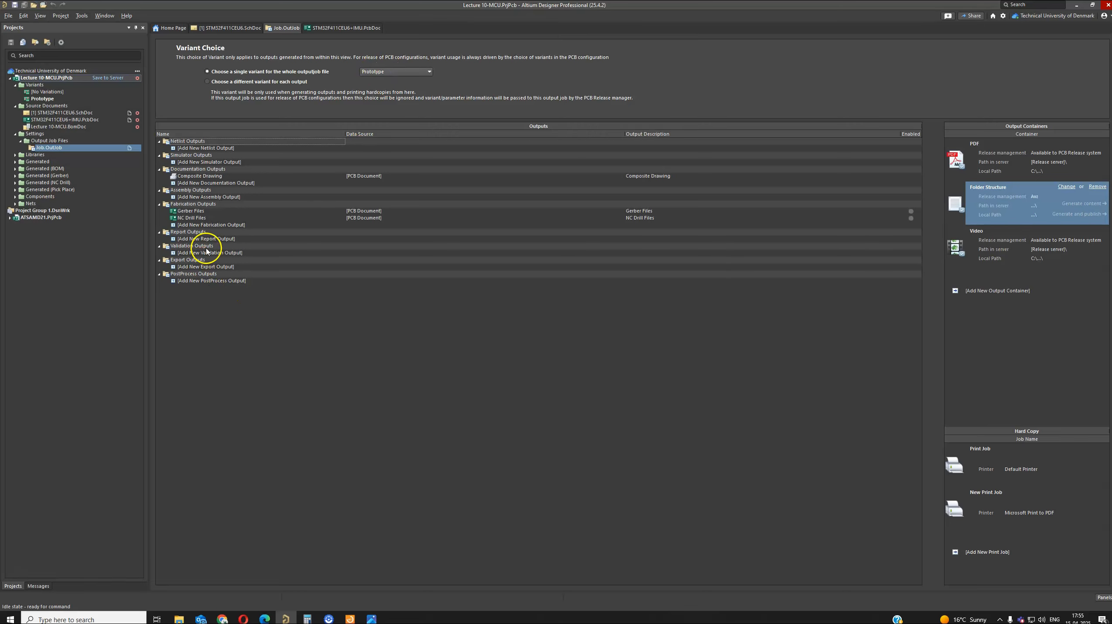
click(199, 197)
mouse_move(284, 212)
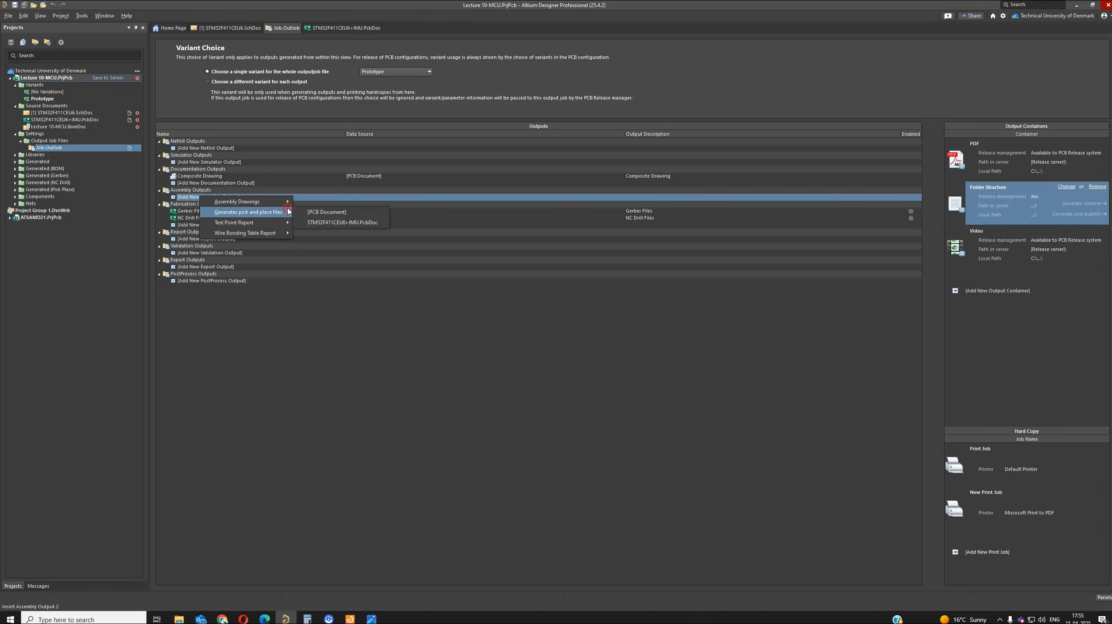
click(321, 213)
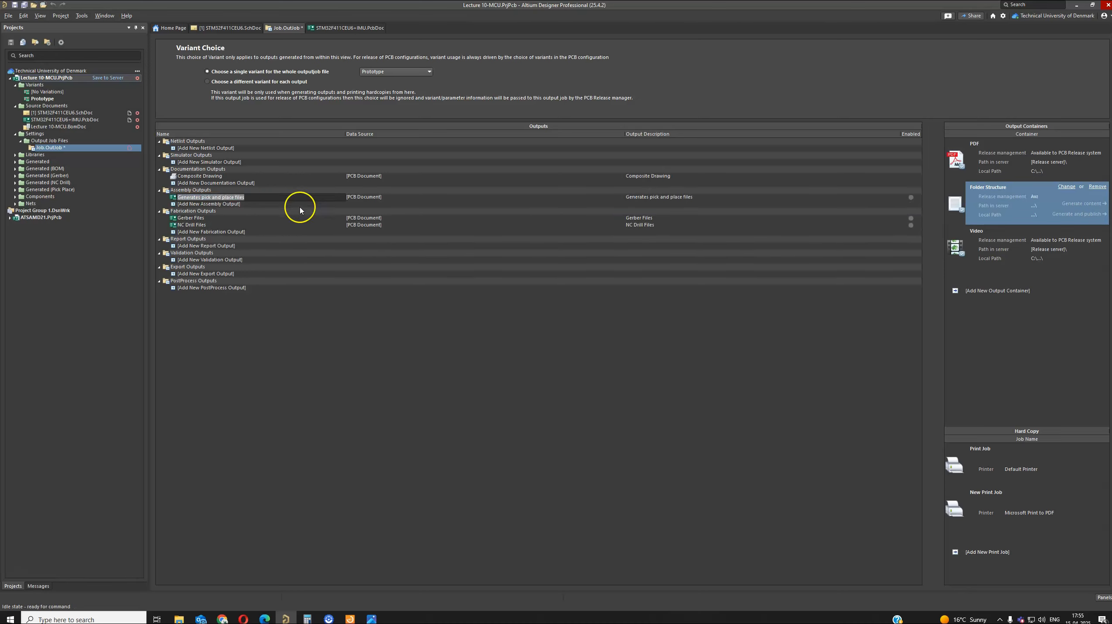
click(372, 198)
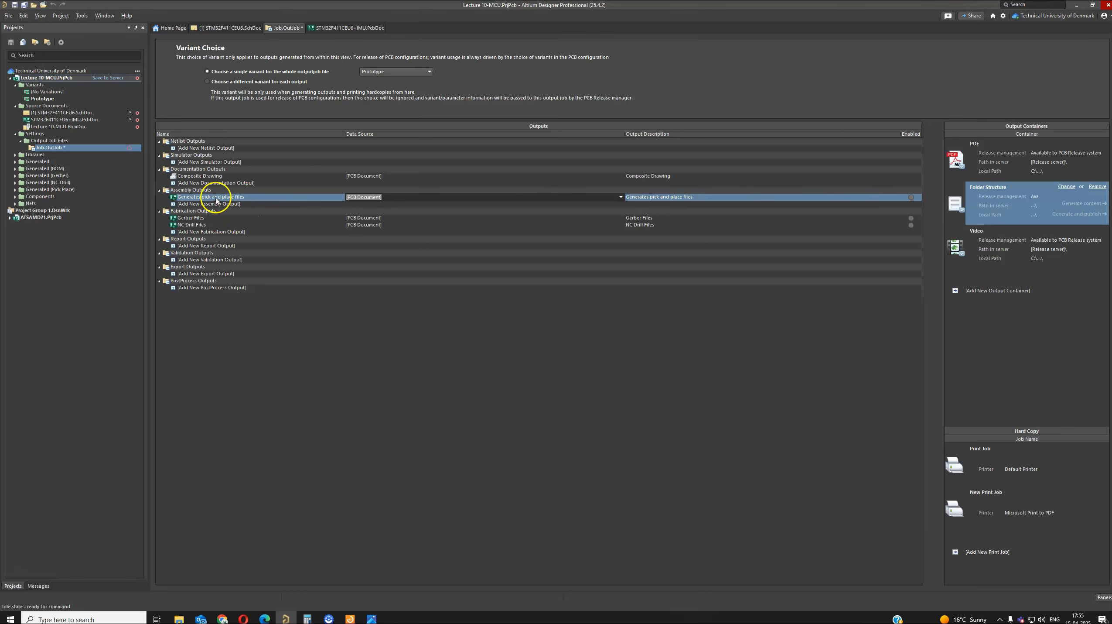
Step: Configure the pick and place output to use metric units and the CSV format instead of text
right_click(213, 199)
click(246, 311)
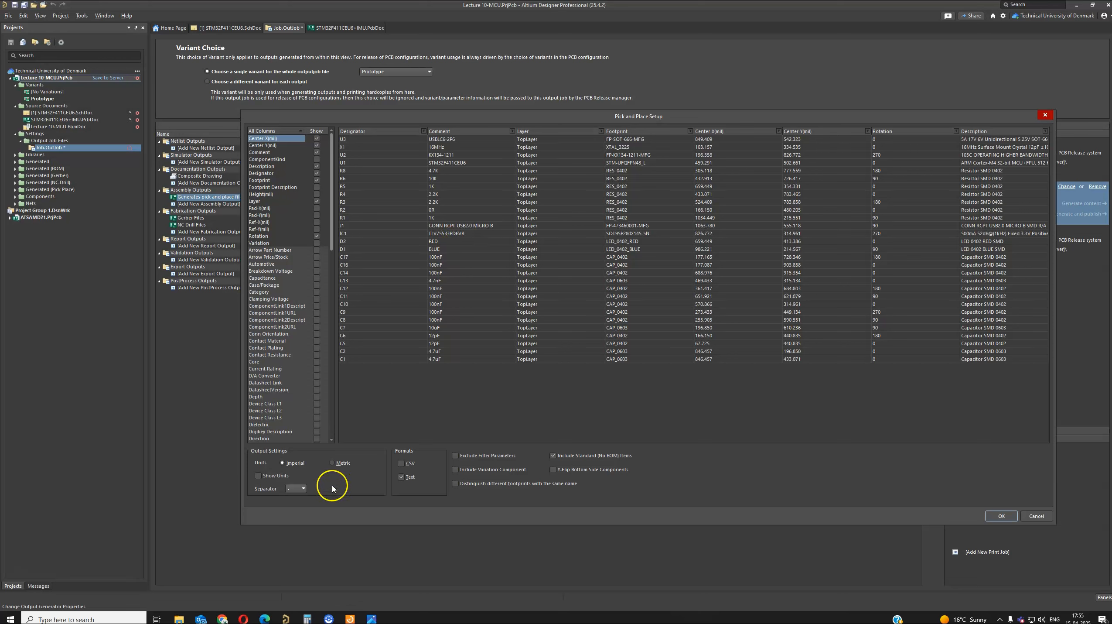
click(333, 463)
click(401, 477)
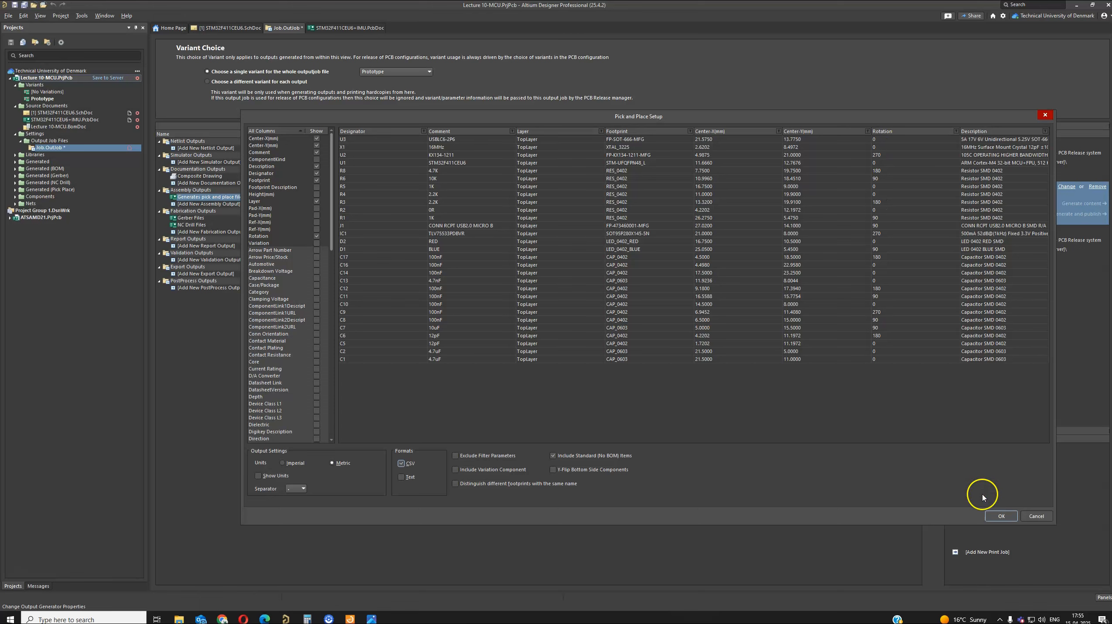
click(1001, 518)
Step: Generate the pick and place file through the Folder Structure container and open its Pick Place folder inside Project Outputs for Lecture 10-MCU
click(912, 197)
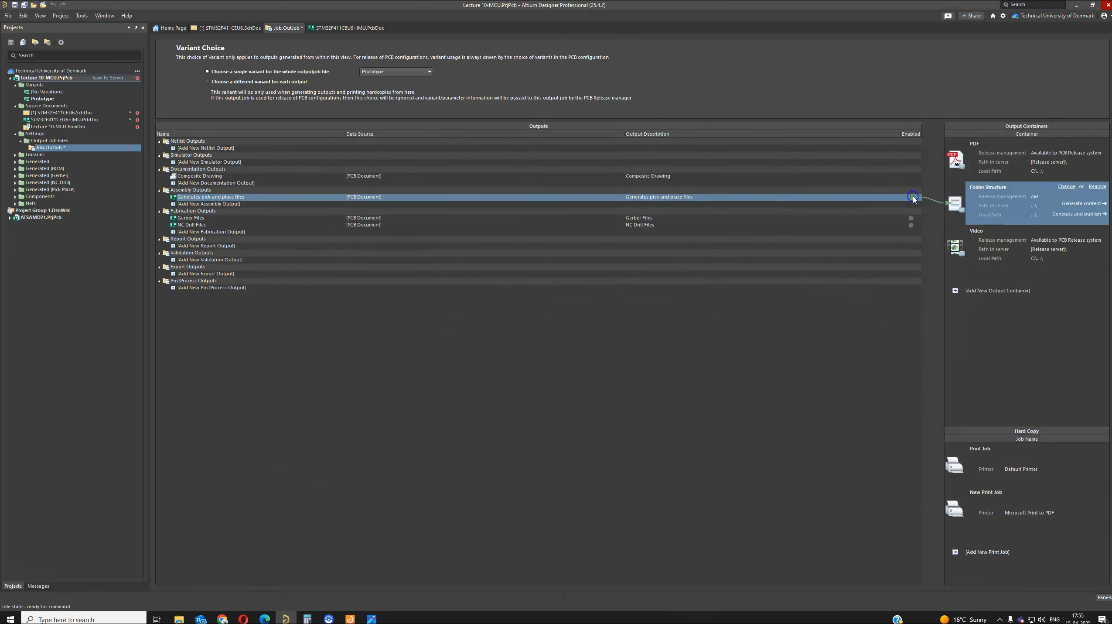
click(1087, 206)
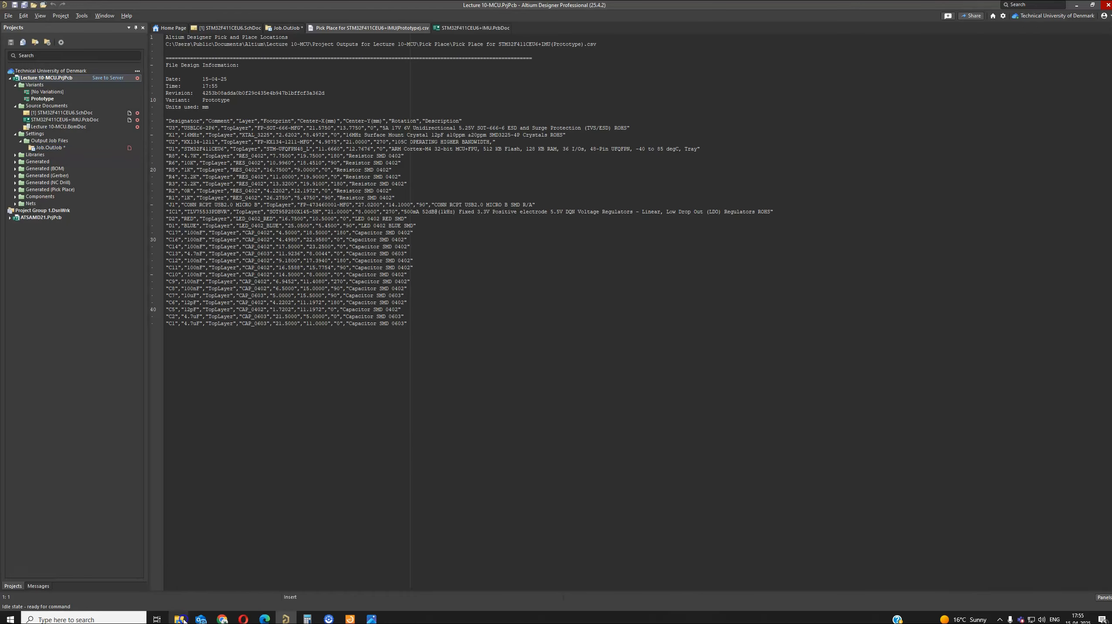
mouse_move(181, 620)
click(170, 599)
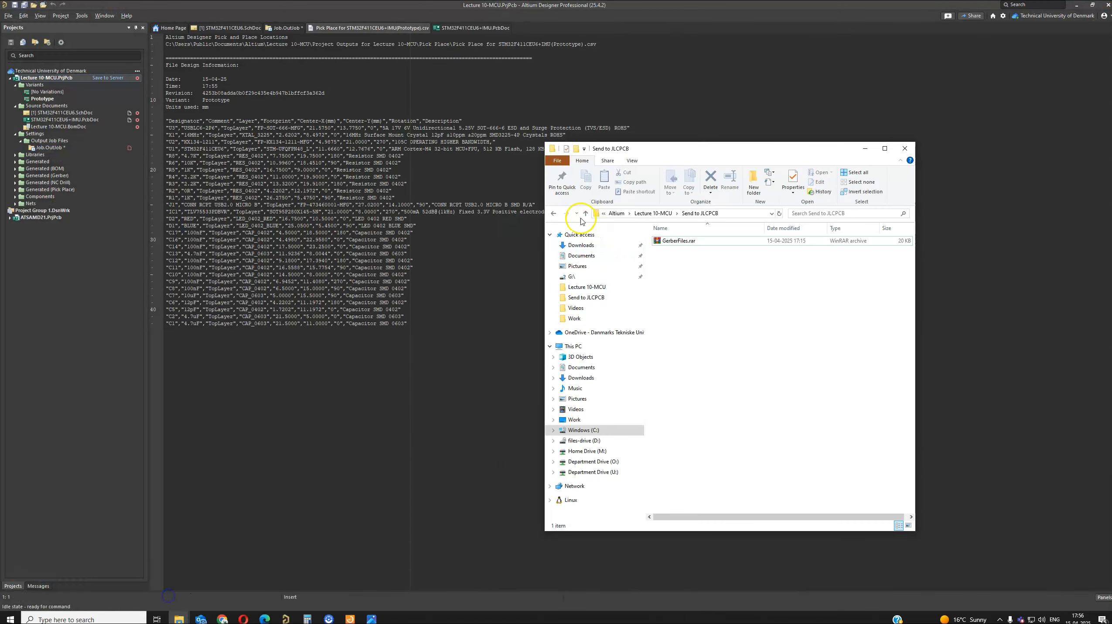
click(586, 213)
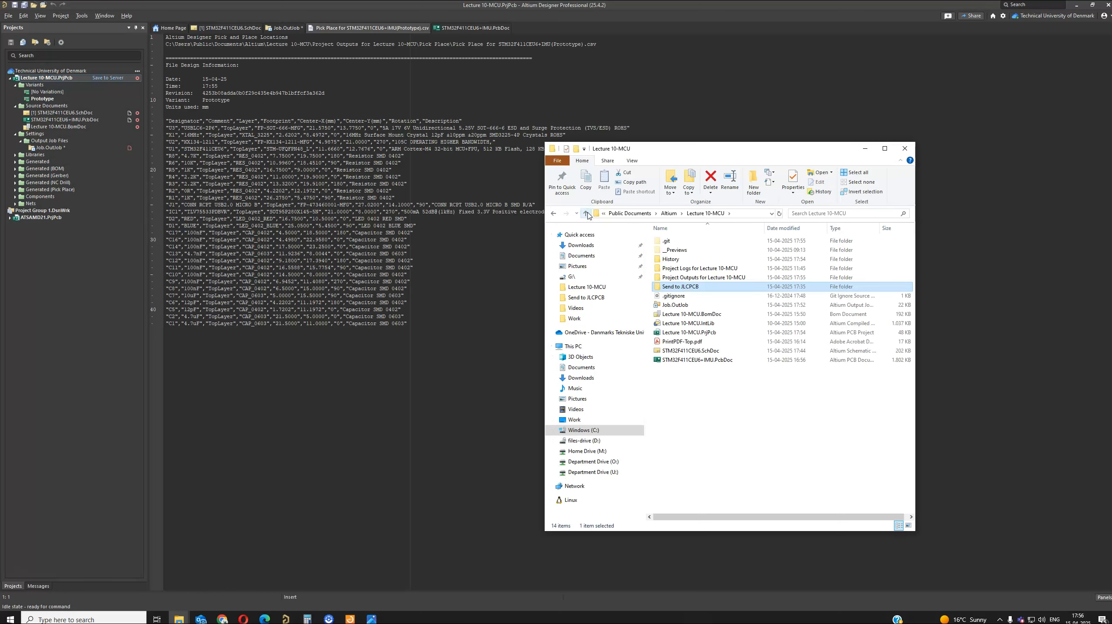
click(719, 278)
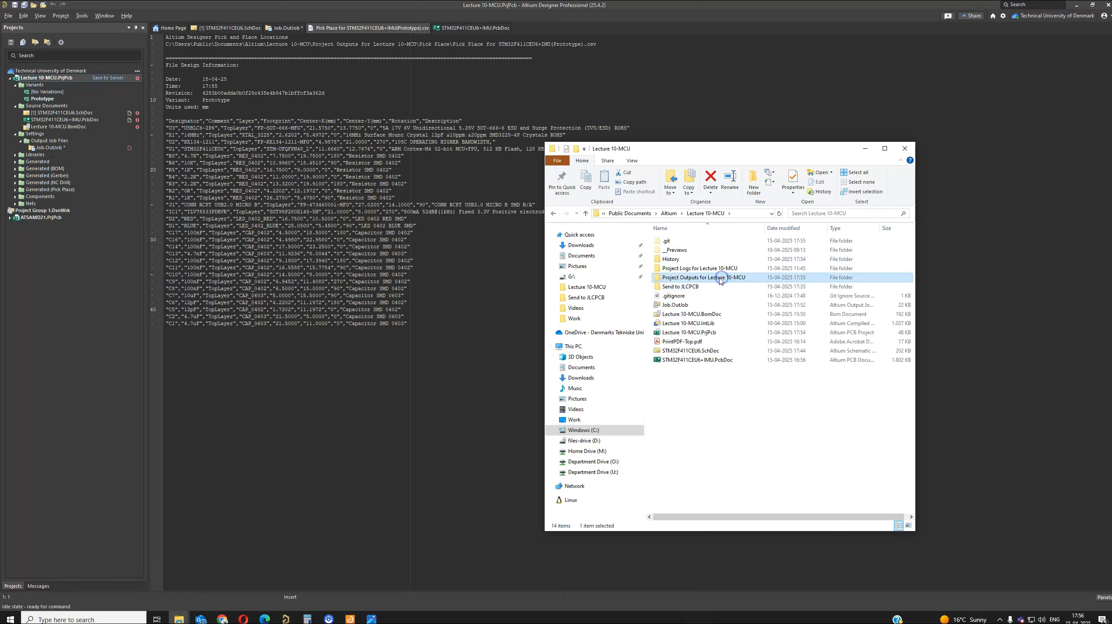
double_click(719, 278)
click(689, 261)
double_click(689, 260)
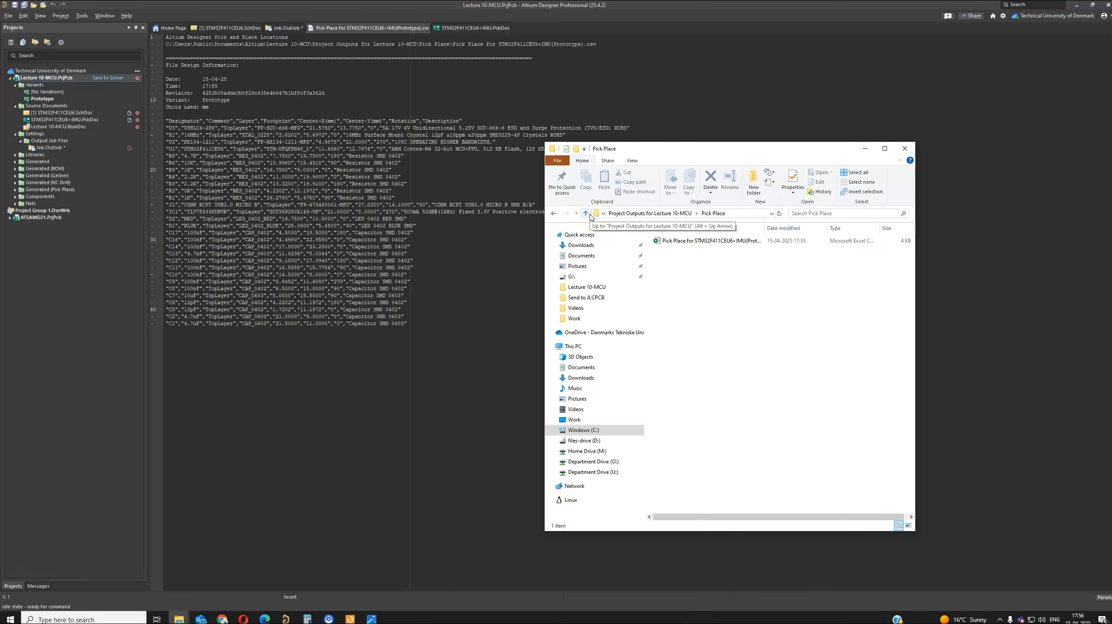
Step: Close the generated pick and place CSV and disable the pick and place output for the Folder Structure container
right_click(390, 29)
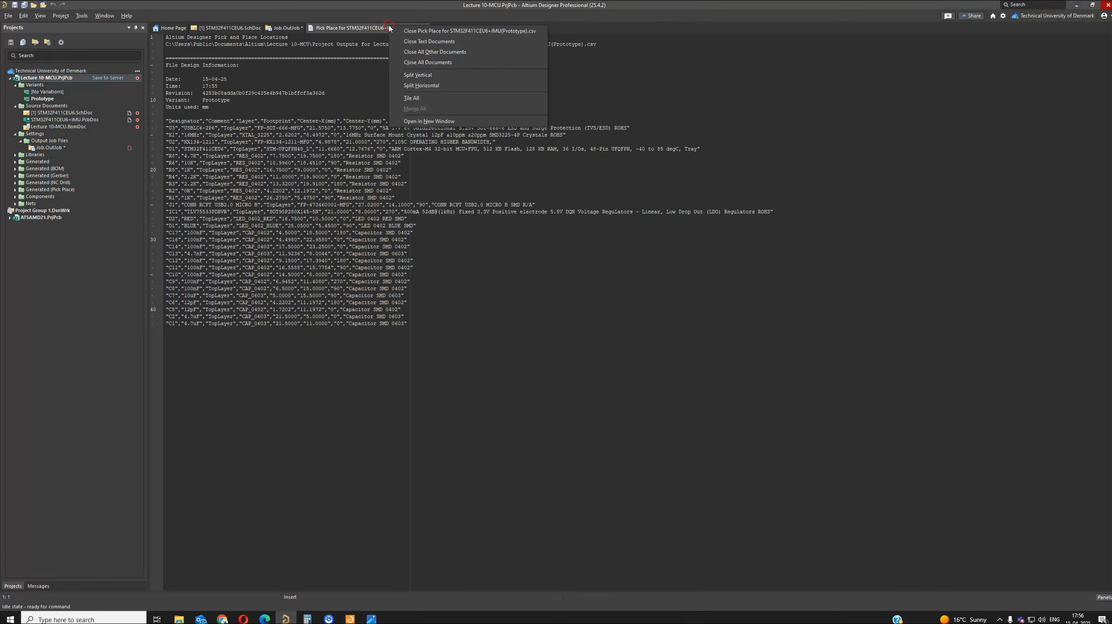
click(405, 31)
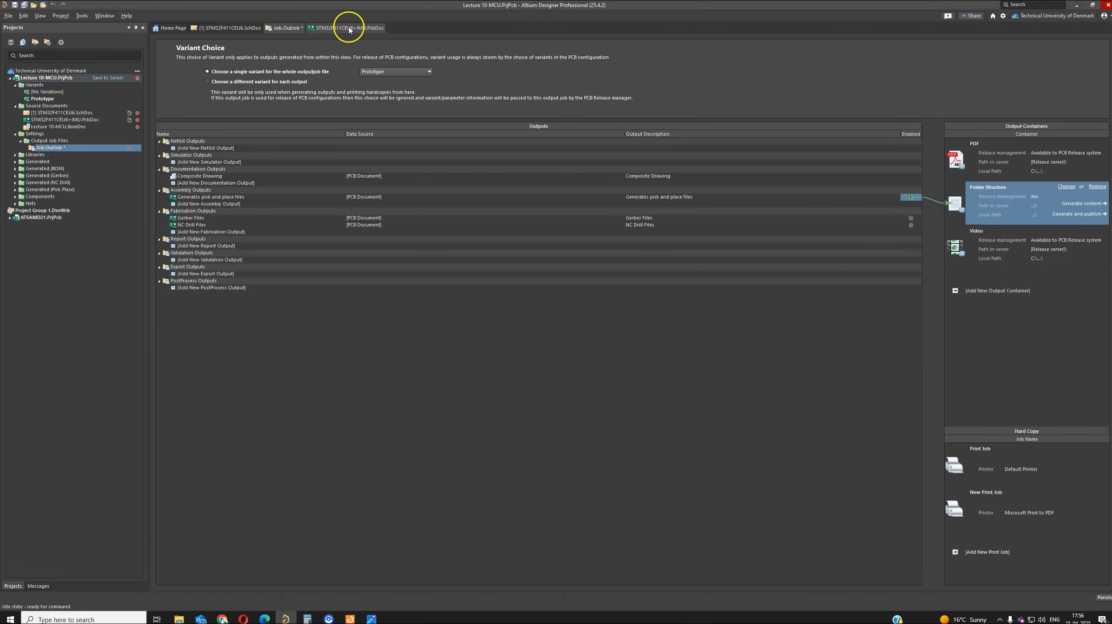
mouse_move(177, 619)
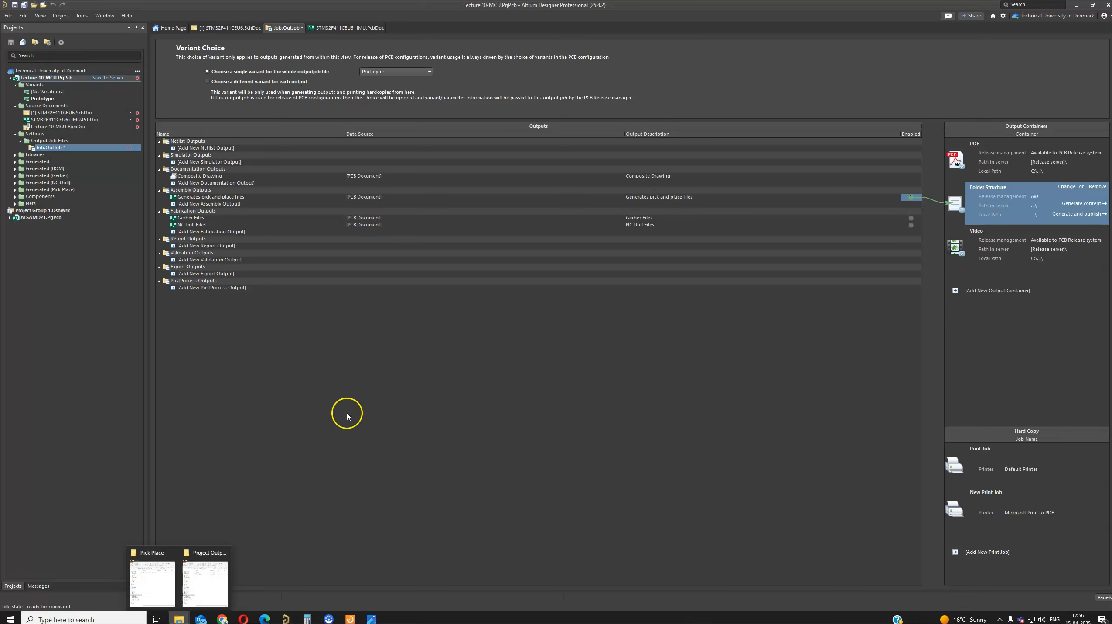
click(909, 198)
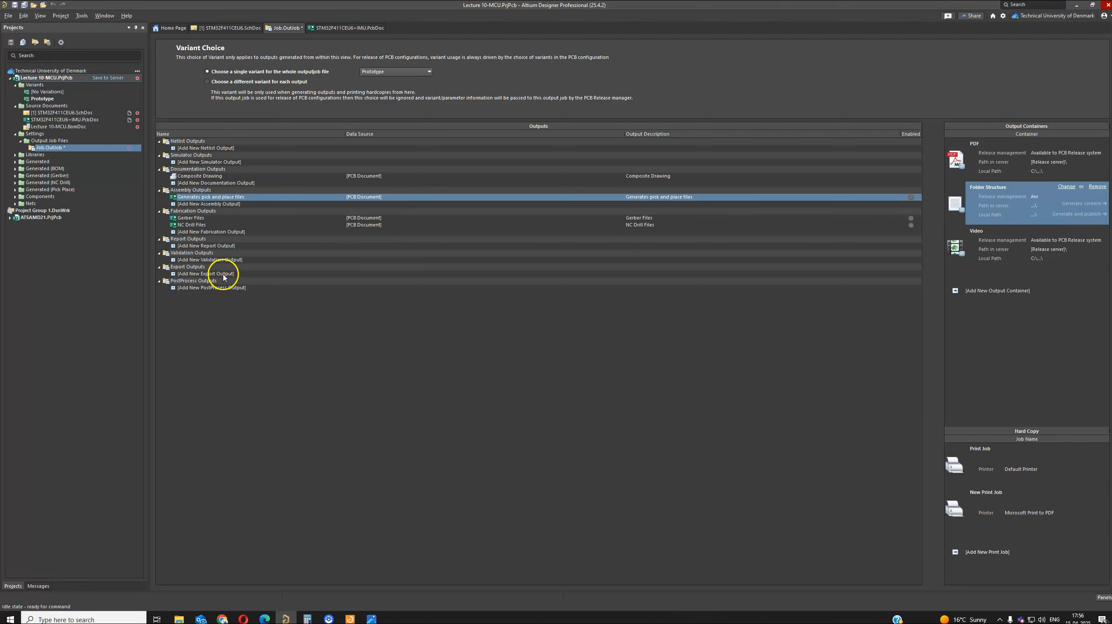
Step: Add a Bill of Materials report output with [Project] as its data source
click(216, 247)
mouse_move(257, 252)
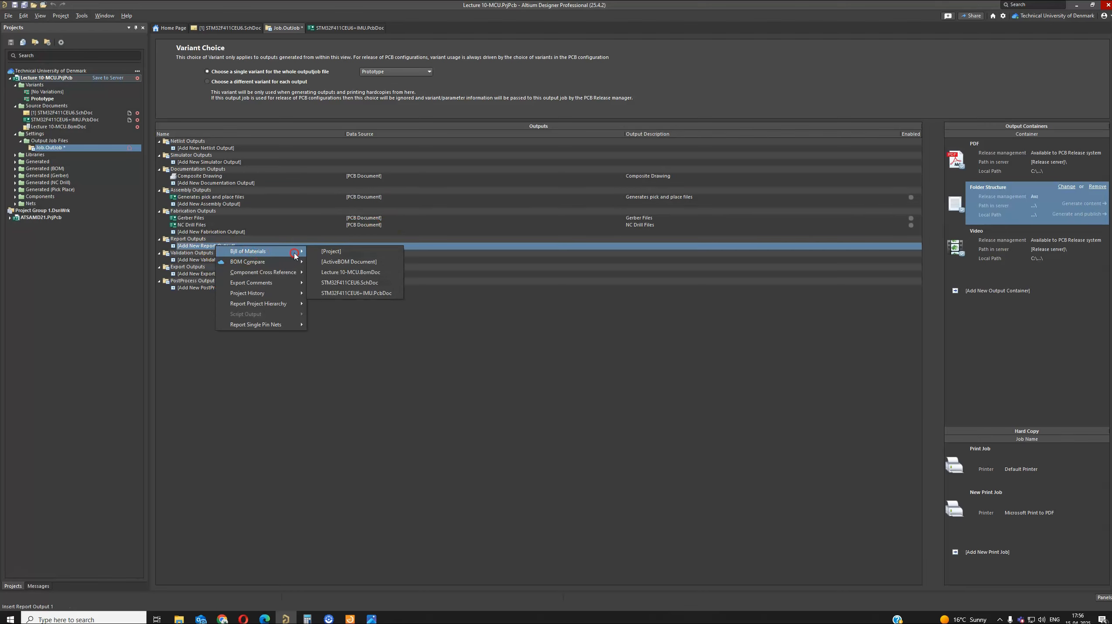
click(350, 251)
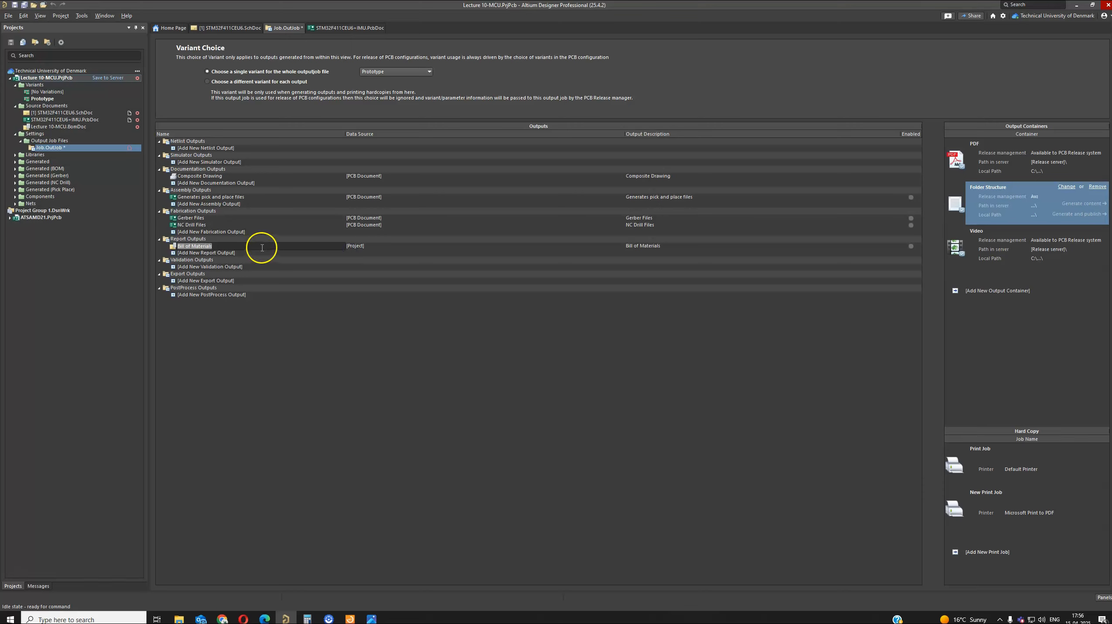
click(356, 246)
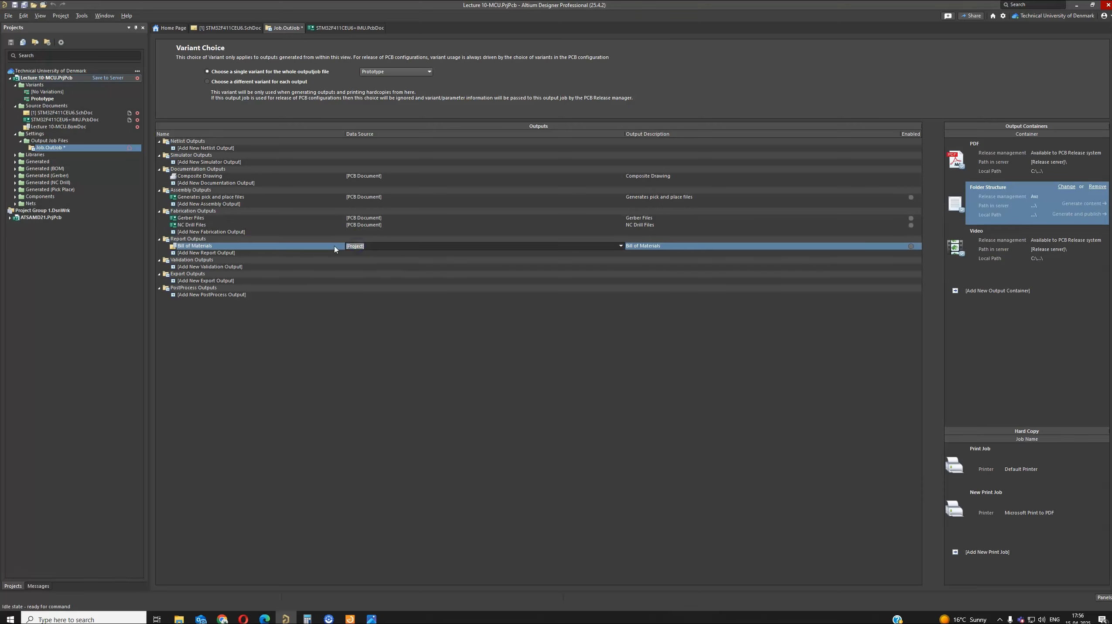
Step: Include the LCSC Part Number column in the Bill of Materials output's configuration
right_click(192, 245)
click(224, 359)
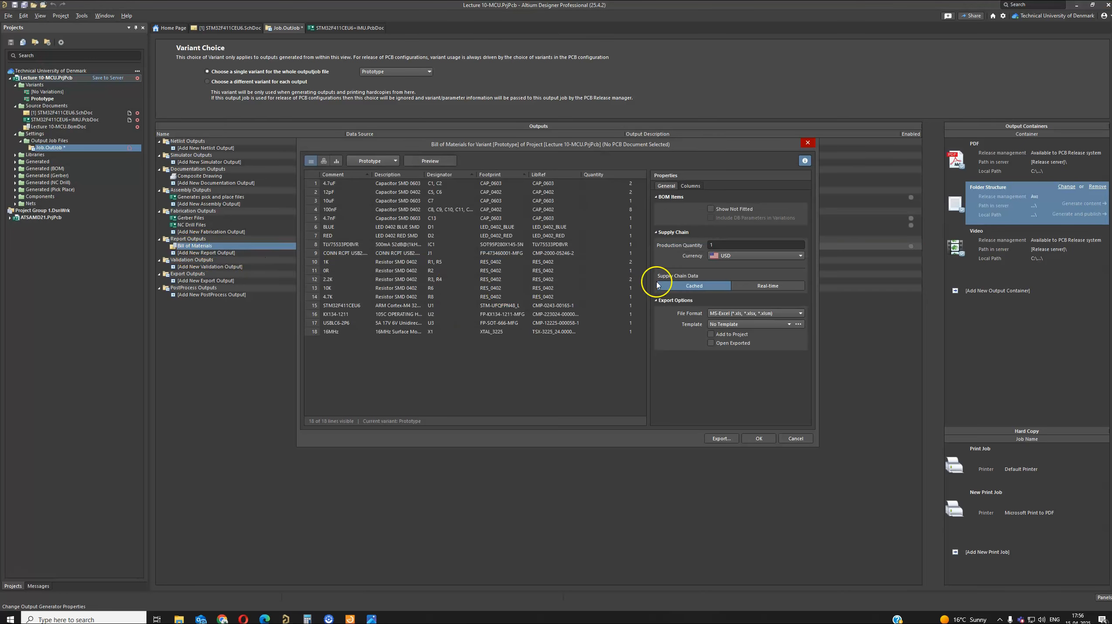
click(697, 187)
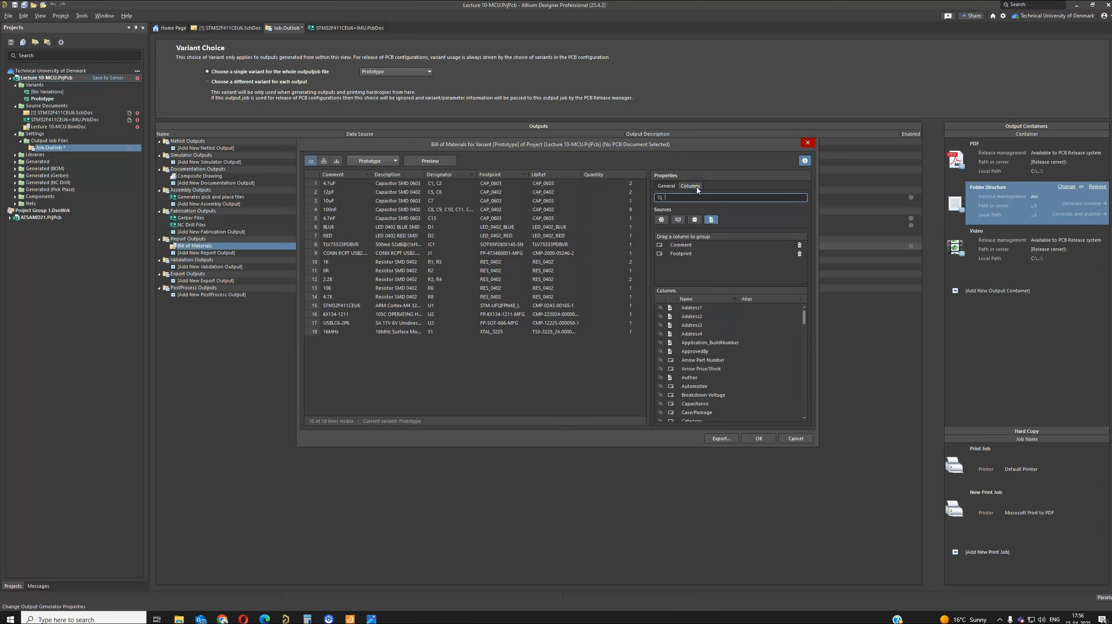
scroll(704, 393, down, 6)
scroll(705, 386, down, 6)
scroll(705, 386, down, 1)
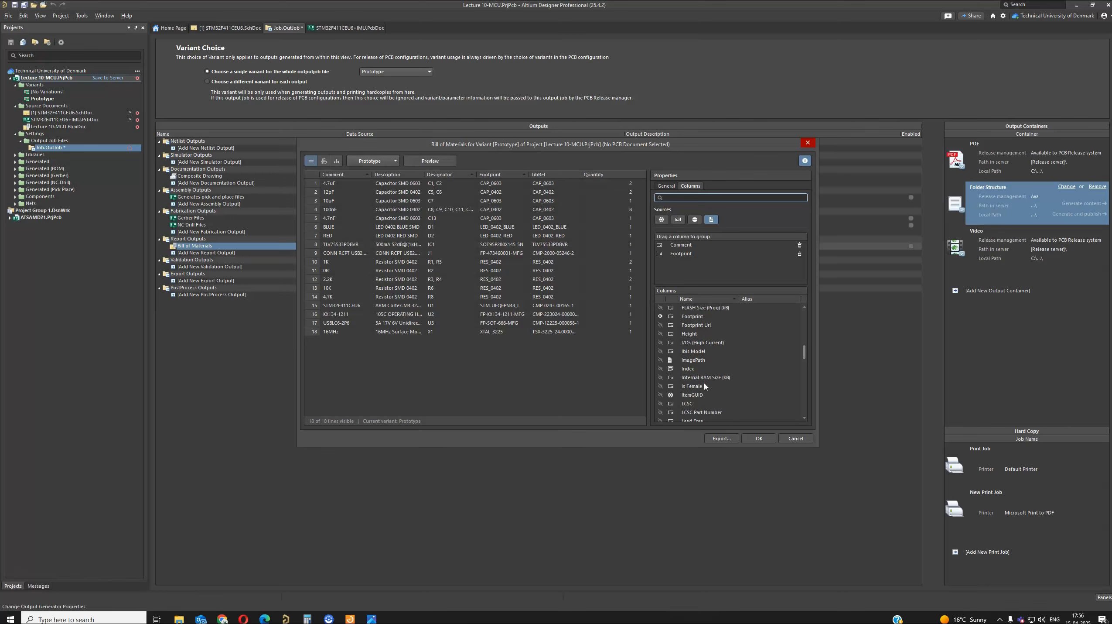
click(661, 413)
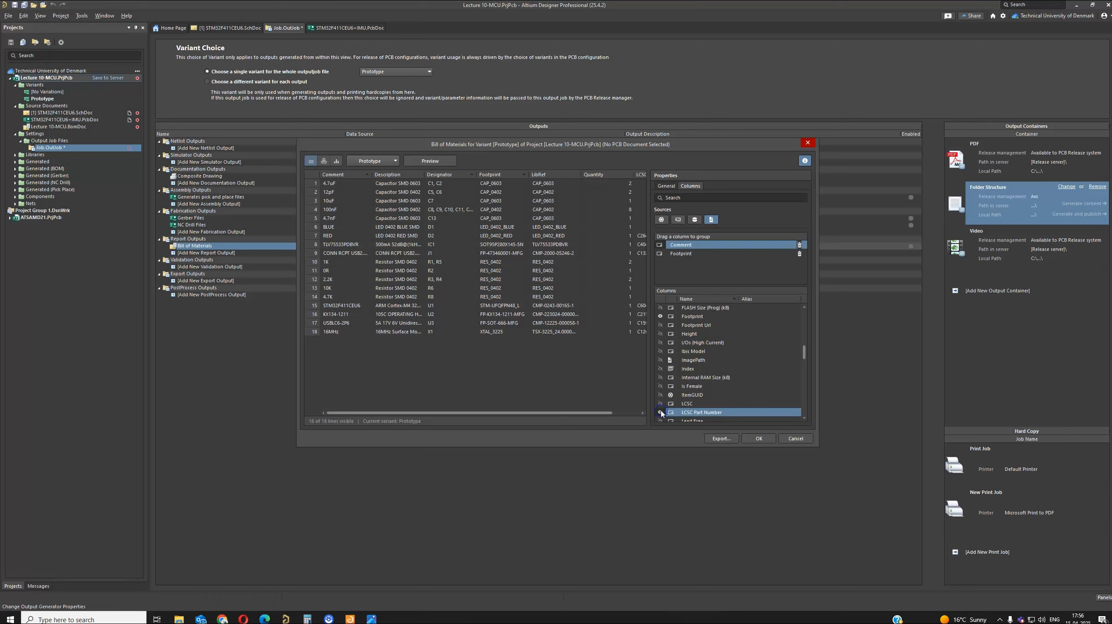
click(758, 438)
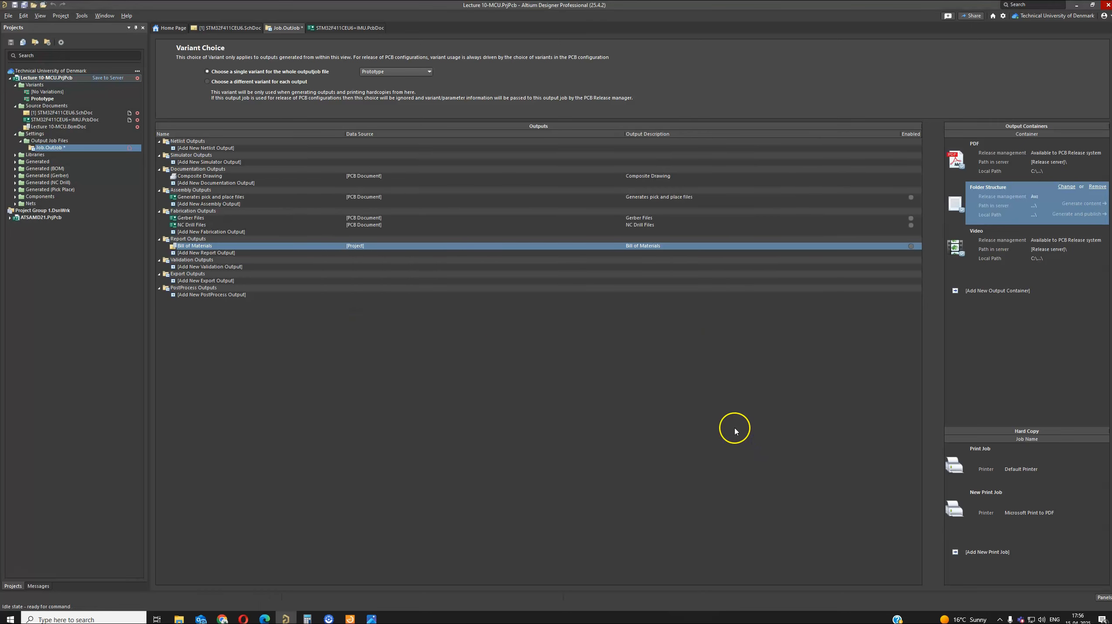
Step: Inspect the LCSC part number parameter of microcontroller U1 in the schematic and return to Job.OutJob
click(214, 28)
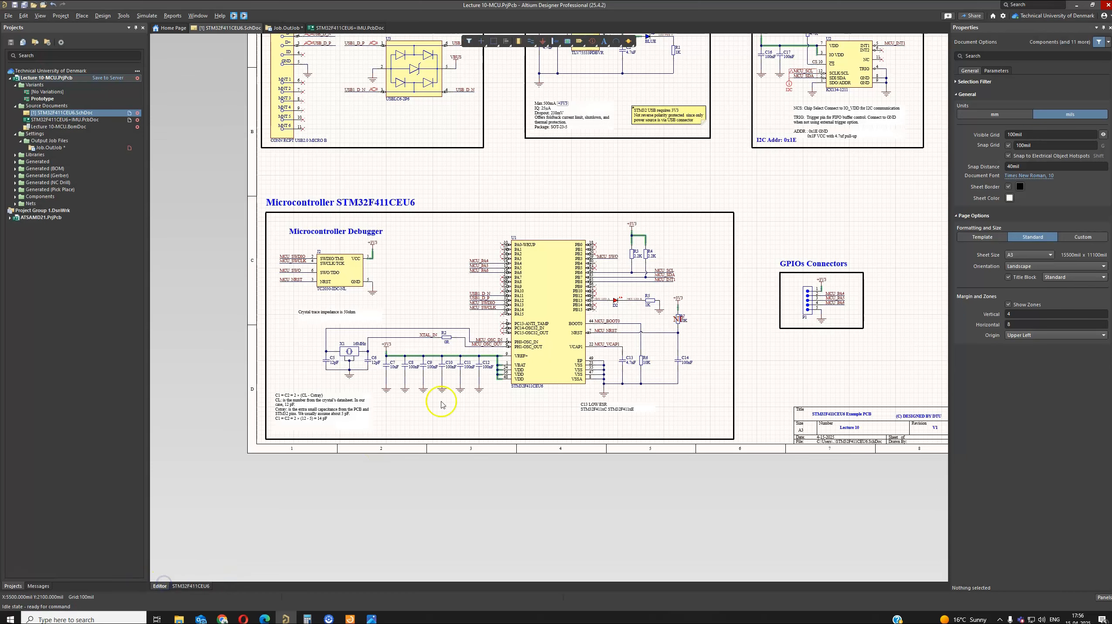
click(563, 299)
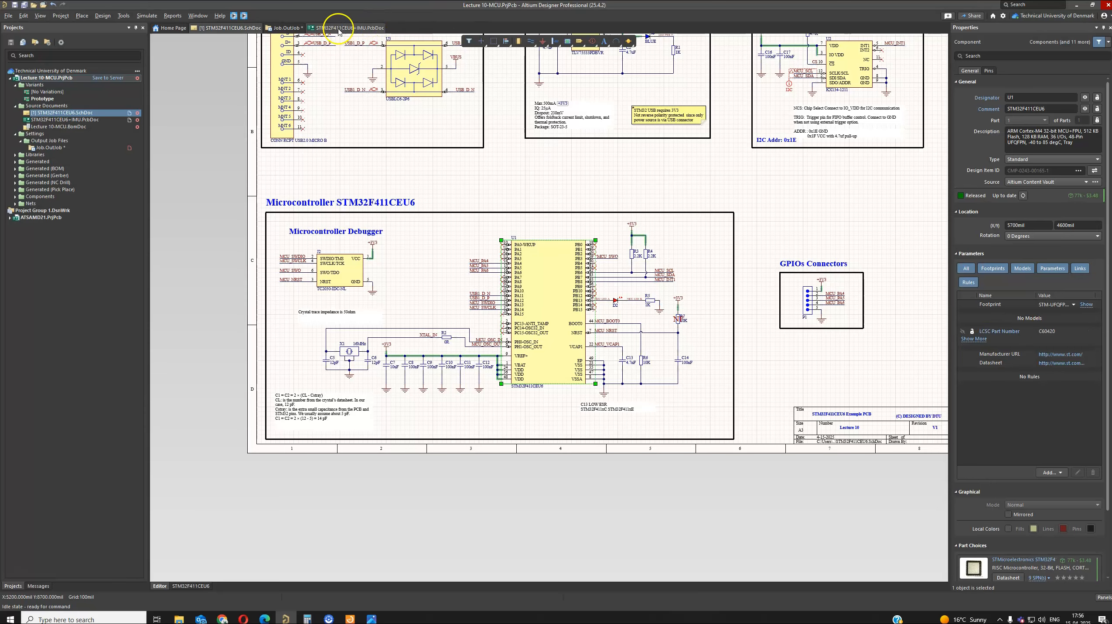
click(285, 27)
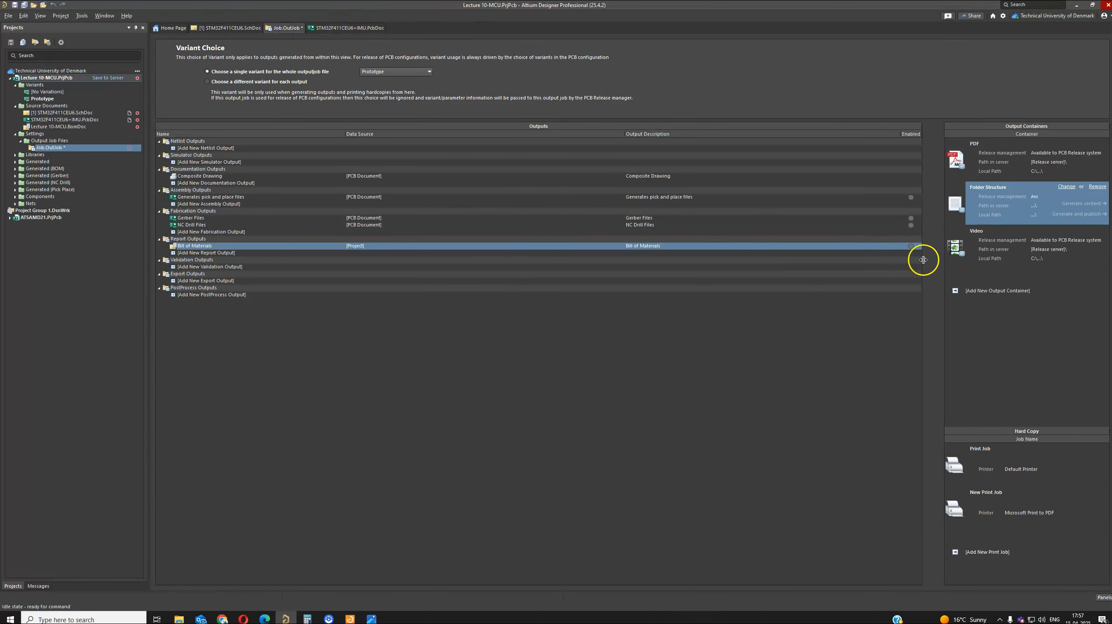
Step: Generate the Bill of Materials through the Folder Structure container, then review the resulting spreadsheet in Excel and close it
click(911, 246)
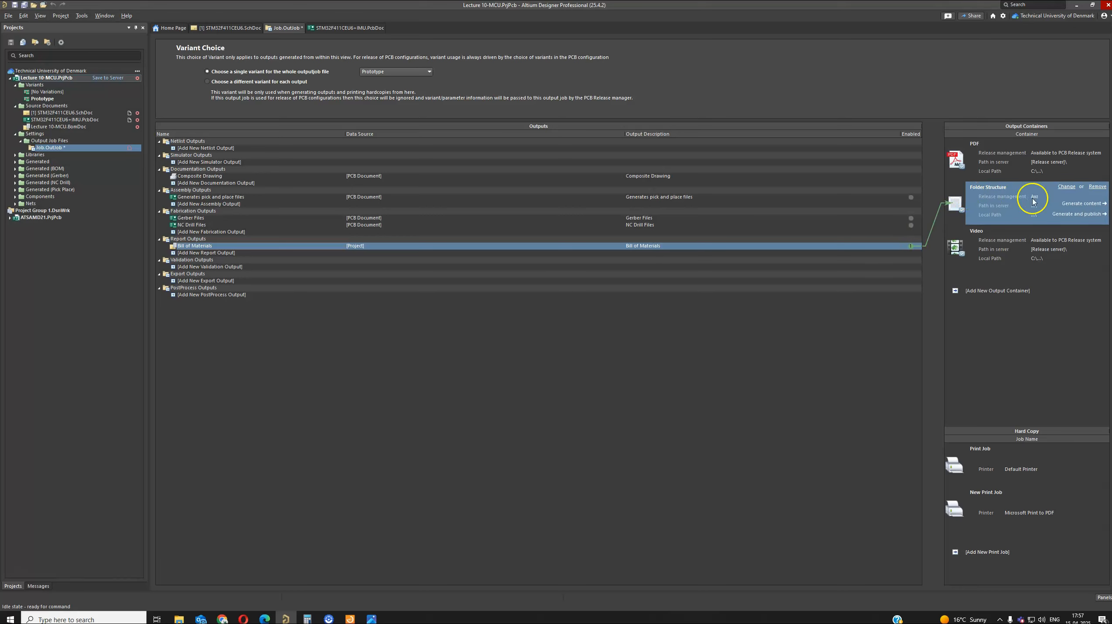
click(1069, 204)
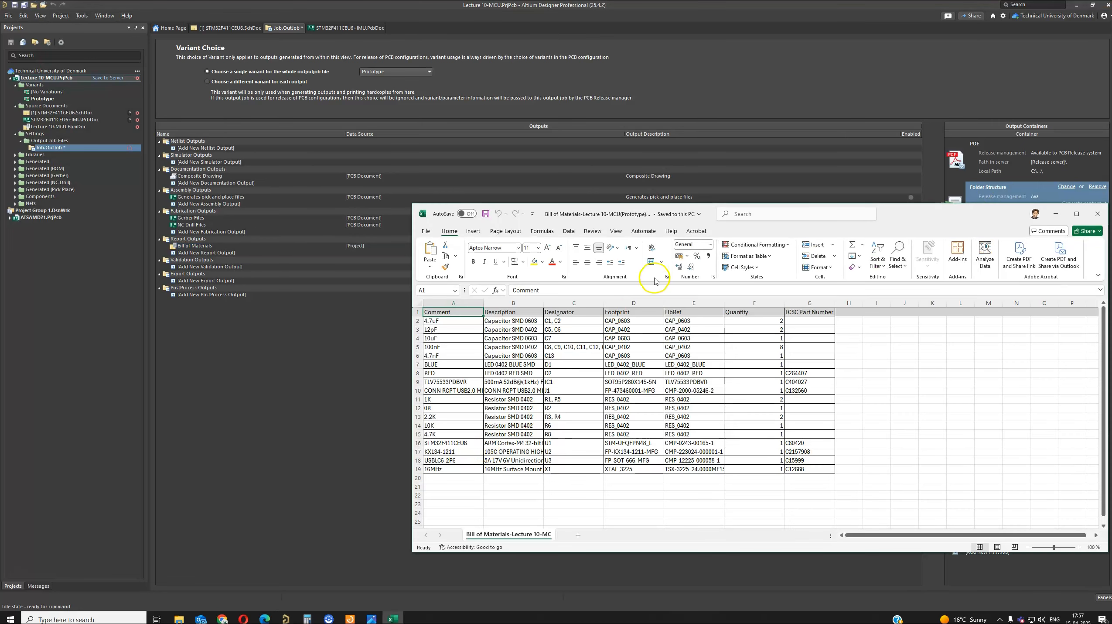
double_click(926, 214)
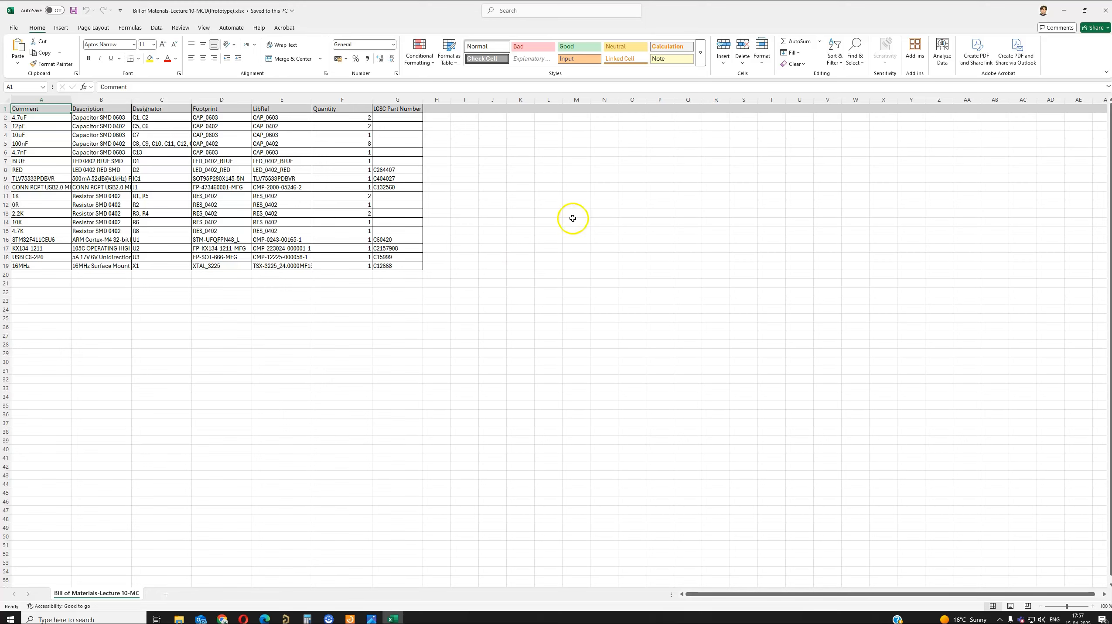
click(490, 241)
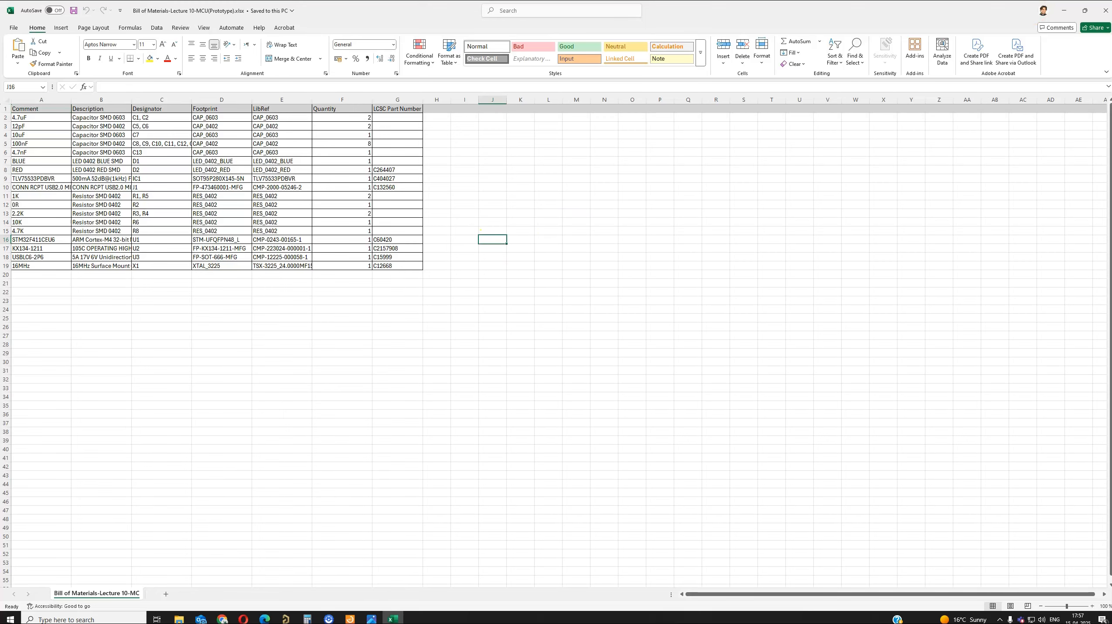
click(1106, 10)
Step: Return to File Explorer and open the Send to JLCPCB folder beside the project outputs folder
click(210, 585)
mouse_move(179, 619)
click(162, 591)
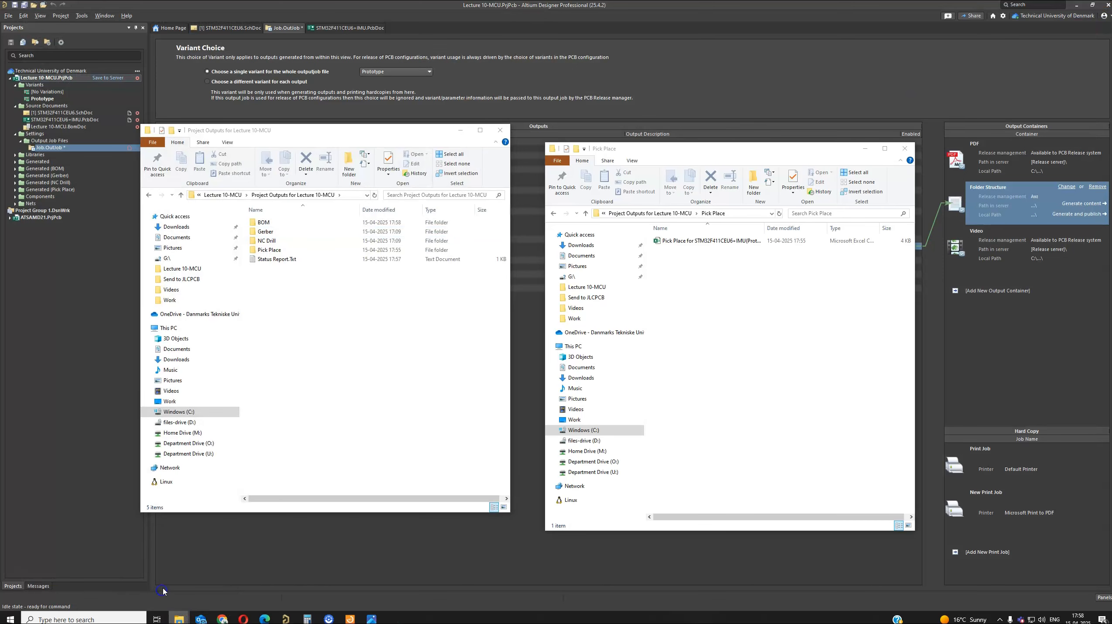
click(586, 213)
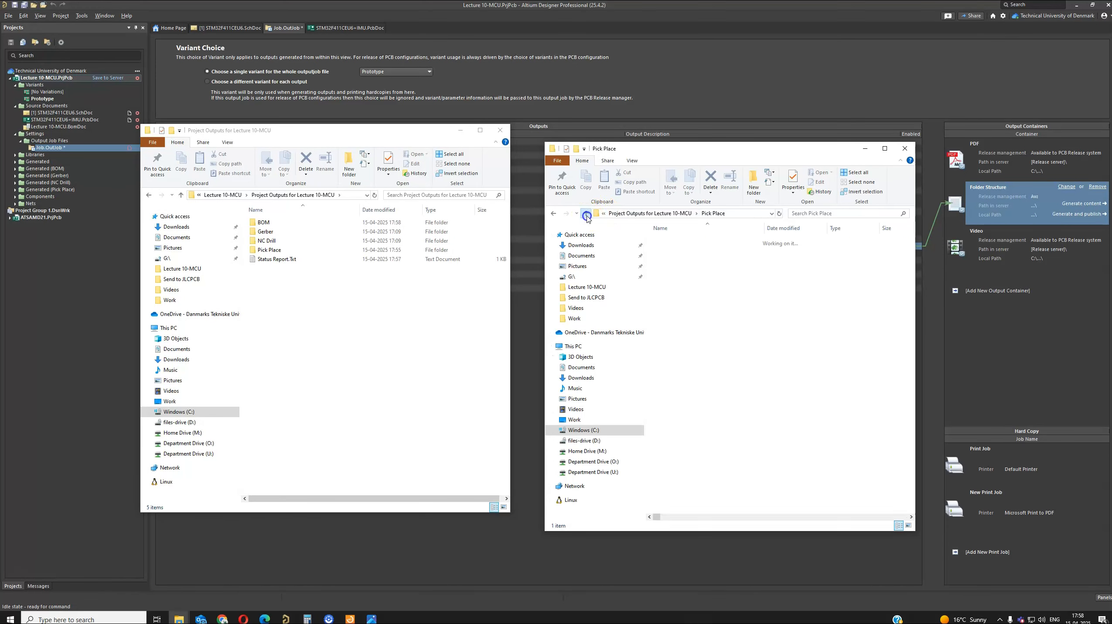
click(585, 214)
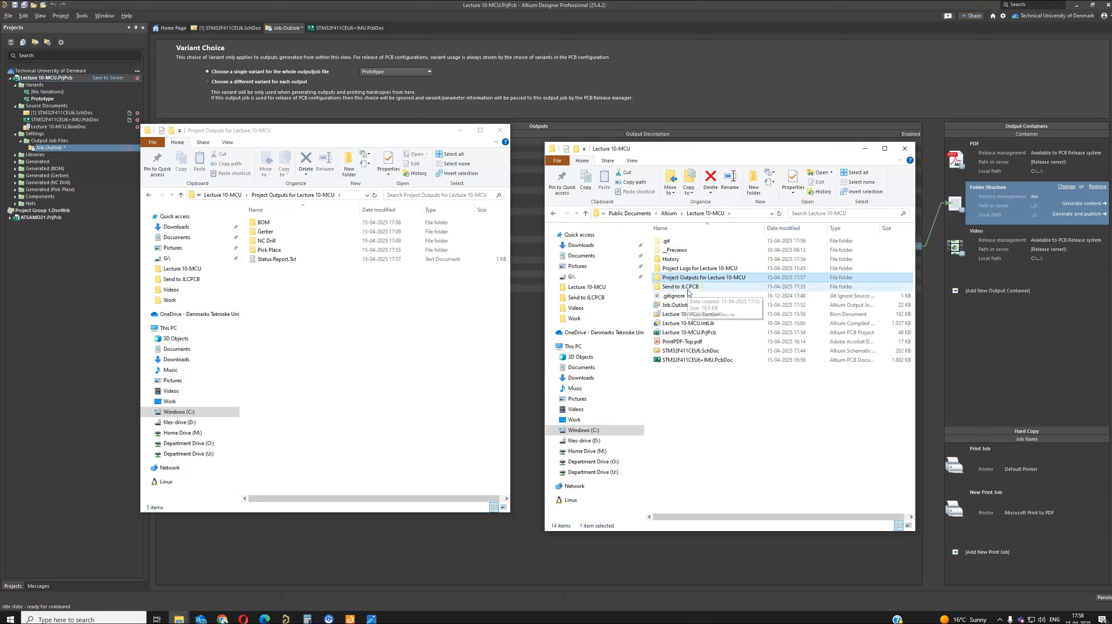
double_click(686, 287)
click(679, 243)
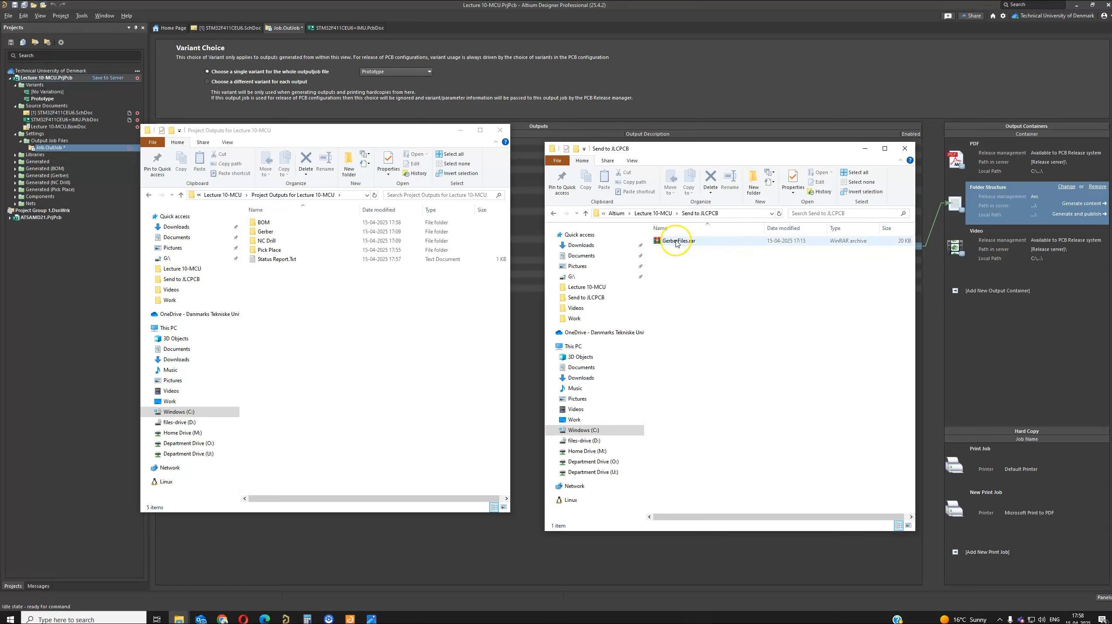
Step: Check the NC Drill output folder and review the full file names inside GerberFiles.rar, then close the archive
double_click(282, 243)
click(37, 191)
click(181, 195)
click(678, 242)
double_click(678, 241)
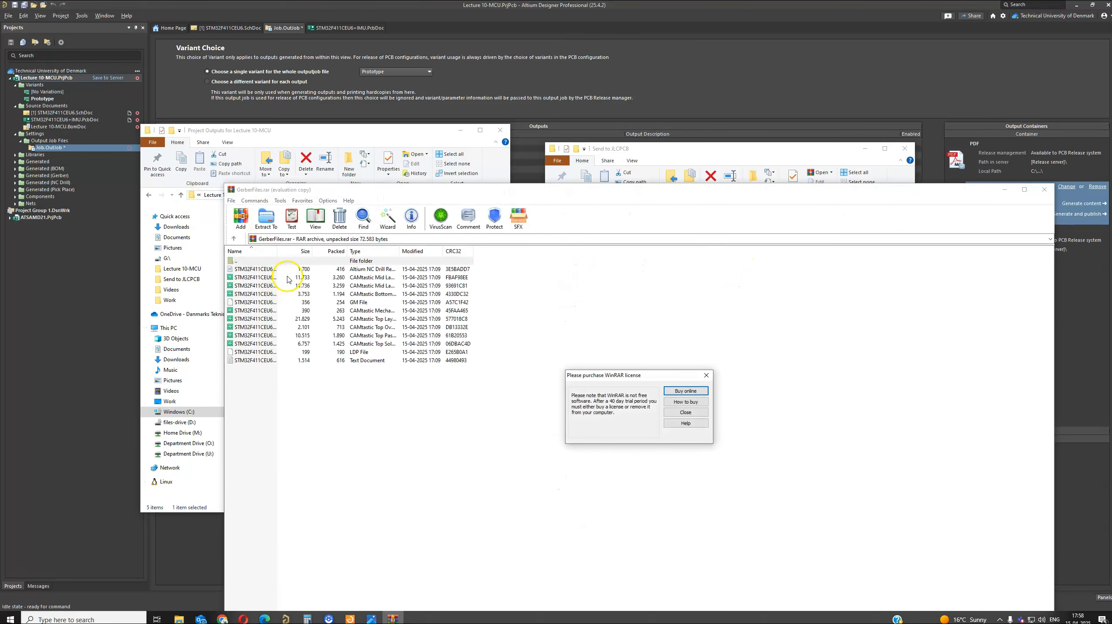
click(706, 376)
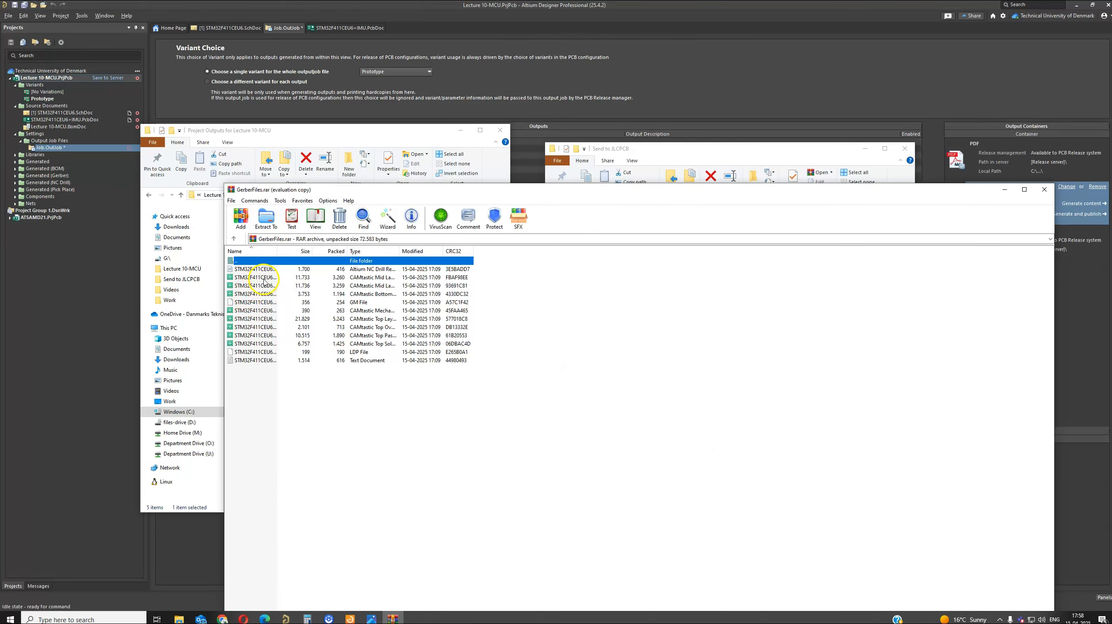
drag(277, 251, 347, 250)
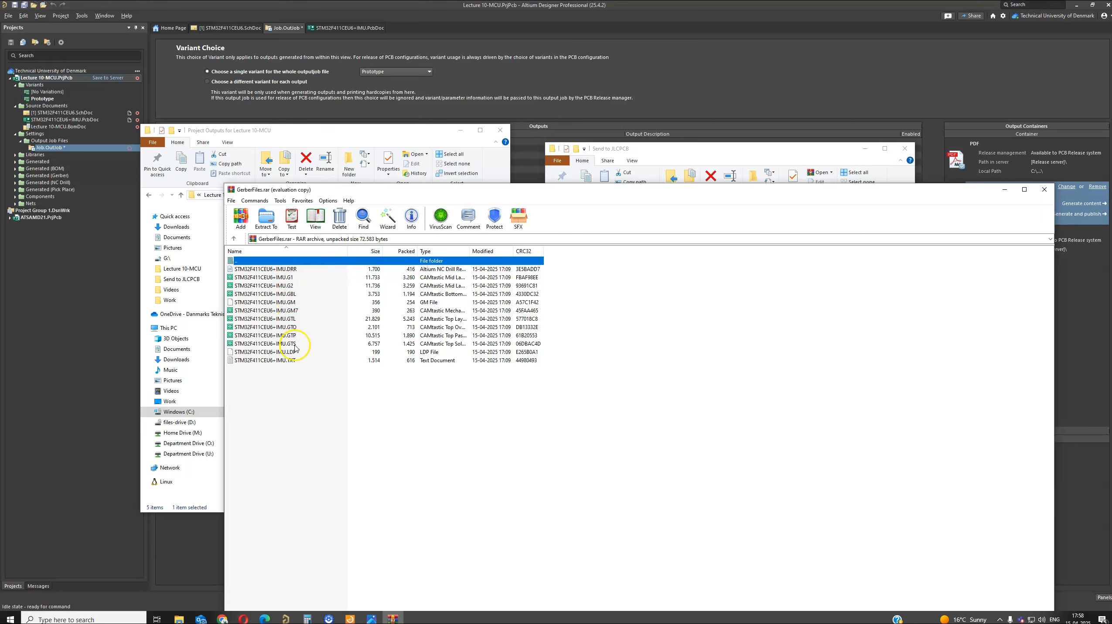
click(1045, 189)
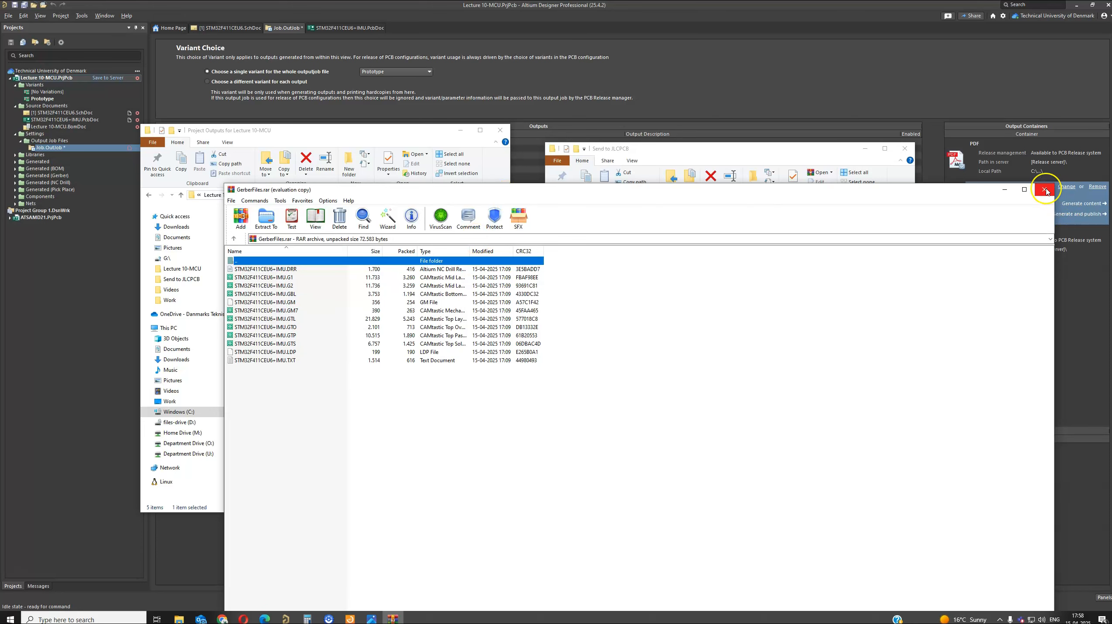
double_click(278, 247)
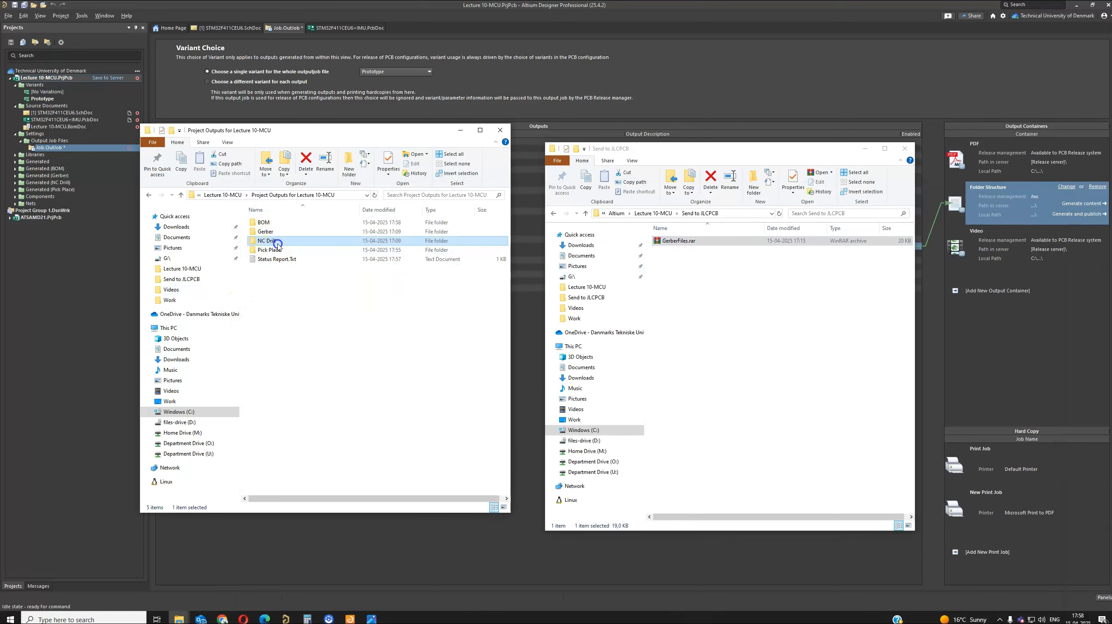
drag(274, 284, 684, 248)
click(181, 195)
Step: Copy the Prototype Bill of Materials spreadsheet from the BOM output folder into the Send to JLCPCB folder
click(274, 224)
double_click(274, 224)
click(291, 223)
drag(291, 223, 714, 288)
Step: Copy the Prototype pick and place file from the Pick Place output folder into the Send to JLCPCB folder
click(182, 195)
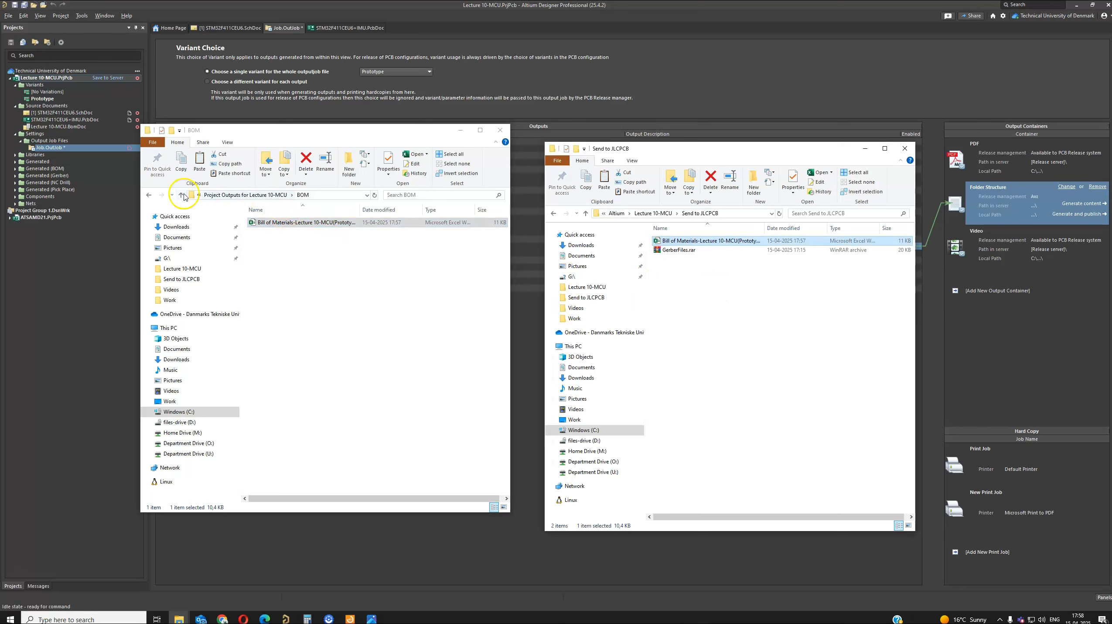
double_click(288, 250)
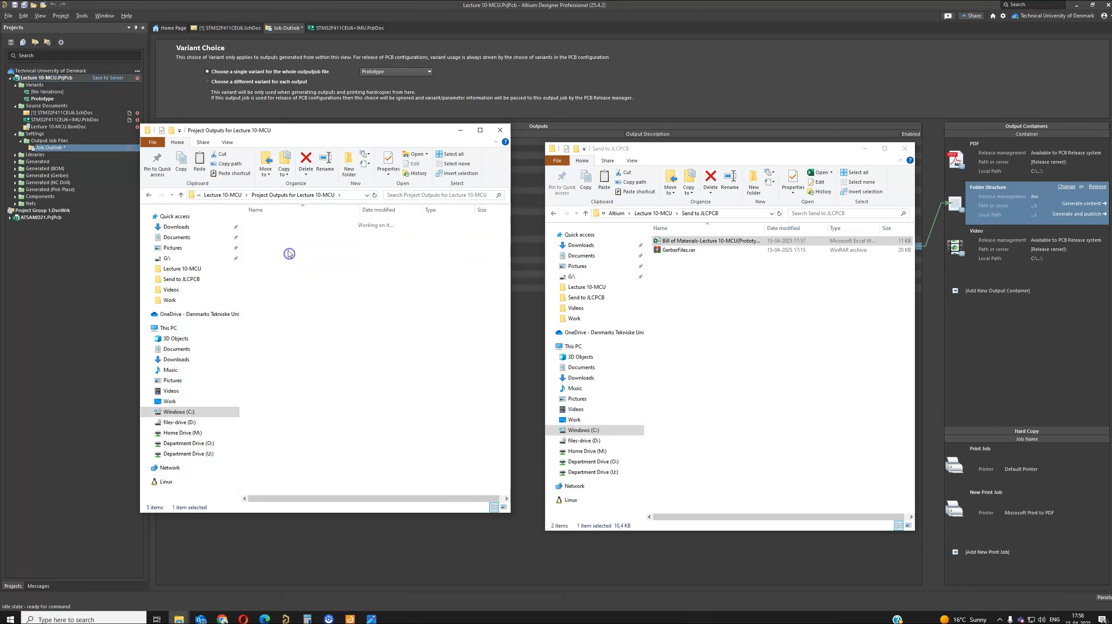
click(297, 224)
drag(297, 224, 679, 309)
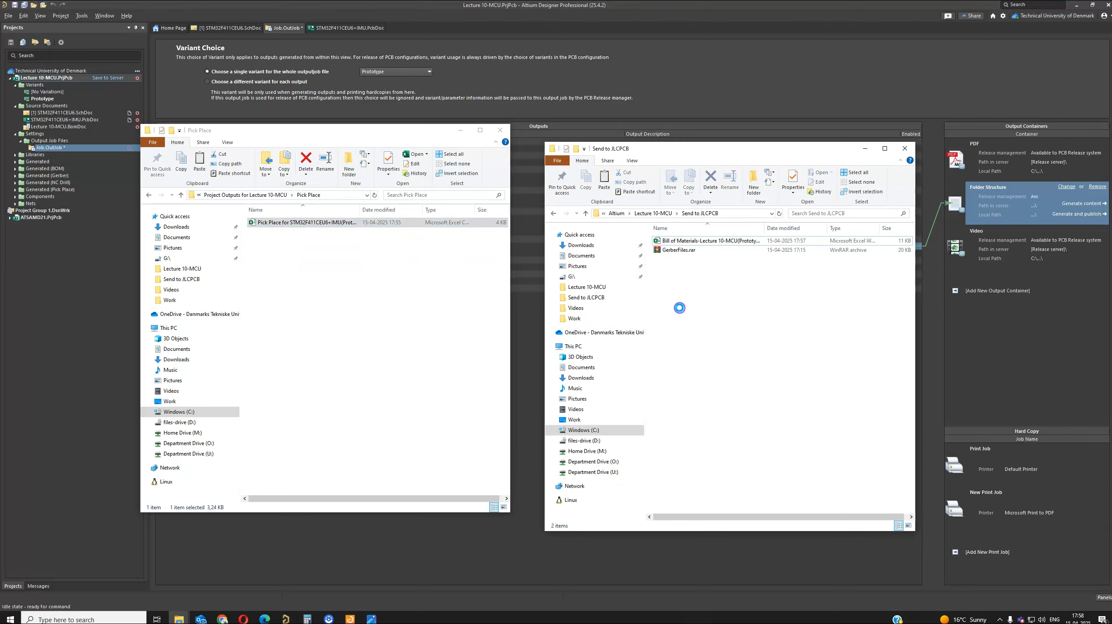
click(389, 262)
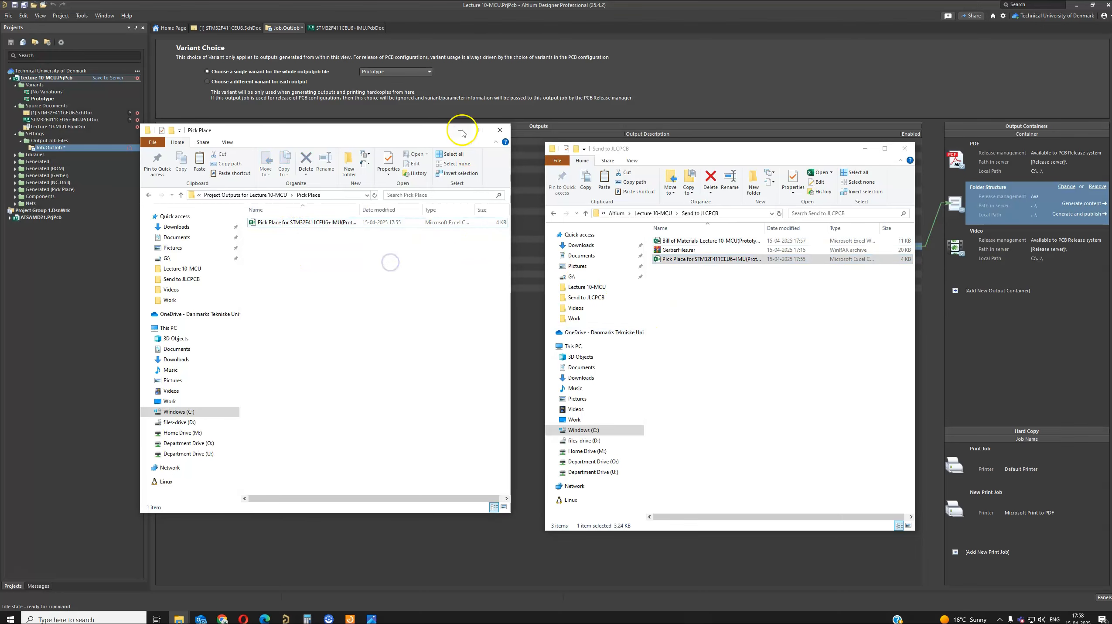
Step: Minimize the project outputs window and rename the bill of materials in Send to JLCPCB as BOM.xlsx
click(461, 131)
drag(640, 148, 422, 147)
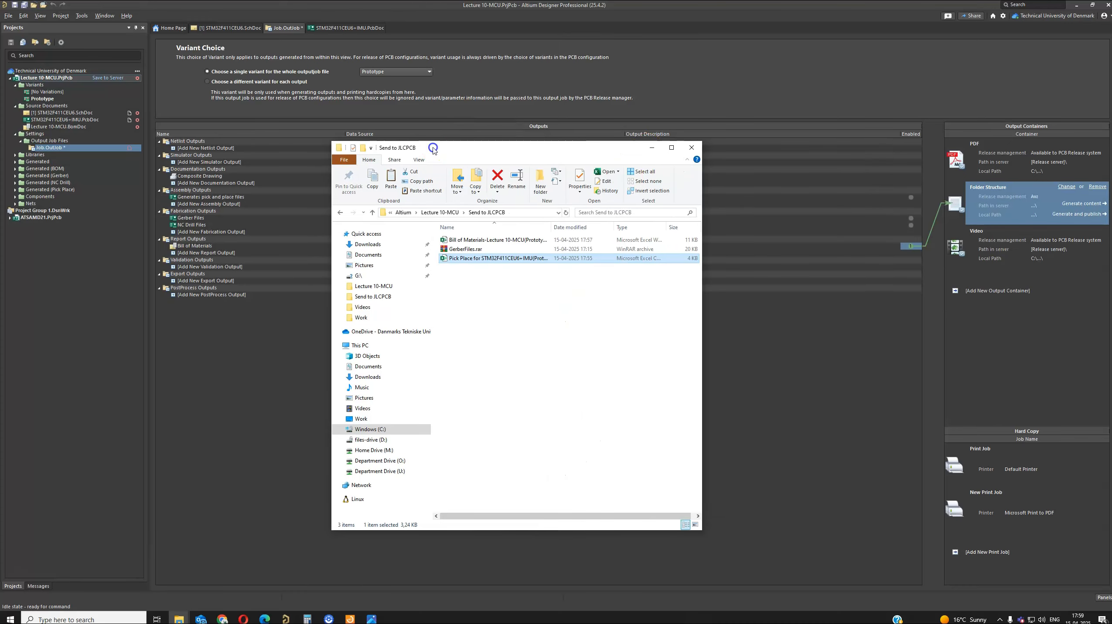
click(482, 241)
right_click(482, 243)
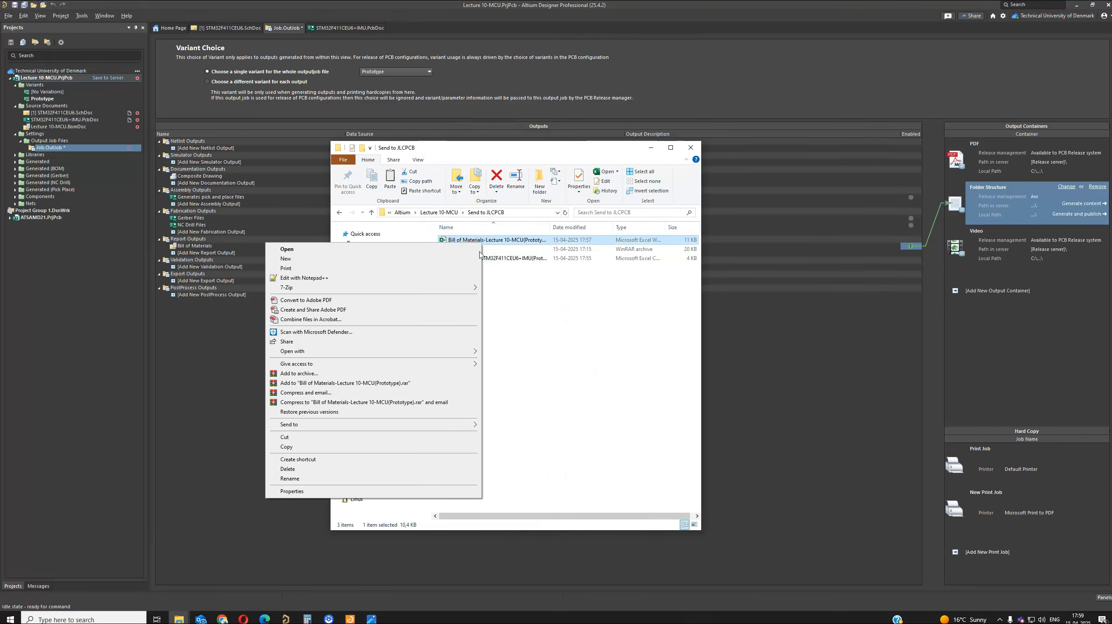
click(355, 479)
text(B)
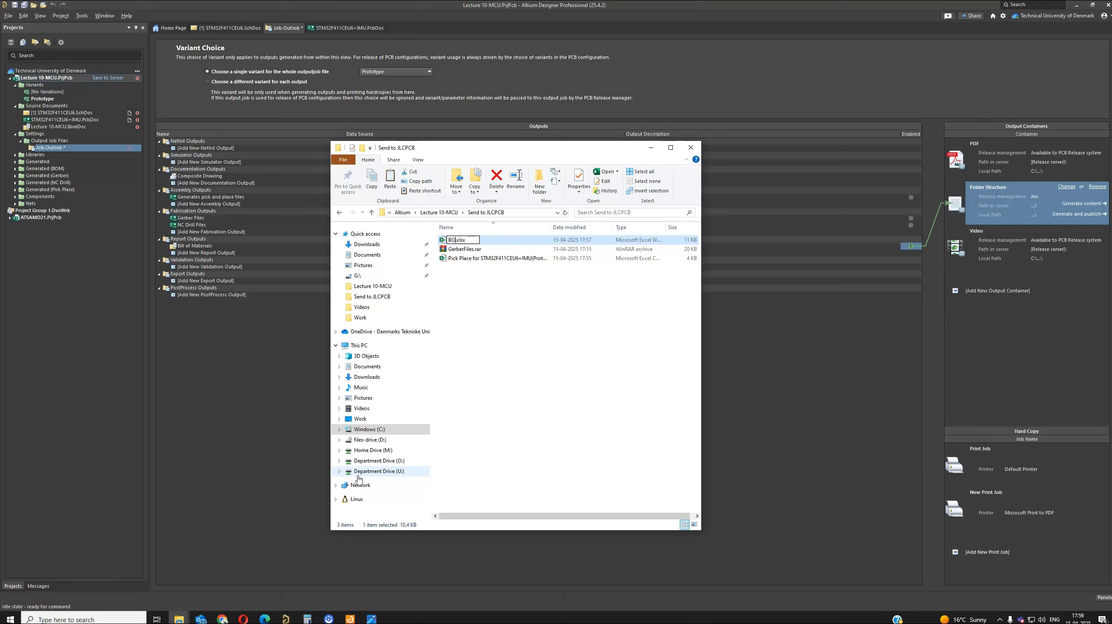
text(OM)
key(Return)
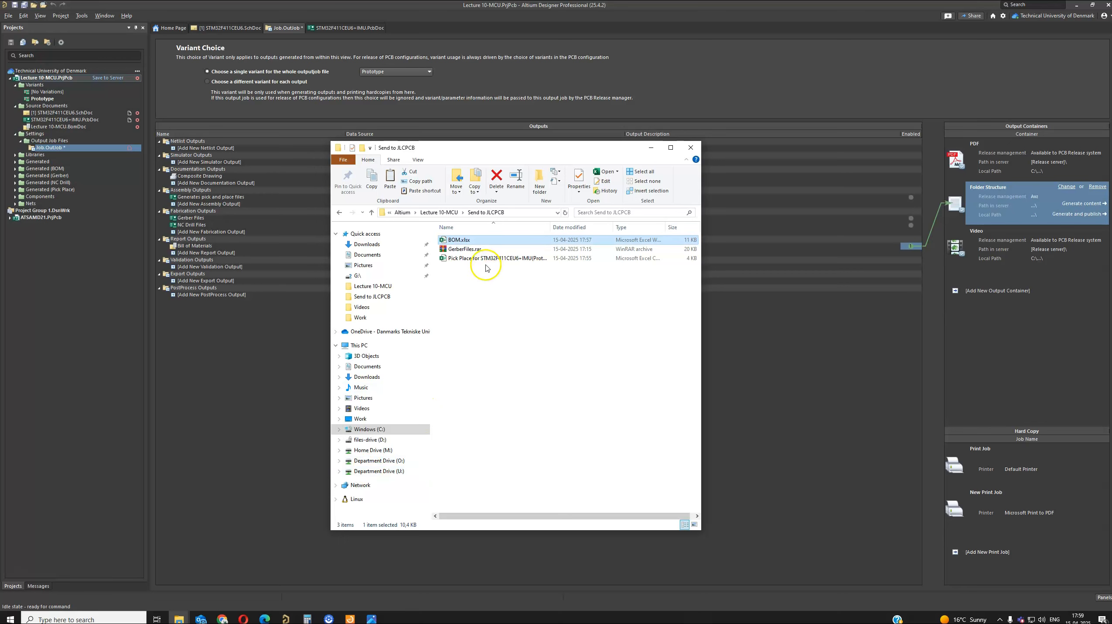
Step: Shorten the pick and place file's name in Send to JLCPCB to Pick Place.csv
click(480, 259)
right_click(480, 258)
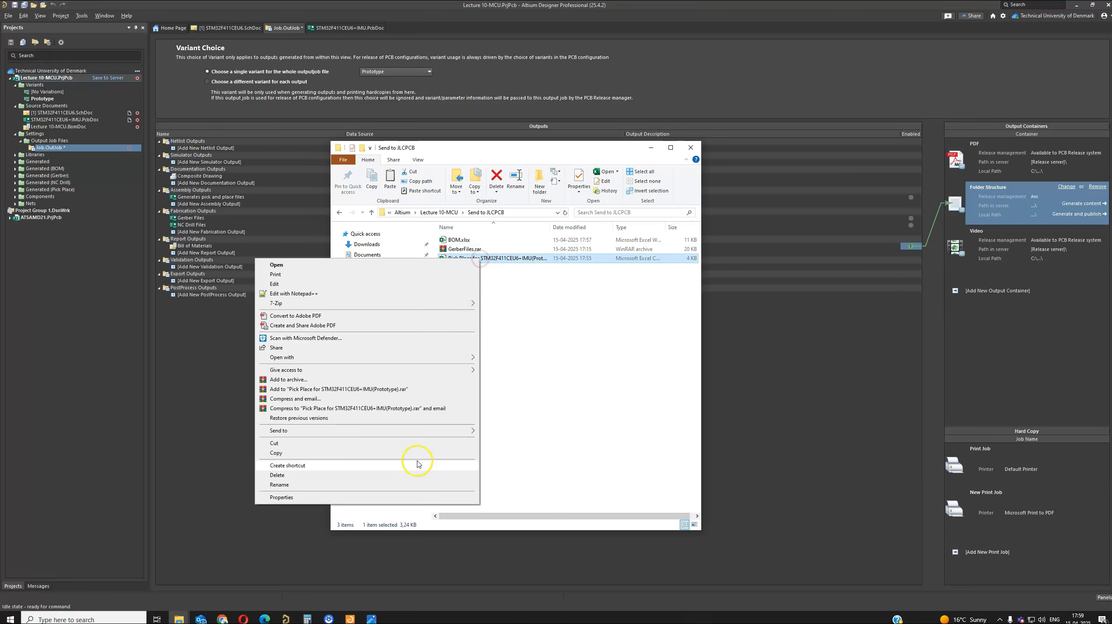
click(403, 485)
click(558, 259)
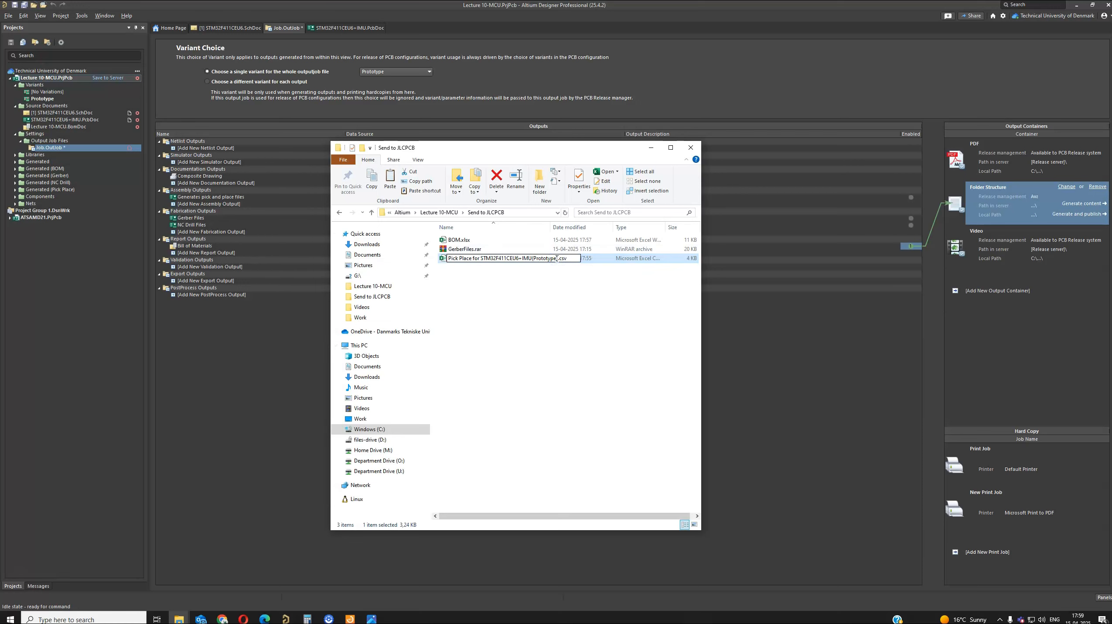
click(558, 259)
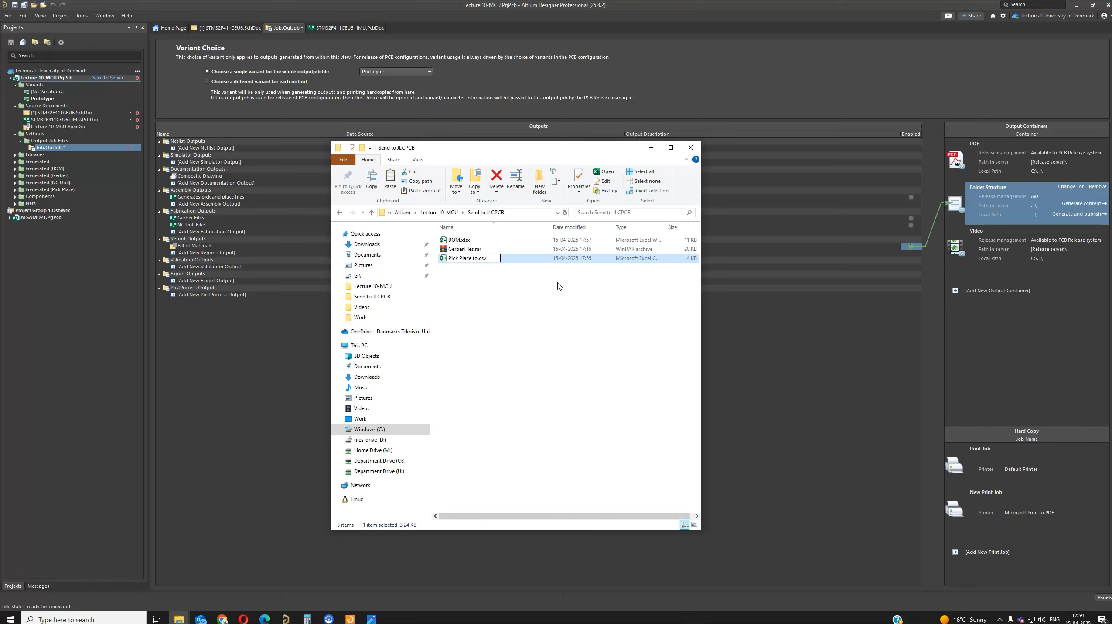
key(Return)
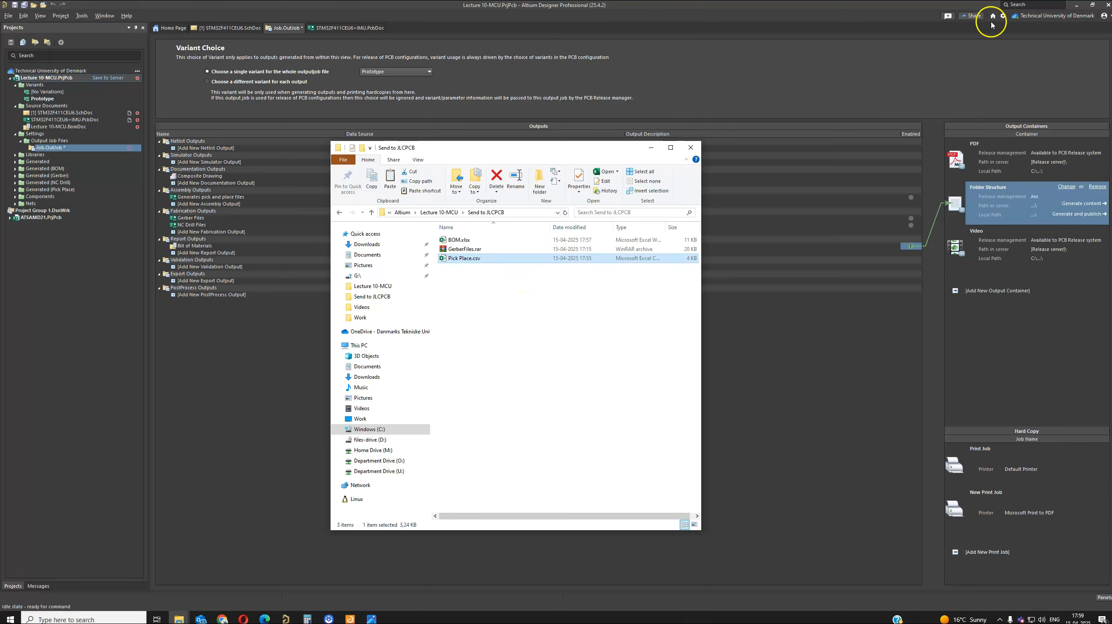
Step: Minimize Altium Designer and arrange the Send to JLCPCB folder side by side with the JLCPCB website in Chrome
click(1076, 5)
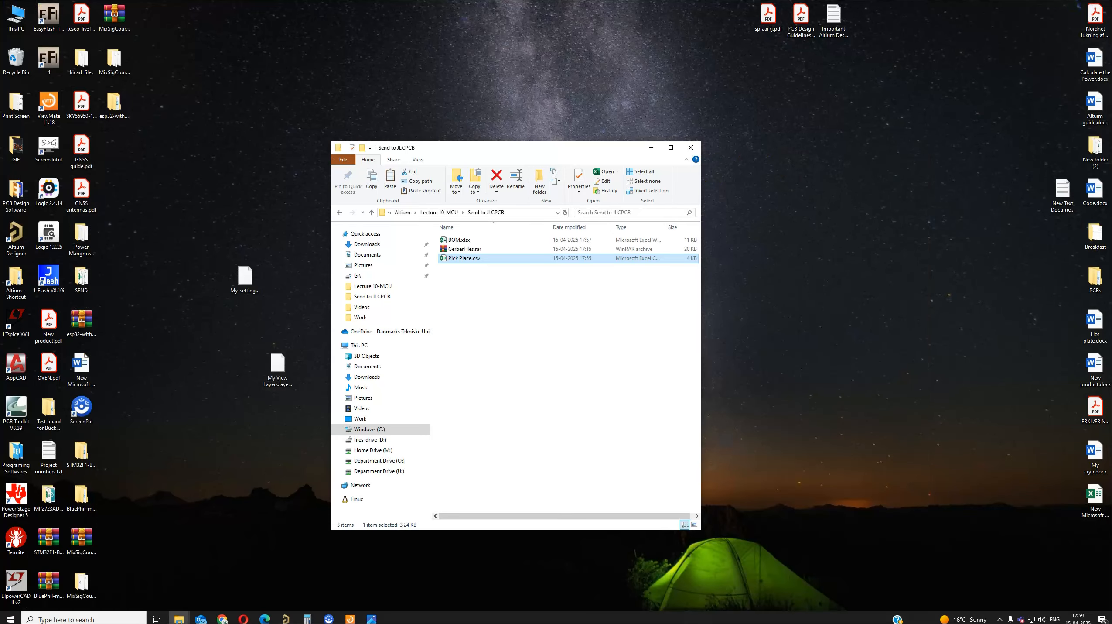
key(alt+Tab)
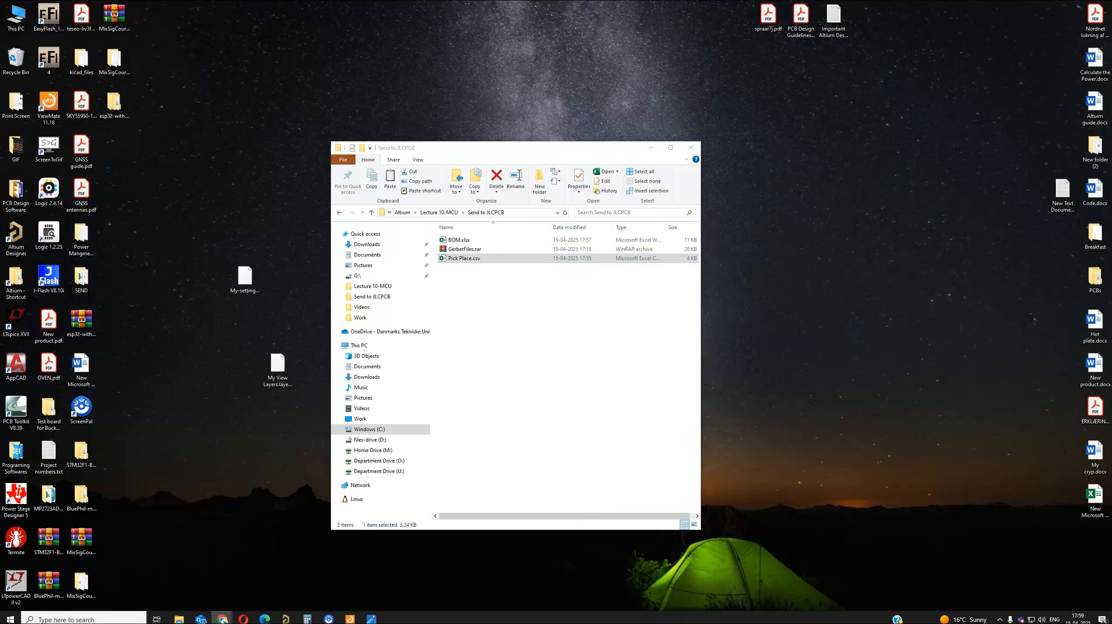
drag(1088, 229, 642, 140)
click(432, 149)
drag(433, 150, 98, 75)
drag(367, 455, 250, 551)
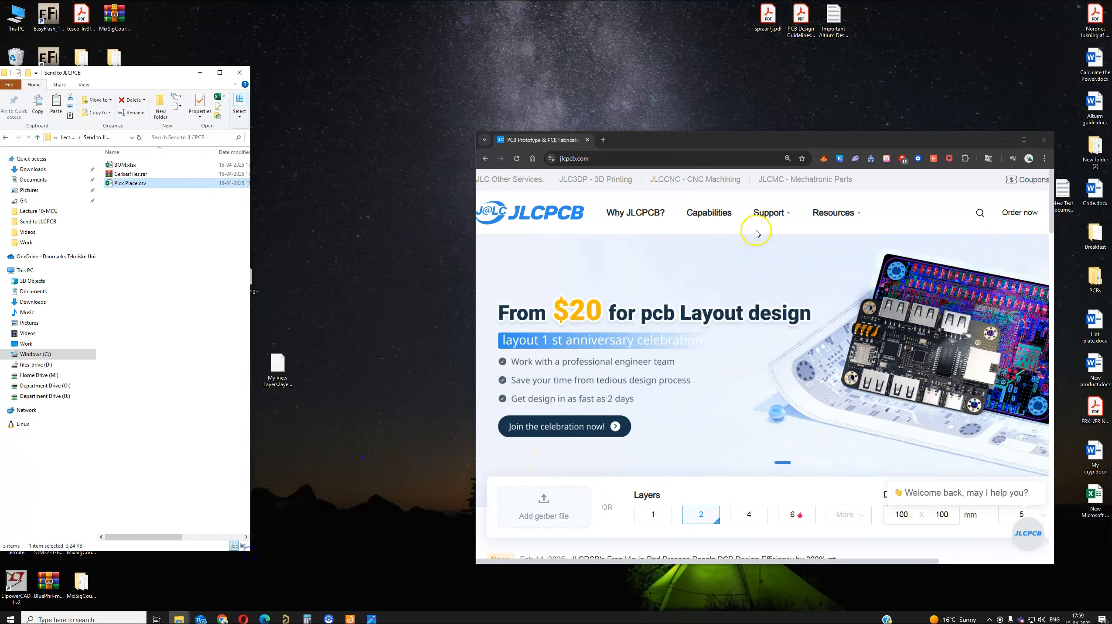
drag(715, 142, 529, 31)
drag(868, 451, 1062, 586)
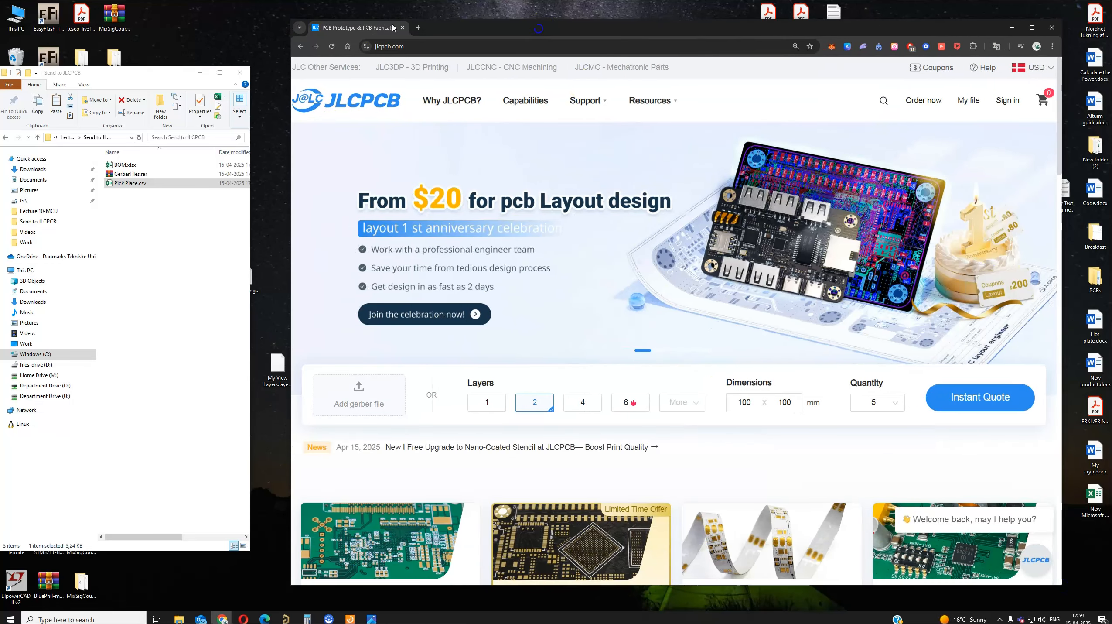
drag(292, 20, 258, 8)
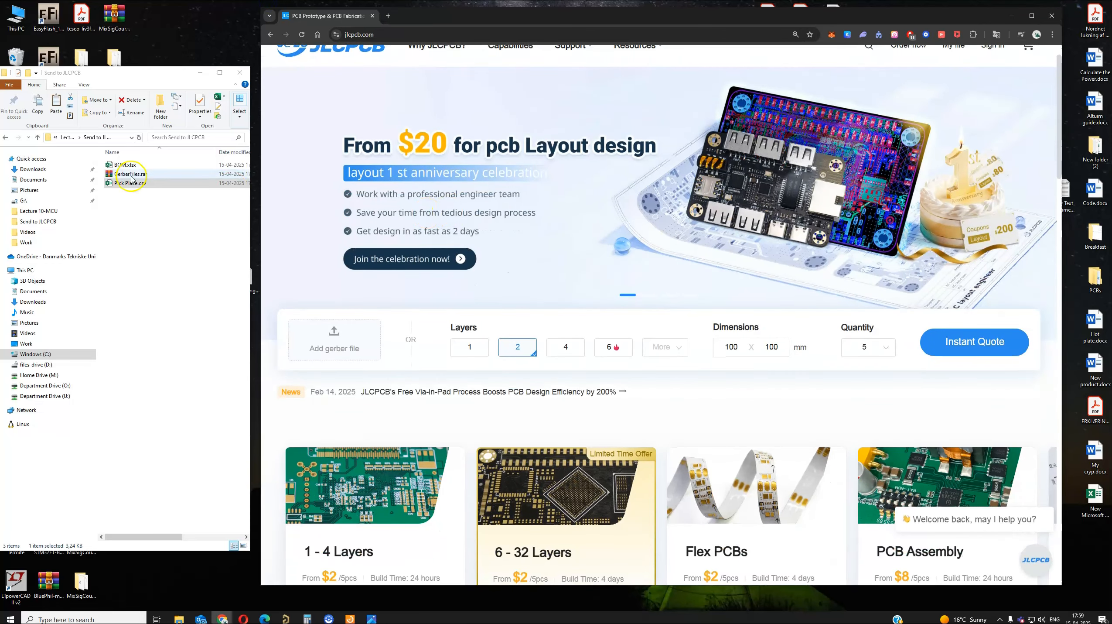
Step: Upload GerberFiles.rar to JLCPCB's gerber file area and maximize the browser on the quote page
click(132, 174)
drag(133, 177, 341, 350)
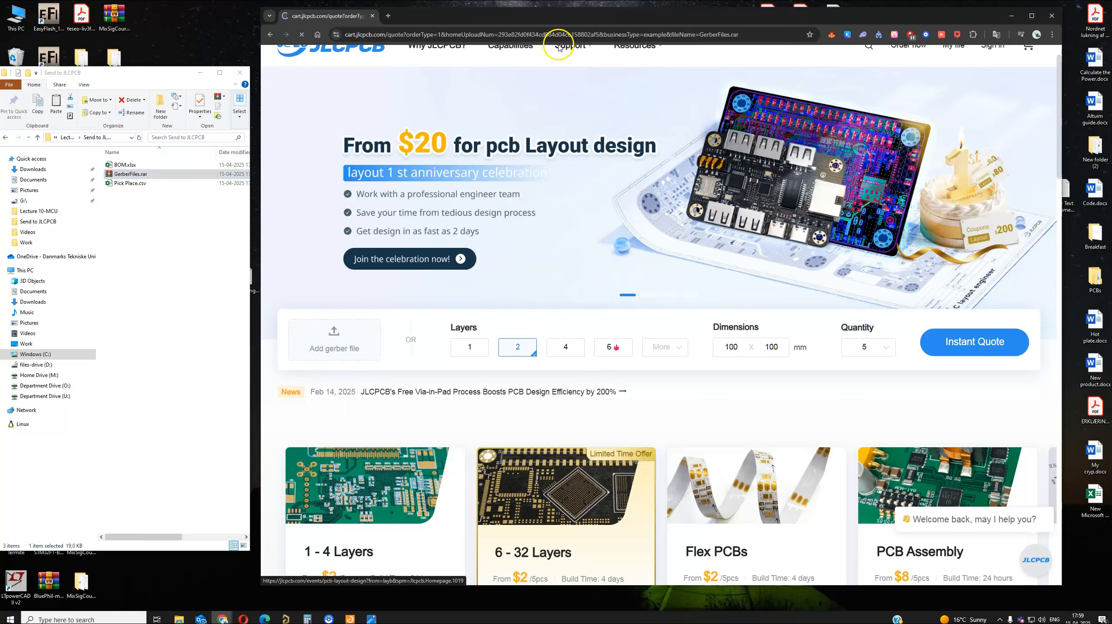
drag(558, 12, 549, 3)
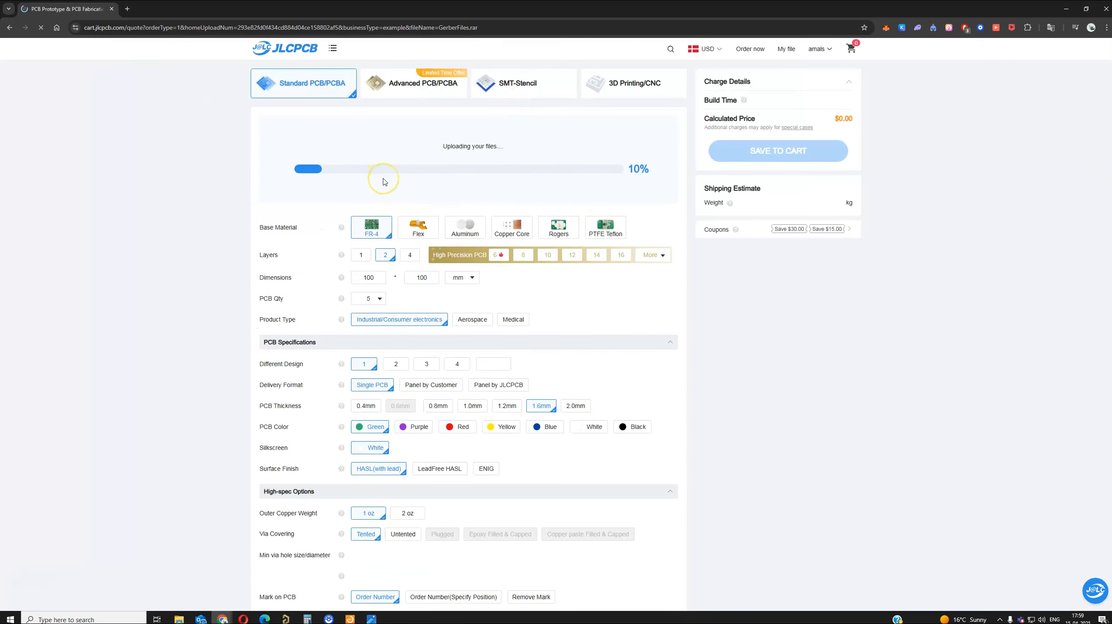
ctrl+scroll(384, 182, up, 1)
ctrl+scroll(384, 182, up, 1)
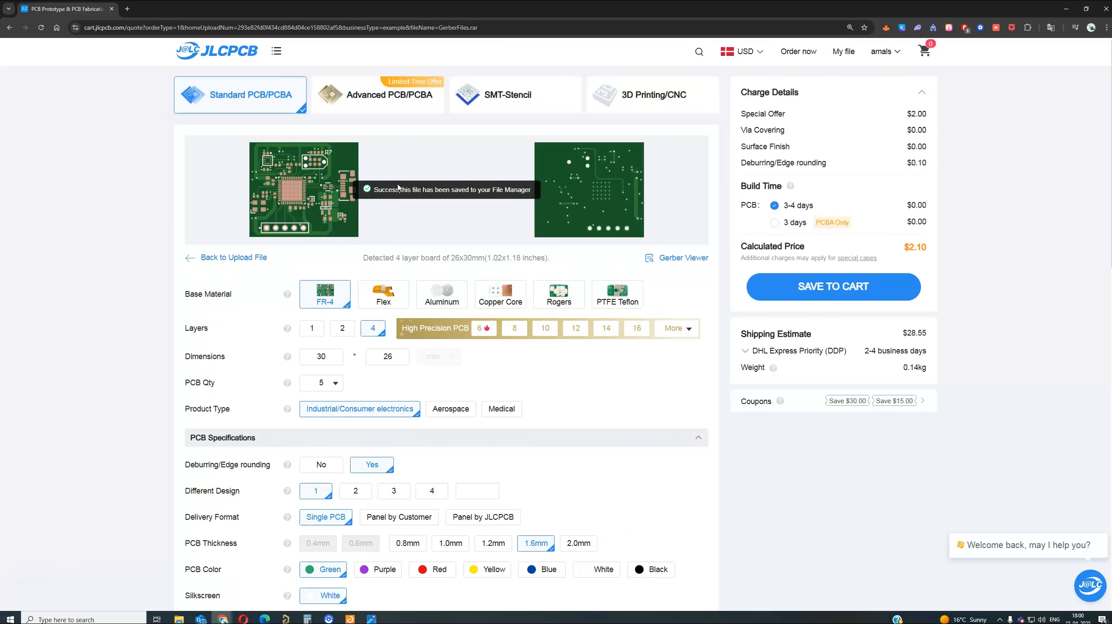
Step: Open the uploaded board in the Gerber Viewer and inspect its top and bottom sides in 2D, then in 3D
click(668, 259)
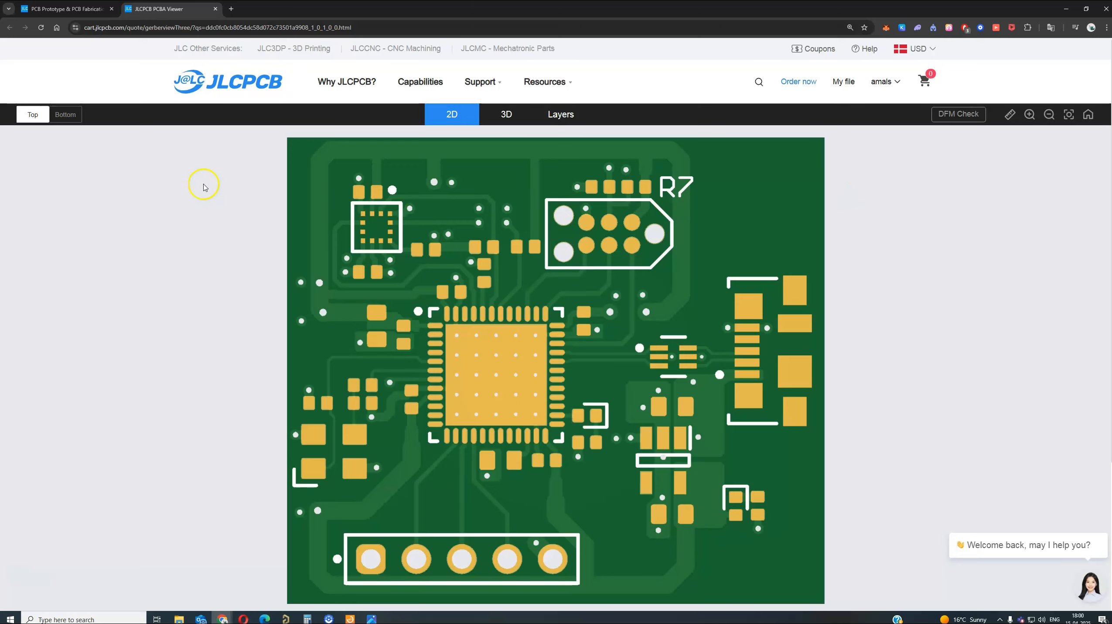
click(69, 116)
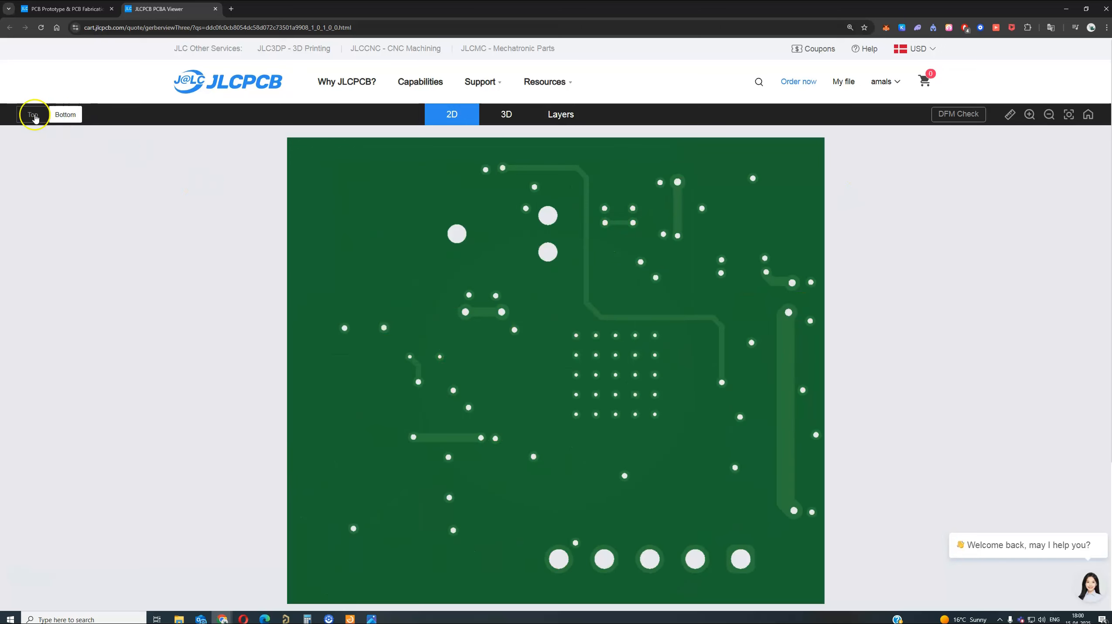
click(34, 116)
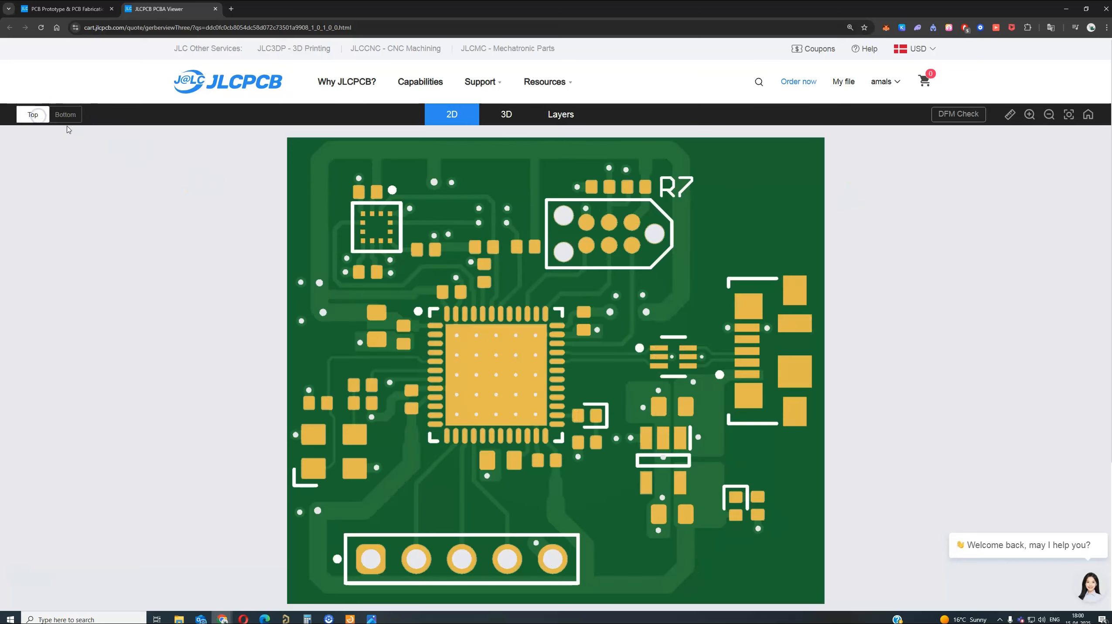
click(500, 118)
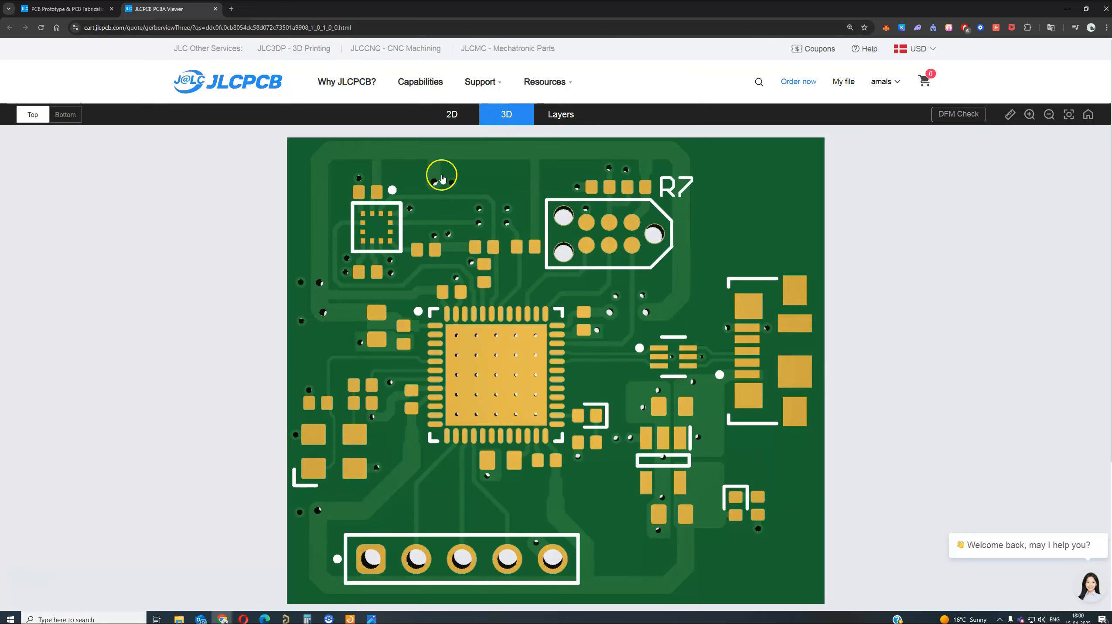
Step: Show the board's individual layers and hide the Top Paste Mask and Top Solder Mask layers
click(555, 115)
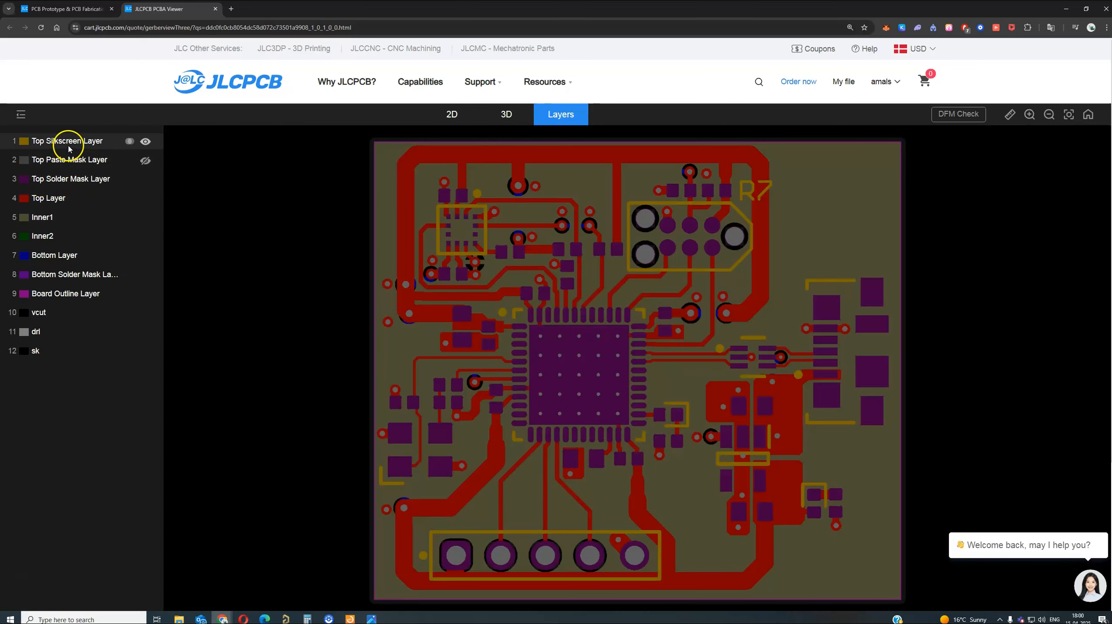
click(148, 161)
click(145, 180)
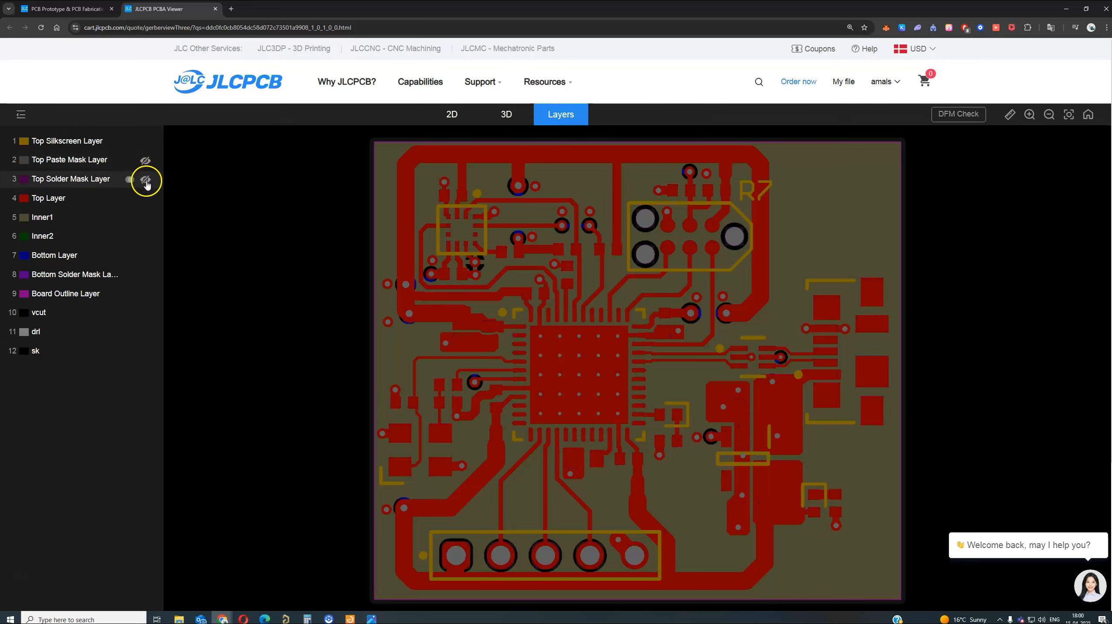
Step: Toggle the visibility of the Top Solder Mask Layer and Top Layer to compare them, and close the Gerber Viewer
click(146, 180)
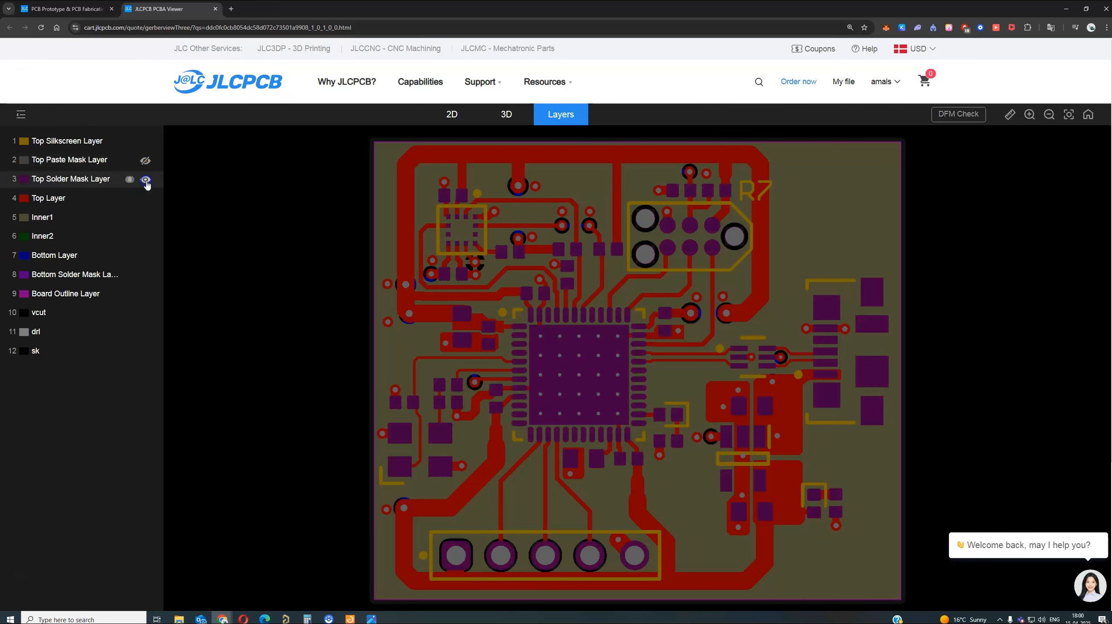
click(145, 180)
click(147, 199)
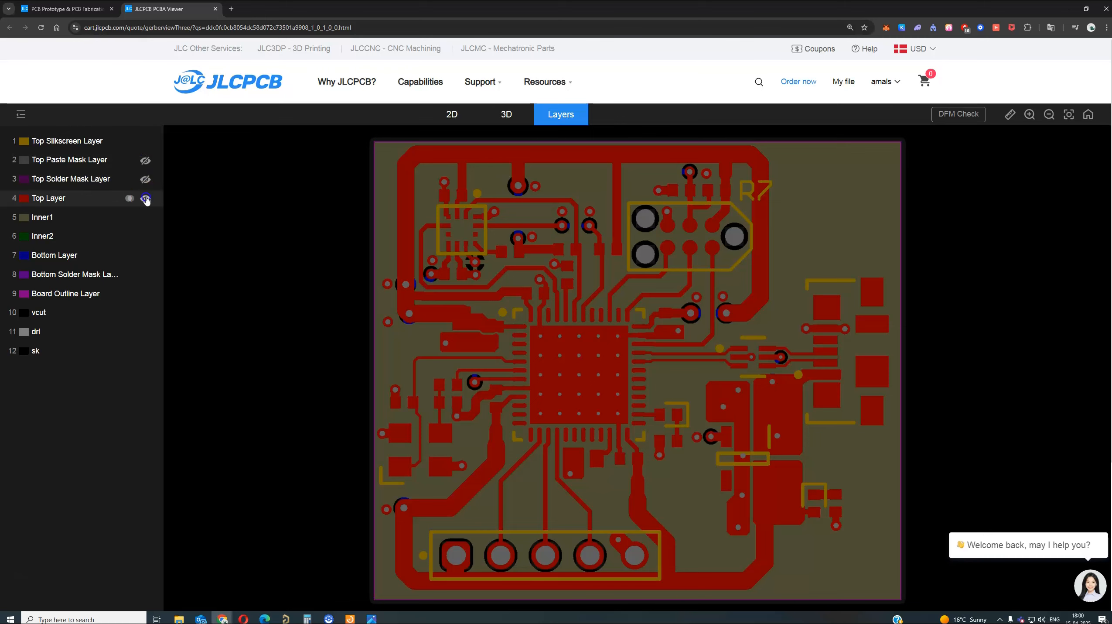
click(146, 199)
click(146, 199)
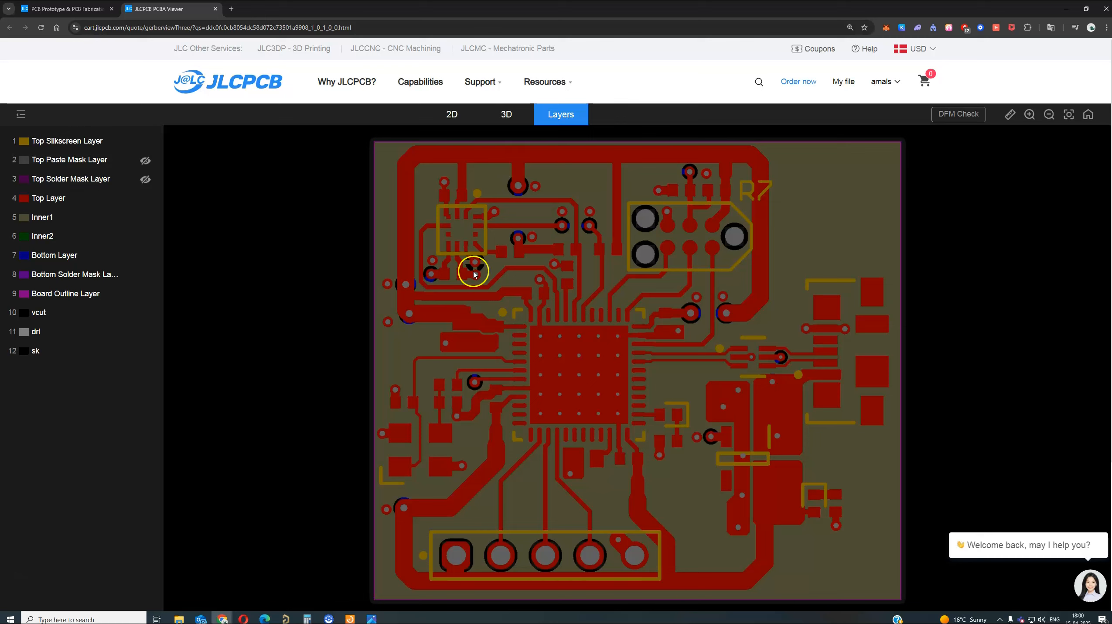
click(215, 9)
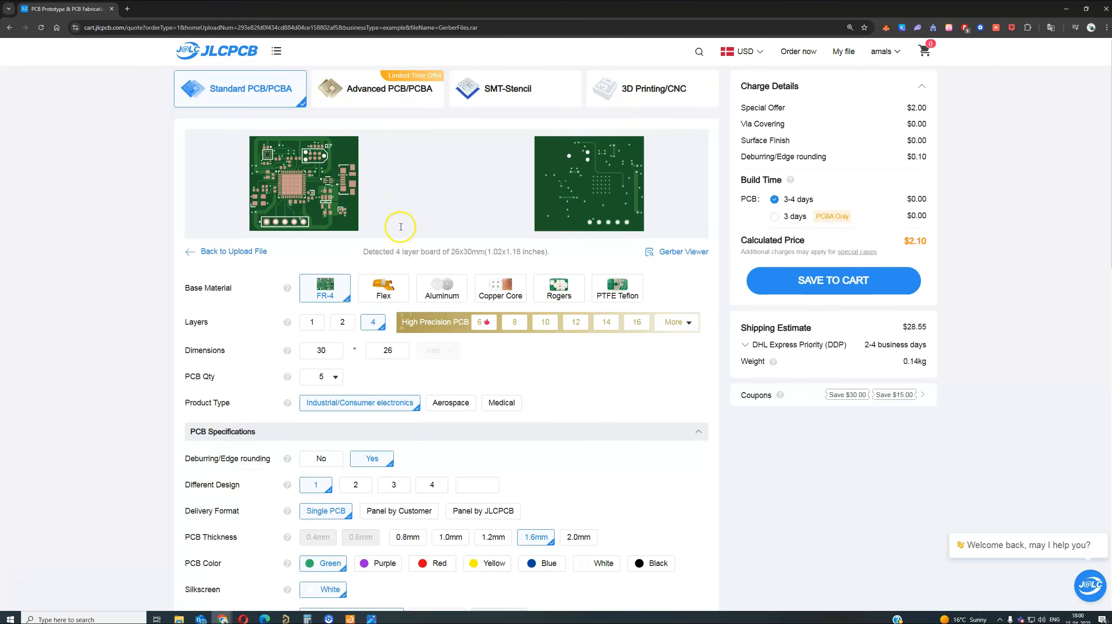
Step: Review the board's base material, layers, dimensions, quantity and PCB specifications on the quote page
scroll(400, 227, down, 3)
scroll(380, 231, up, 2)
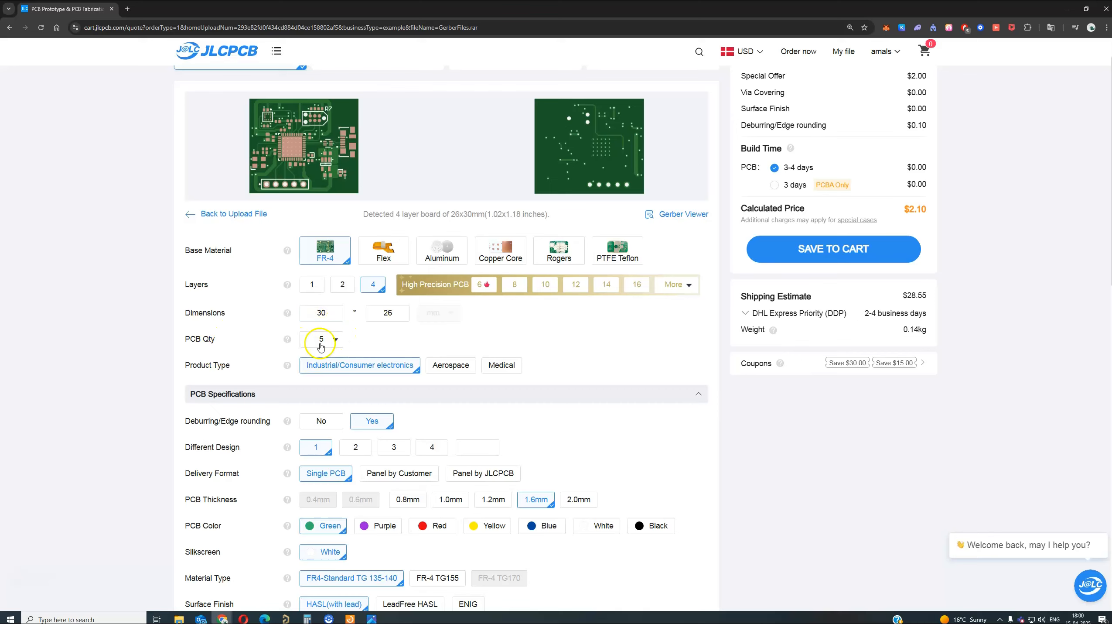
scroll(530, 351, down, 4)
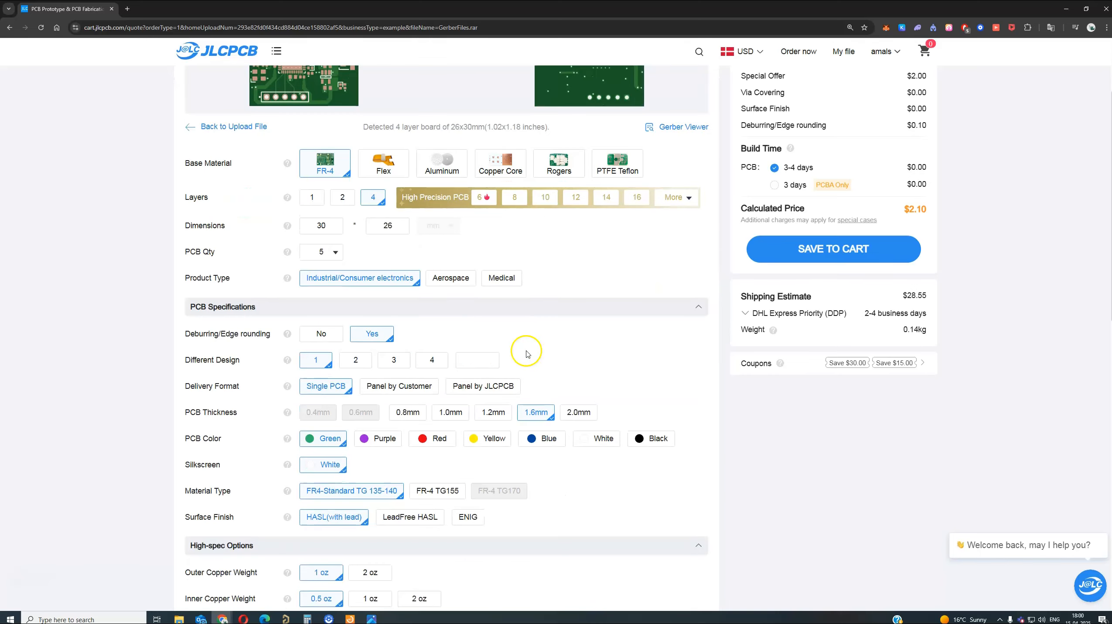
scroll(443, 267, down, 1)
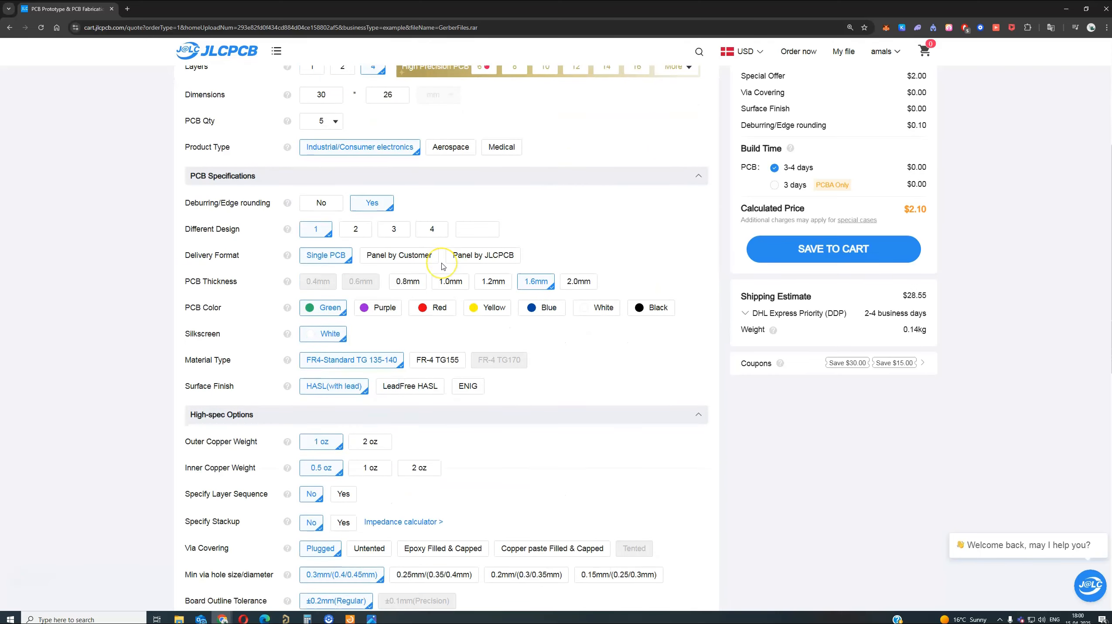
scroll(443, 266, down, 1)
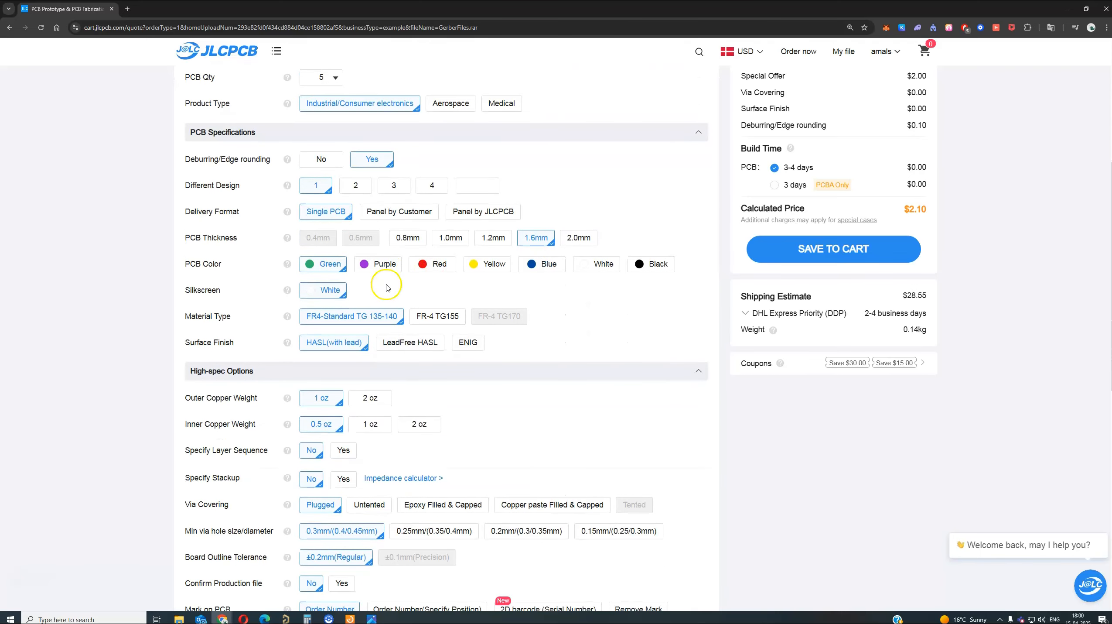
scroll(397, 297, up, 2)
scroll(396, 297, down, 2)
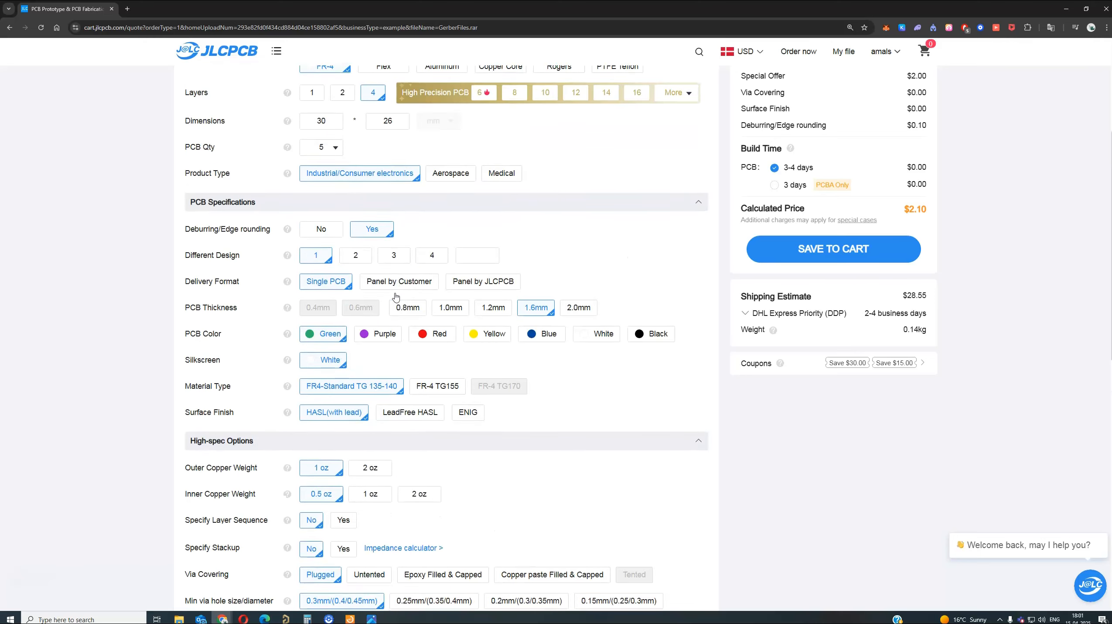
scroll(397, 297, down, 1)
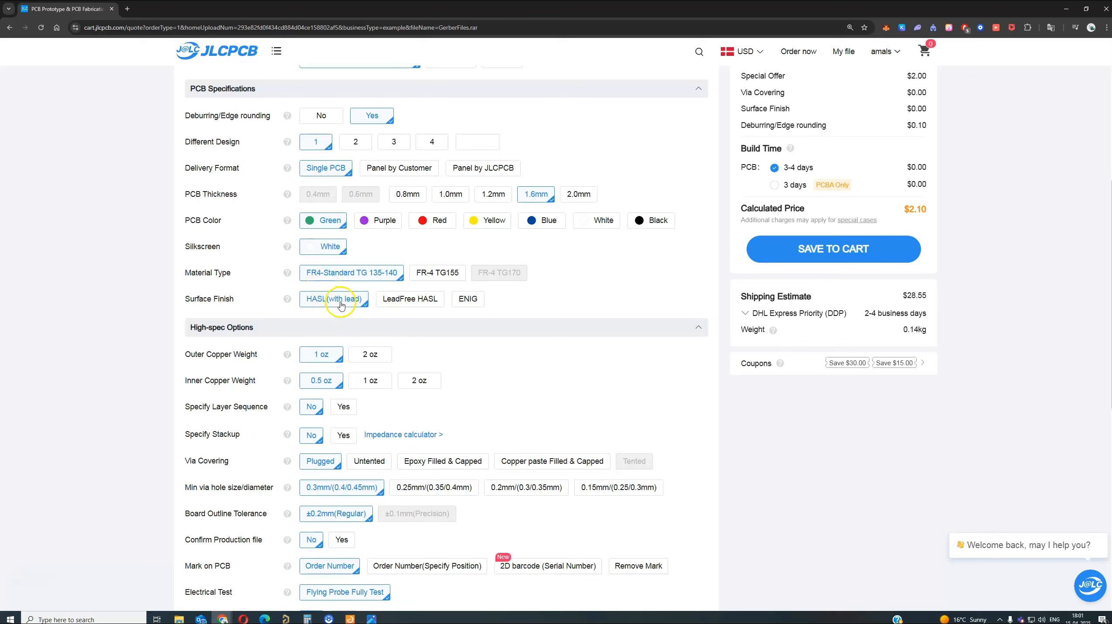
Step: Compare the calculated price for the LeadFree HASL and ENIG surface finishes, and return to HASL(with lead)
click(419, 307)
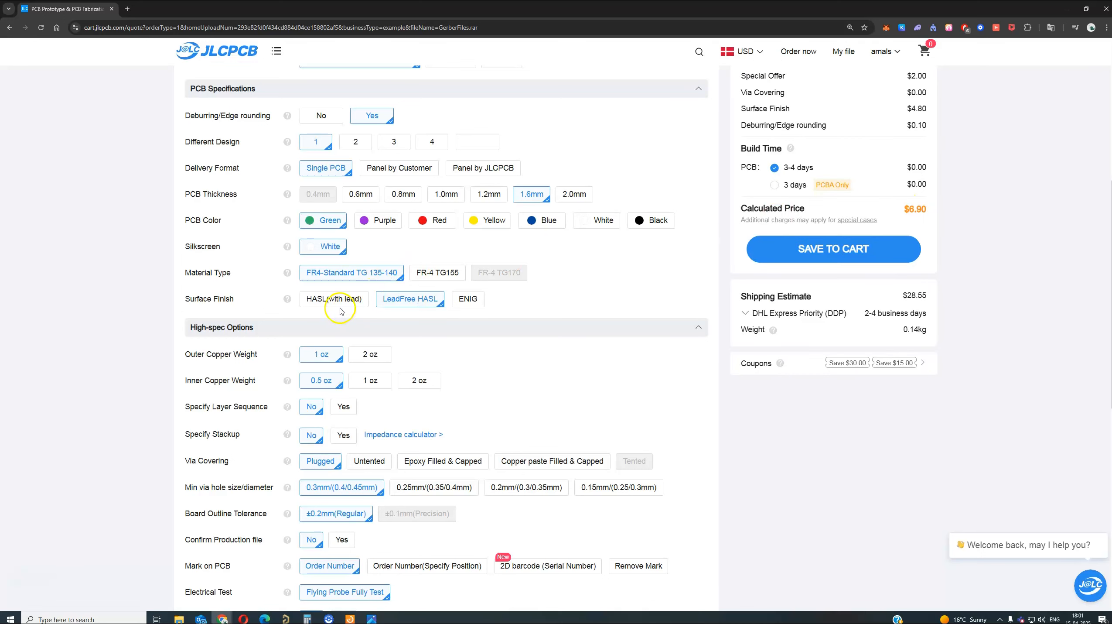
click(467, 300)
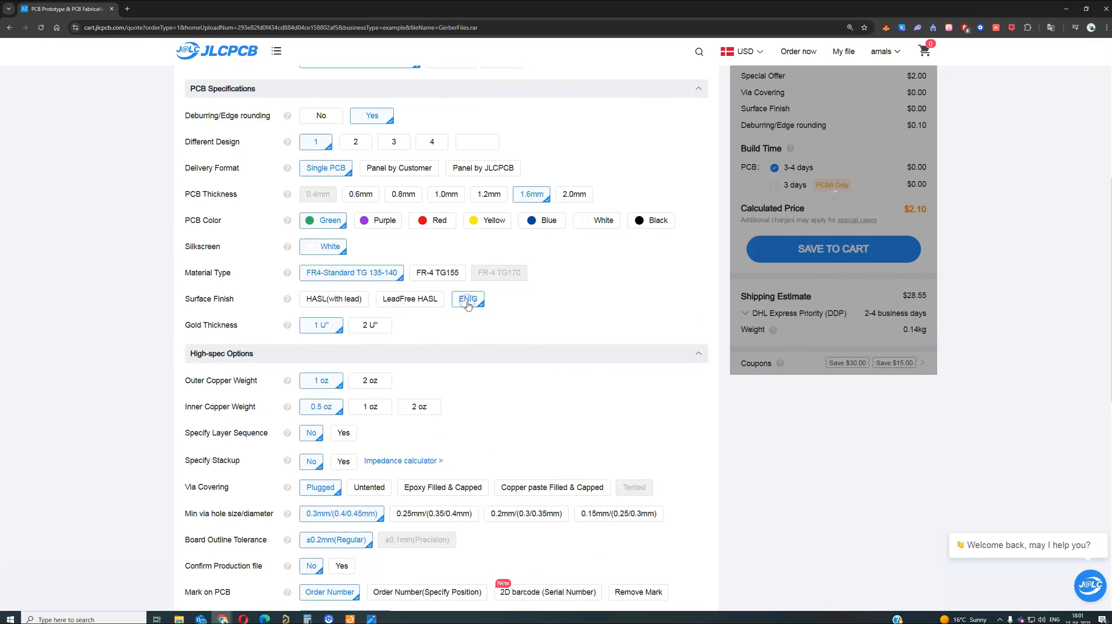
click(287, 300)
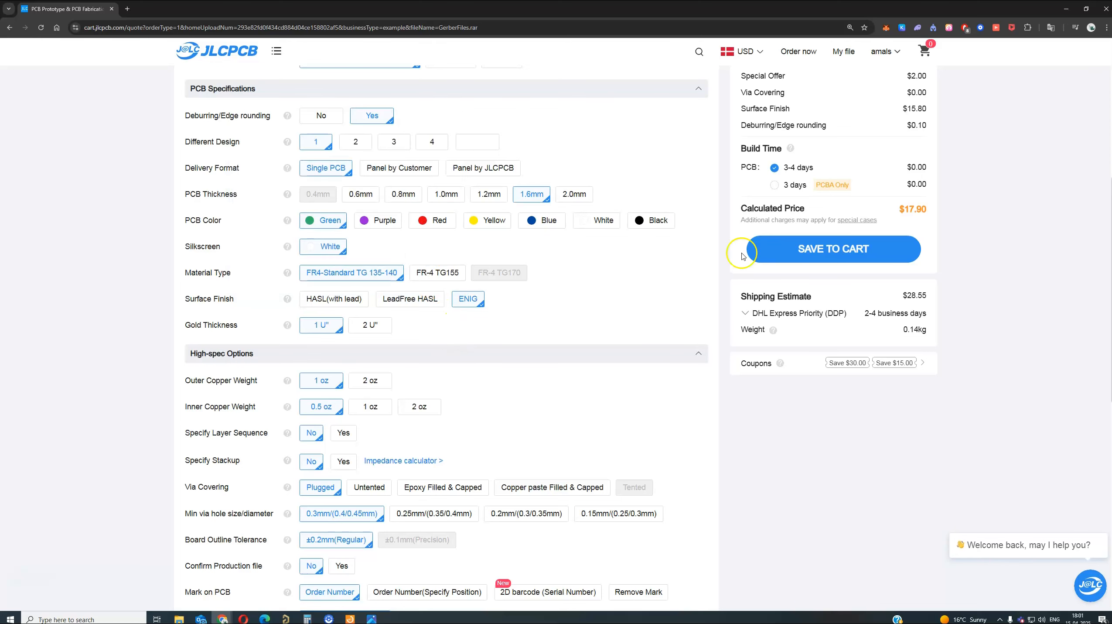
click(321, 299)
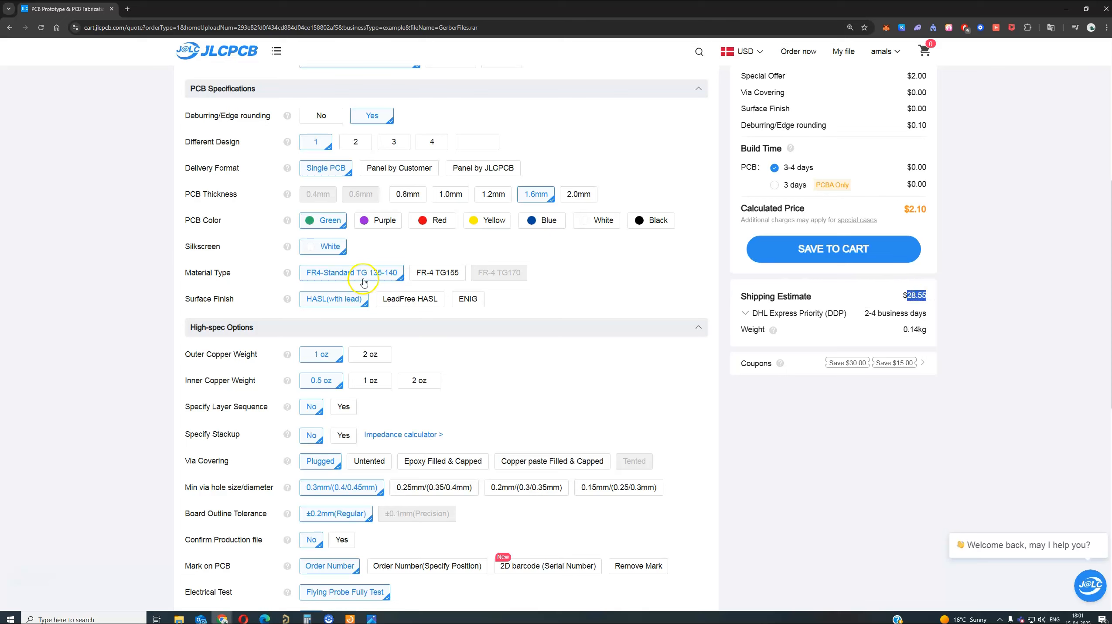
drag(909, 212, 930, 210)
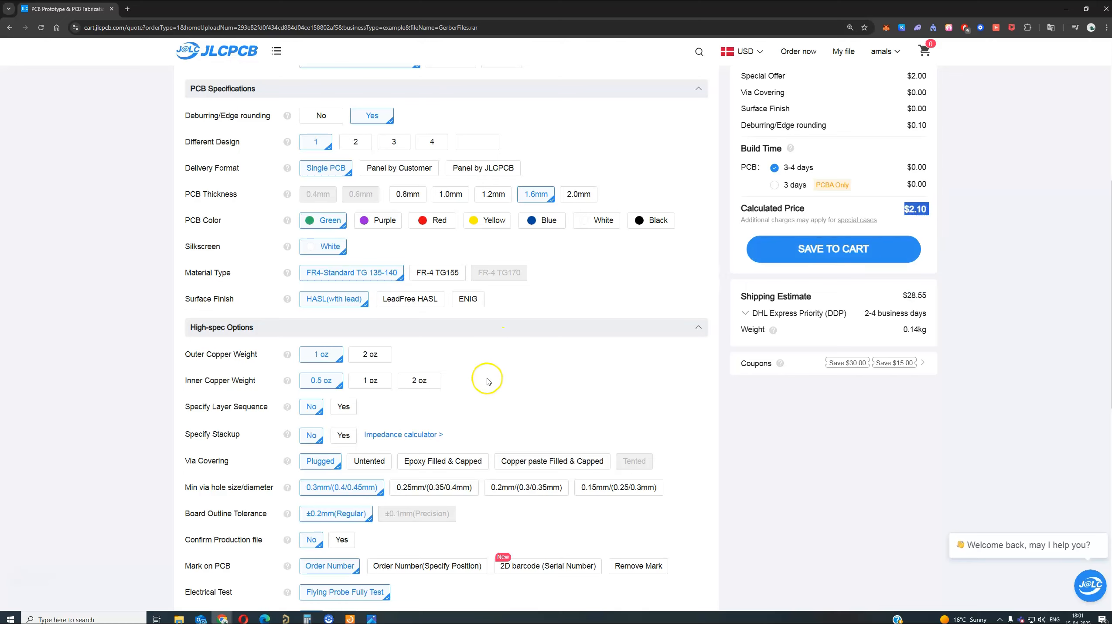
Step: Specify a custom layer stackup for the board and confirm JLC04161H-3313
scroll(478, 375, down, 1)
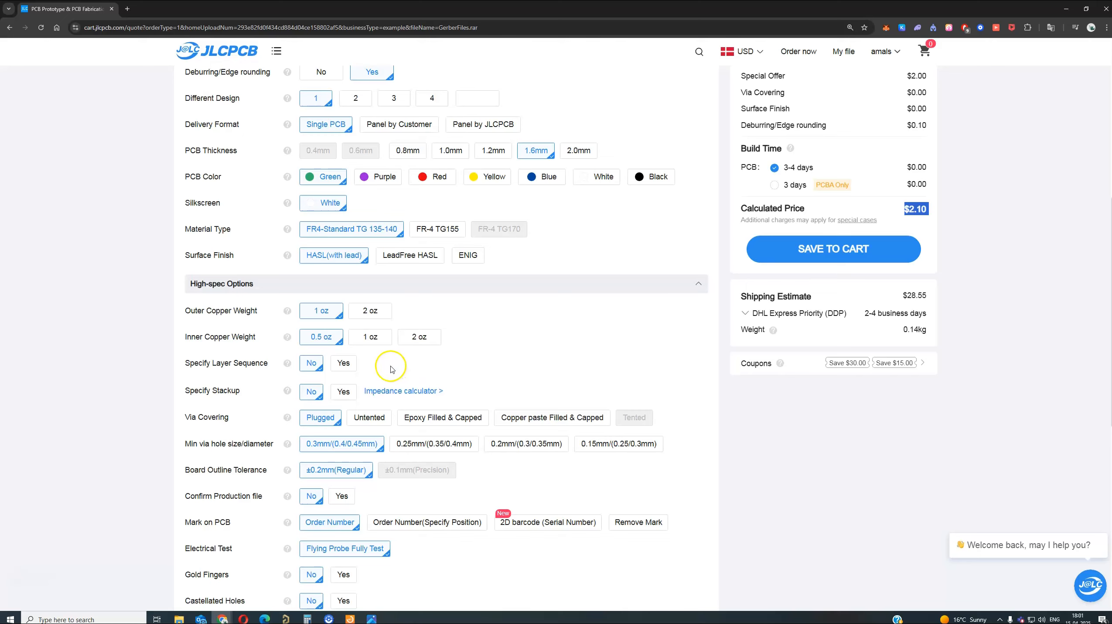
click(335, 391)
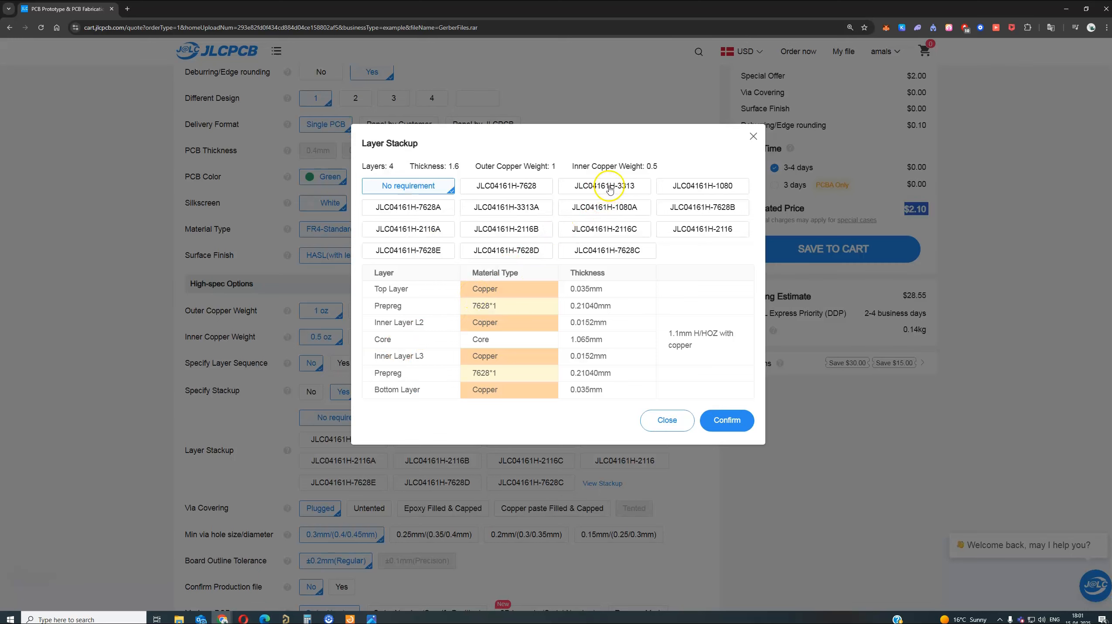
click(610, 188)
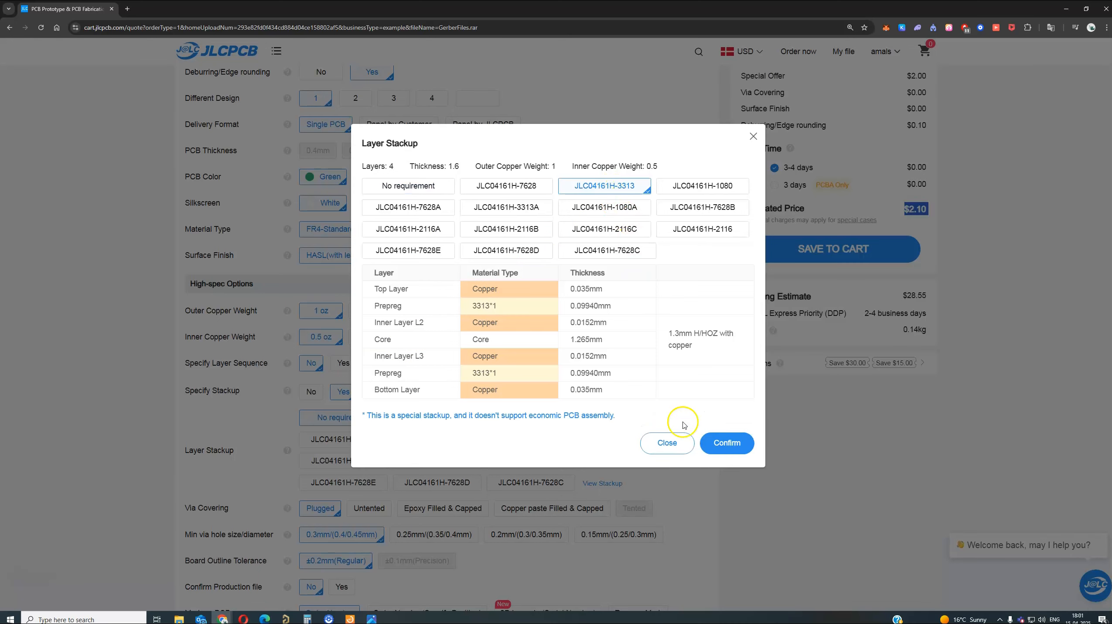
click(729, 441)
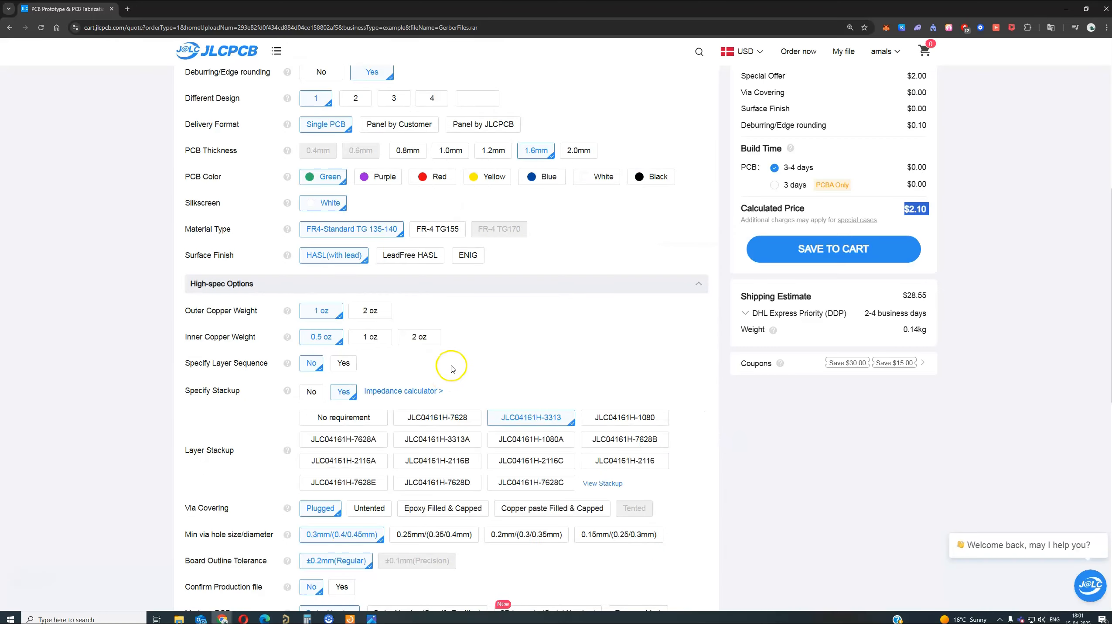
Step: Set the Mark on PCB option to Remove Mark
scroll(454, 368, down, 3)
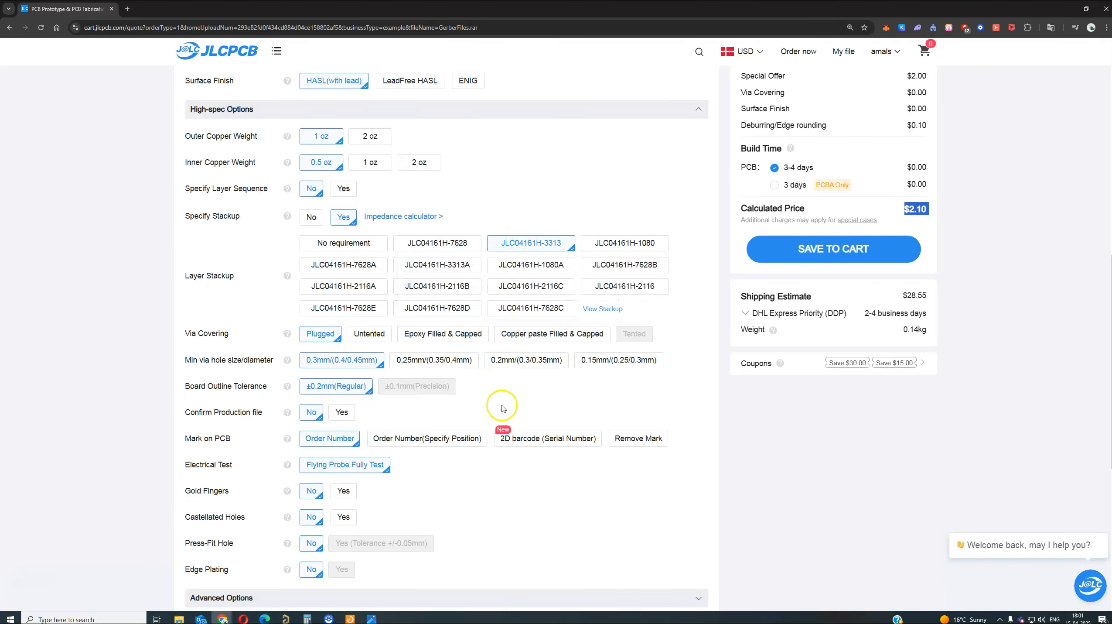
scroll(485, 405, down, 1)
scroll(486, 405, down, 2)
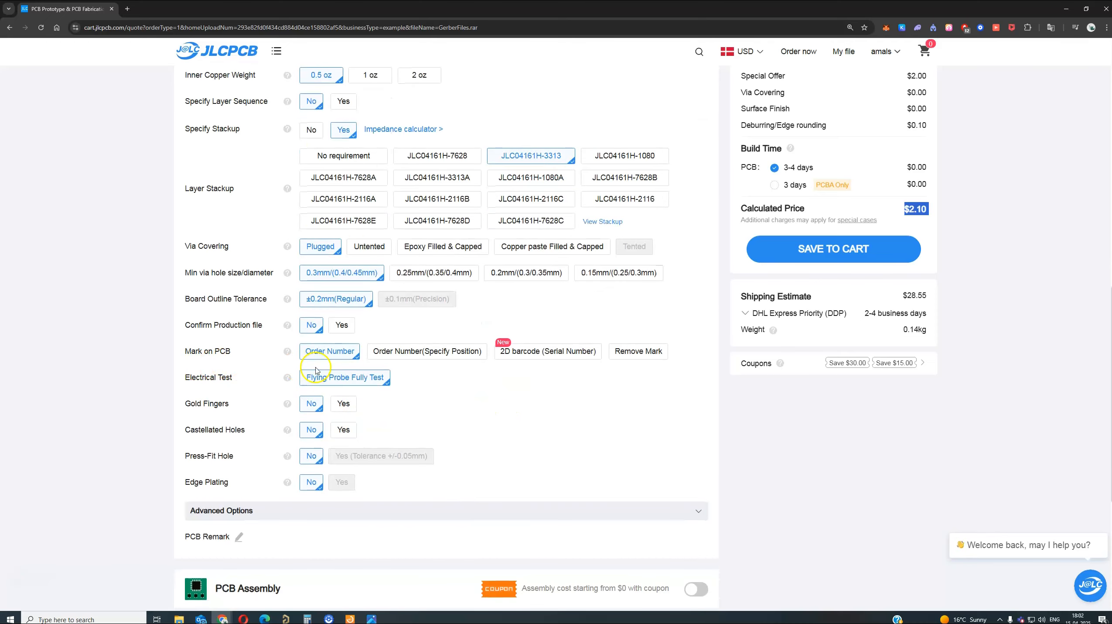
click(629, 353)
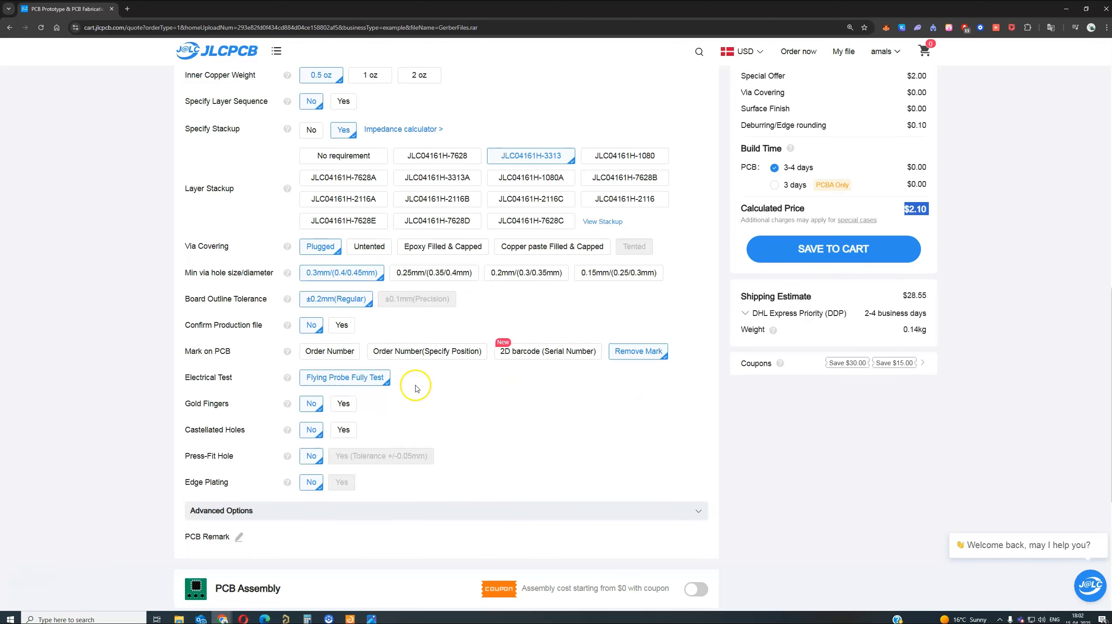
Step: Examine the help for the electrical test and surface finish, and review the gold fingers, castellated holes, press-fit hole and edge plating options
scroll(417, 388, down, 1)
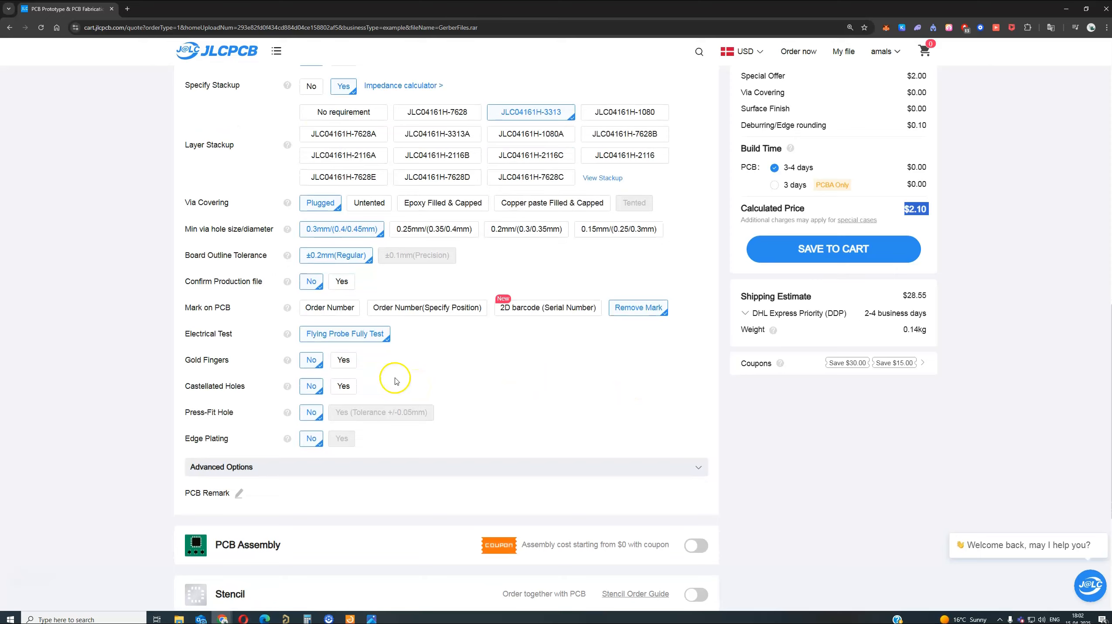
scroll(387, 378, down, 1)
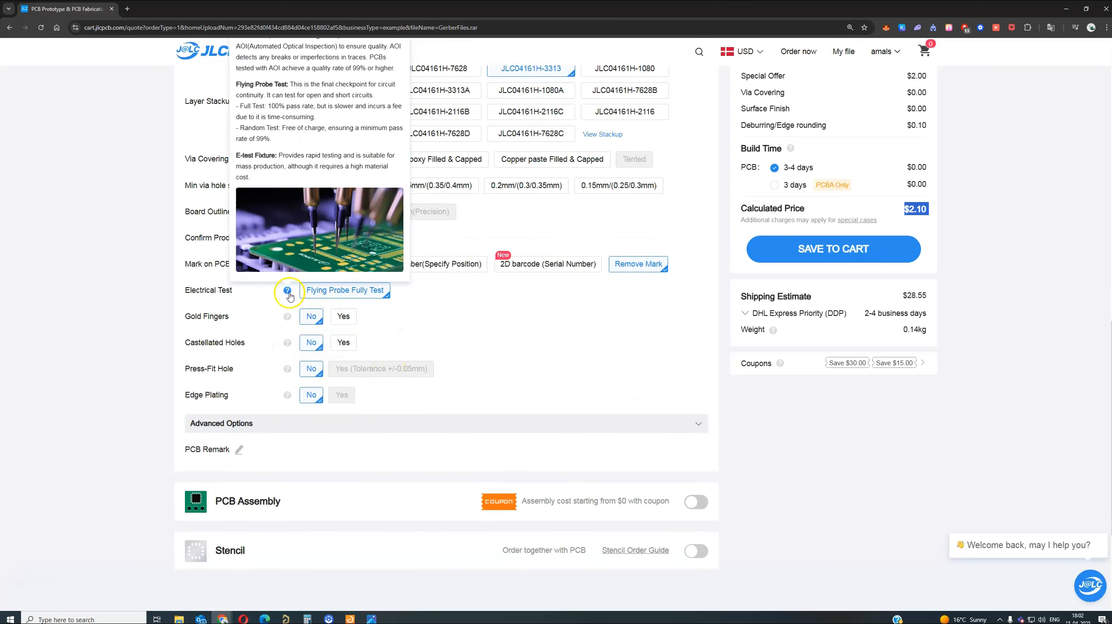
mouse_move(276, 292)
mouse_move(288, 317)
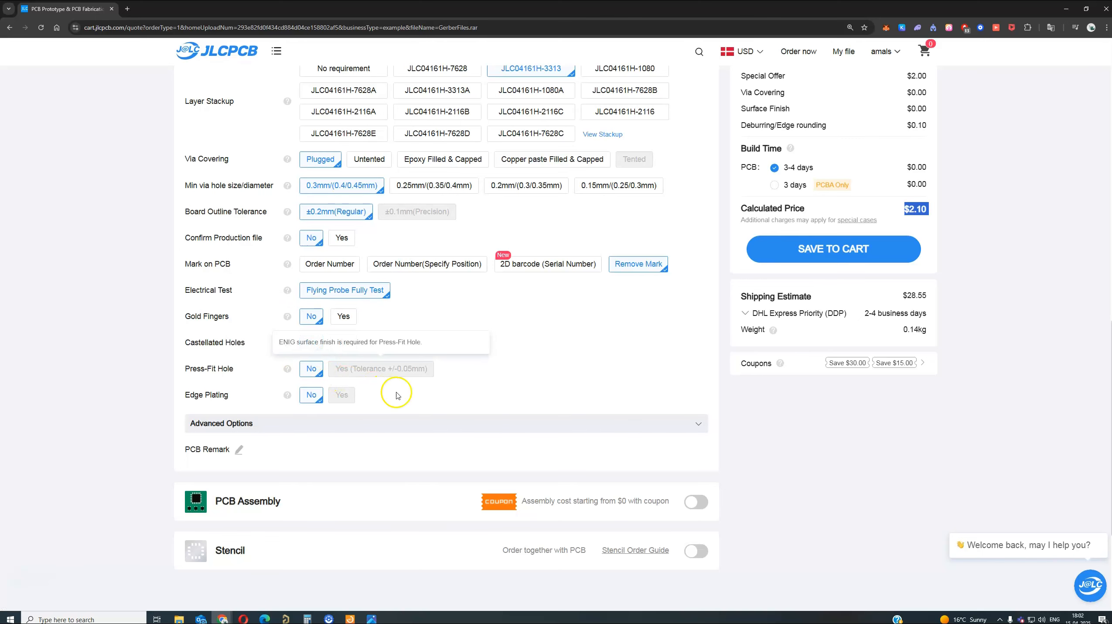
scroll(394, 396, up, 5)
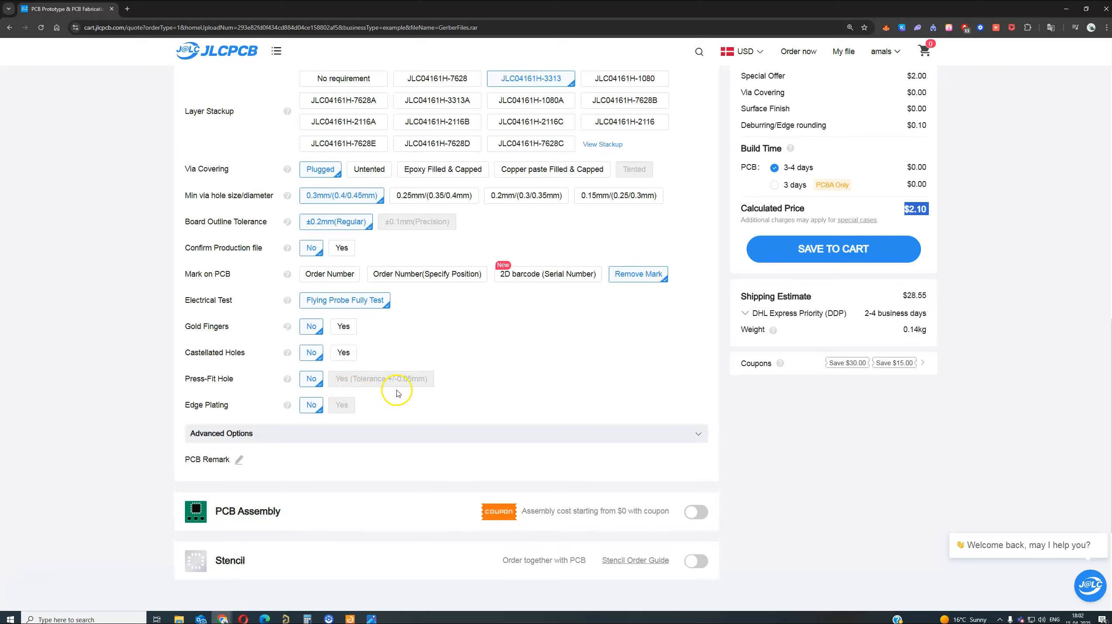
scroll(394, 391, down, 4)
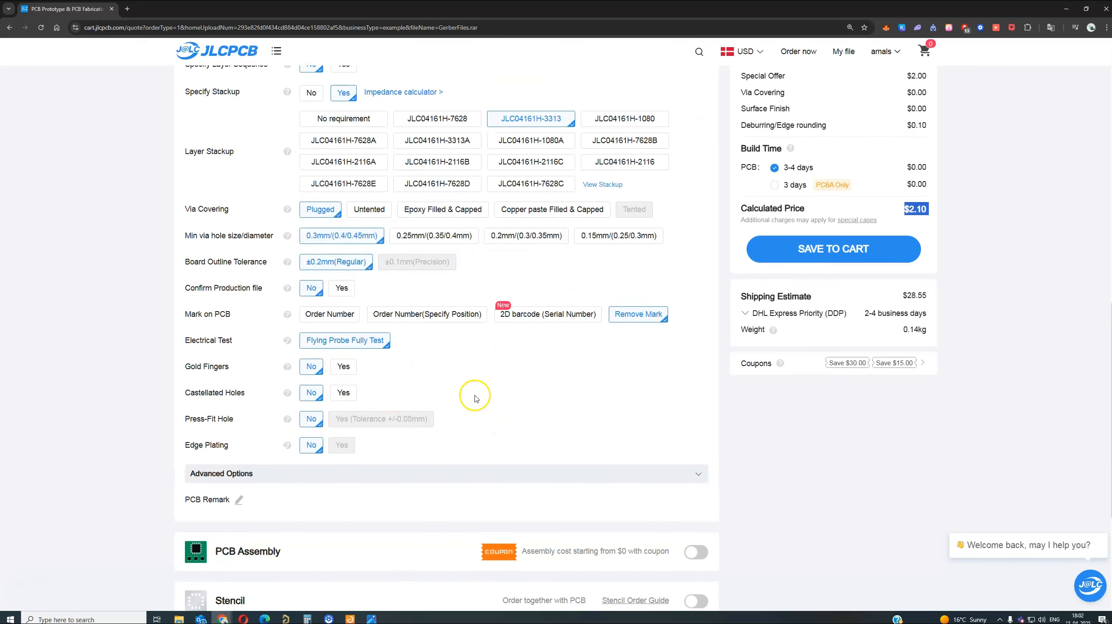
scroll(475, 199, up, 10)
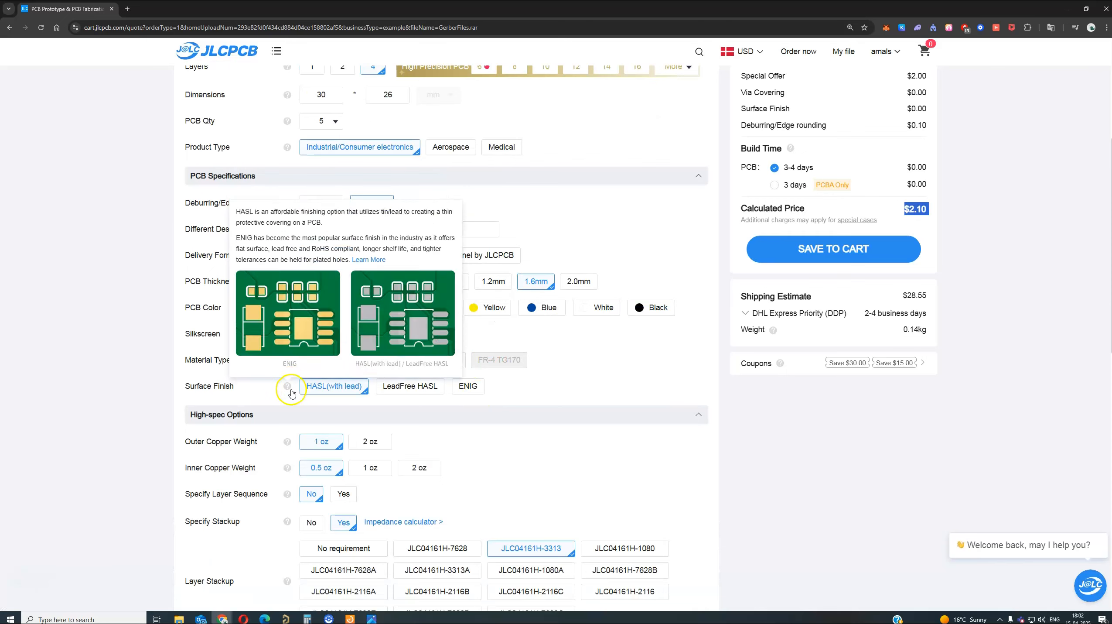
Step: Enable PCB Assembly for the order and review its PCBA type, assembly side, quantity, edge rails and parts placement options
scroll(435, 419, down, 1)
scroll(435, 420, down, 4)
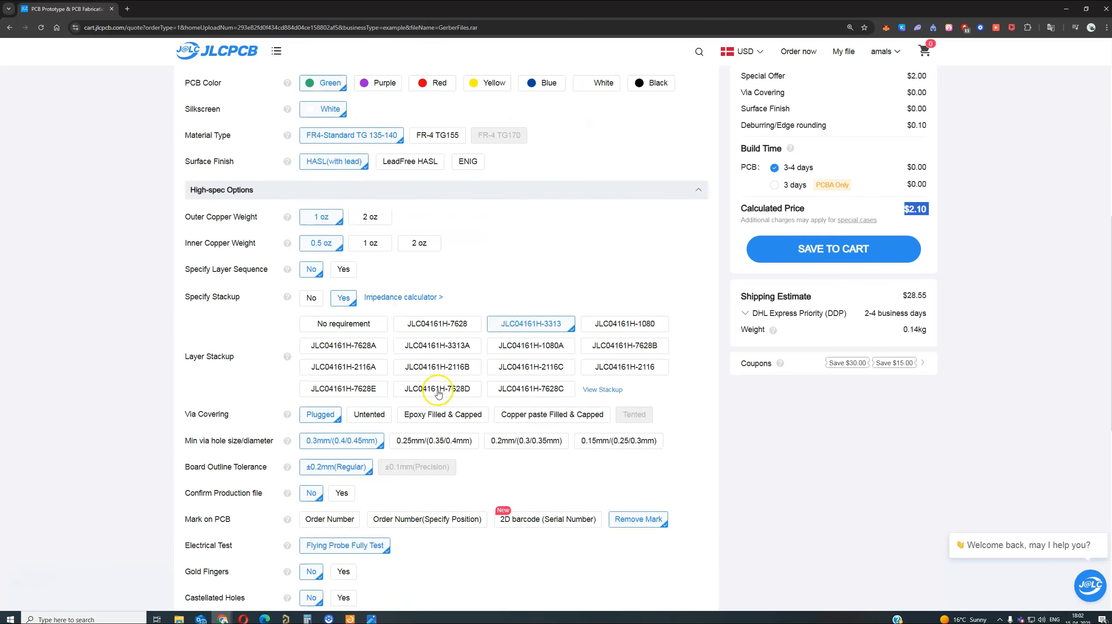
scroll(438, 393, down, 7)
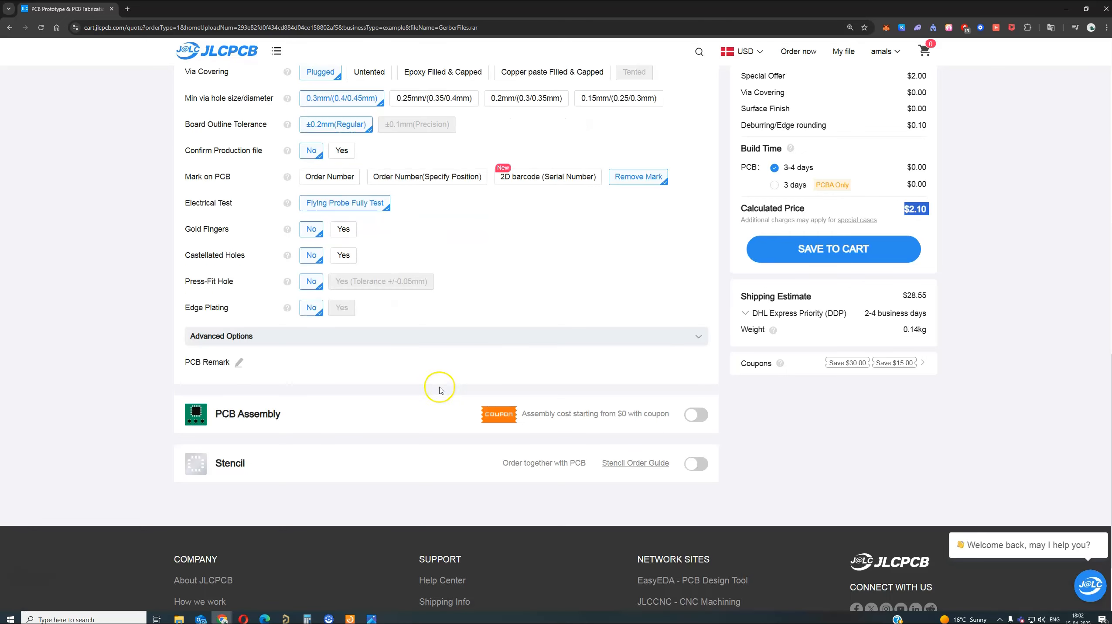
click(697, 418)
scroll(456, 426, down, 2)
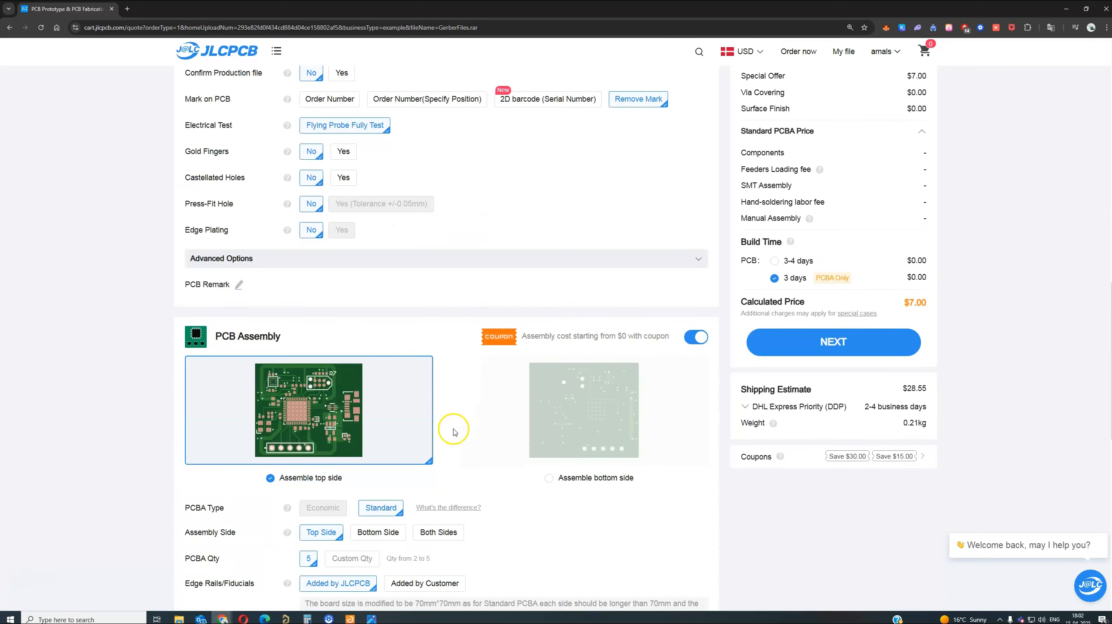
scroll(455, 431, down, 1)
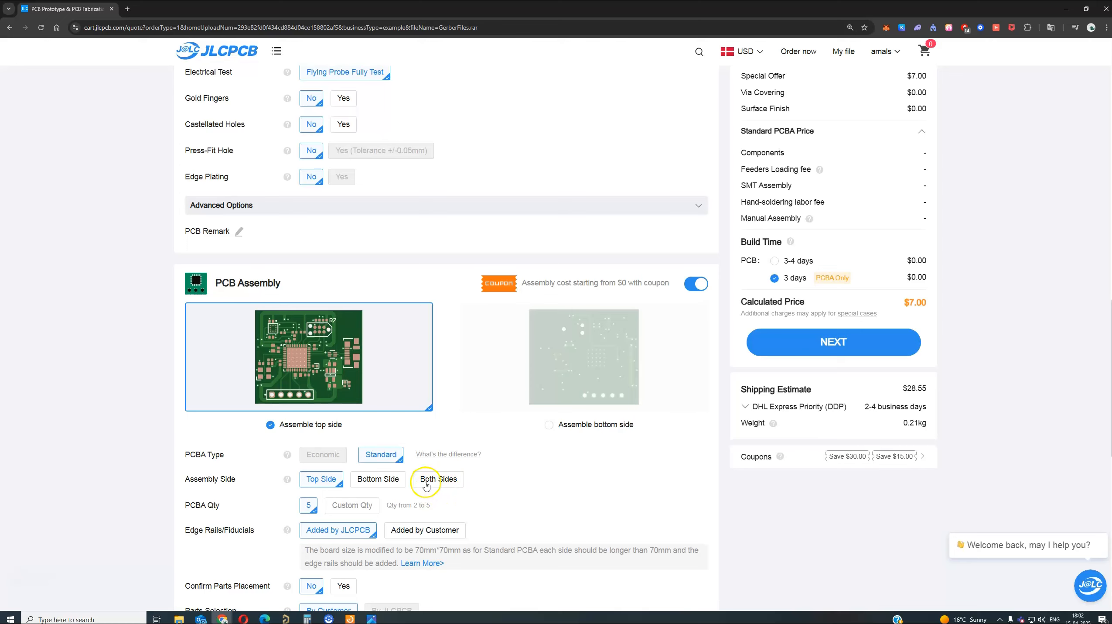
scroll(531, 450, up, 1)
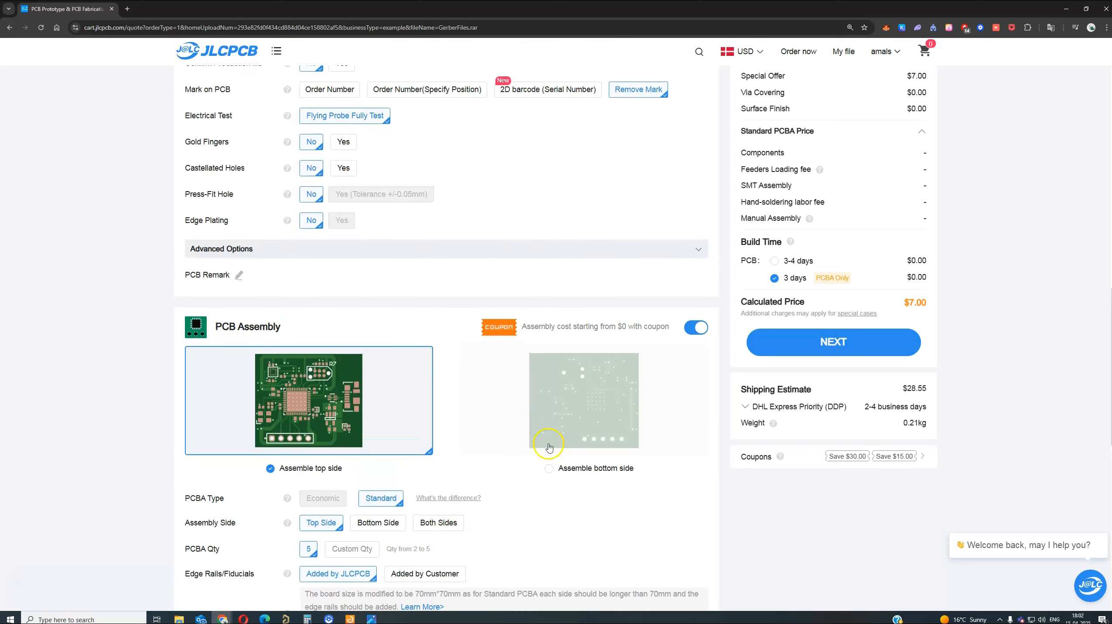
scroll(550, 446, down, 1)
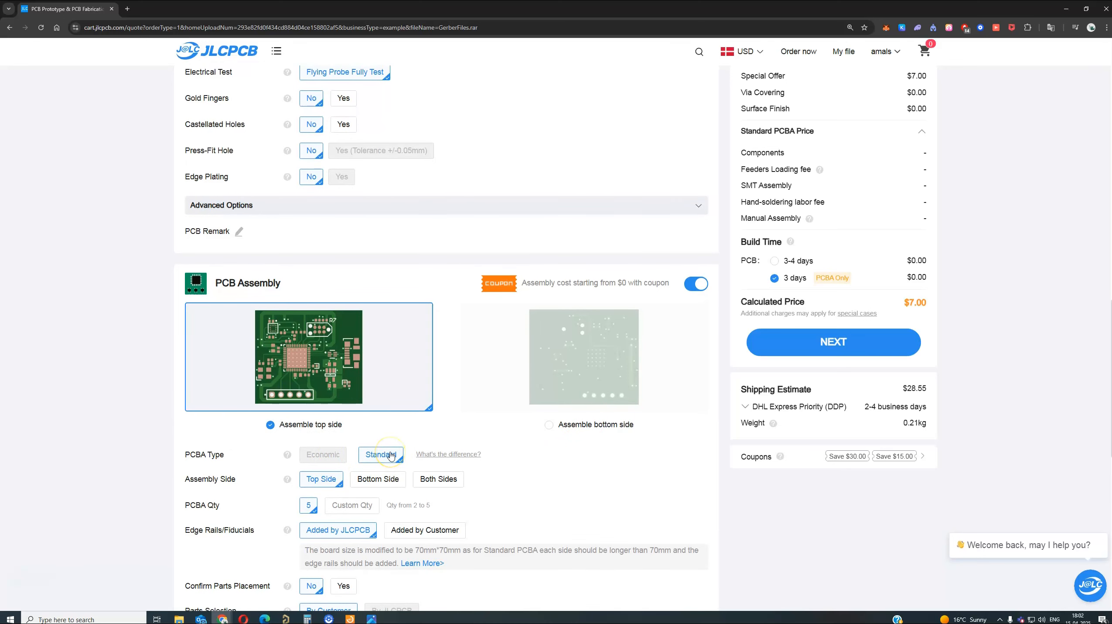
scroll(391, 455, down, 2)
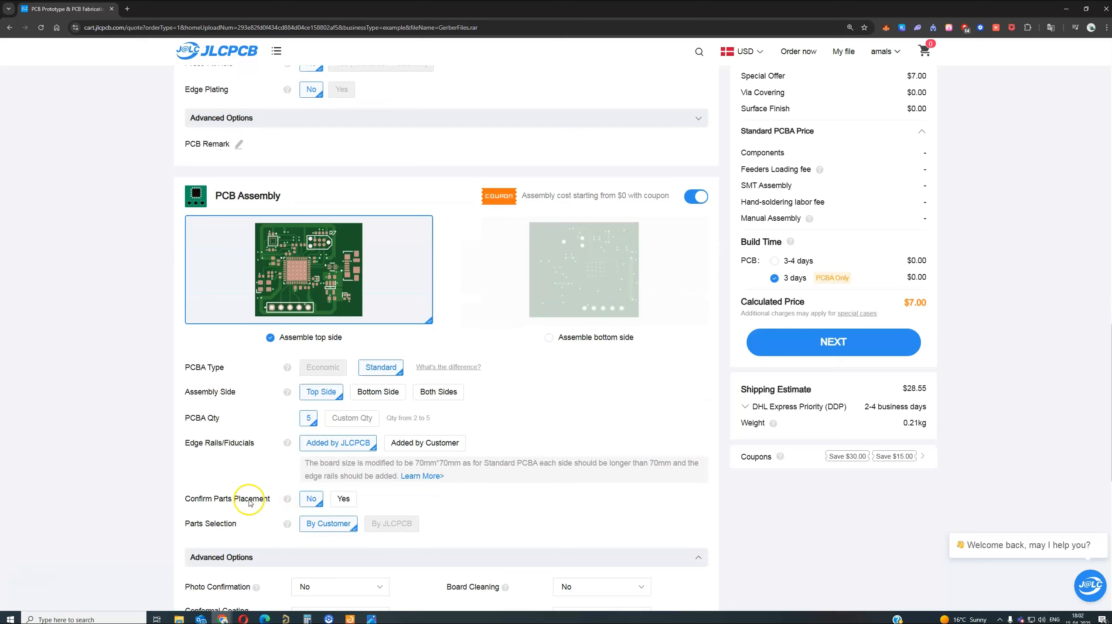
Step: Set Confirm Parts Placement to Yes, accept its confirmation notice, and keep Parts Selection at By Customer
click(343, 501)
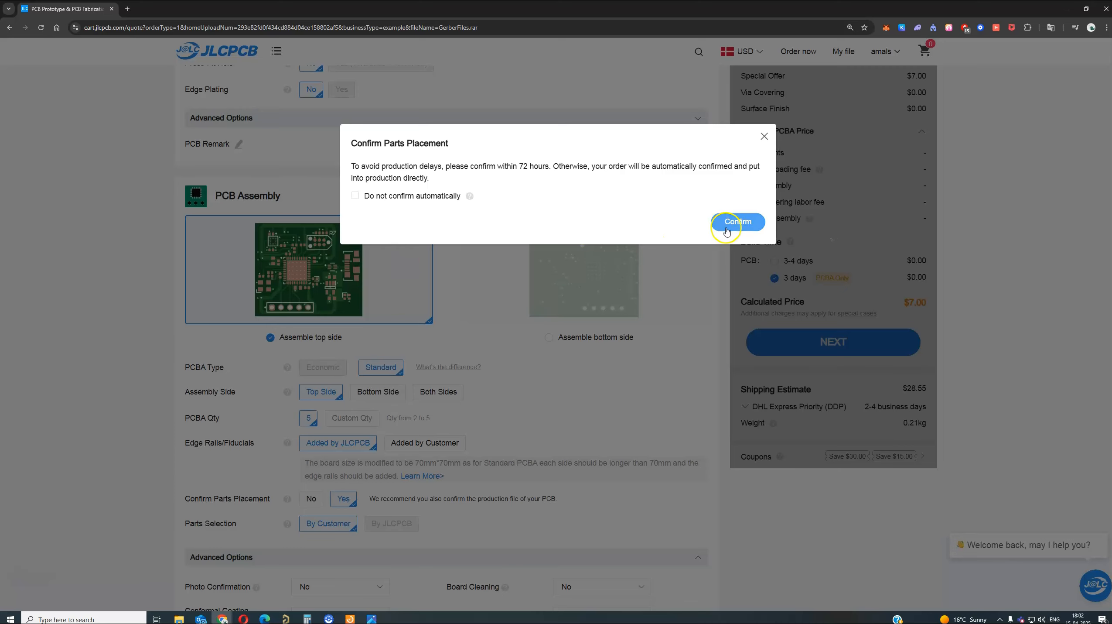
click(726, 230)
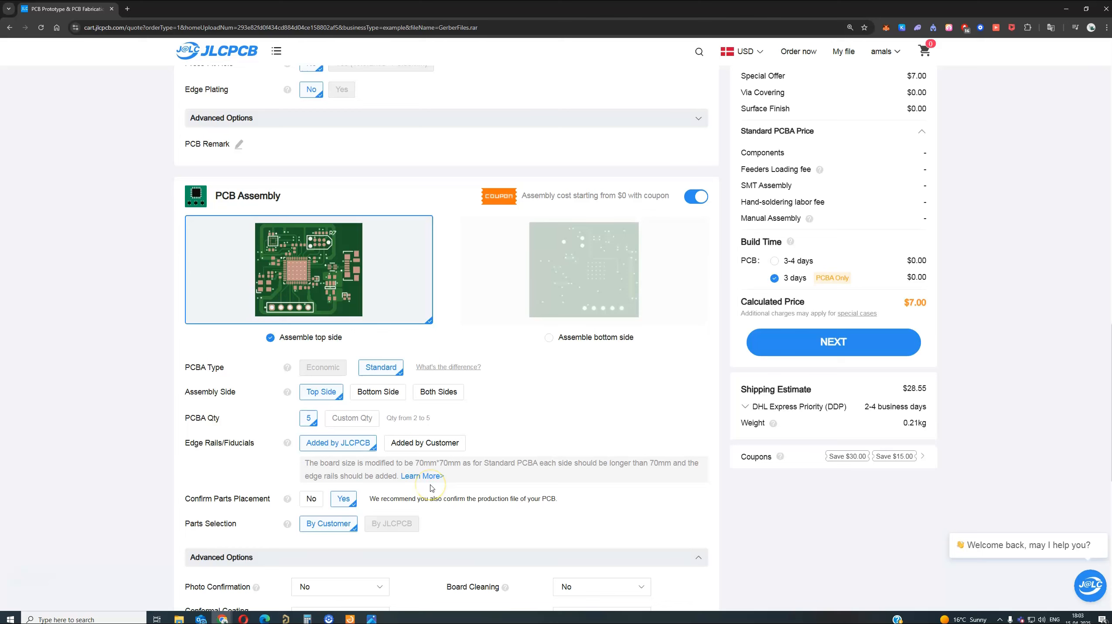
scroll(432, 489, down, 2)
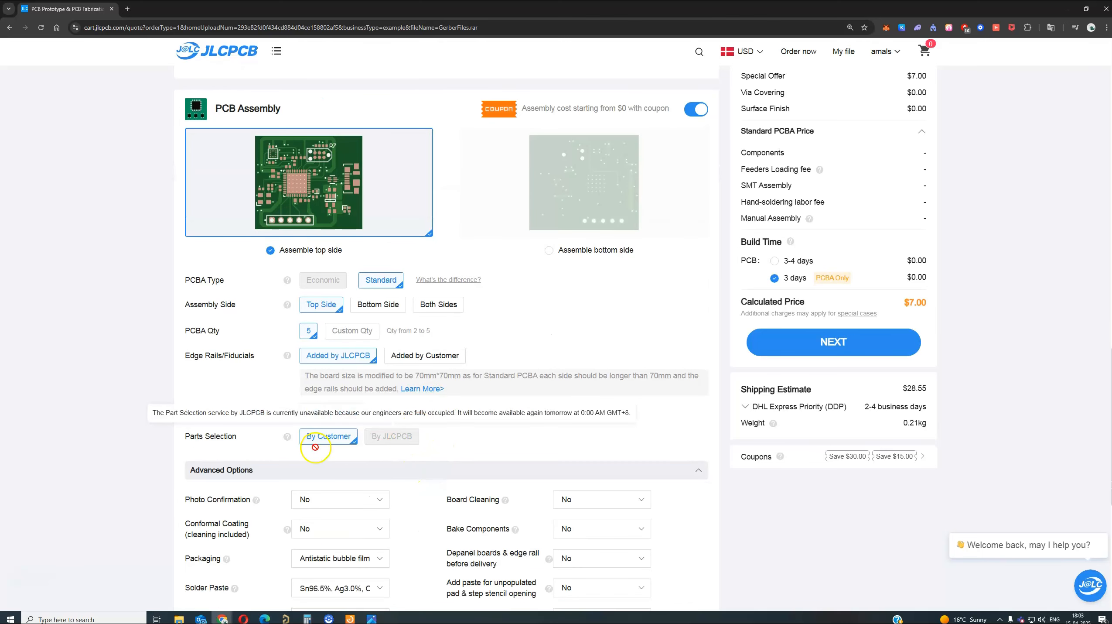
mouse_move(392, 435)
click(331, 445)
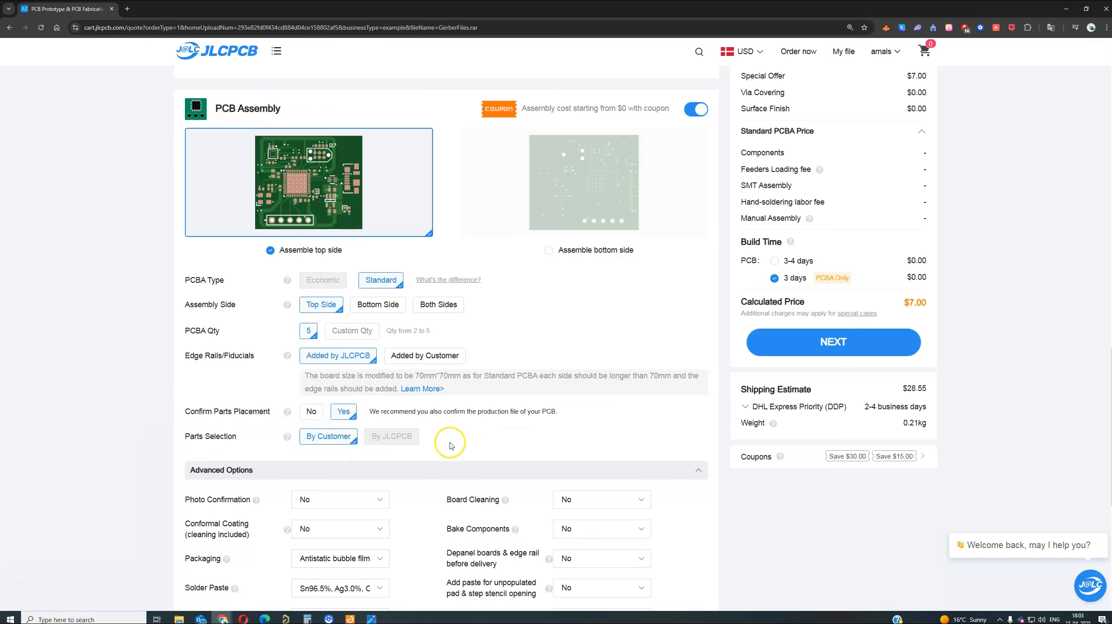
Step: Review the advanced assembly options, keep their defaults, and proceed to the assembly order's PCB preview
scroll(439, 444, down, 3)
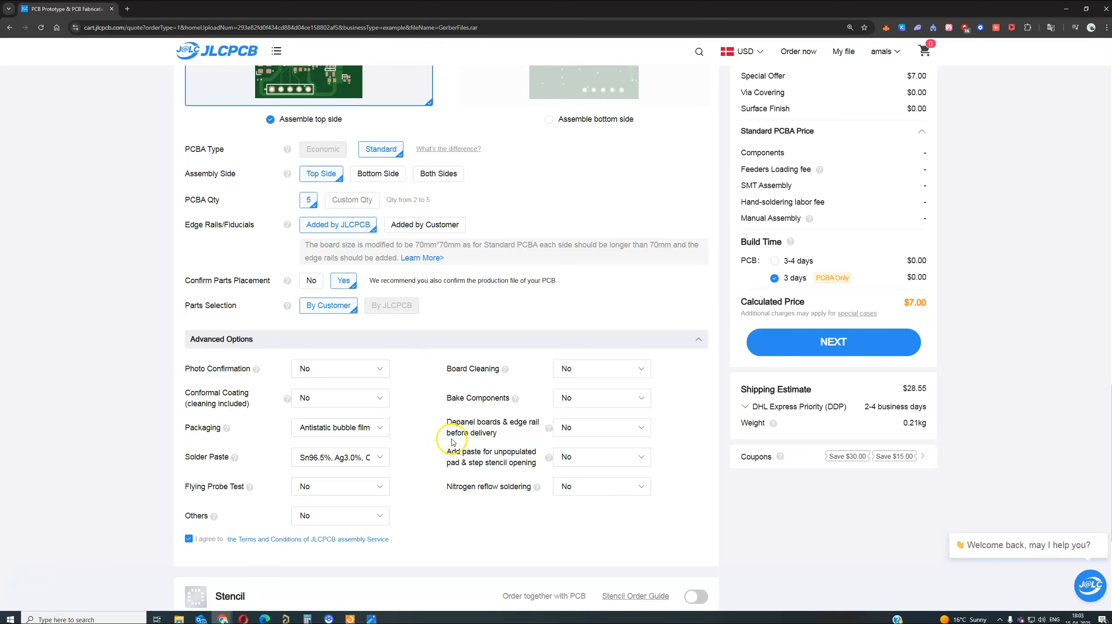
scroll(435, 441, down, 2)
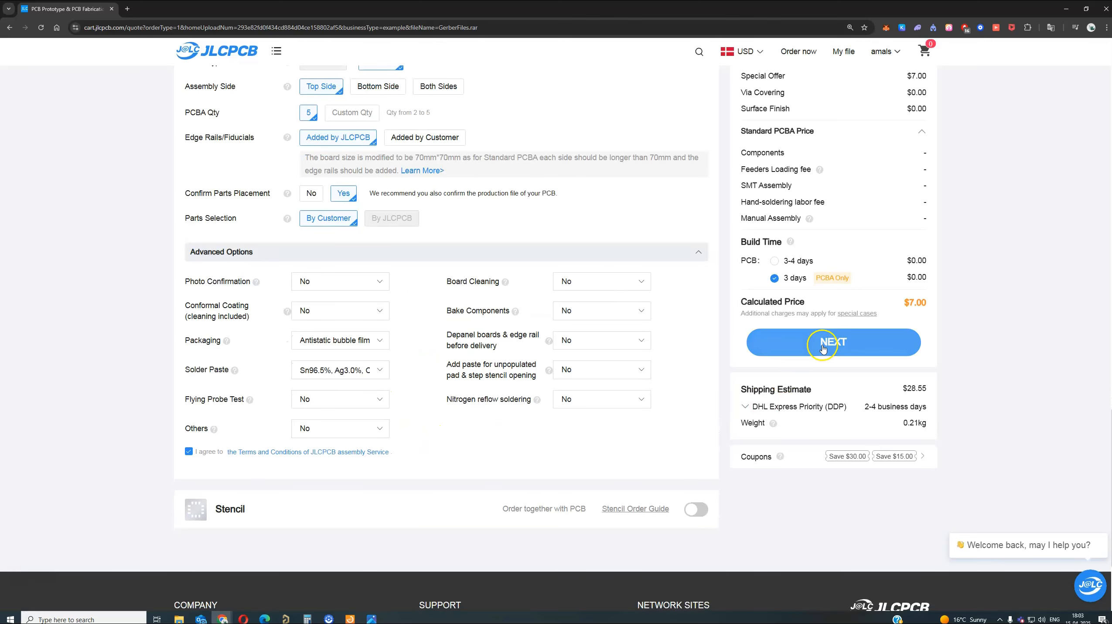
click(822, 348)
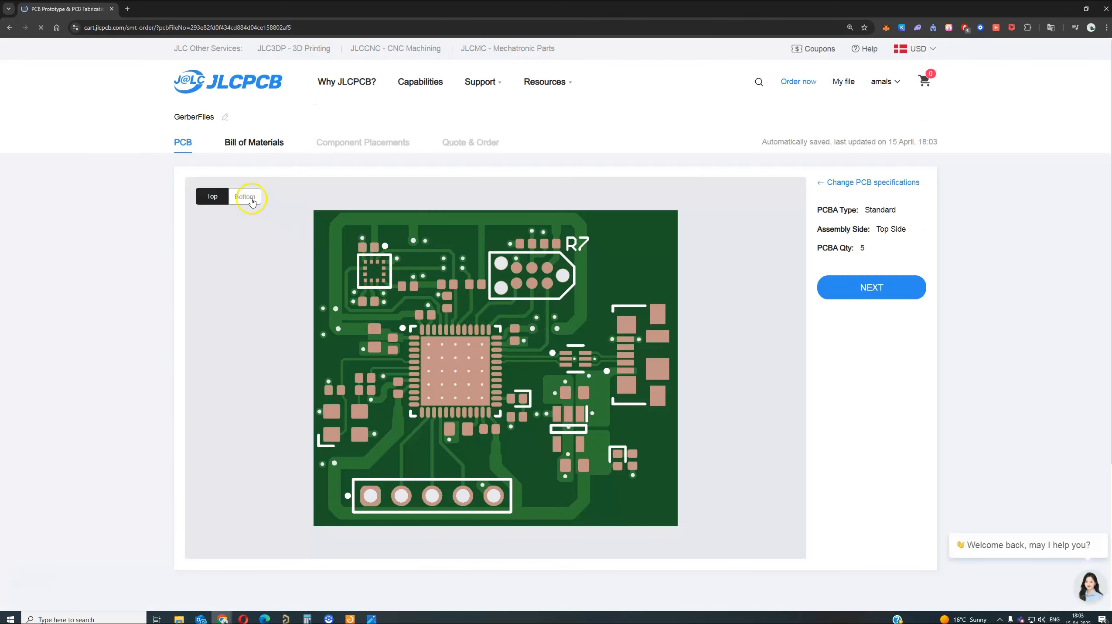
Step: Check the bottom and top board previews and the PCBA type, and continue to the bill of materials stage
click(251, 201)
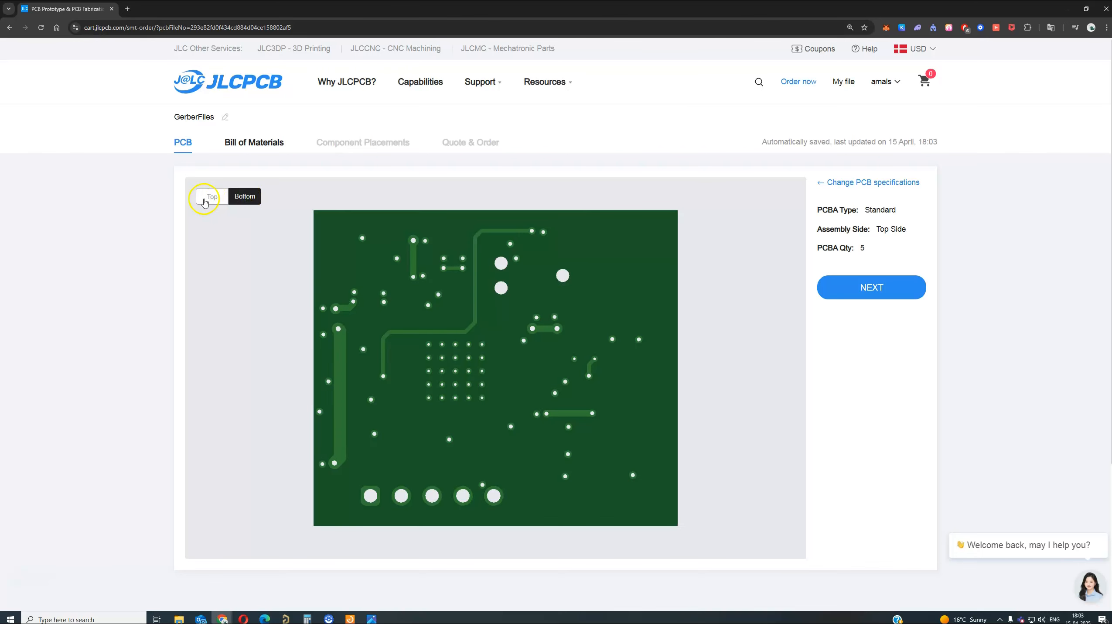
click(206, 201)
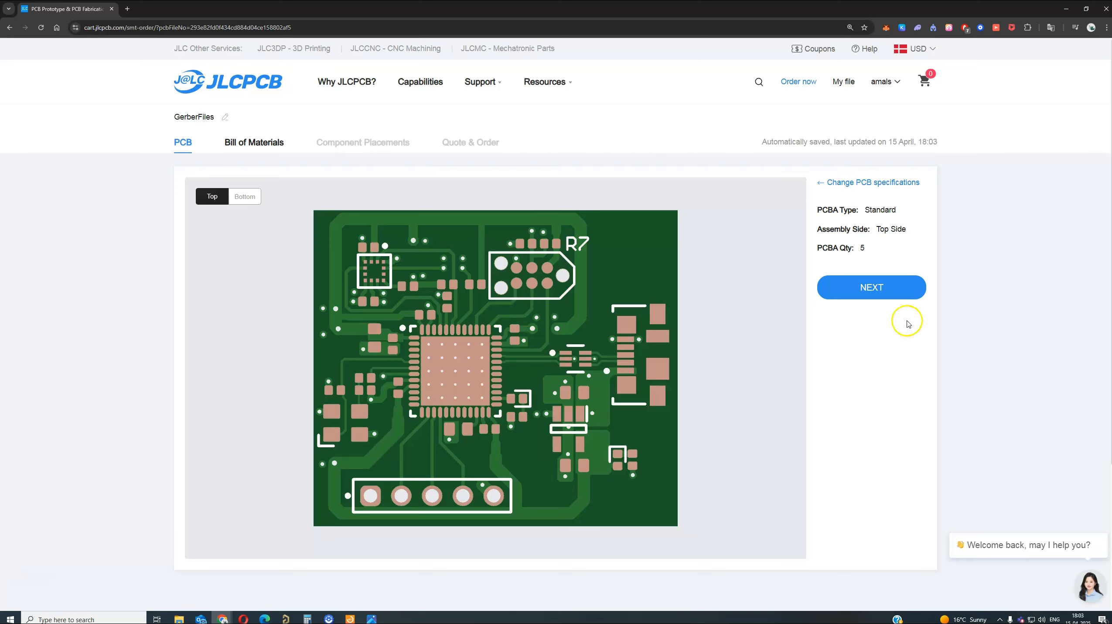
click(867, 247)
drag(867, 210, 903, 214)
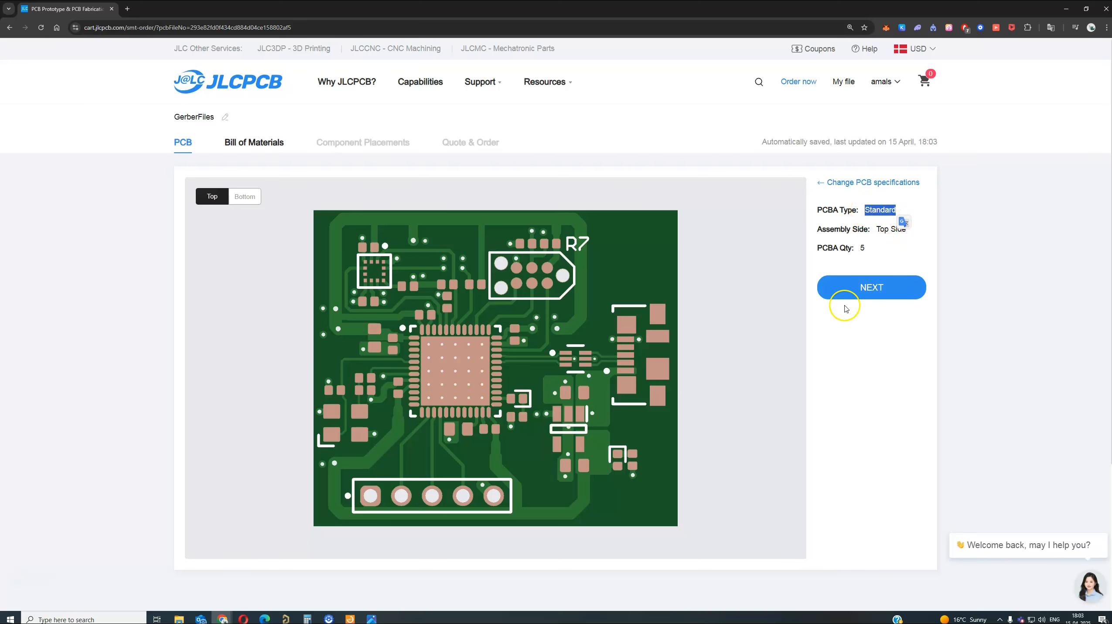
click(868, 293)
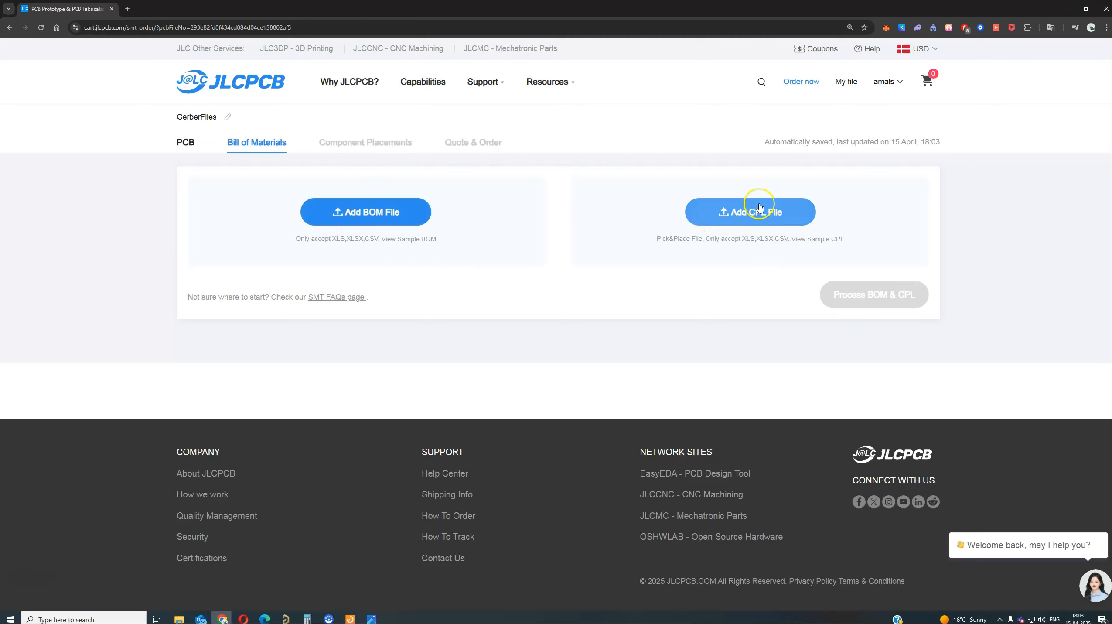
Step: Upload BOM.xlsx as the BOM file and Pick Place.csv as the CPL file, and process both
drag(529, 15, 719, 74)
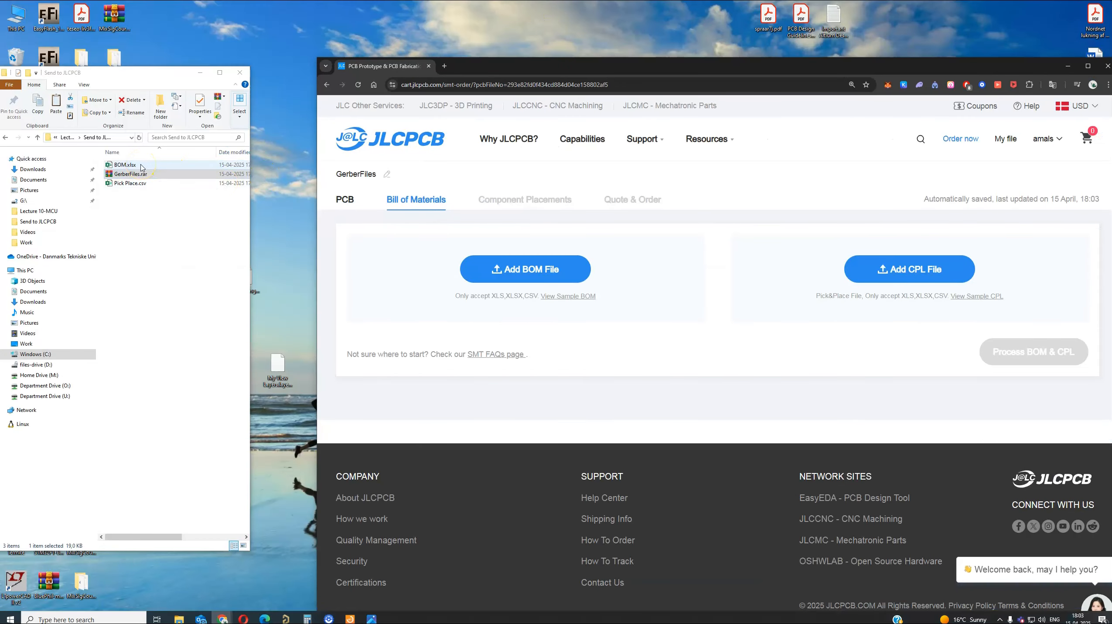
drag(143, 167, 529, 278)
drag(125, 190, 895, 276)
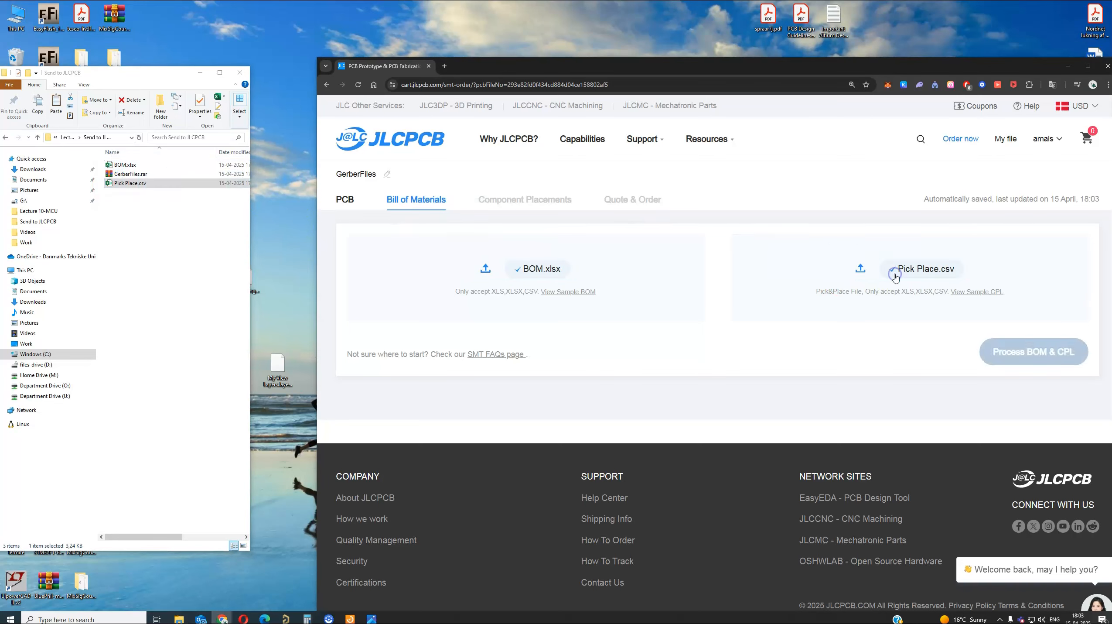
double_click(831, 65)
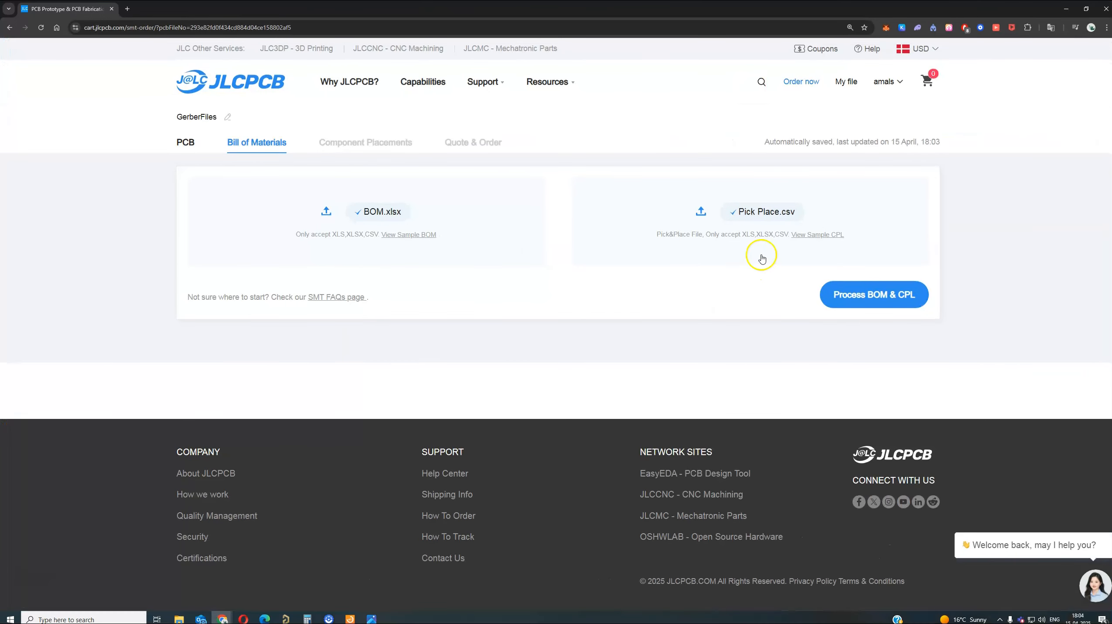
click(886, 304)
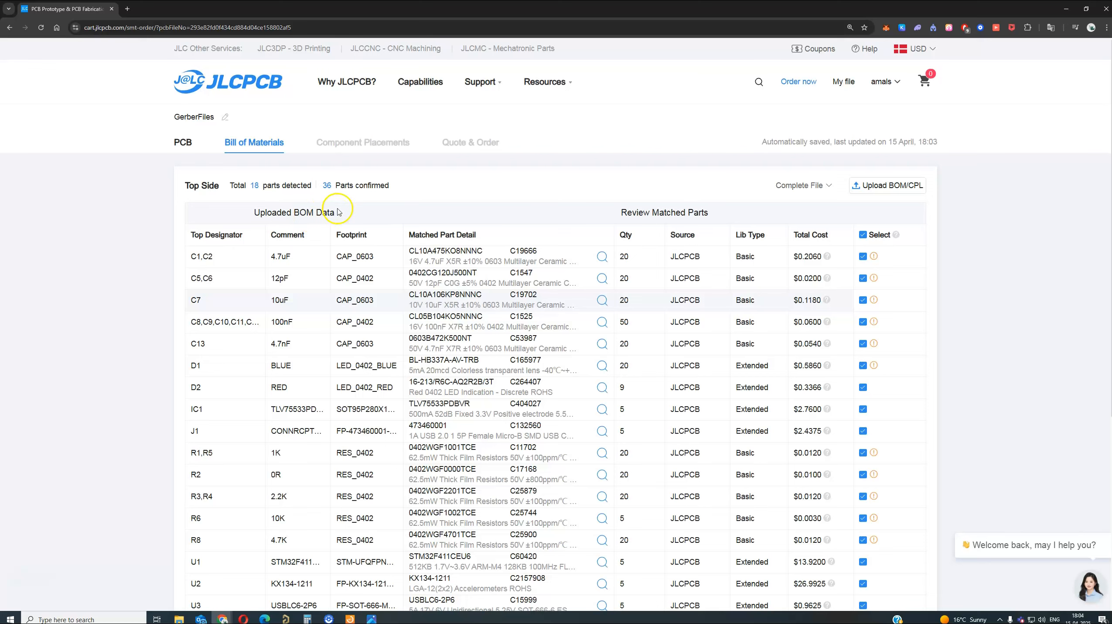
Step: Review the matched parts list, open BOM.xlsx in Excel beside it, and examine the LCSC Part Number column
scroll(365, 193, down, 1)
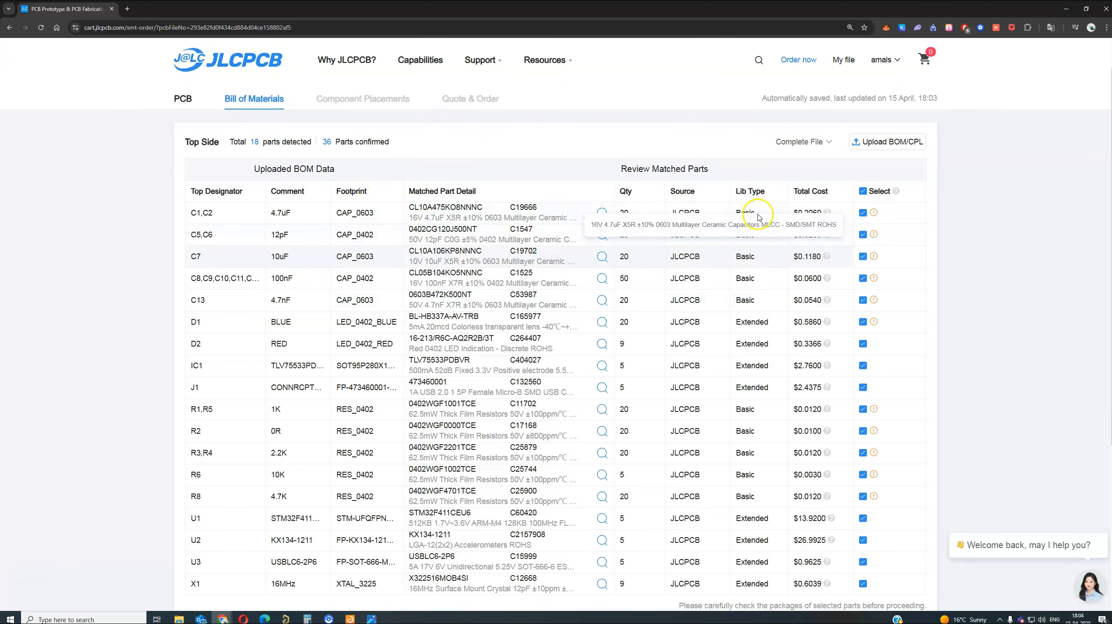
mouse_move(874, 213)
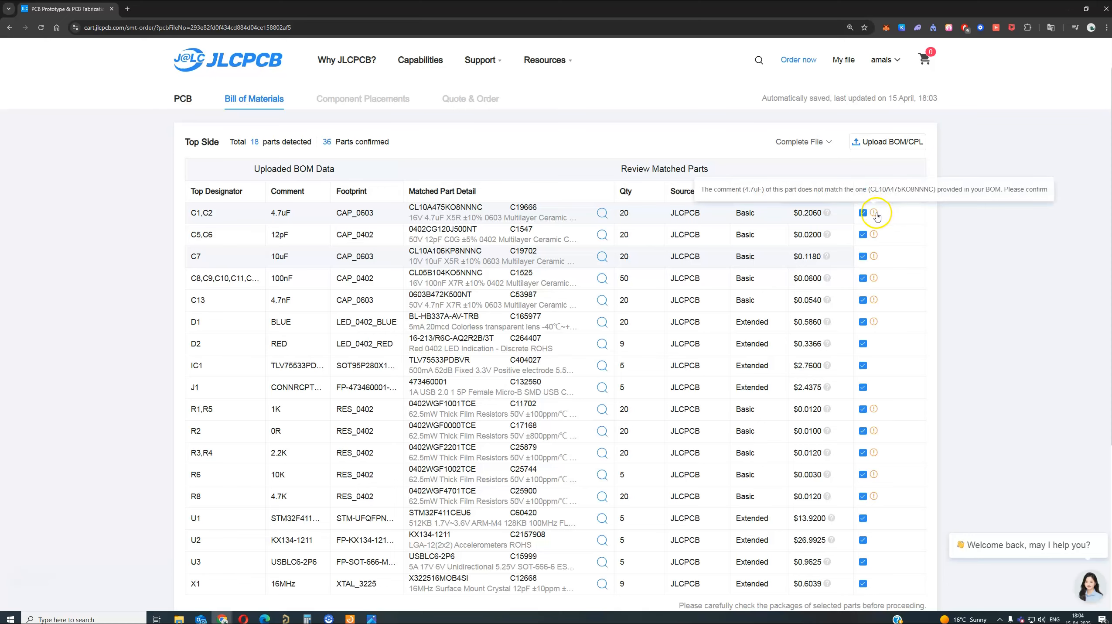
drag(566, 13, 567, 45)
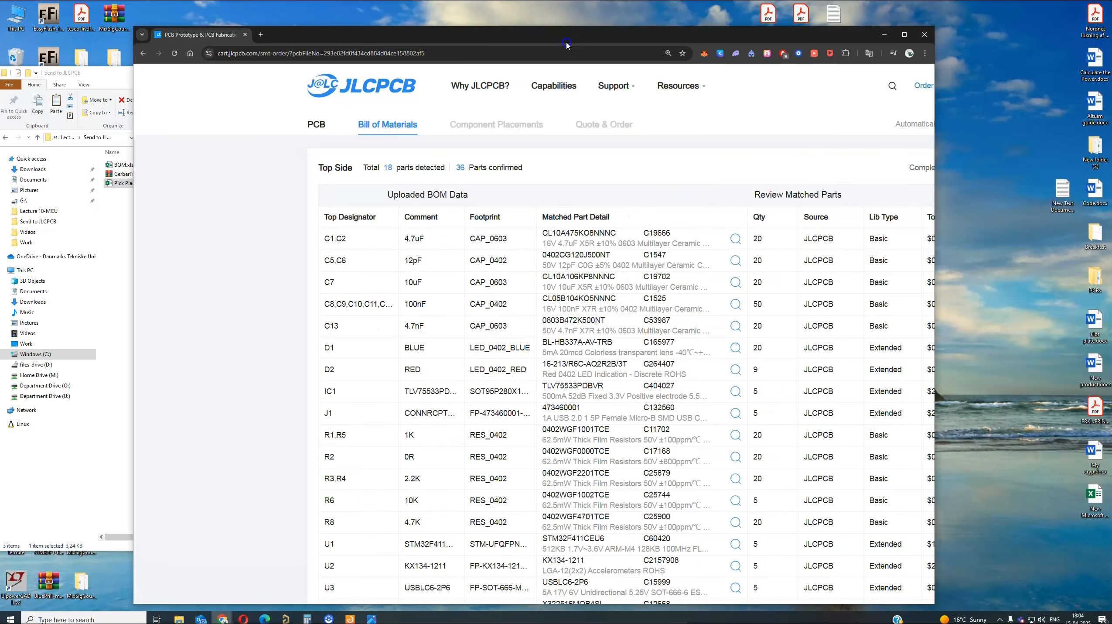
click(162, 165)
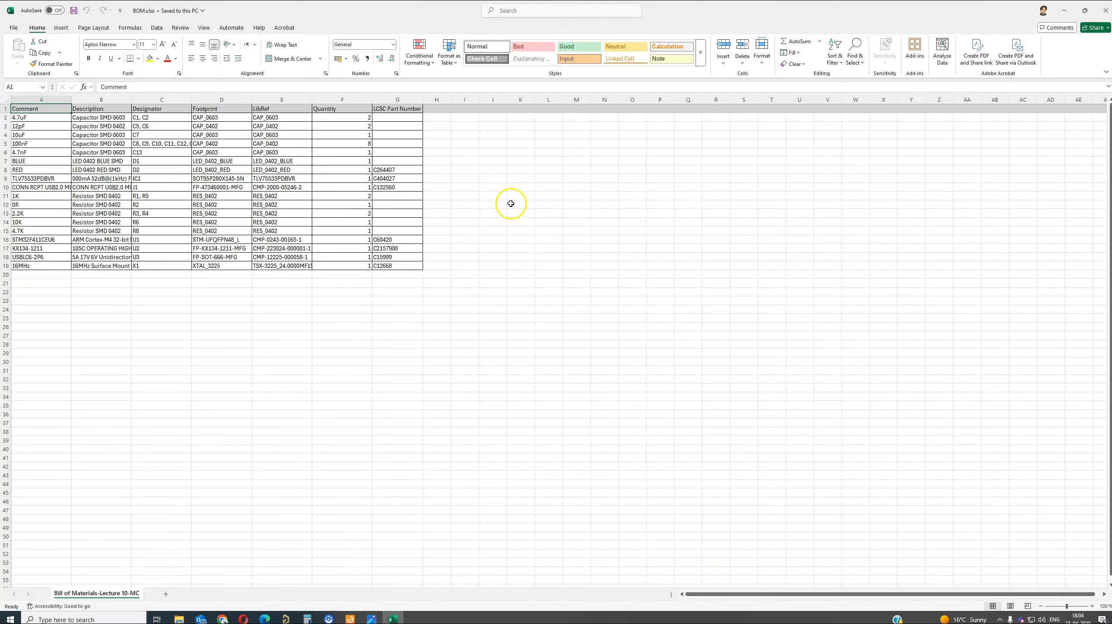
double_click(431, 5)
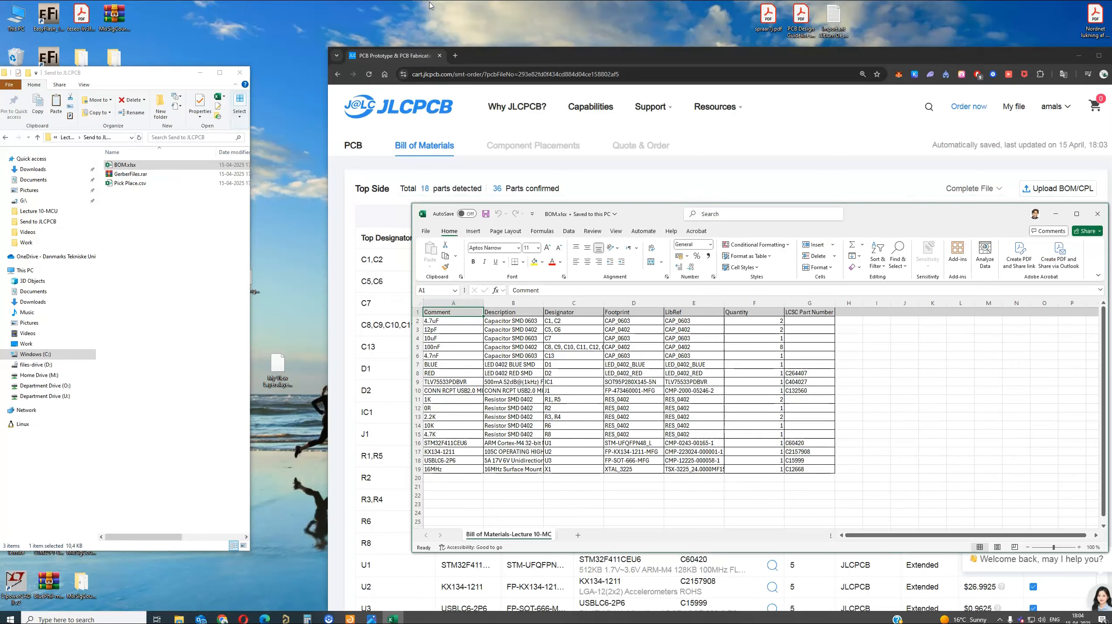
drag(871, 209, 544, 158)
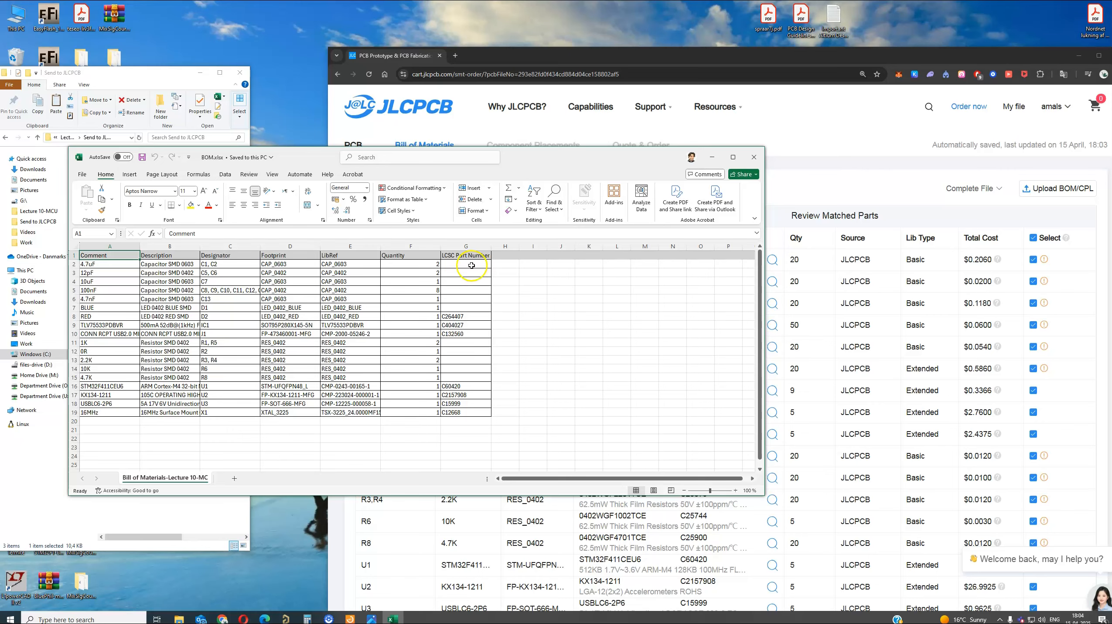
drag(527, 154, 395, 112)
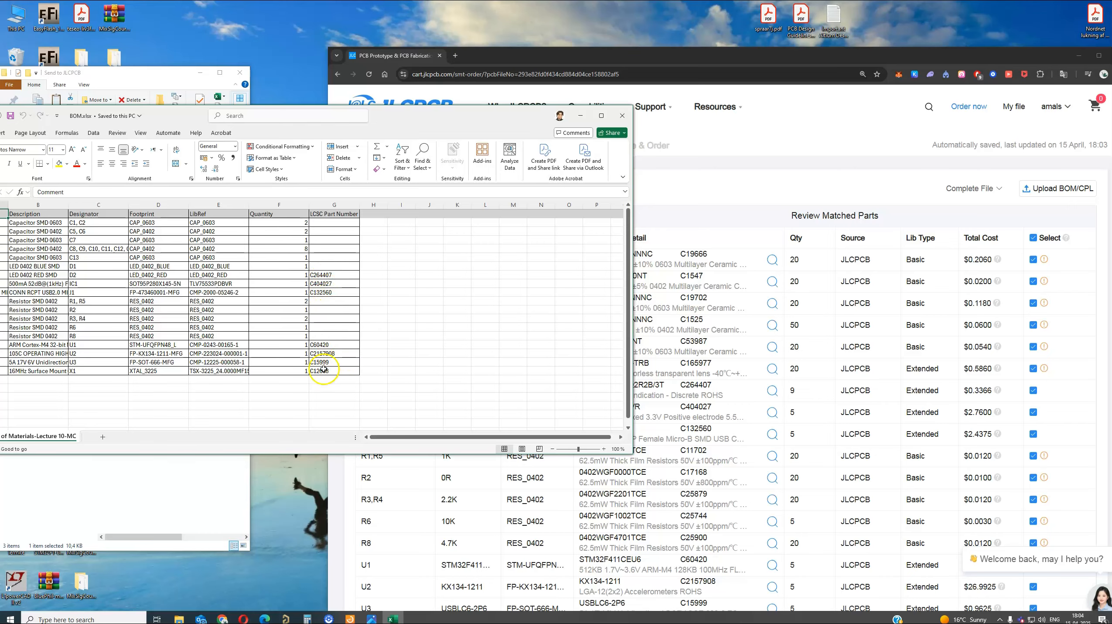
drag(392, 113, 495, 116)
drag(586, 114, 522, 113)
Step: Examine the comment mismatch warning for C1,C2 and the matched part details through to crystal X1 in JLCPCB
click(858, 75)
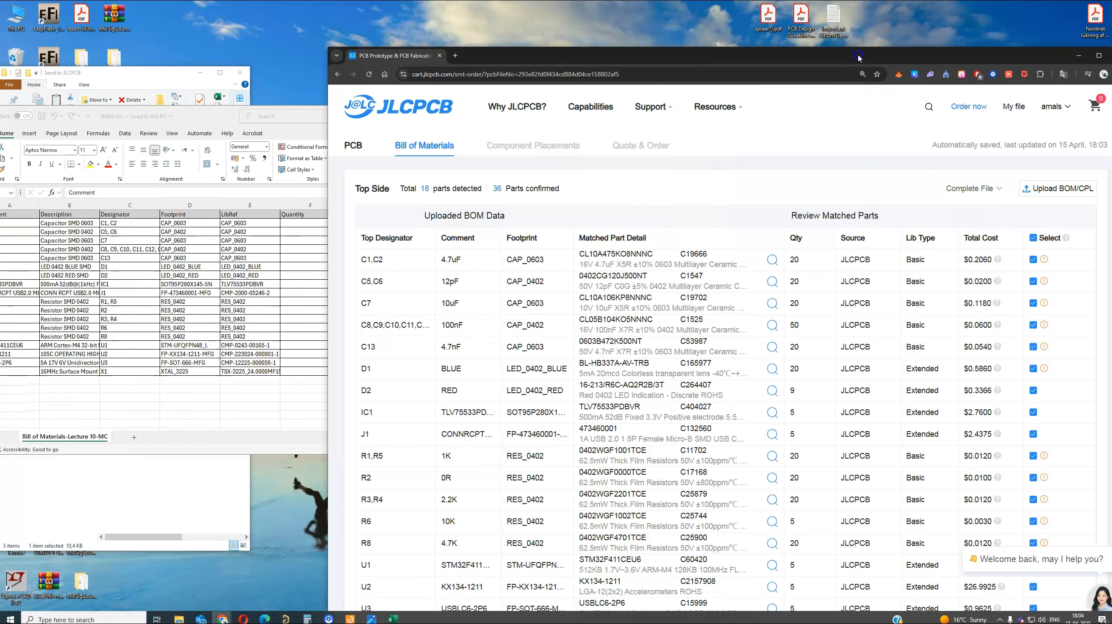
mouse_move(1044, 263)
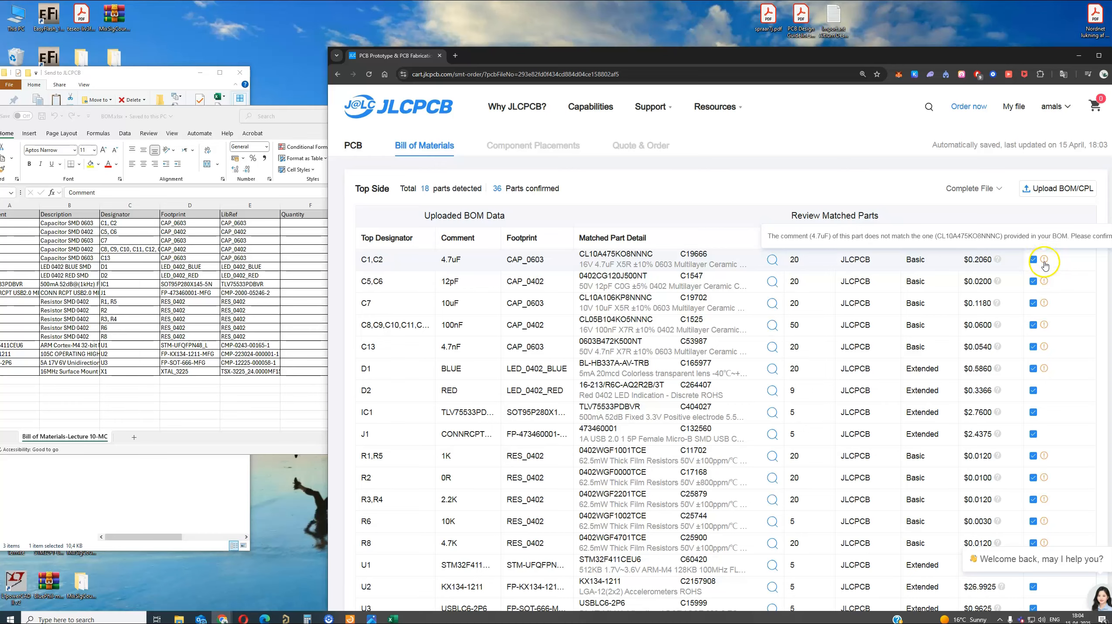
scroll(1047, 343, down, 4)
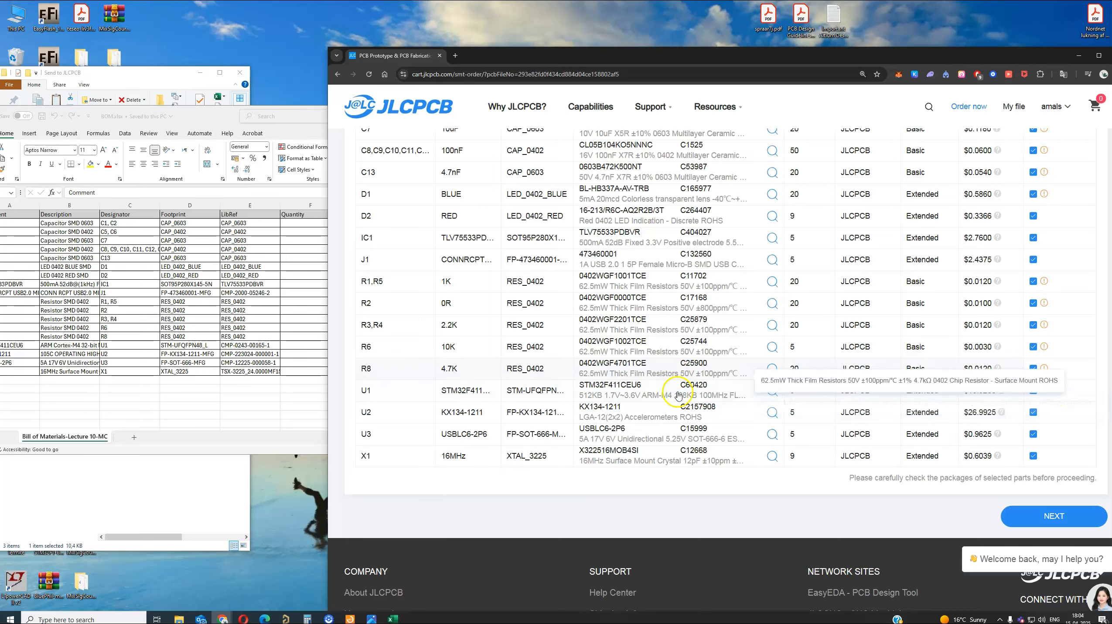
scroll(699, 387, up, 1)
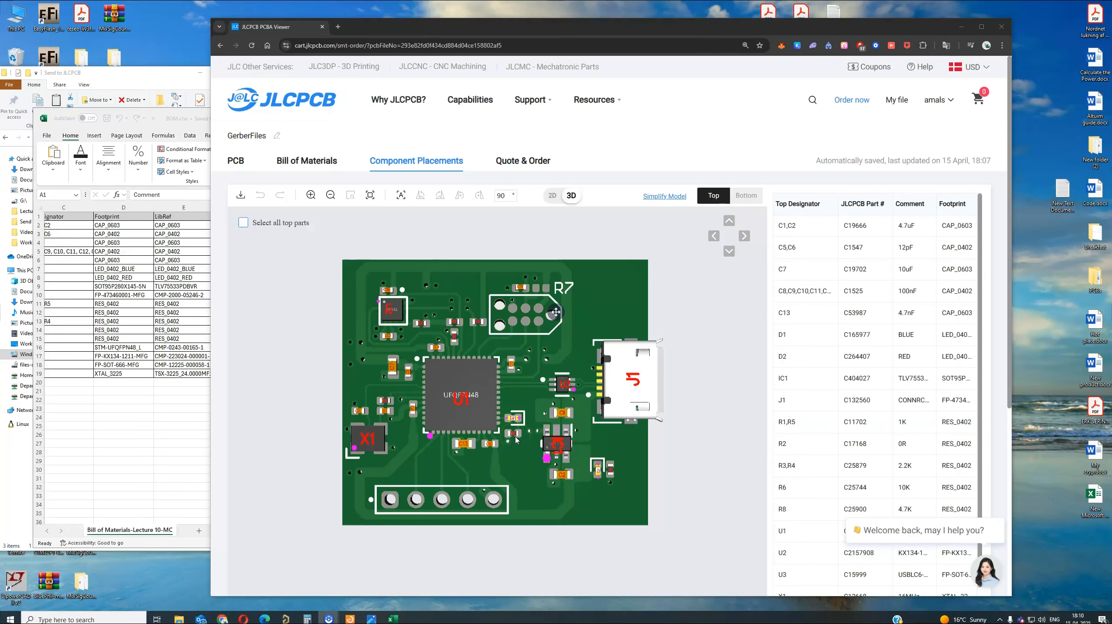
Step: Compare the 2D and 3D views of the component placements and examine the board with the viewer enlarged
double_click(651, 28)
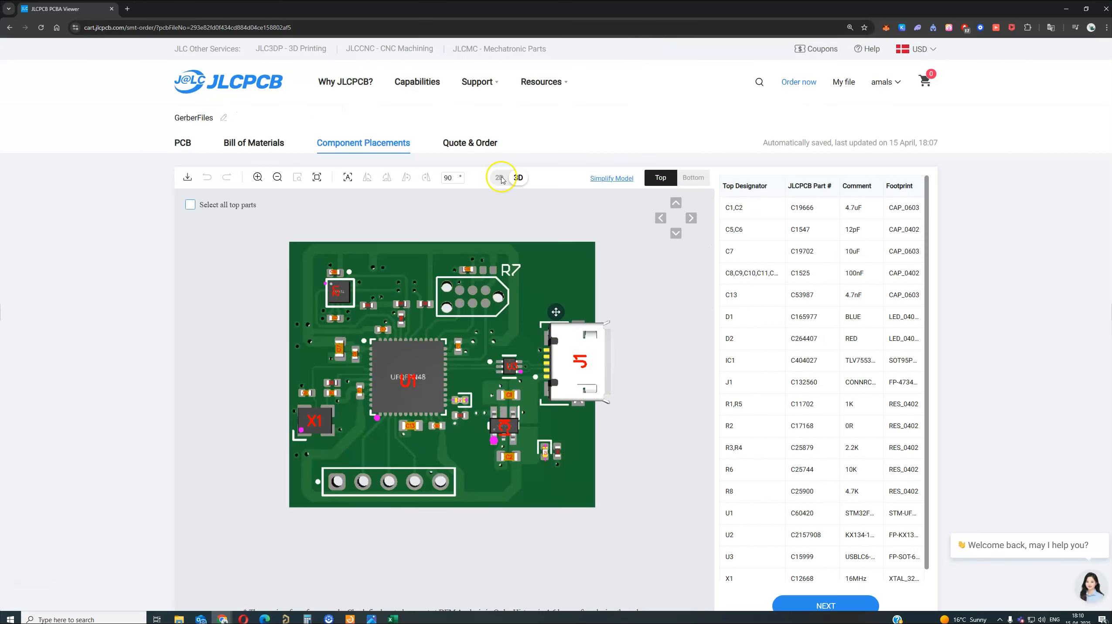
click(500, 178)
click(515, 178)
drag(534, 12, 764, 78)
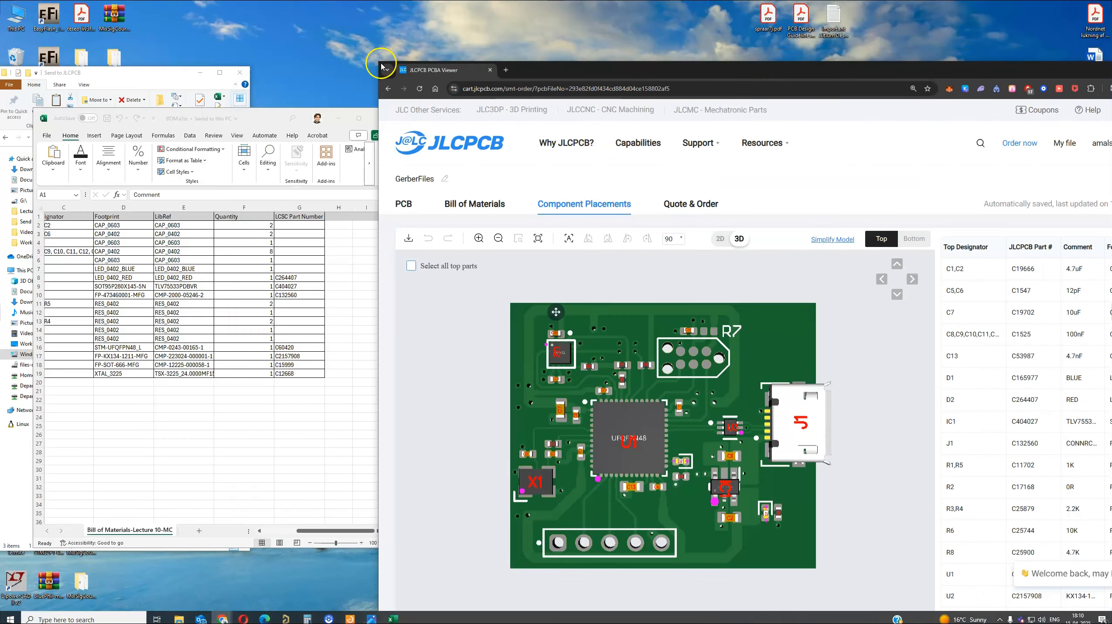
double_click(593, 77)
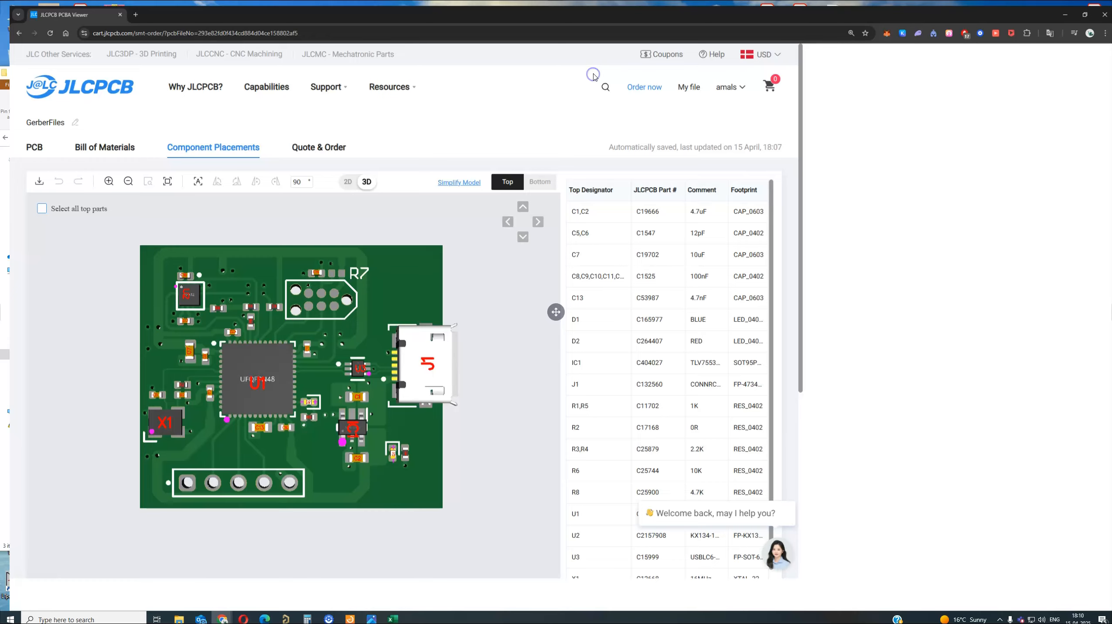
Step: Rotate component U2 by 90 degrees to the right in the component placement view
click(343, 291)
scroll(343, 290, up, 2)
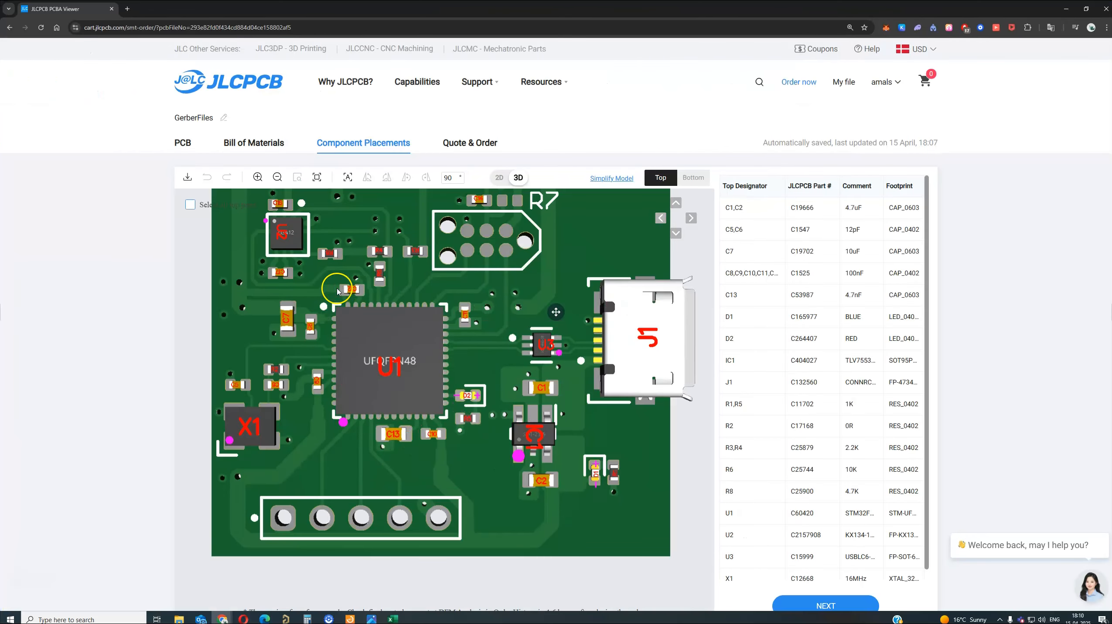
click(279, 225)
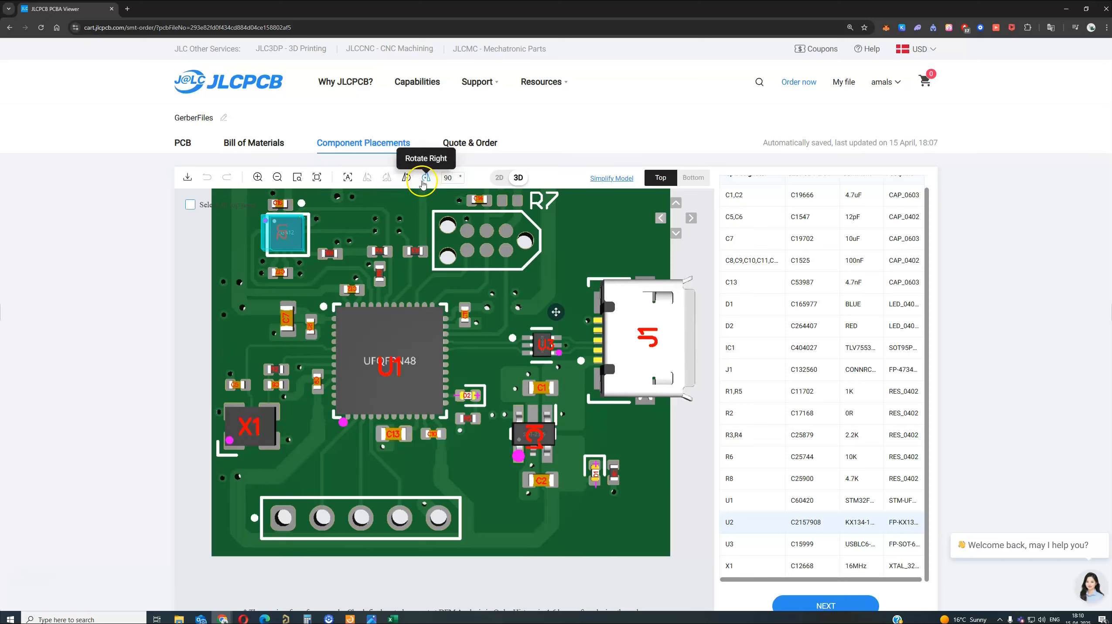
click(425, 179)
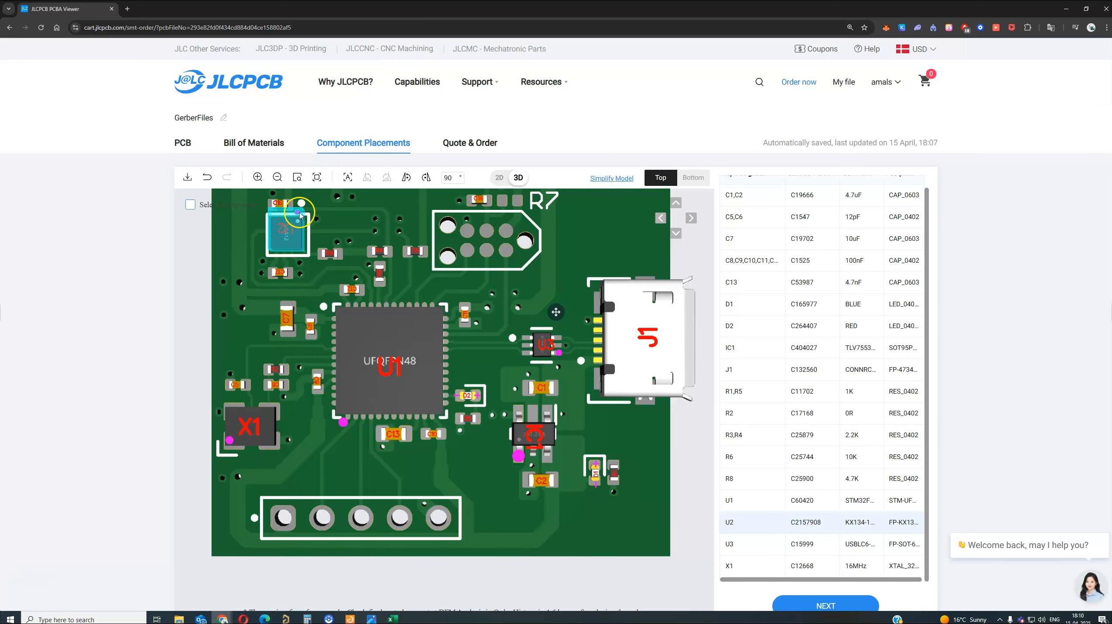
Step: Rotate LED D2 by 180 degrees to the right in two 90-degree turns in the component placement view
scroll(325, 252, down, 3)
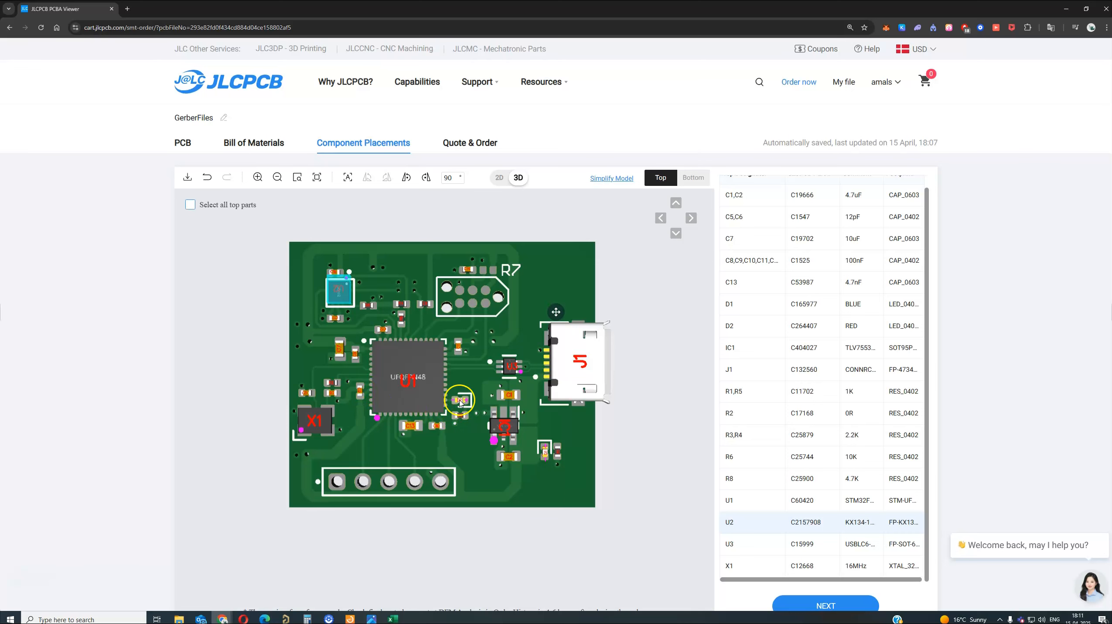
scroll(459, 403, up, 2)
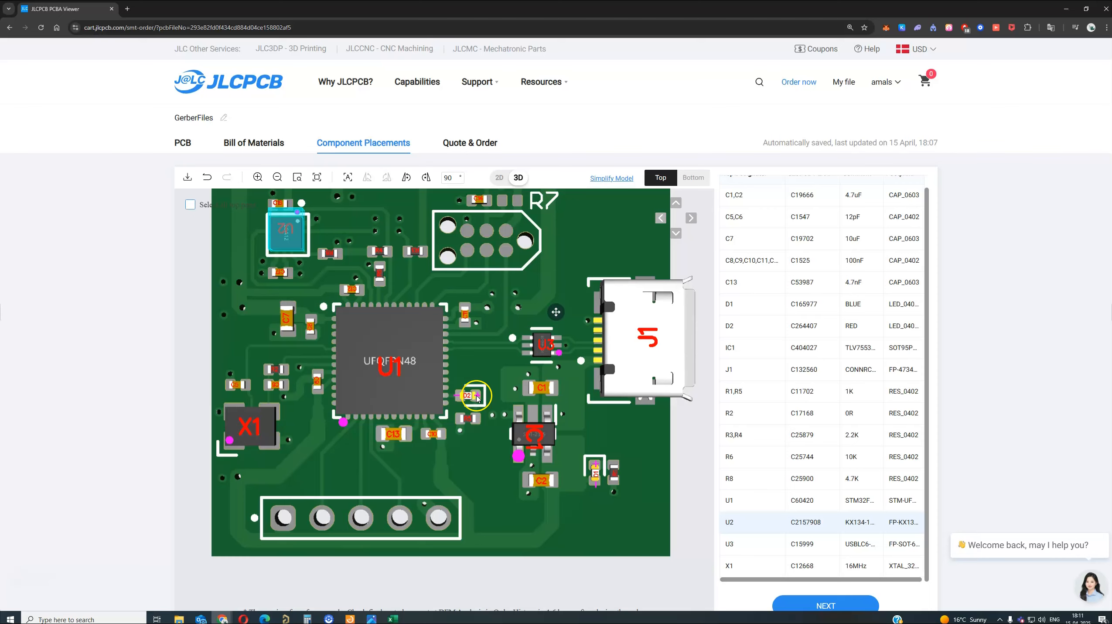
scroll(477, 397, up, 2)
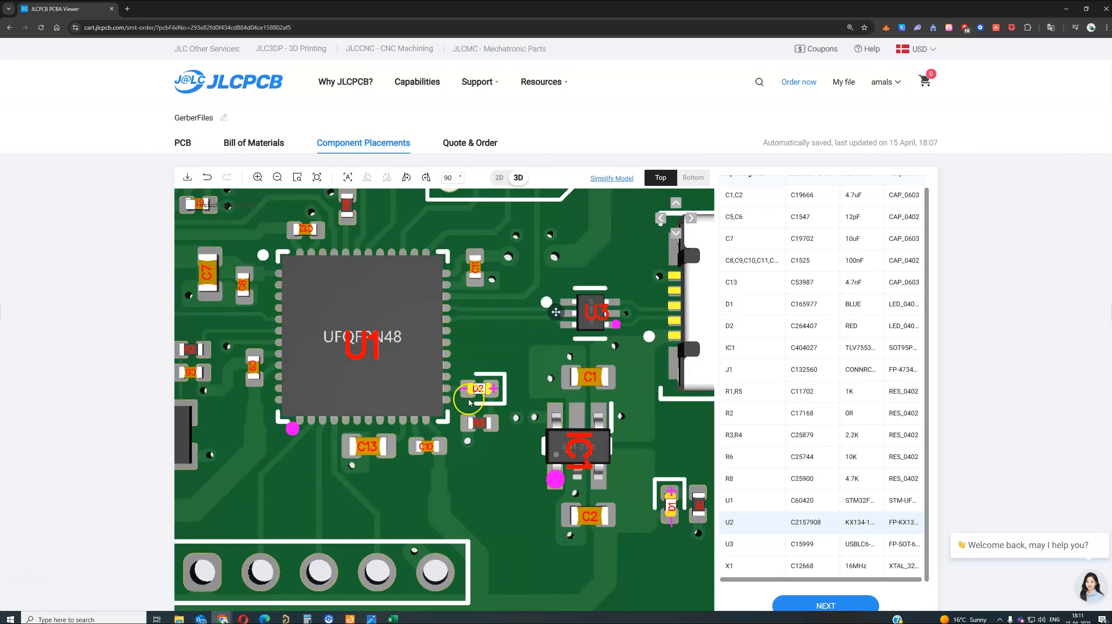
click(480, 390)
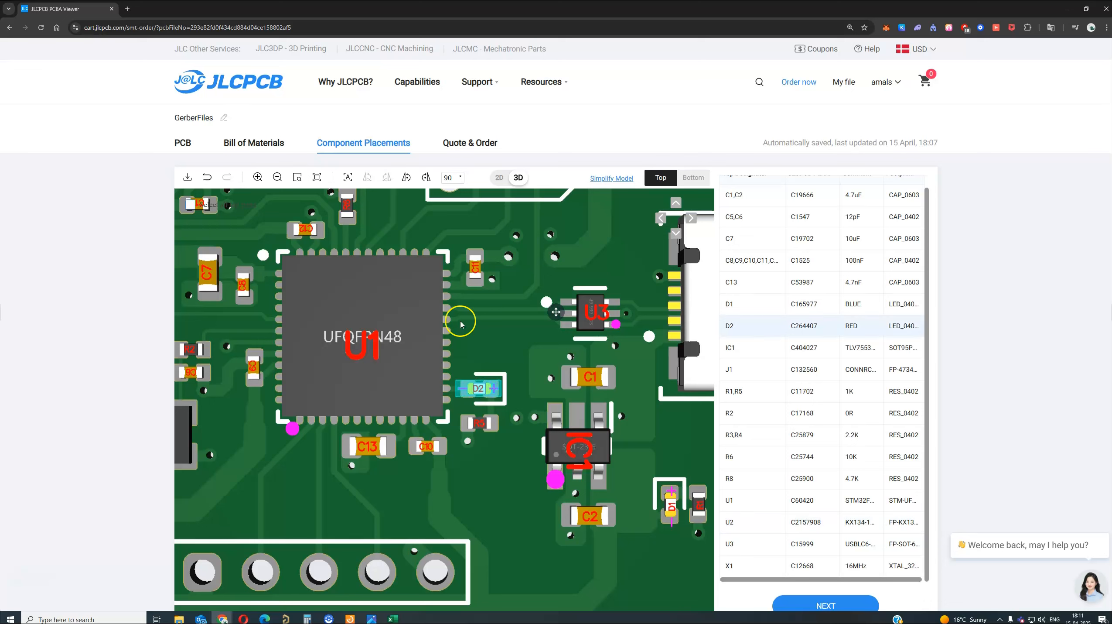
click(428, 180)
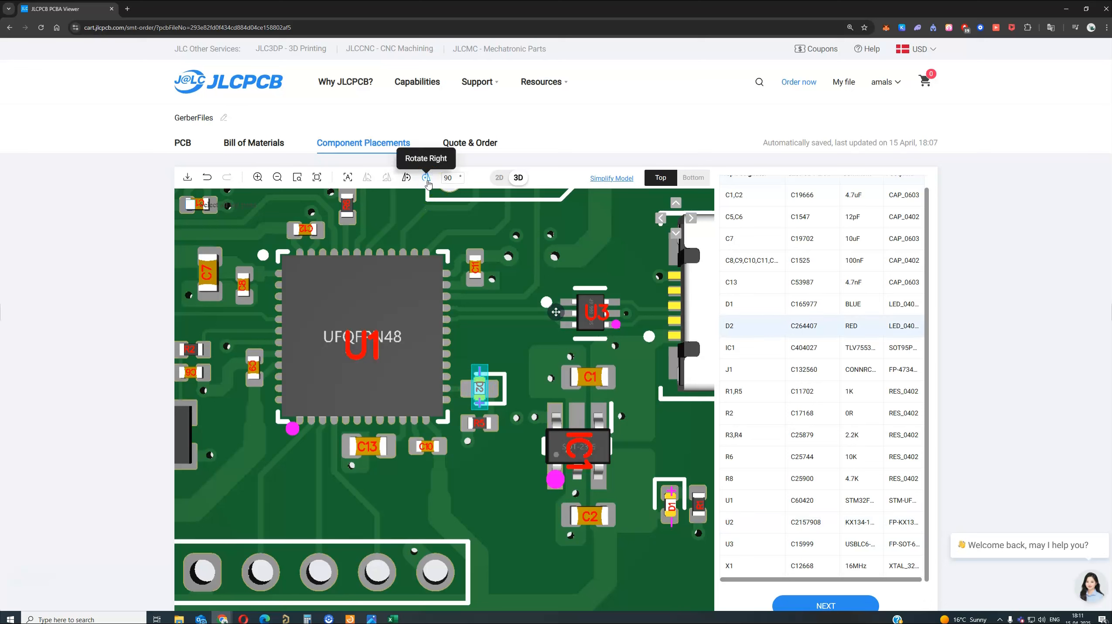
click(427, 181)
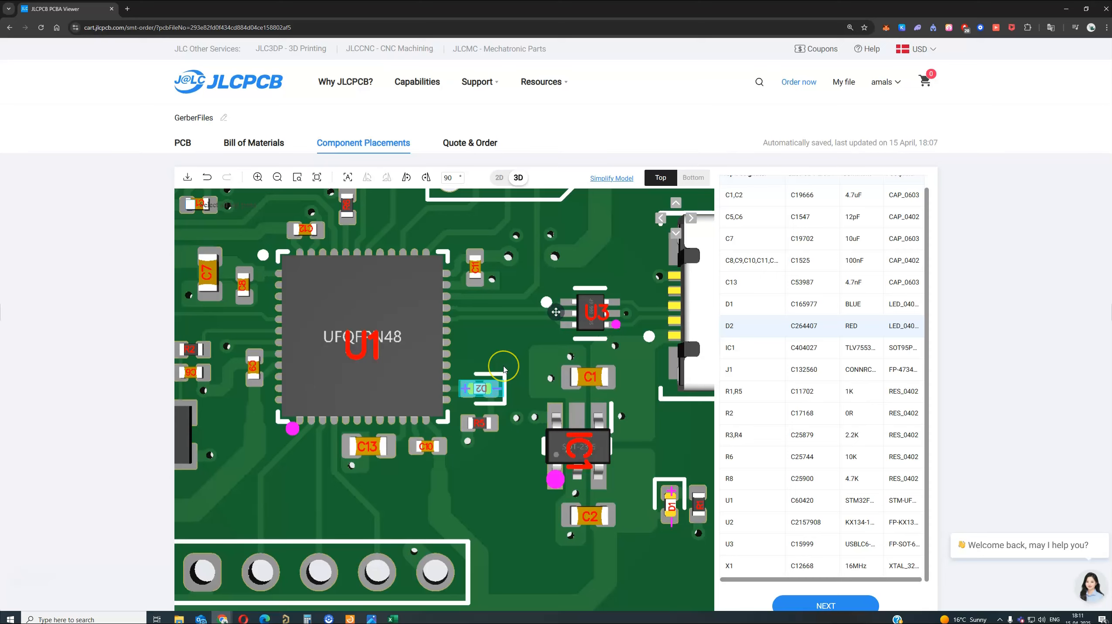
Step: Rotate component U3 by 180 degrees to the left, bringing its pin 1 marker beside the white silkscreen dot
scroll(504, 369, down, 2)
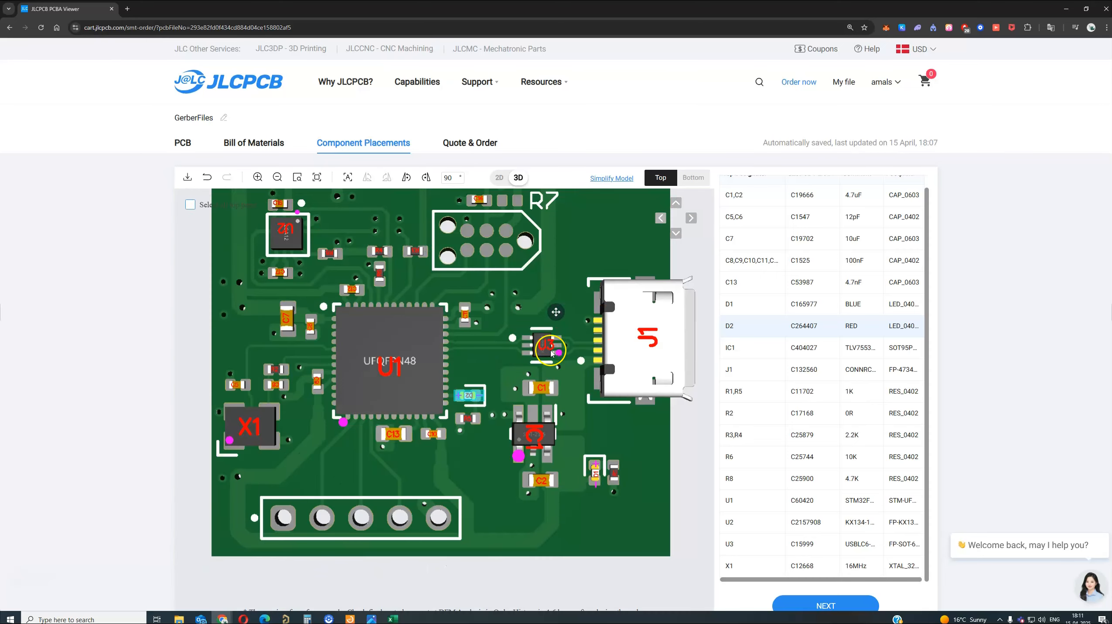
scroll(552, 353, up, 3)
scroll(569, 319, down, 2)
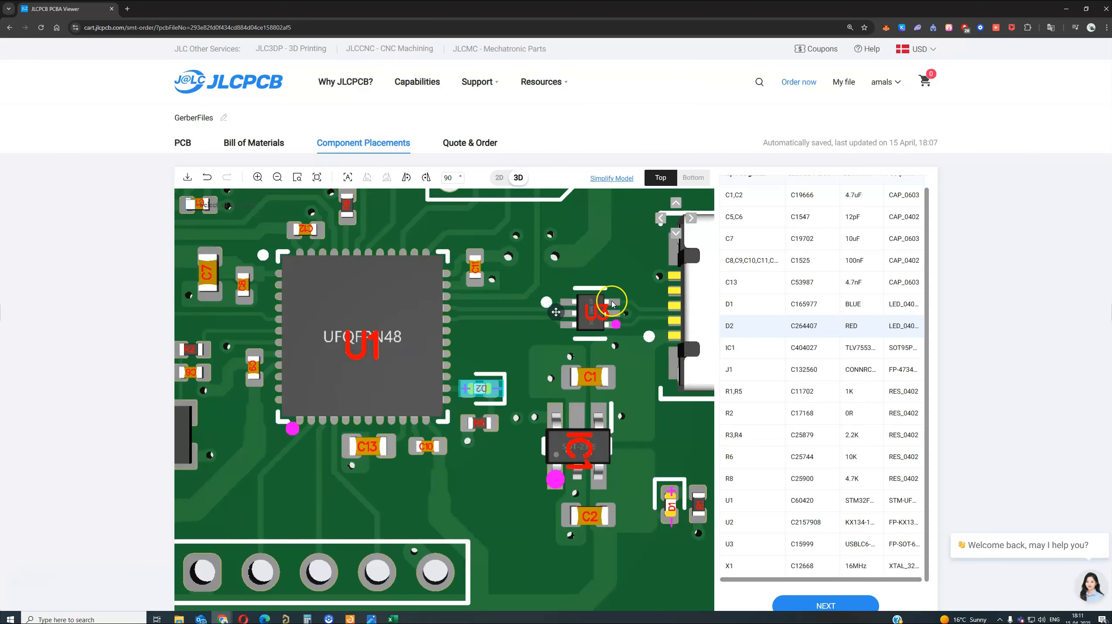
click(595, 331)
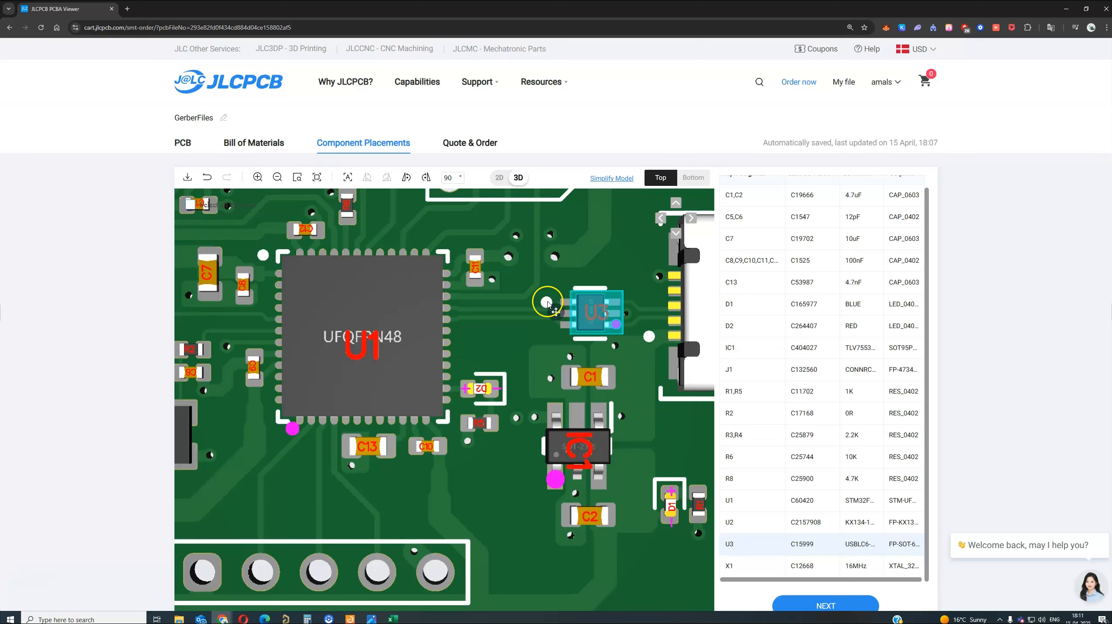
click(408, 179)
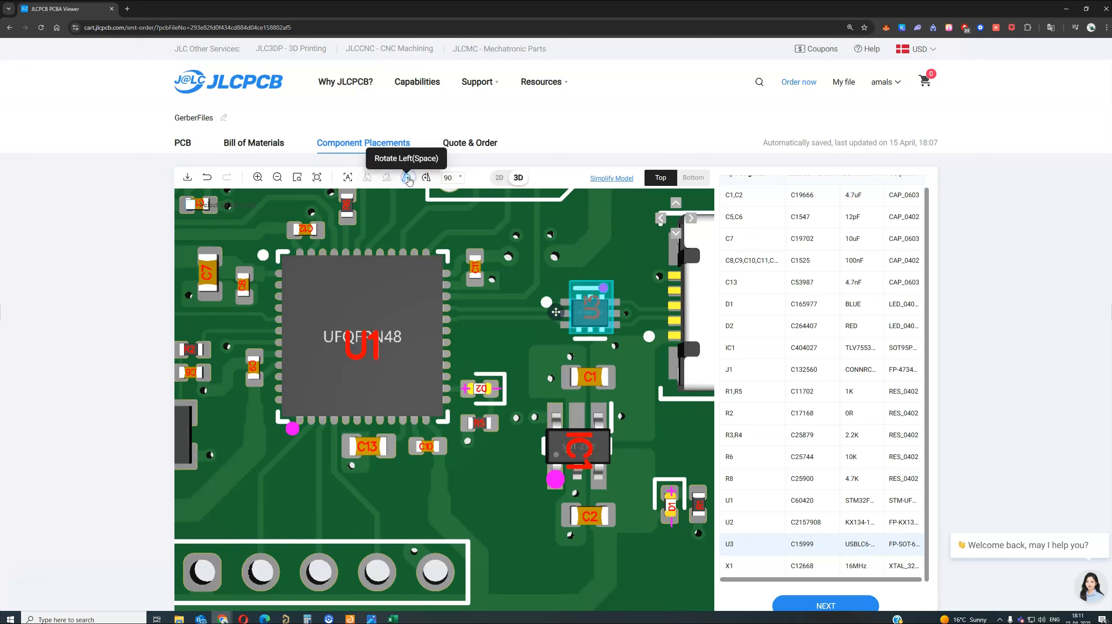
click(408, 178)
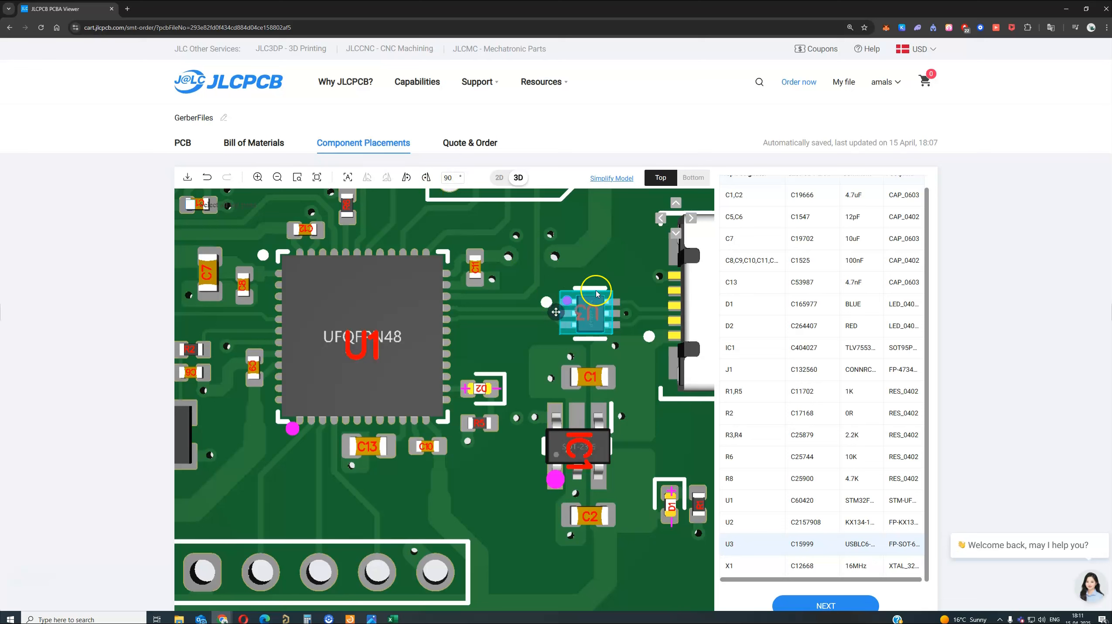
Step: Rotate regulator IC1 by 180 degrees to the left in two 90-degree turns
click(593, 453)
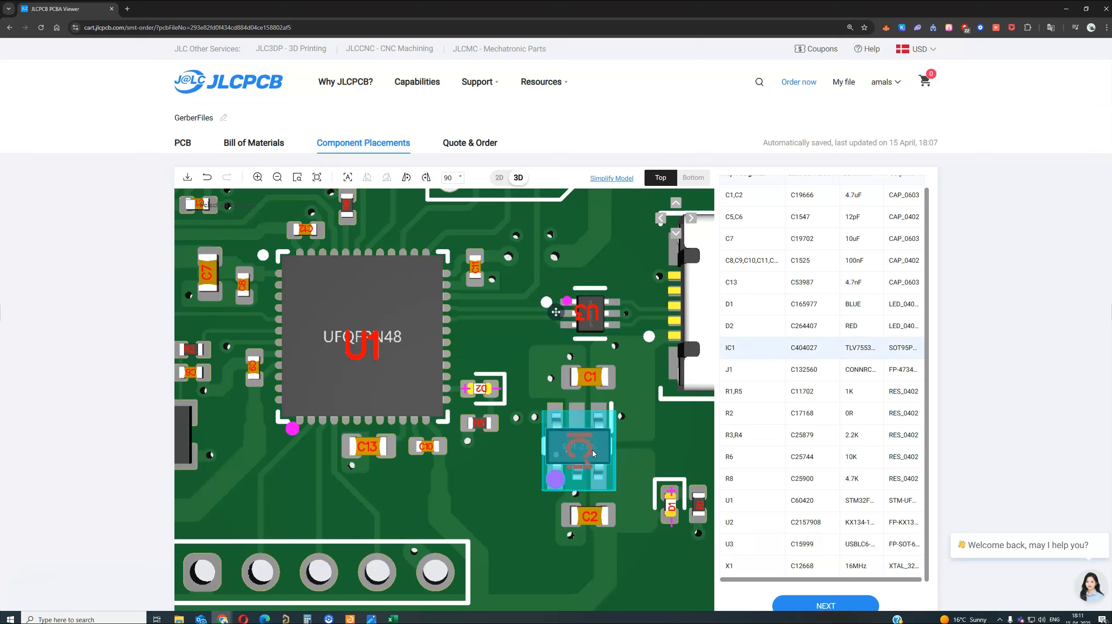
click(553, 486)
click(510, 471)
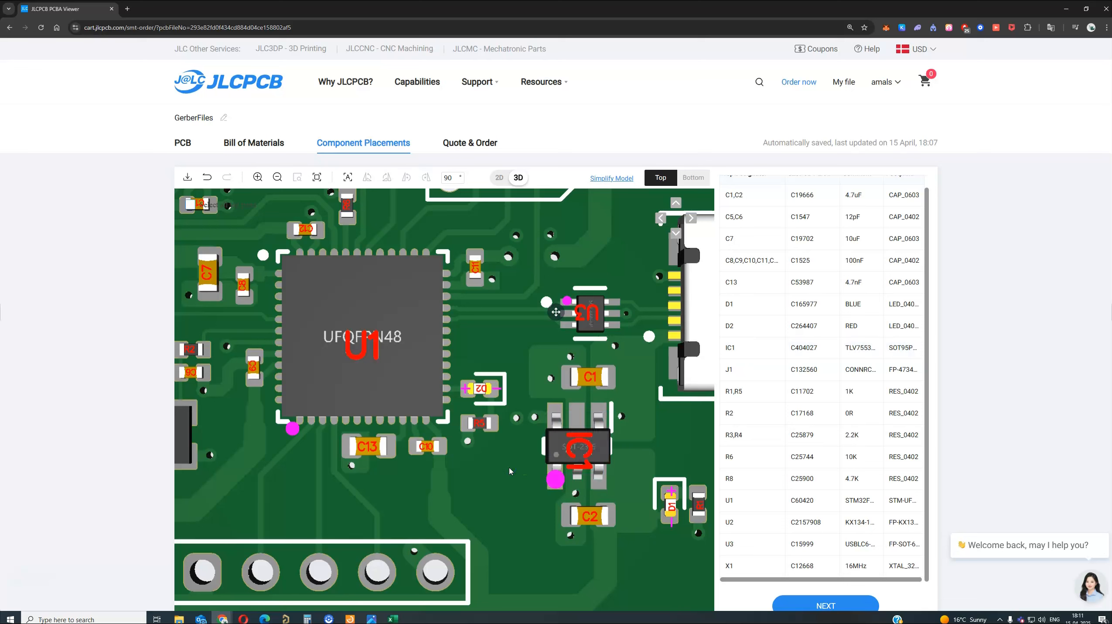
click(583, 455)
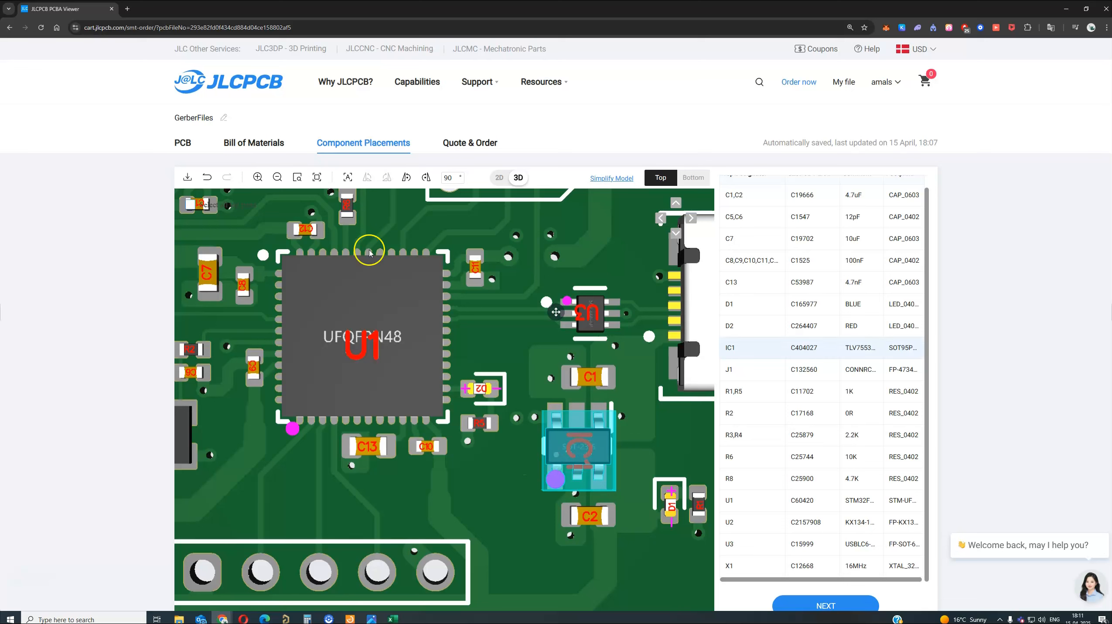
click(407, 180)
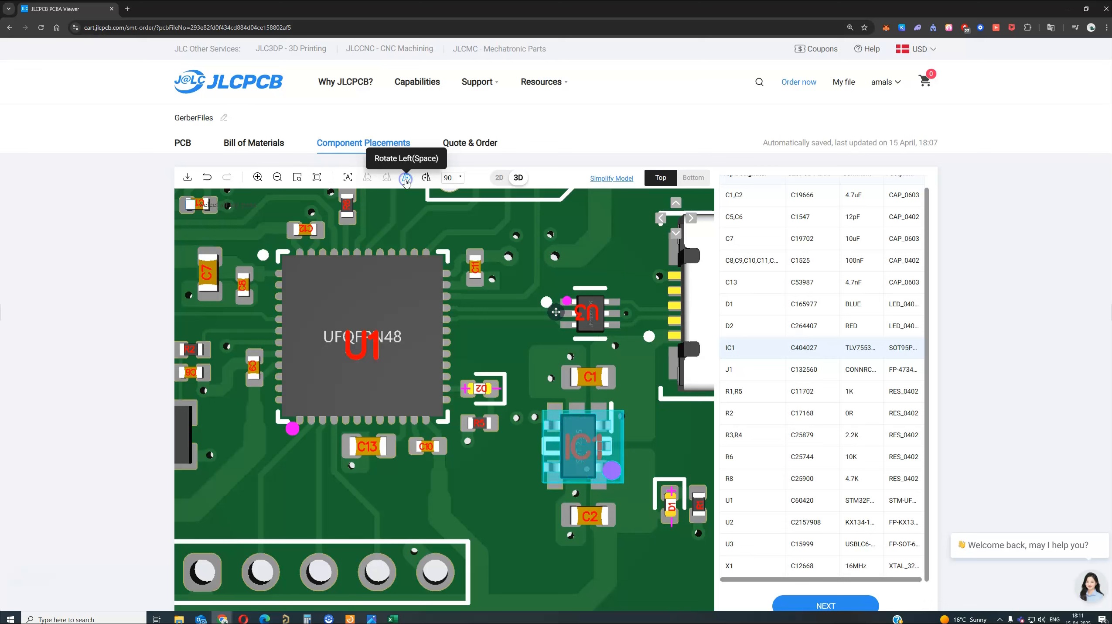
click(406, 181)
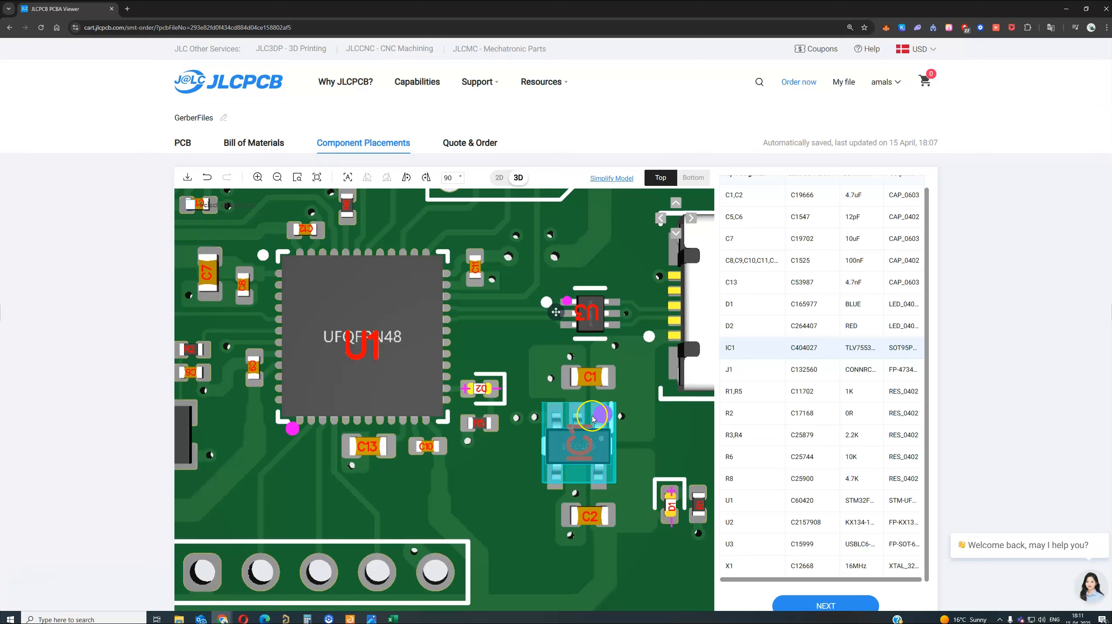
Step: Rotate LED D1 by 180 degrees to the right in two 90-degree turns
click(673, 508)
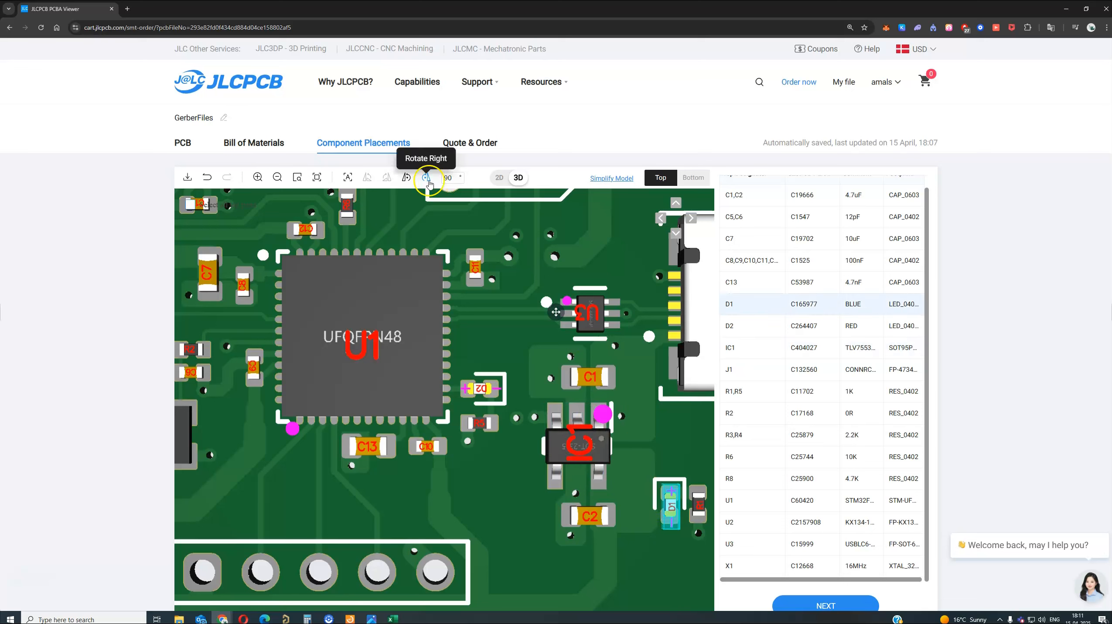
click(428, 180)
click(428, 180)
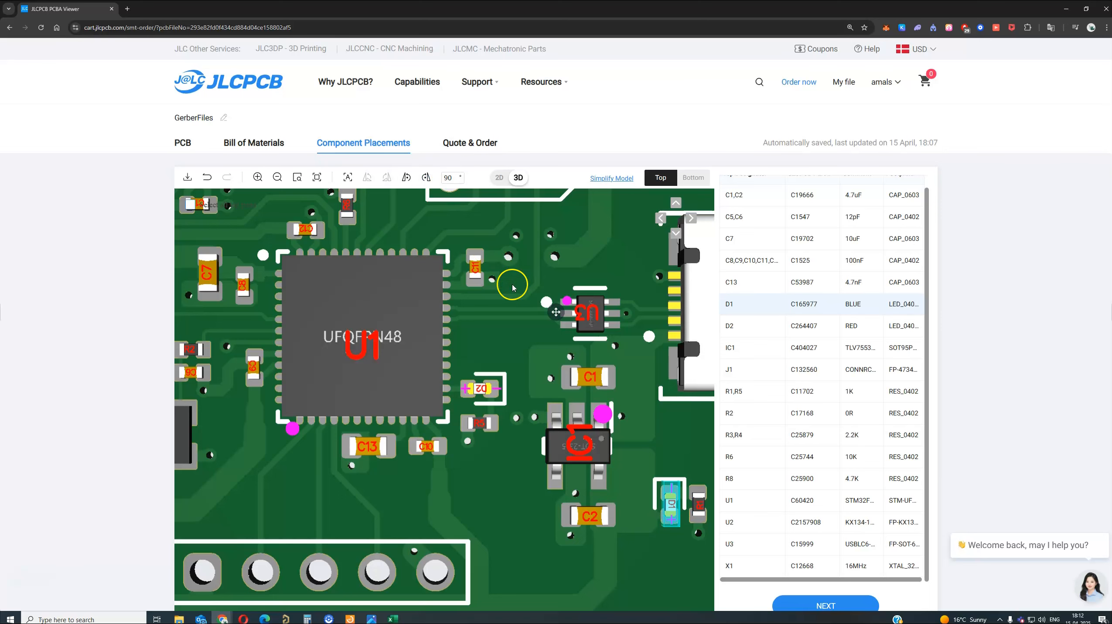
Step: Rotate microcontroller U1 by a net 90 degrees to the right, aligning its pin 1 marker with the white silkscreen dot
scroll(507, 308, down, 2)
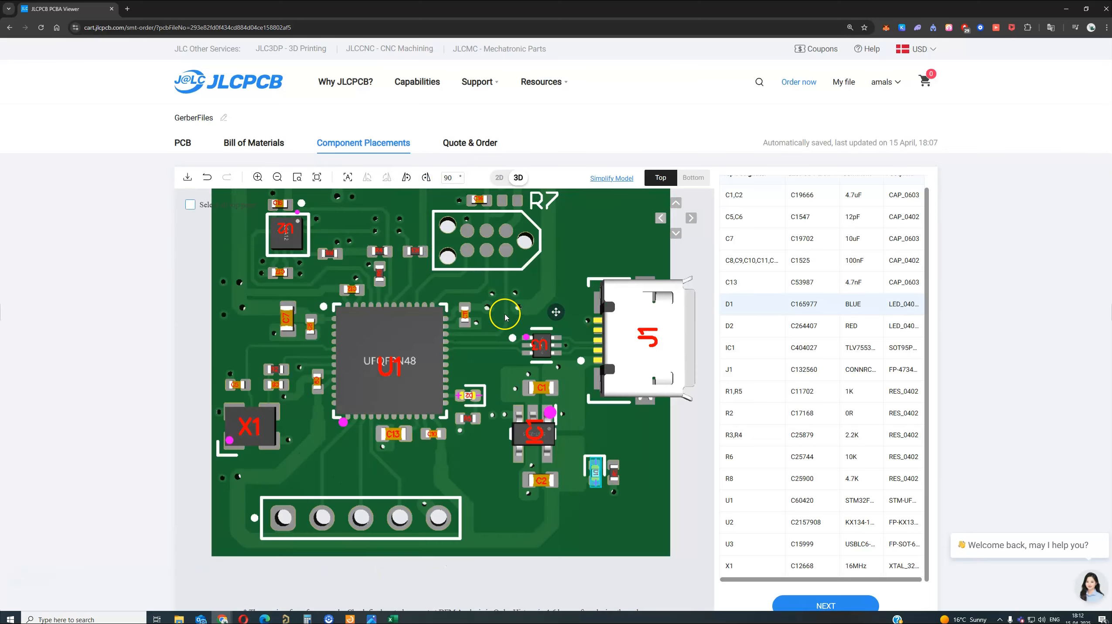
click(387, 354)
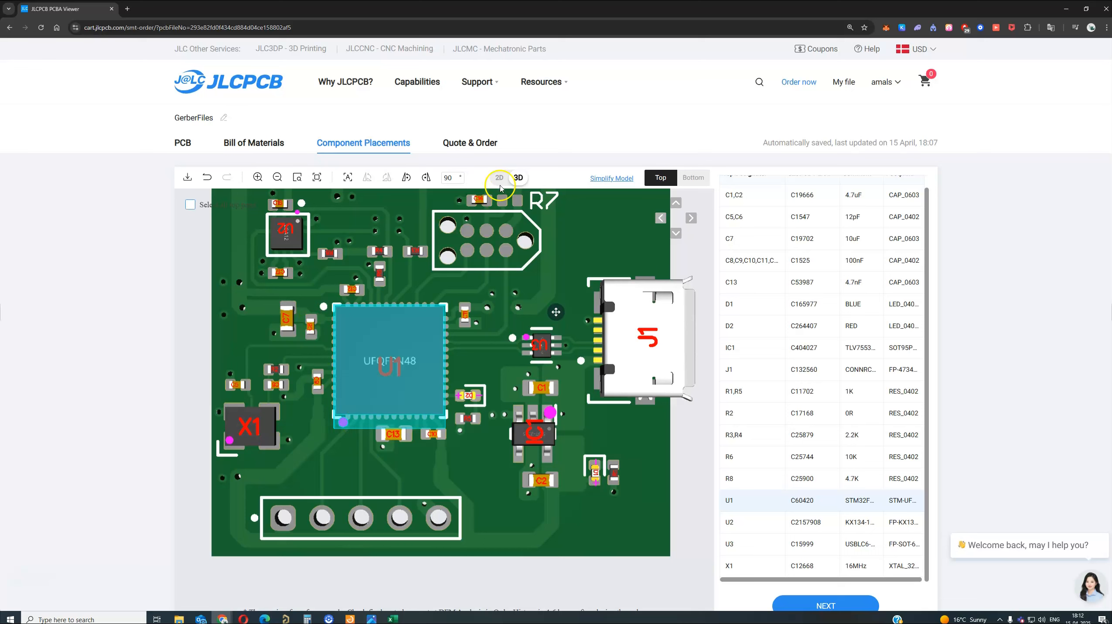
click(427, 178)
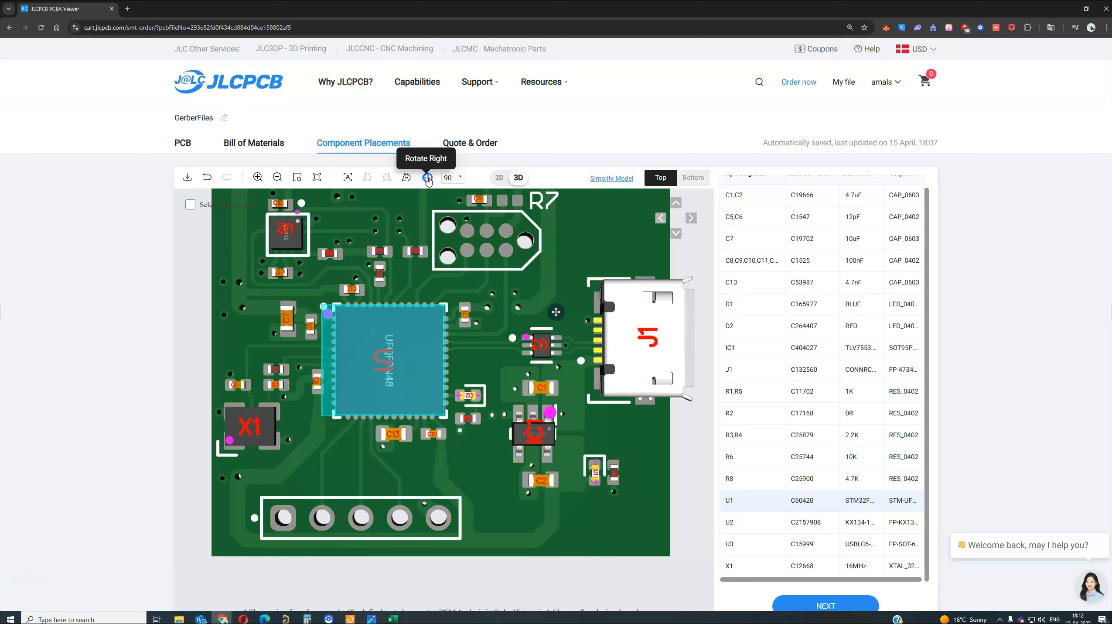
click(427, 178)
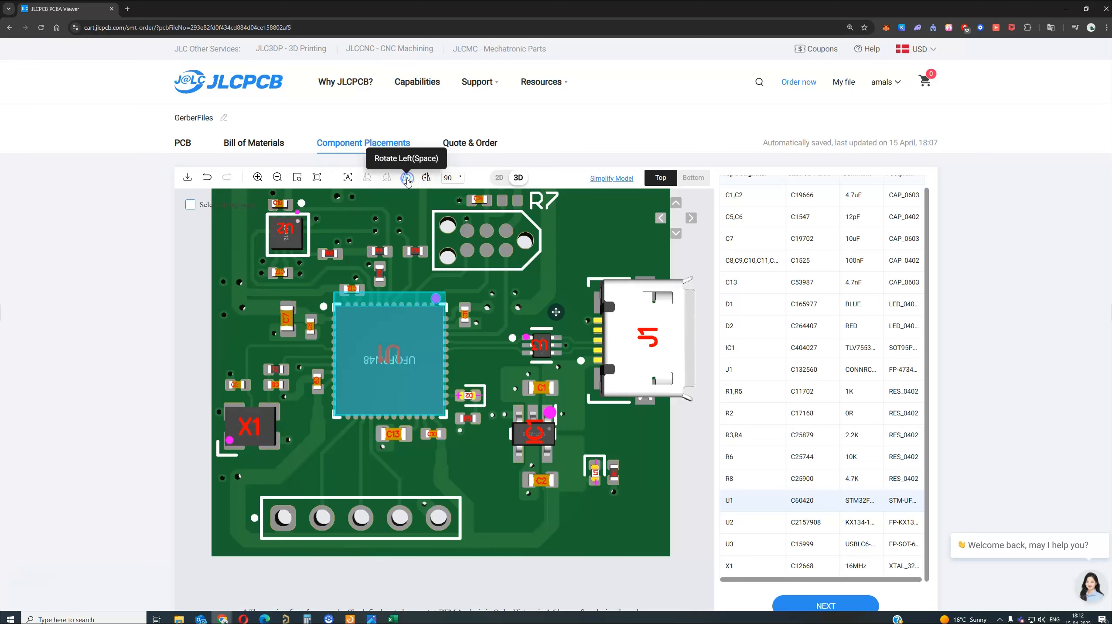
click(408, 179)
click(346, 305)
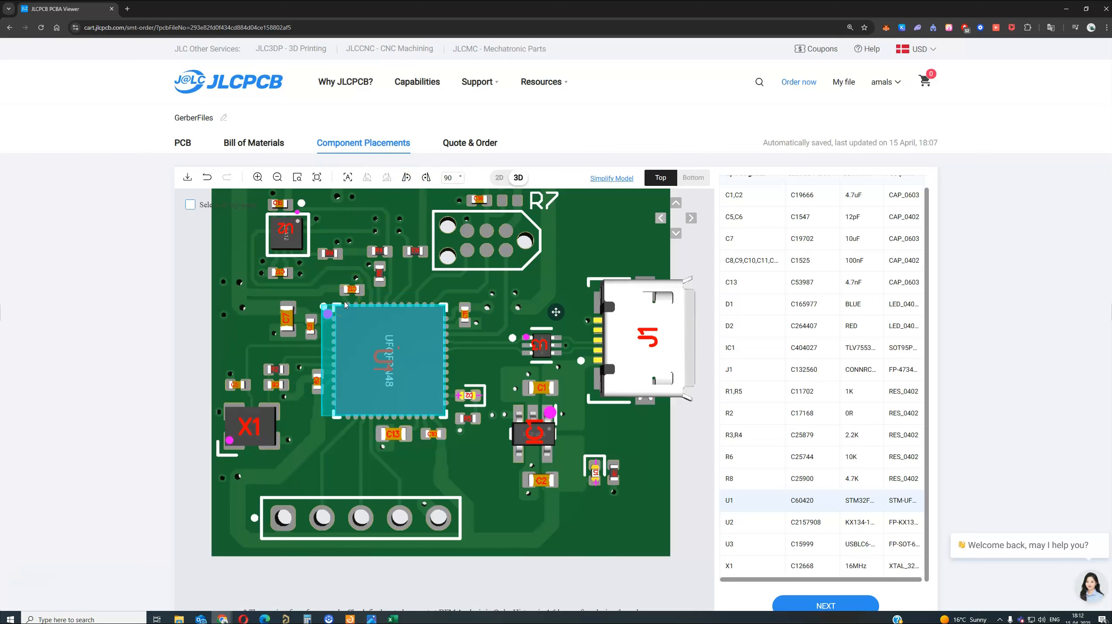
Step: Open Pick Place.csv from the Send to JLCPCB folder in Excel and maximize its window
scroll(345, 302, down, 3)
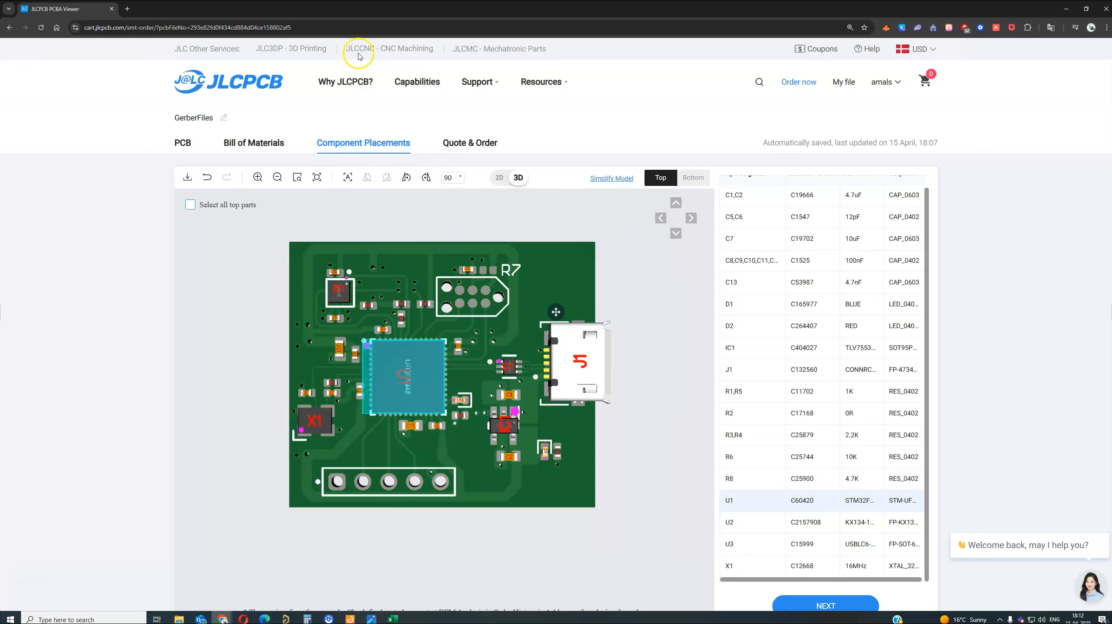
double_click(374, 13)
drag(621, 58, 628, 60)
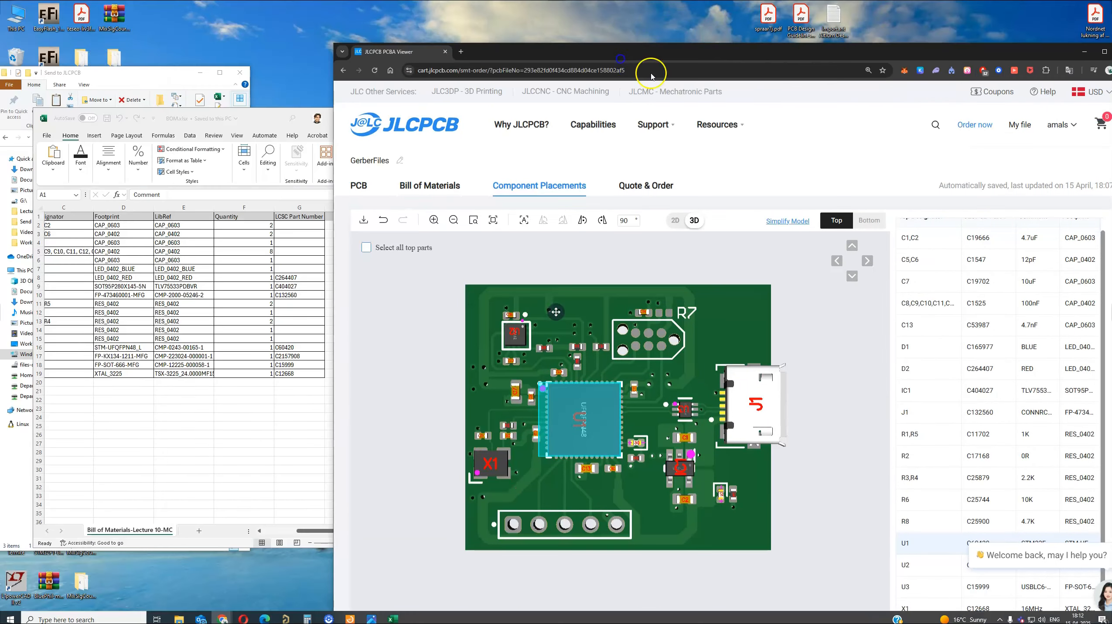
click(127, 75)
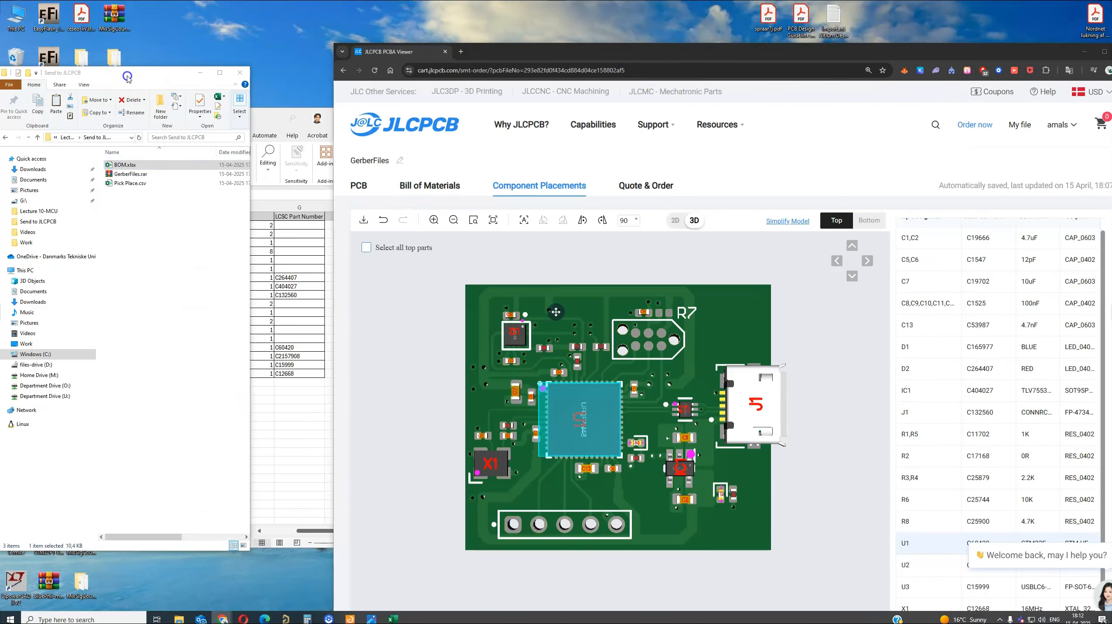
double_click(130, 183)
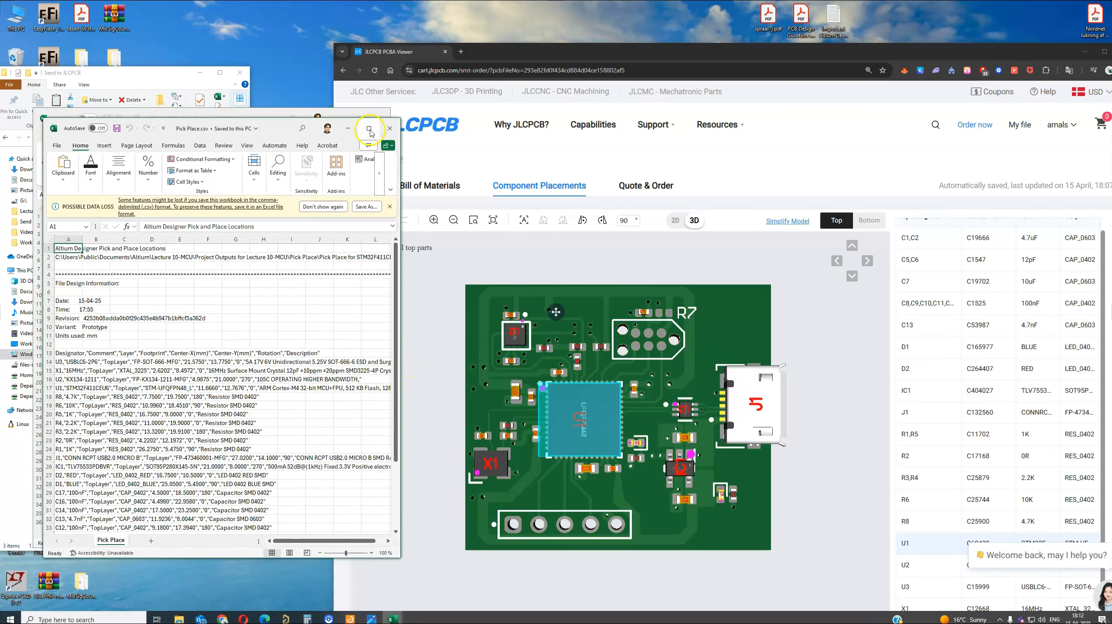
click(369, 128)
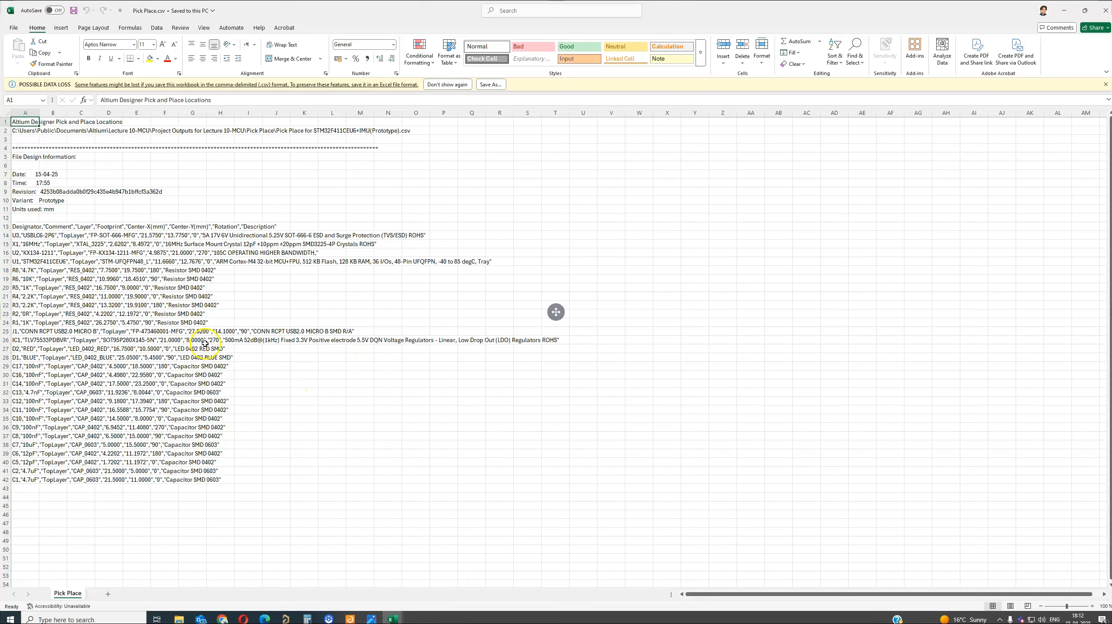
Step: Examine the rotation values of connector J1 and microcontroller U1 in the pick-and-place data
click(246, 332)
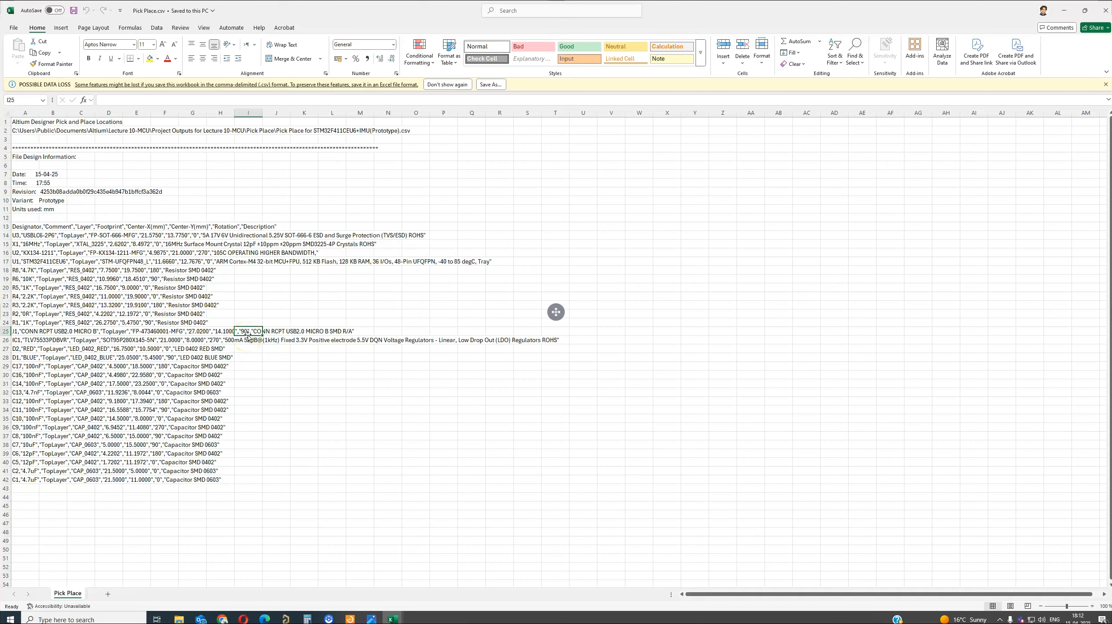
click(209, 262)
click(208, 263)
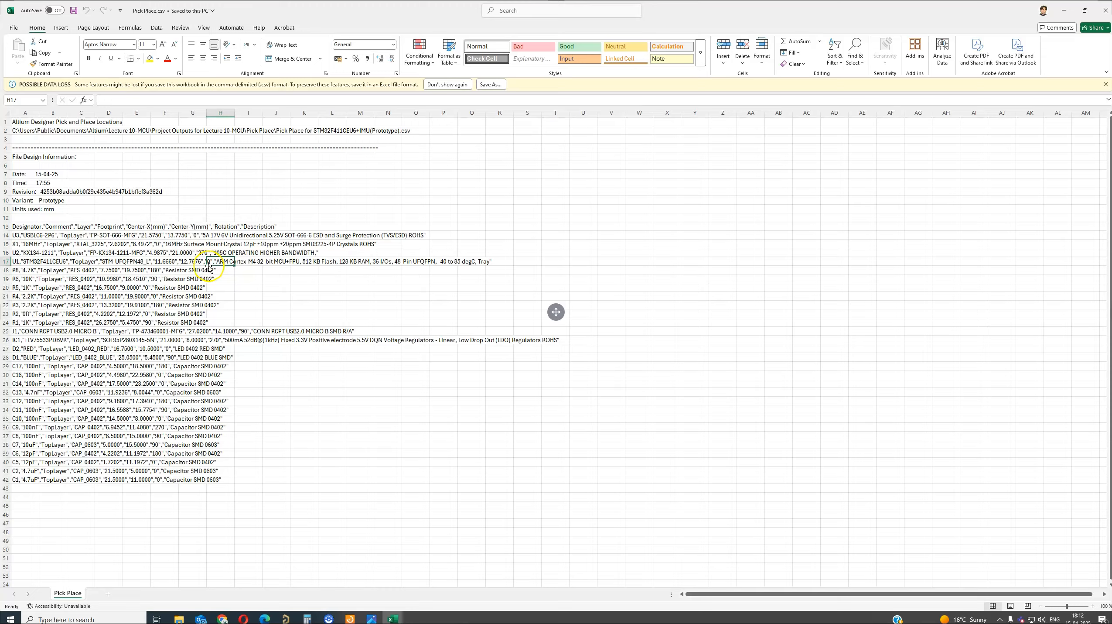
ctrl+scroll(210, 267, up, 2)
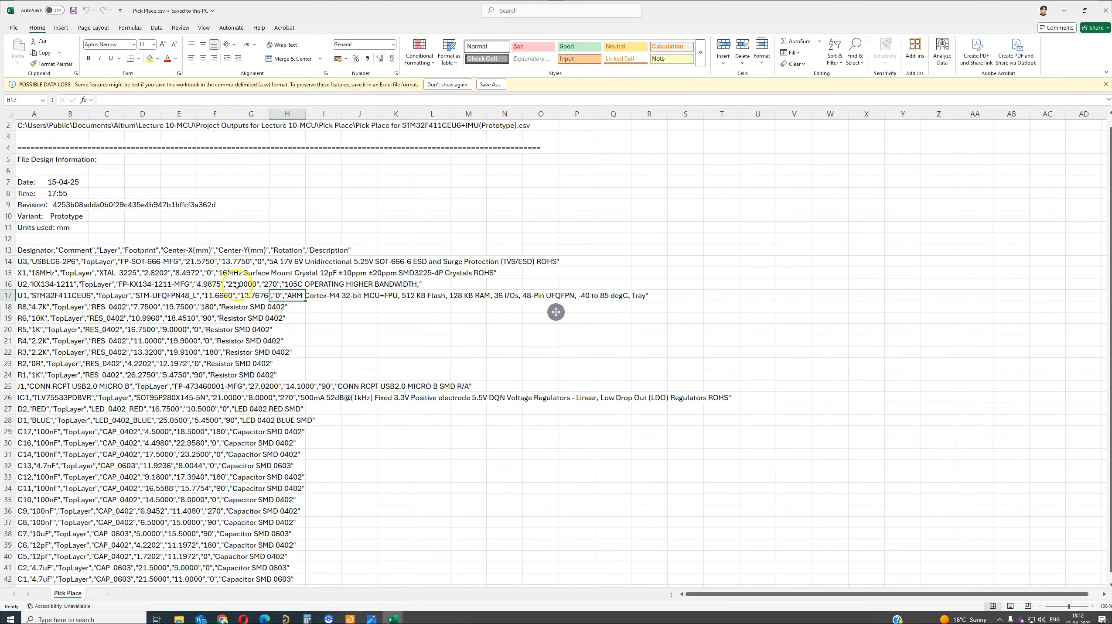
click(284, 297)
key(Left)
key(Right)
key(Right)
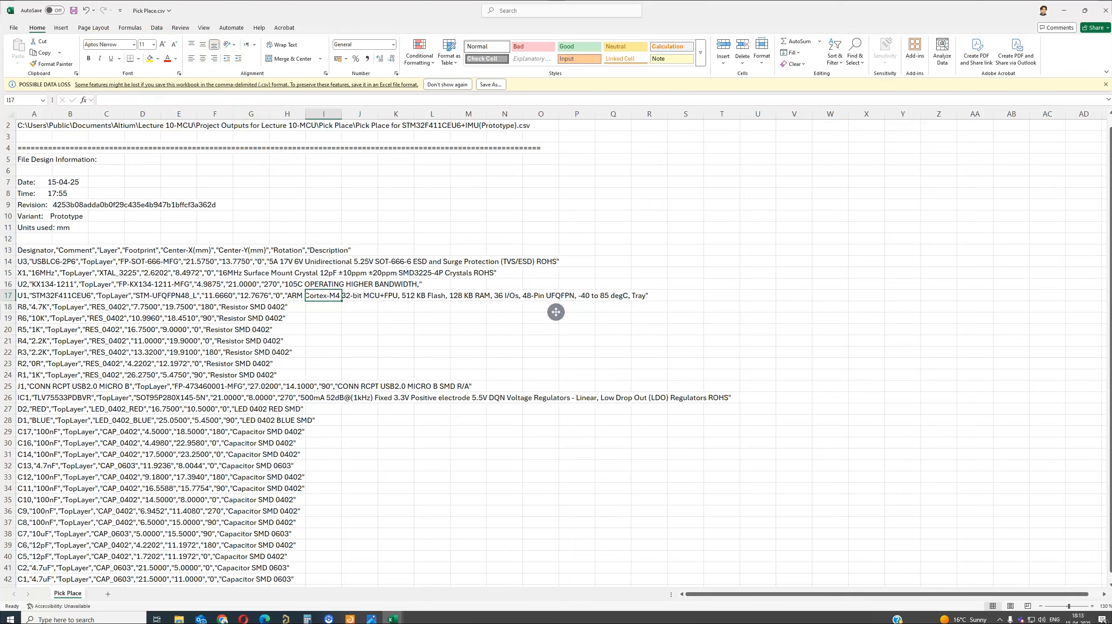
Step: Split column A of the pick-and-place sheet into separate columns with Text to Columns, delimited by commas, in General format
drag(209, 12, 441, 103)
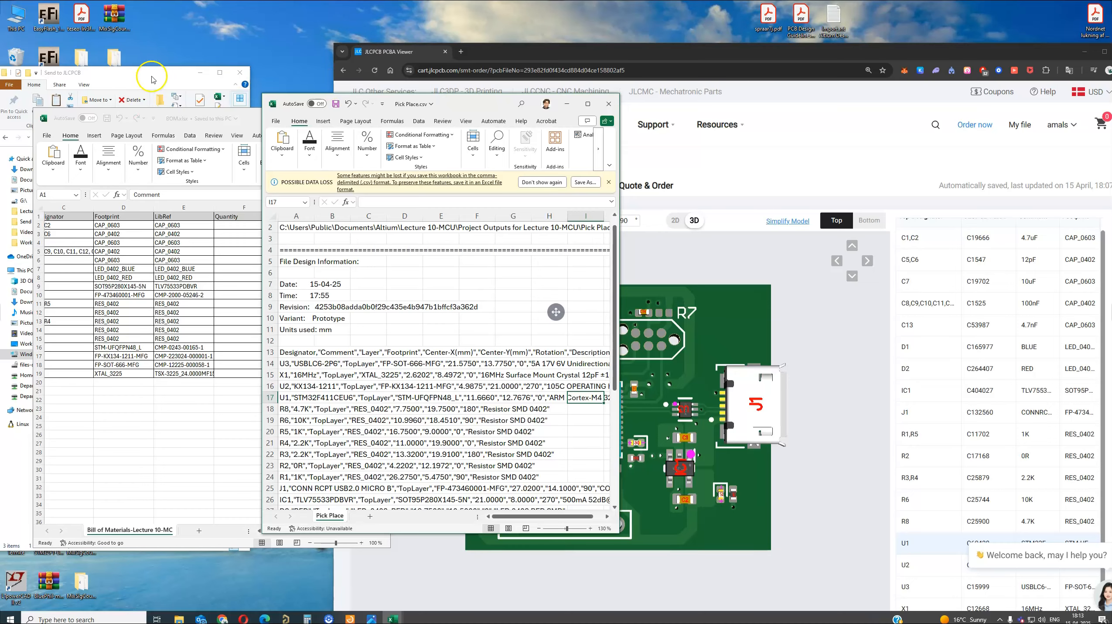
double_click(448, 104)
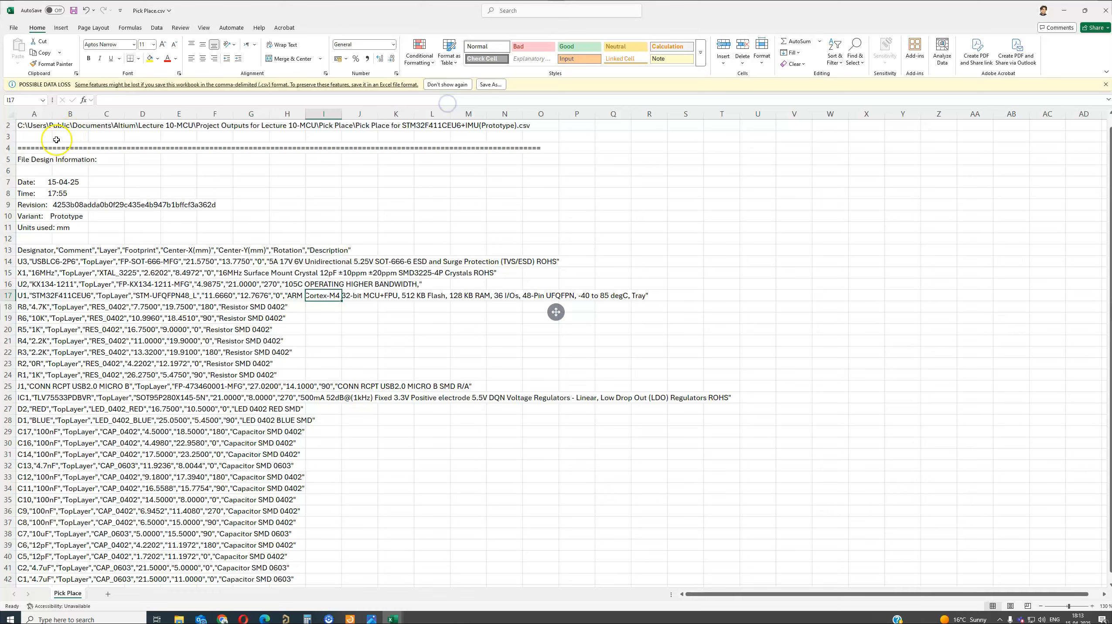
click(34, 125)
click(35, 115)
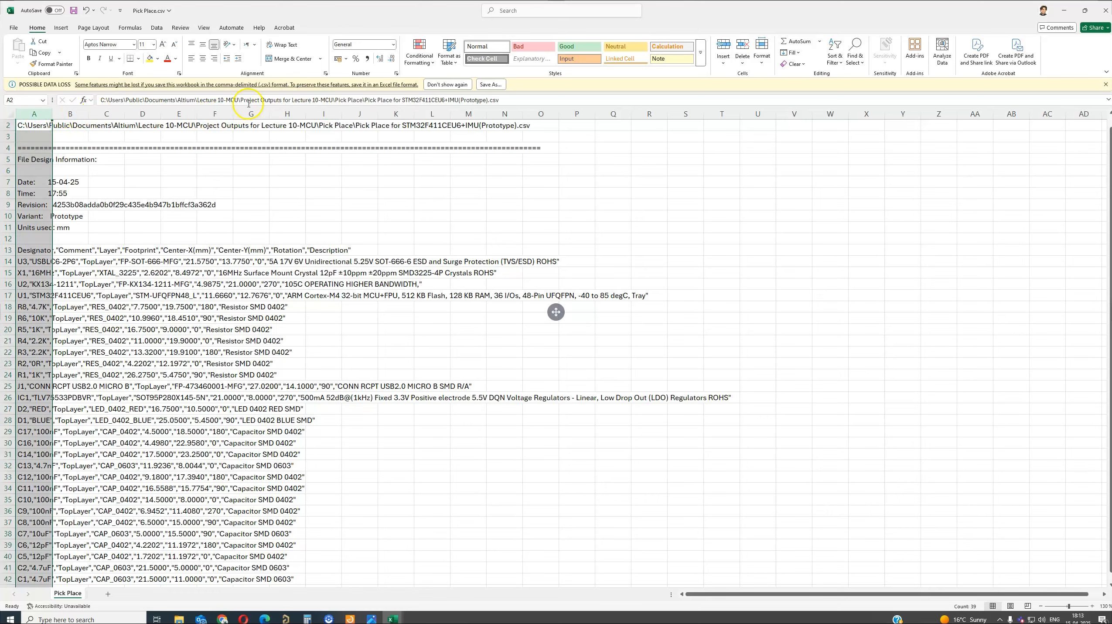
click(151, 31)
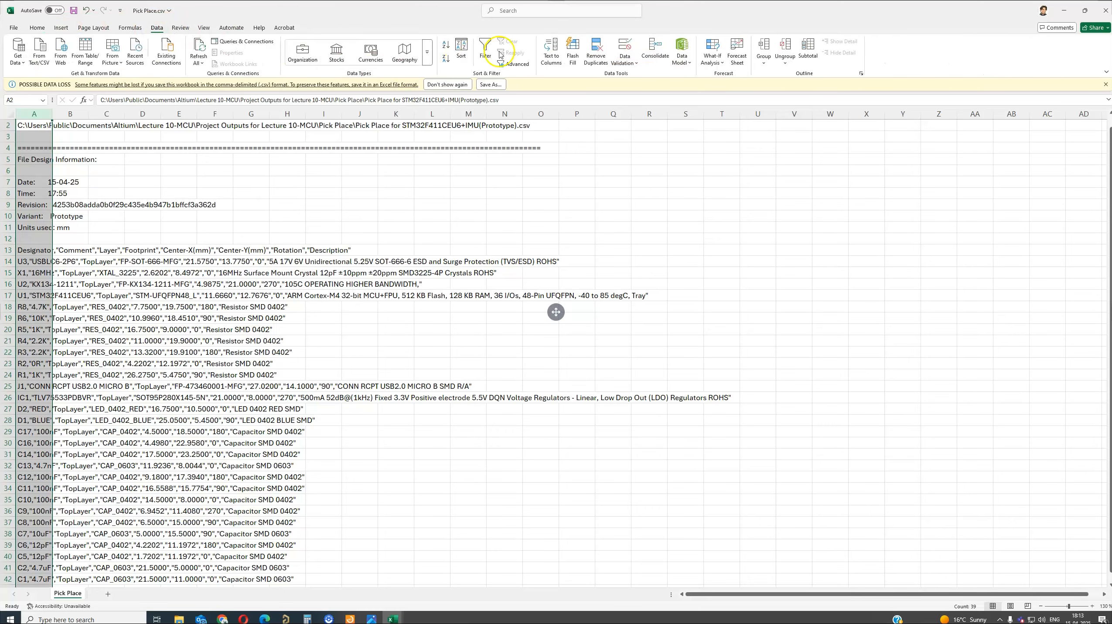
click(549, 49)
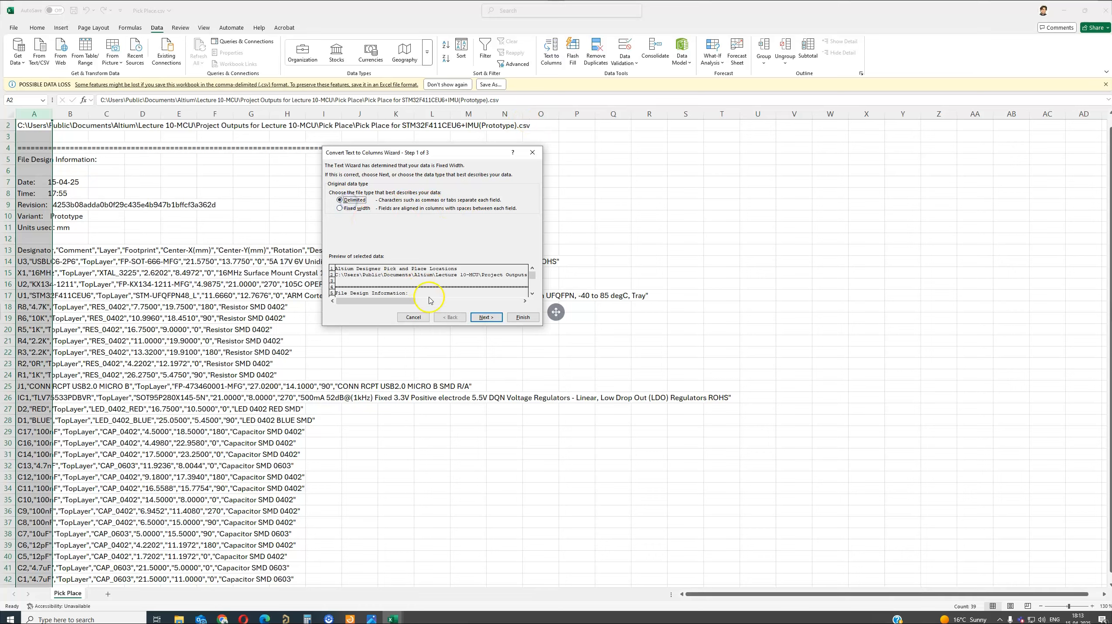
click(484, 318)
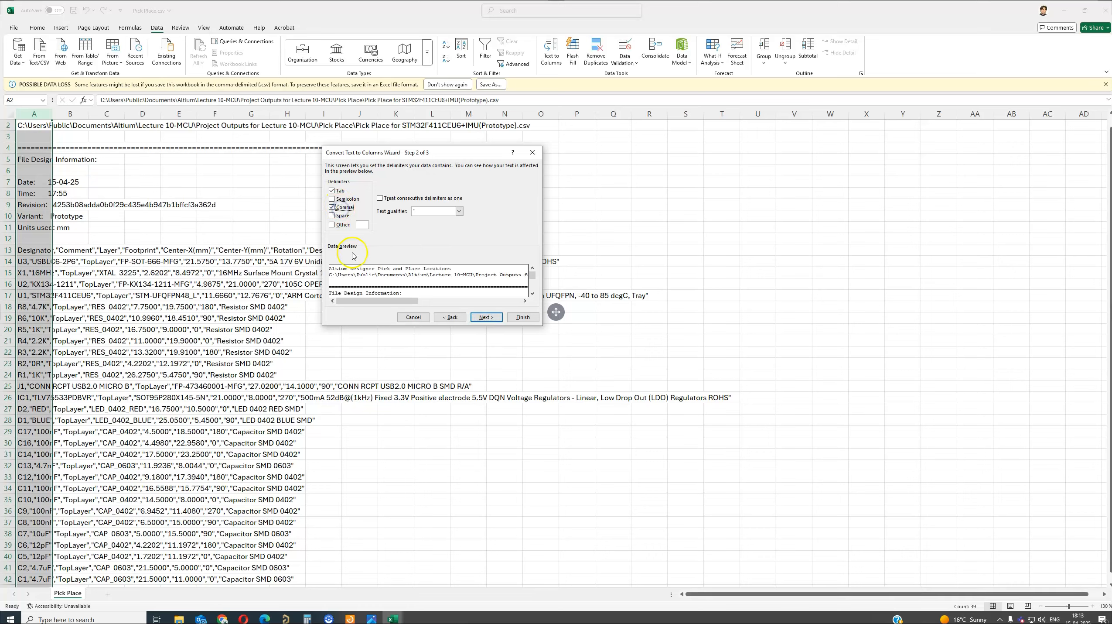
drag(533, 288, 534, 292)
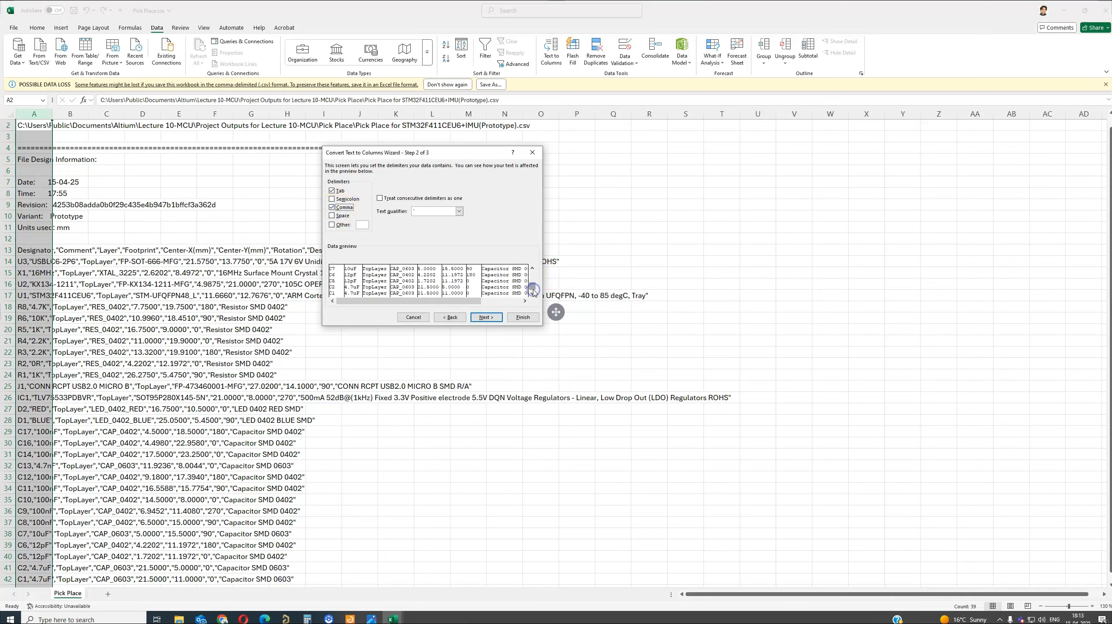
click(533, 278)
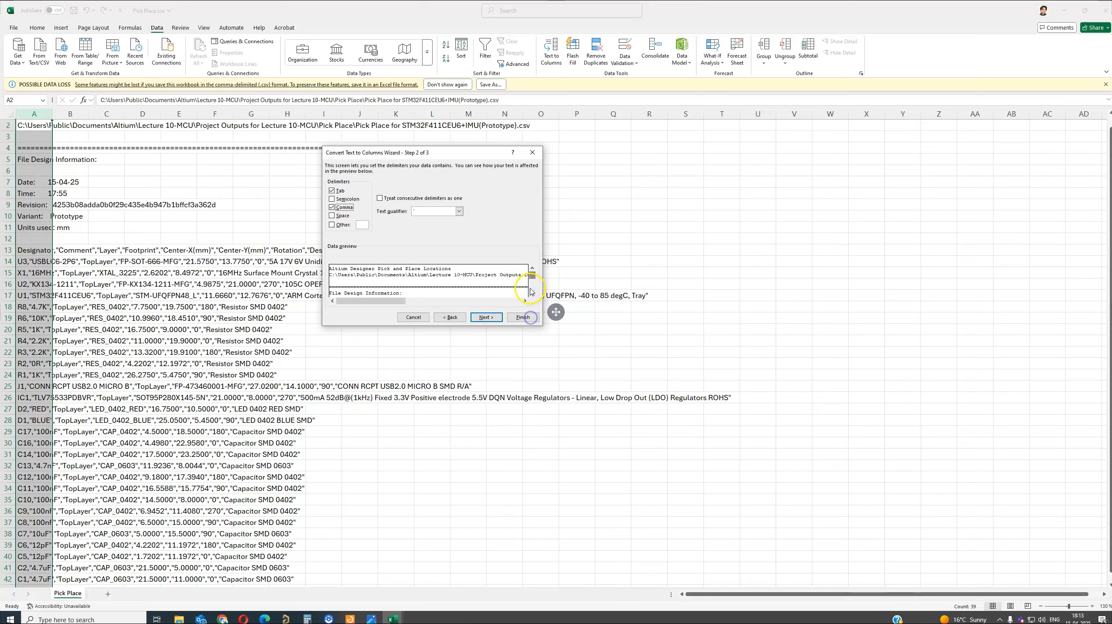
mouse_move(533, 276)
mouse_down()
mouse_move(534, 294)
mouse_move(531, 267)
mouse_up()
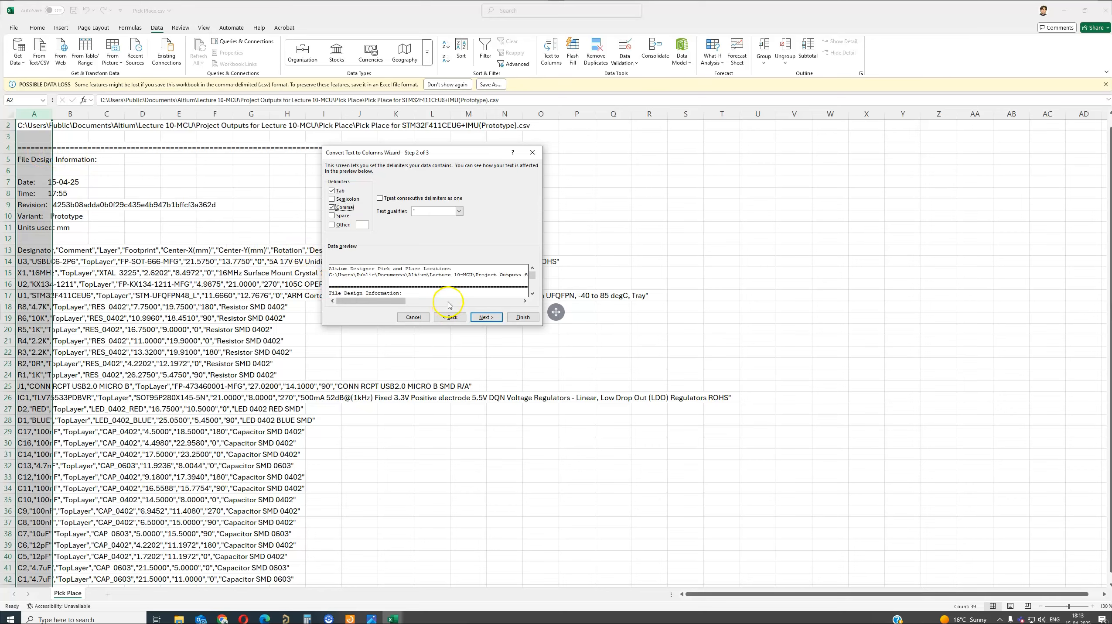
click(486, 318)
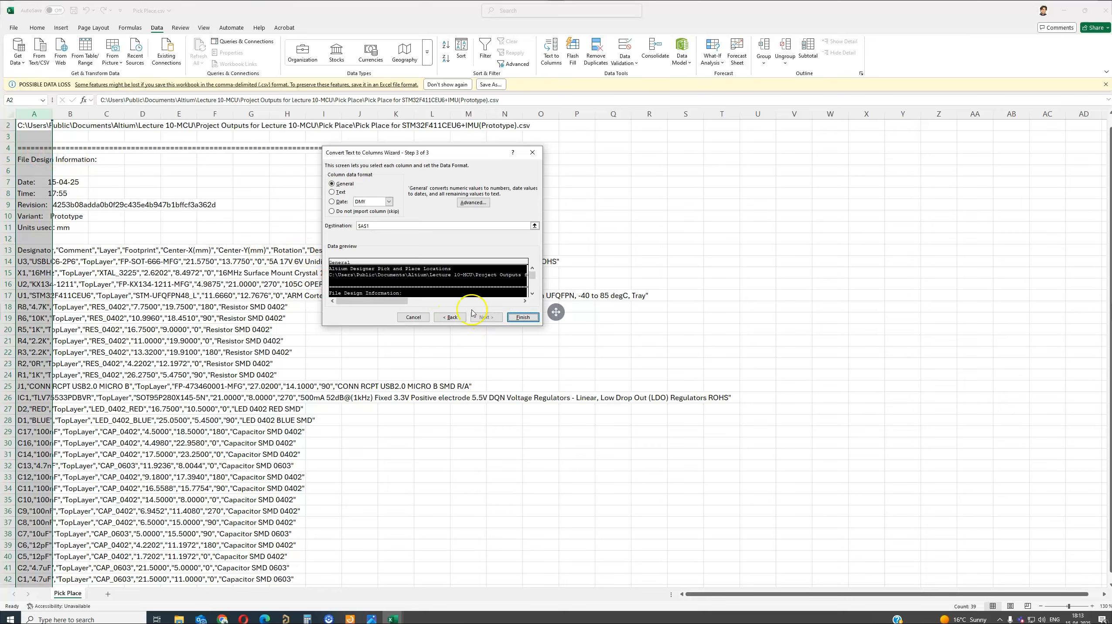
click(519, 319)
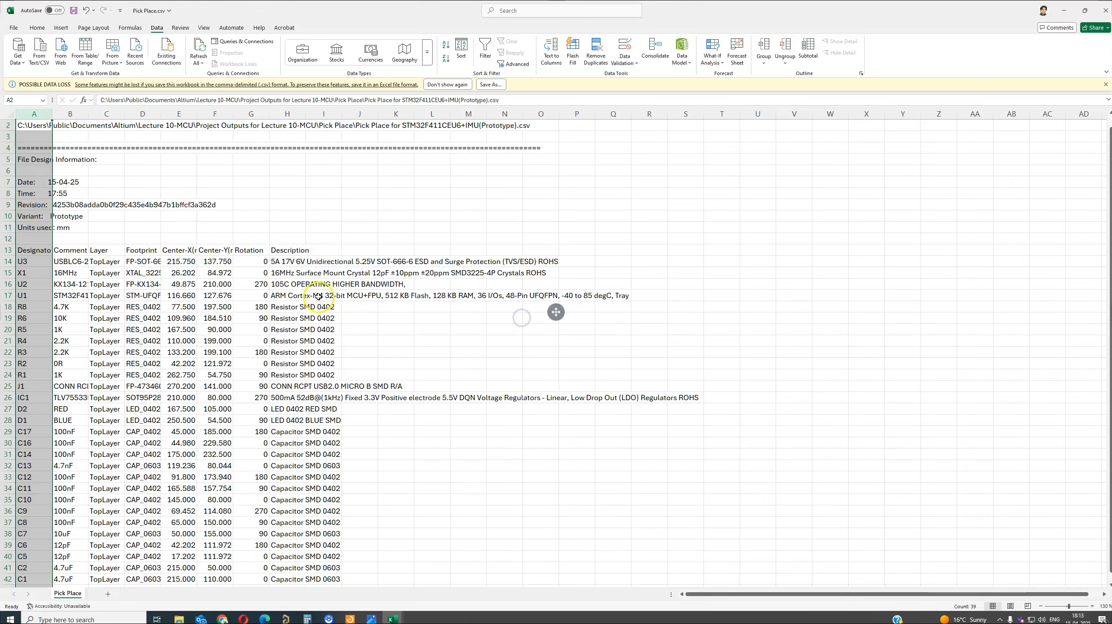
Step: Review the component rotation values in column G and close Pick Place.csv without saving the changes
click(253, 265)
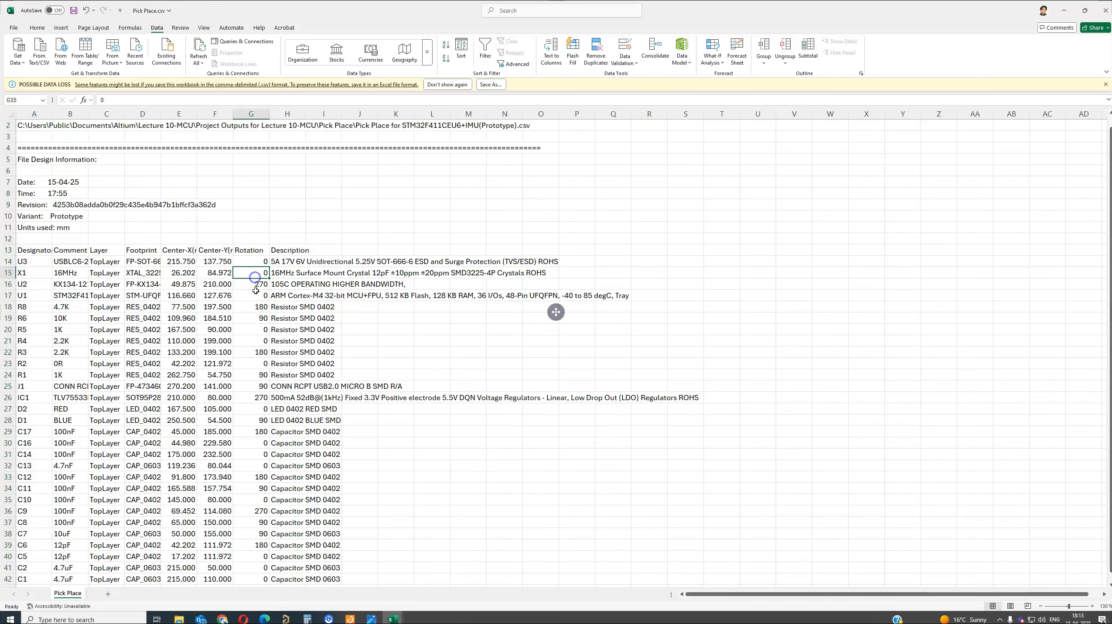
click(255, 363)
click(262, 432)
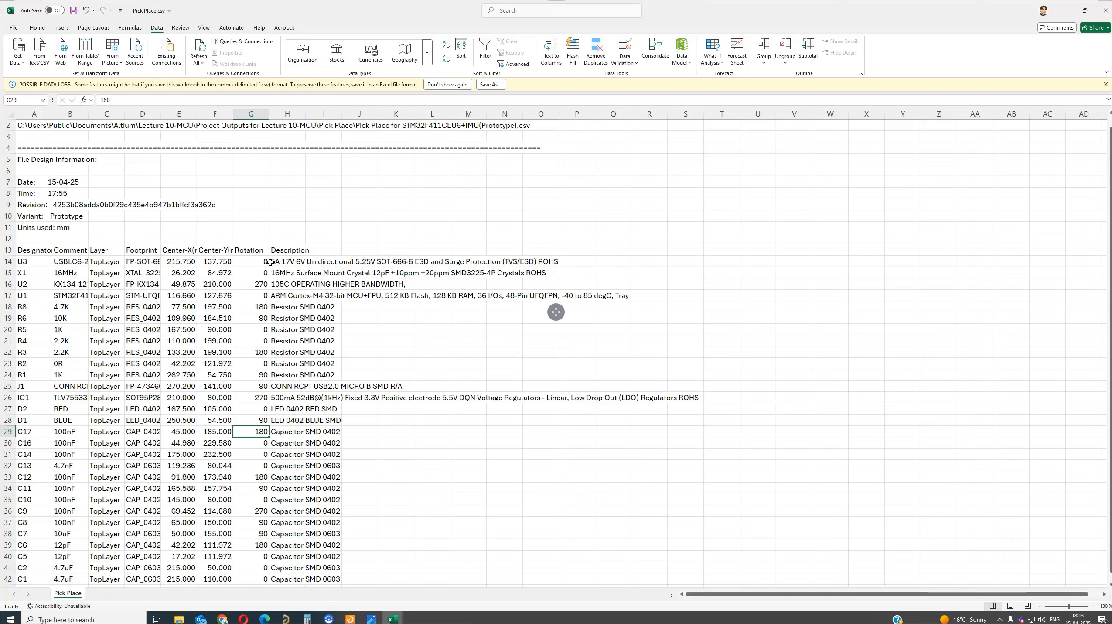
click(257, 271)
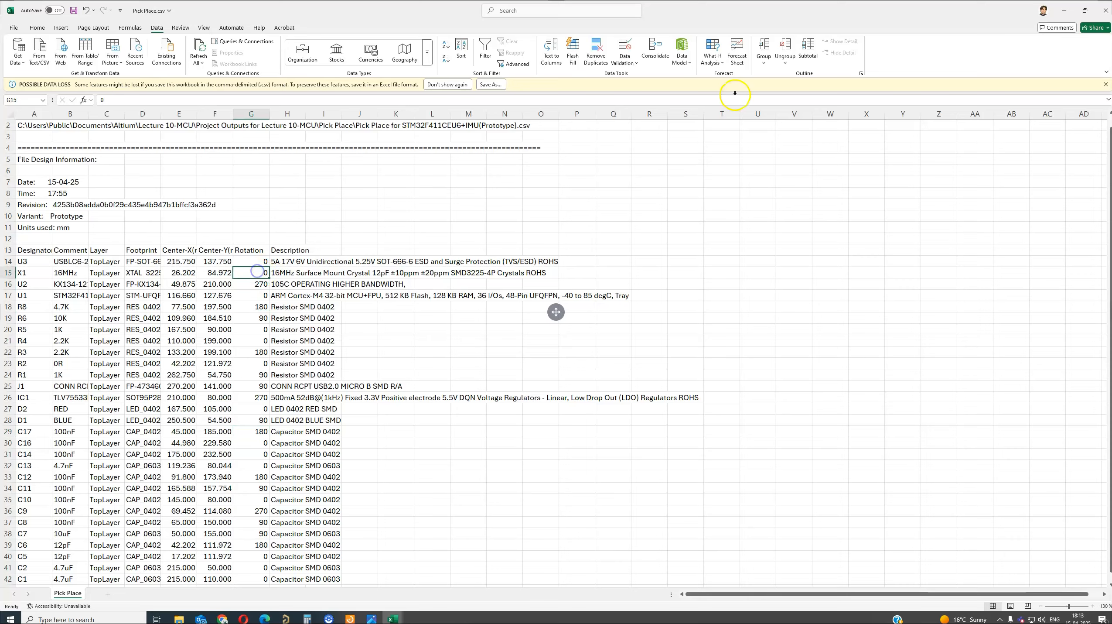
drag(662, 6, 563, 109)
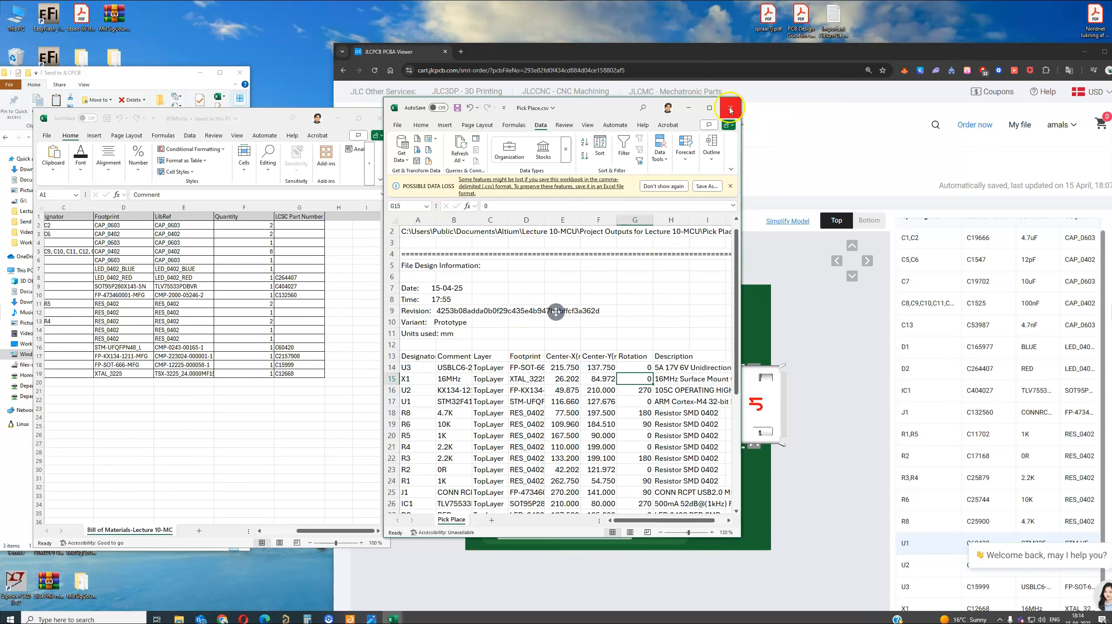
click(731, 110)
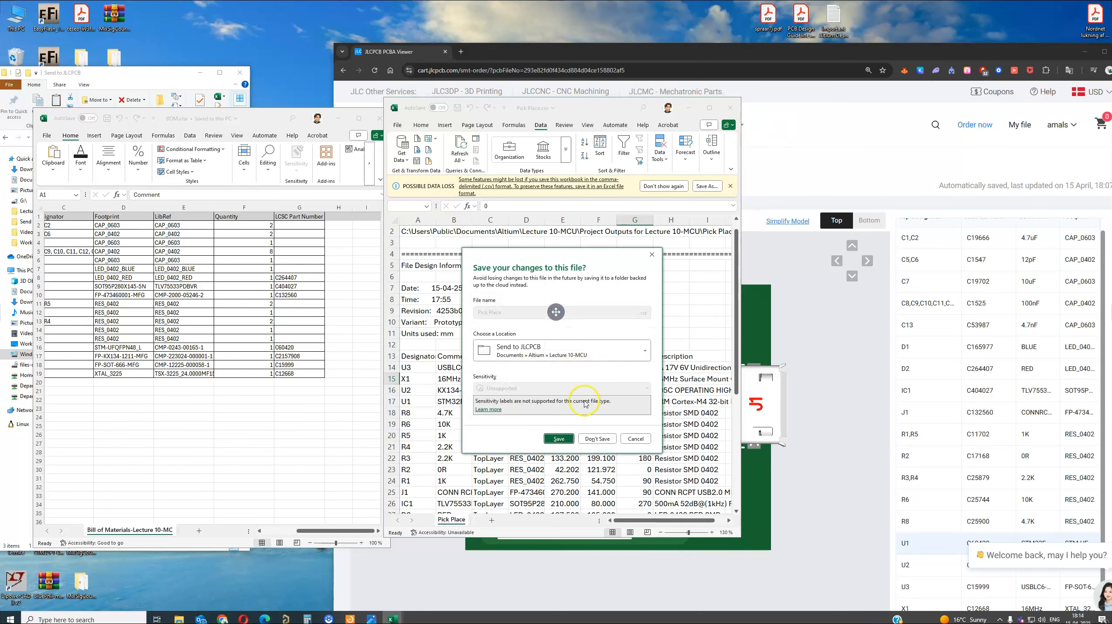
click(597, 438)
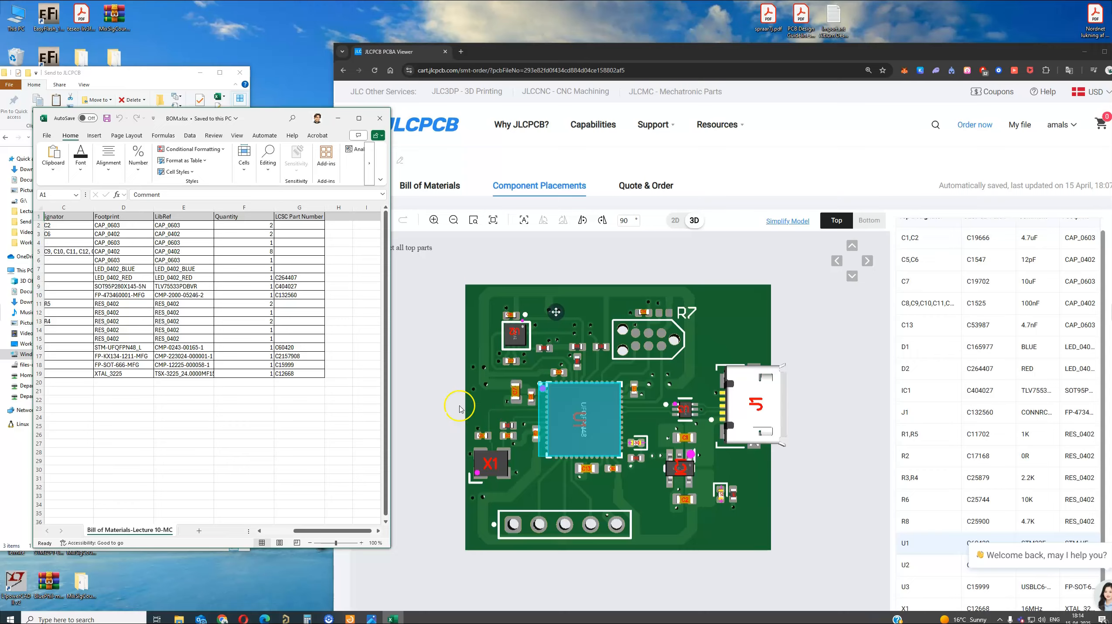
Step: Switch to Altium Designer, arrange its window beside the JLCPCB placement viewer, and show STM32F411CEU6+IMU.PcbDoc
drag(503, 53, 716, 63)
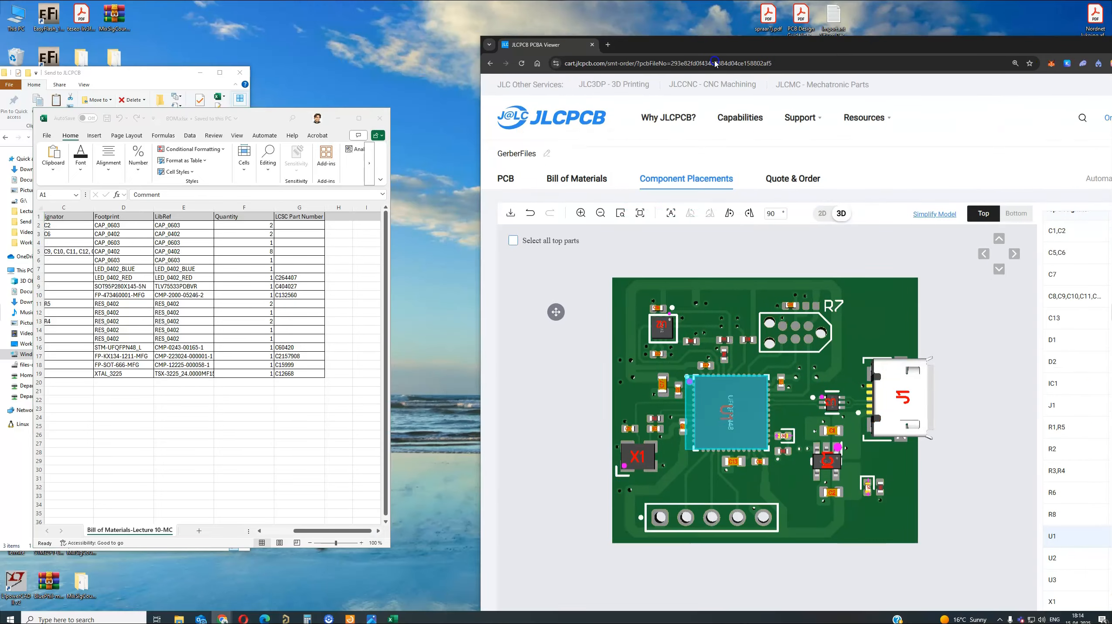
click(287, 618)
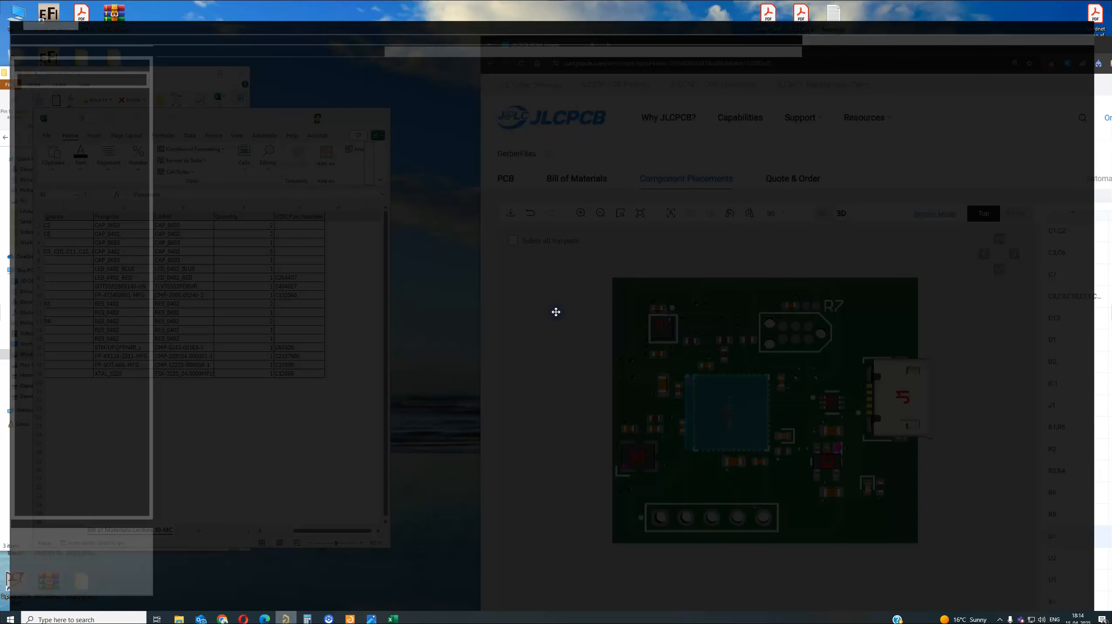
drag(522, 8, 1, 37)
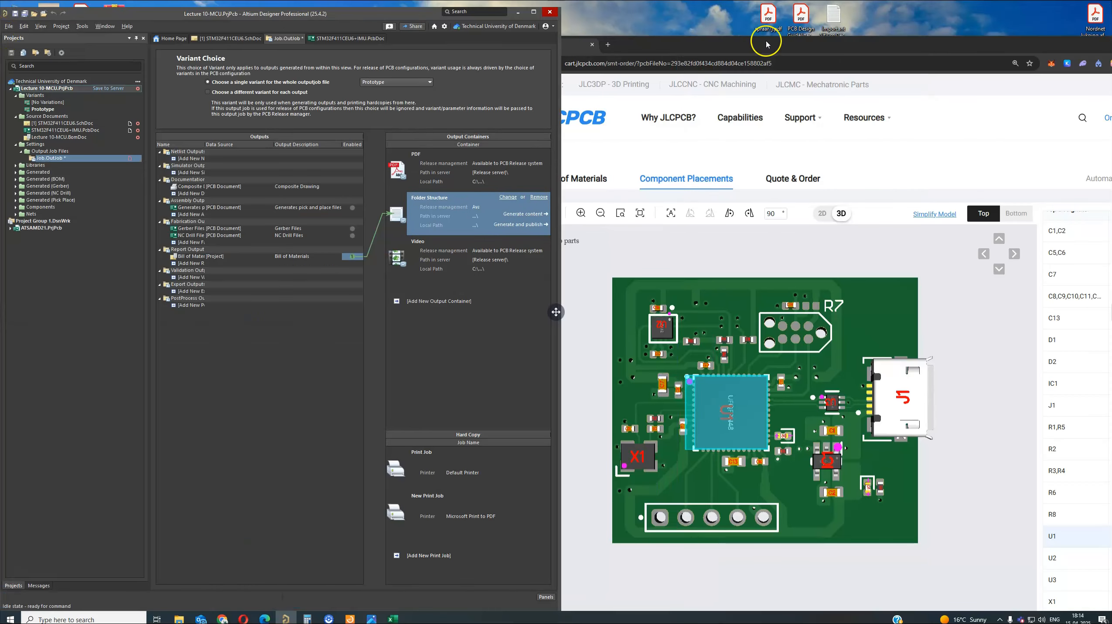
drag(769, 37, 778, 32)
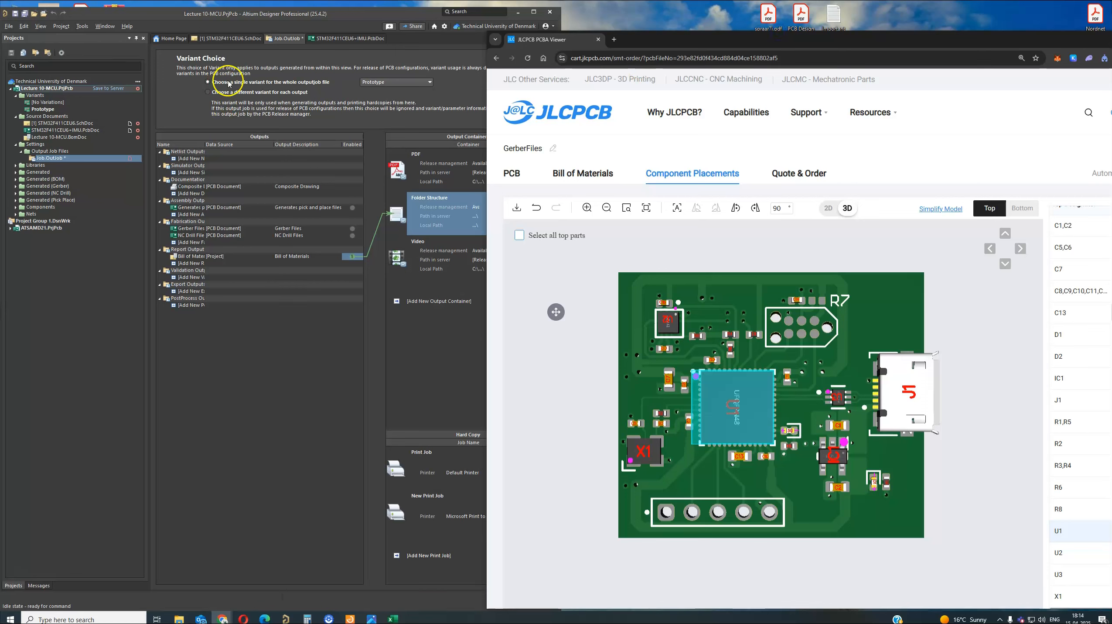
click(320, 36)
click(321, 39)
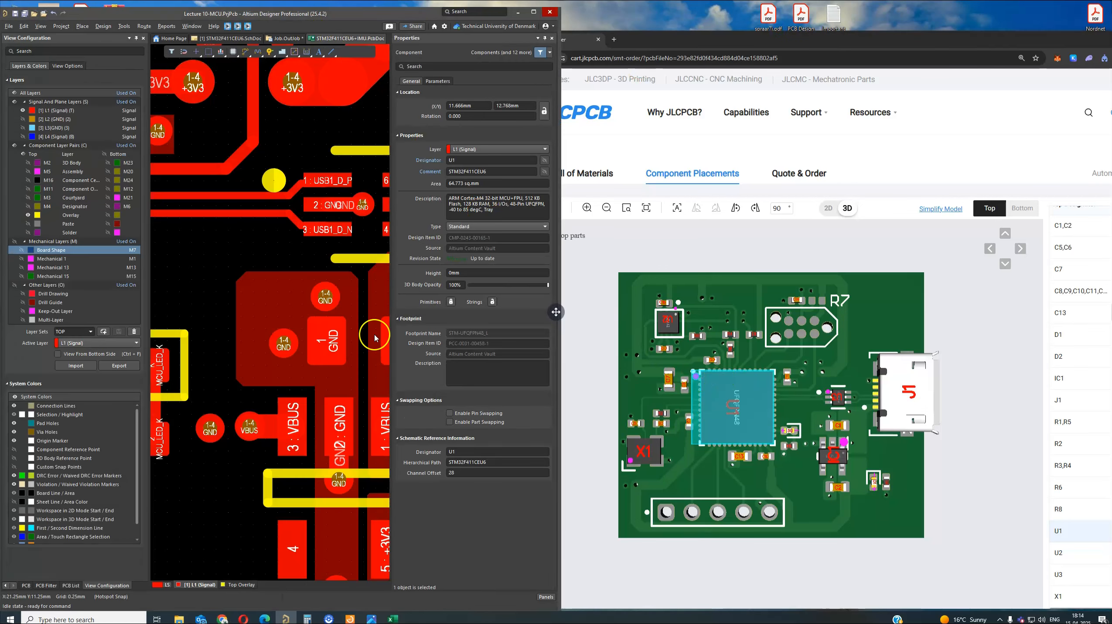
Step: Examine microcontroller U1's pin 1 and silkscreen dot in the PCB layout against its orientation in the JLCPCB viewer
ctrl+scroll(214, 285, down, 4)
right_drag(202, 351, 306, 378)
ctrl+scroll(248, 302, up, 2)
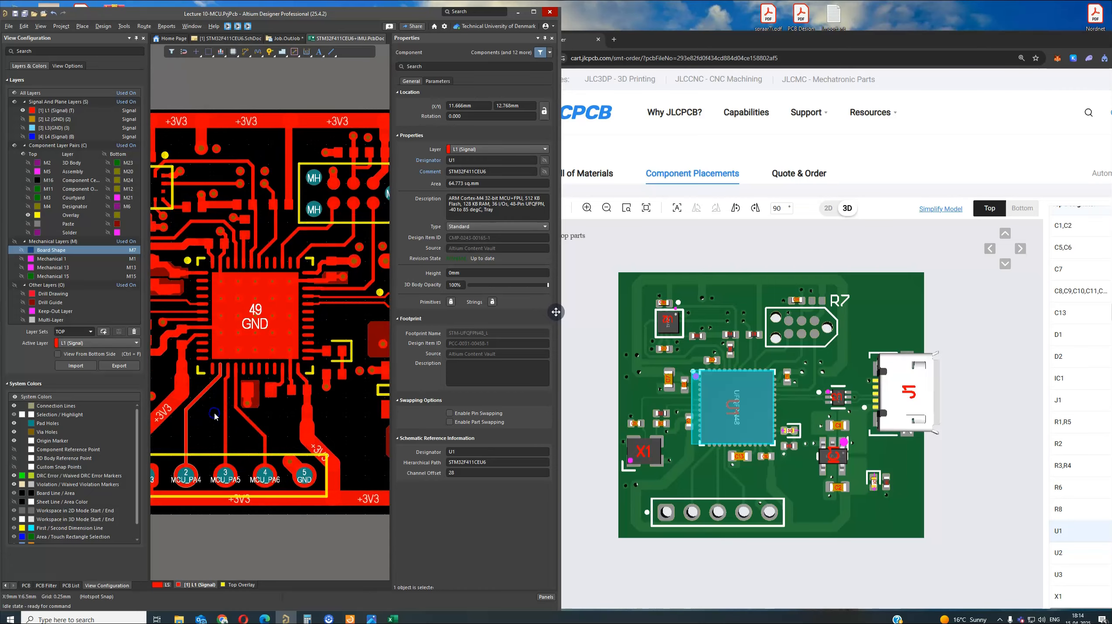
ctrl+scroll(232, 308, up, 6)
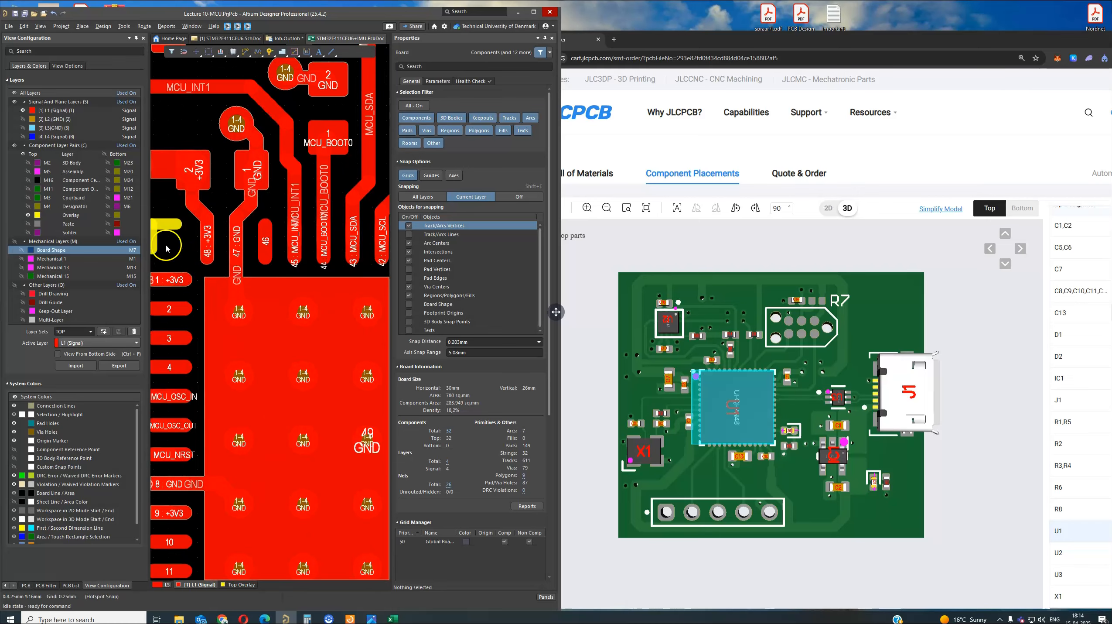
right_drag(177, 254, 267, 286)
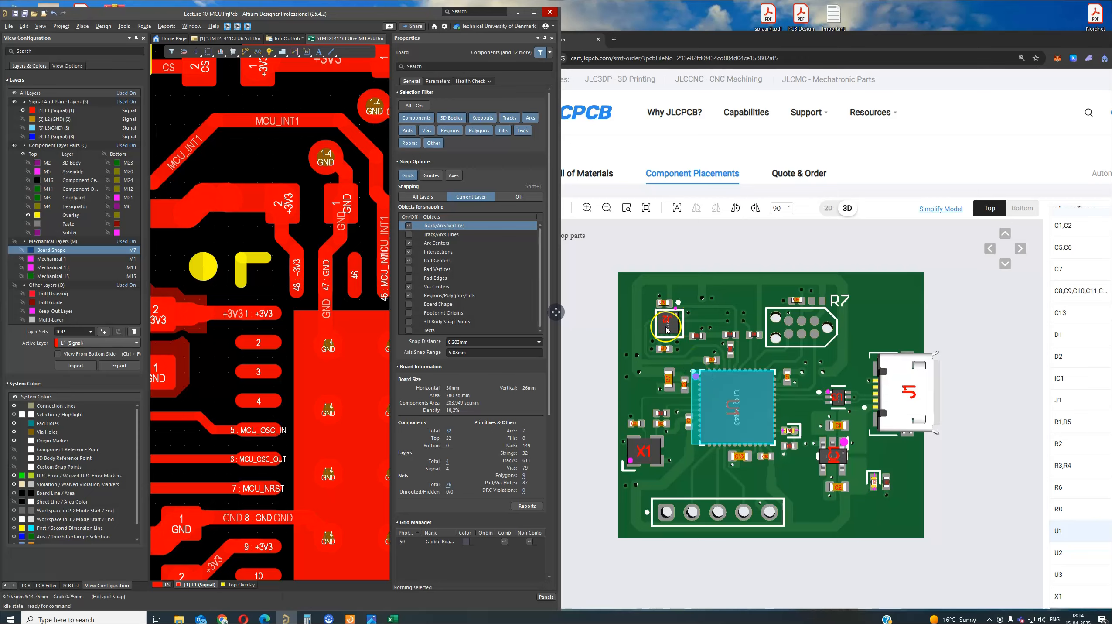
Step: Compare the pin 1 marking of sensor U2 in the PCB layout with its placement in the JLCPCB viewer
ctrl+scroll(217, 274, down, 4)
right_drag(185, 177, 229, 189)
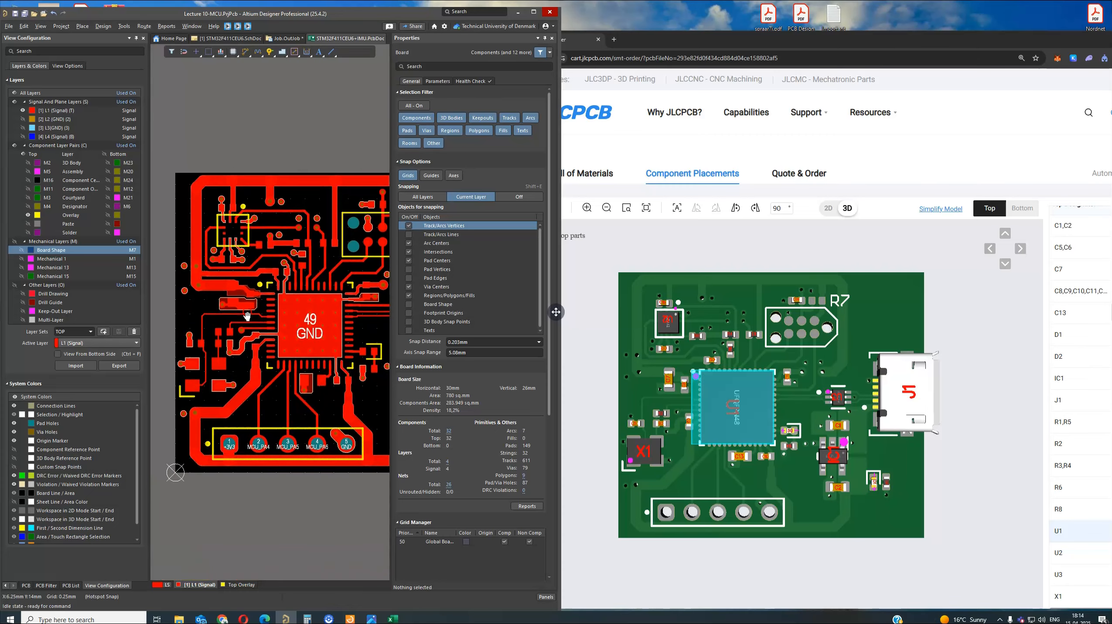
ctrl+scroll(230, 182, up, 3)
ctrl+scroll(247, 240, up, 5)
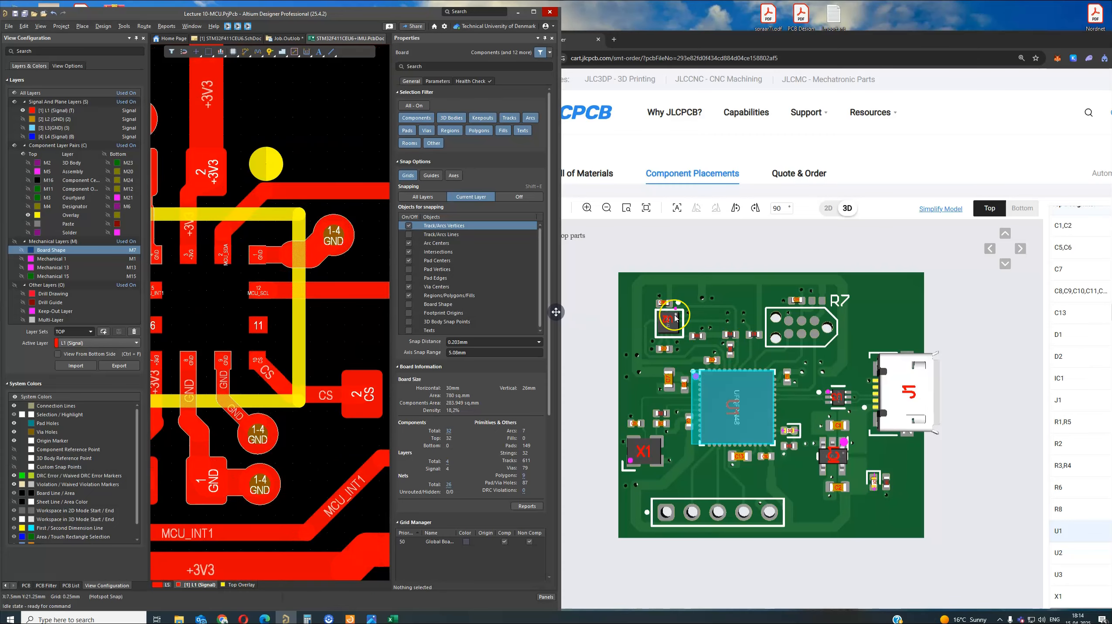
scroll(677, 323, up, 2)
scroll(617, 249, up, 3)
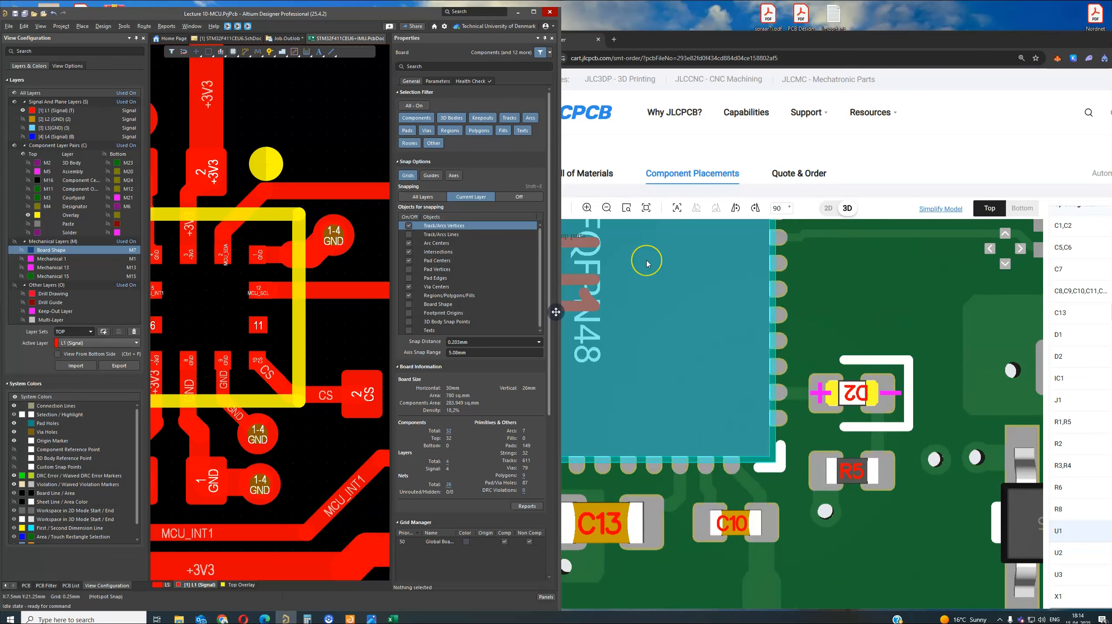
scroll(647, 264, down, 4)
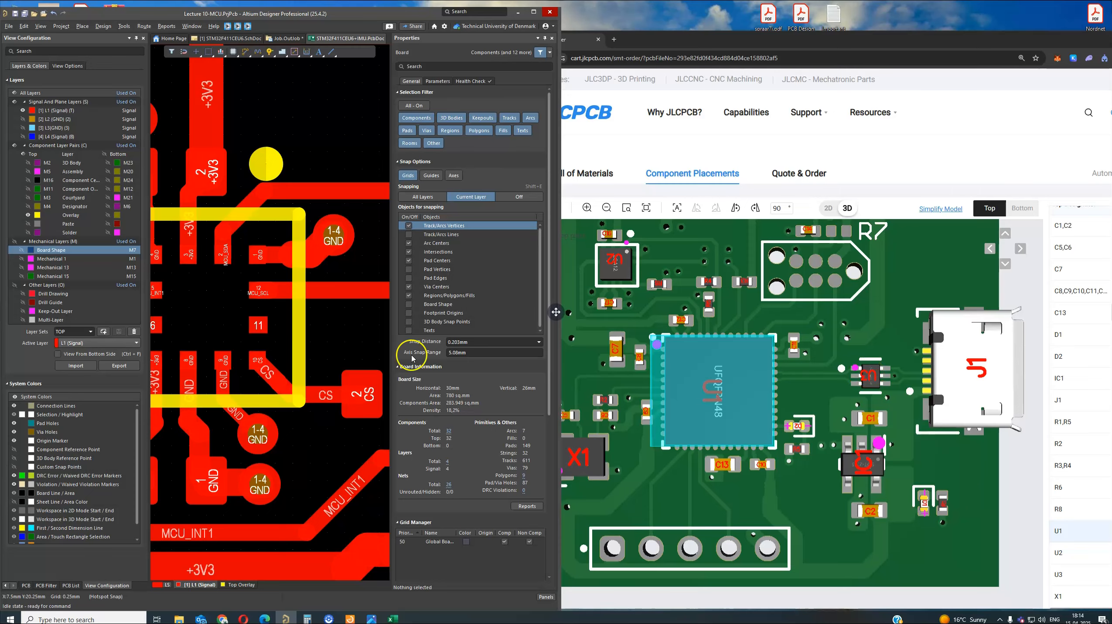
Step: Check the pin 1 orientation of USB protection chip U3 in the PCB layout against the JLCPCB viewer
scroll(343, 328, down, 2)
right_drag(343, 328, 223, 303)
scroll(221, 304, down, 1)
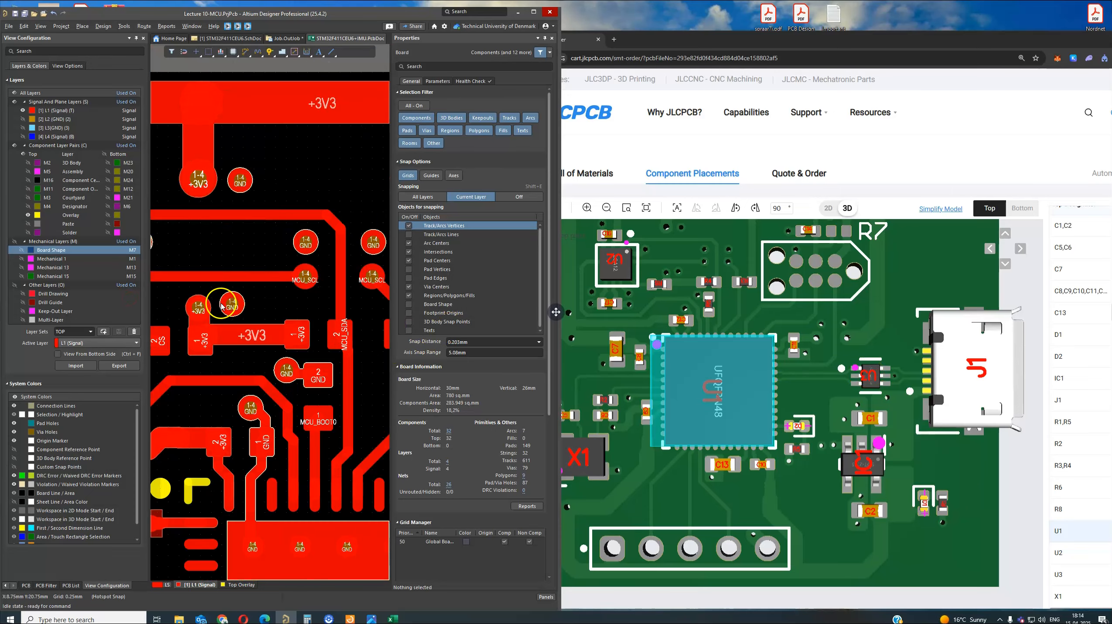
scroll(221, 304, down, 1)
right_drag(376, 334, 274, 320)
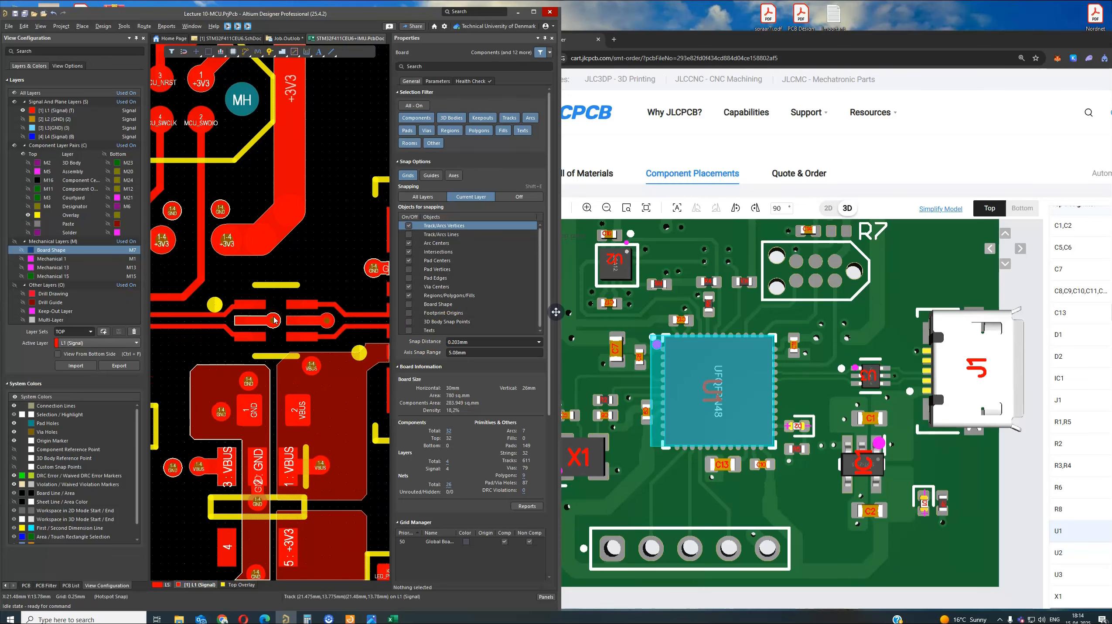
ctrl+scroll(274, 320, up, 4)
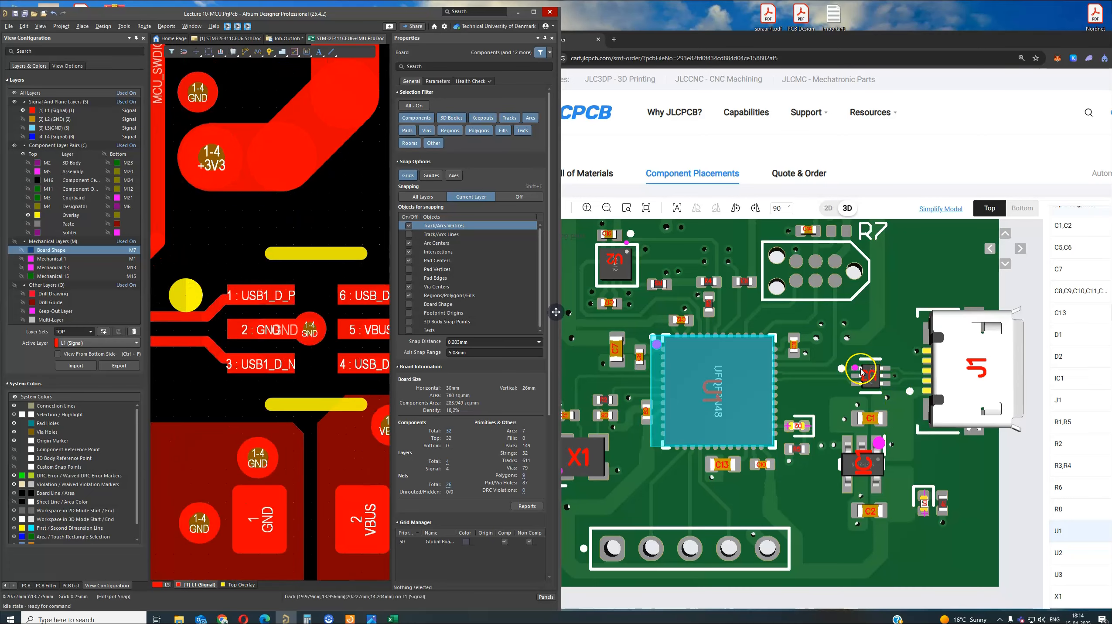
Step: Select voltage regulator IC1 in the PCB layout and compare its pin 1 position with the JLCPCB viewer
ctrl+scroll(367, 375, down, 1)
right_drag(367, 374, 249, 259)
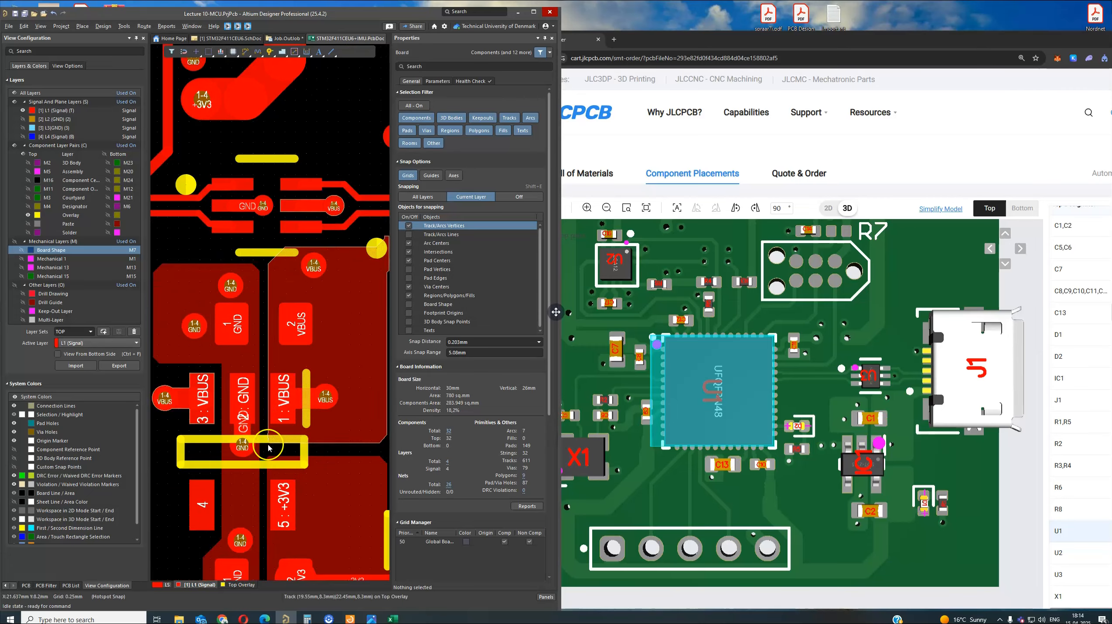
click(259, 424)
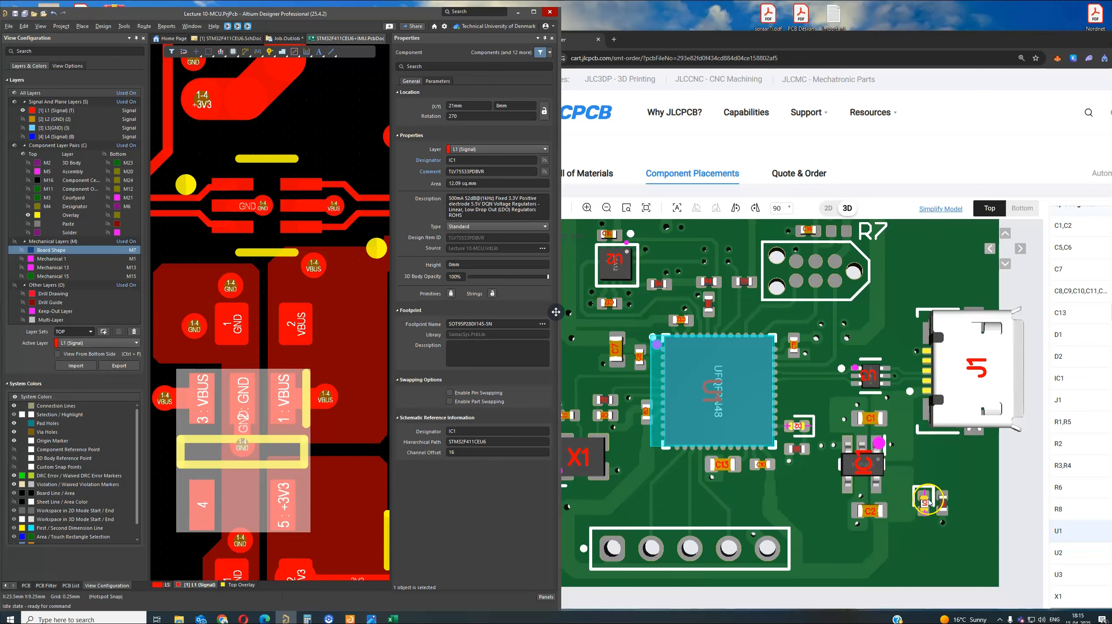
Step: Compare the power LED's cathode and anode pads in the PCB layout with its orientation in the JLCPCB viewer
ctrl+scroll(383, 436, down, 1)
right_drag(377, 483, 216, 328)
right_drag(269, 401, 219, 375)
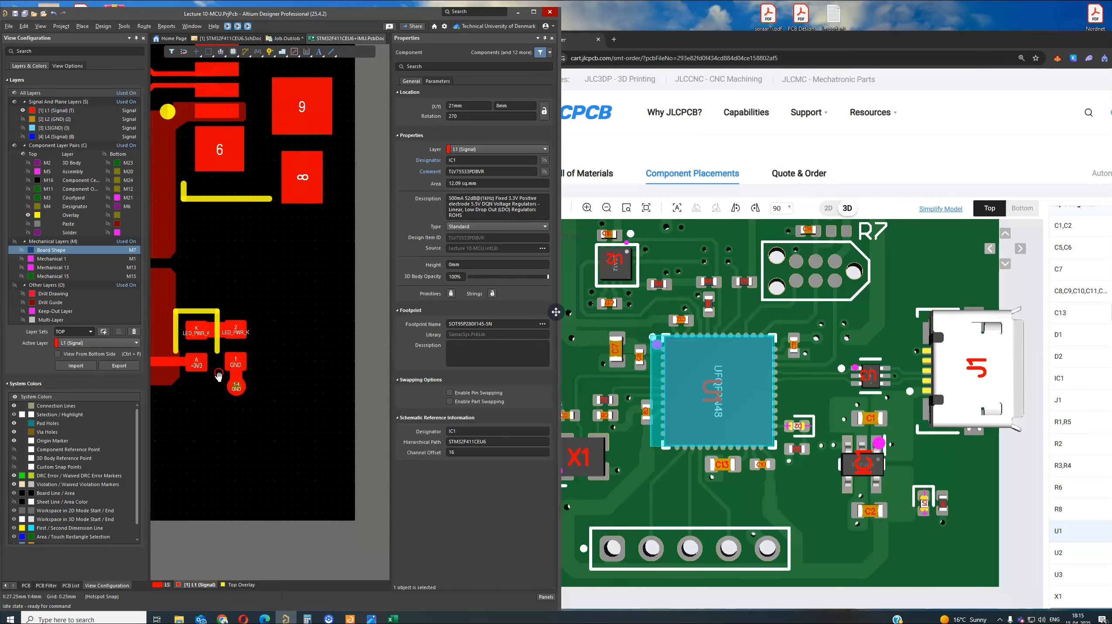
ctrl+scroll(248, 332, up, 4)
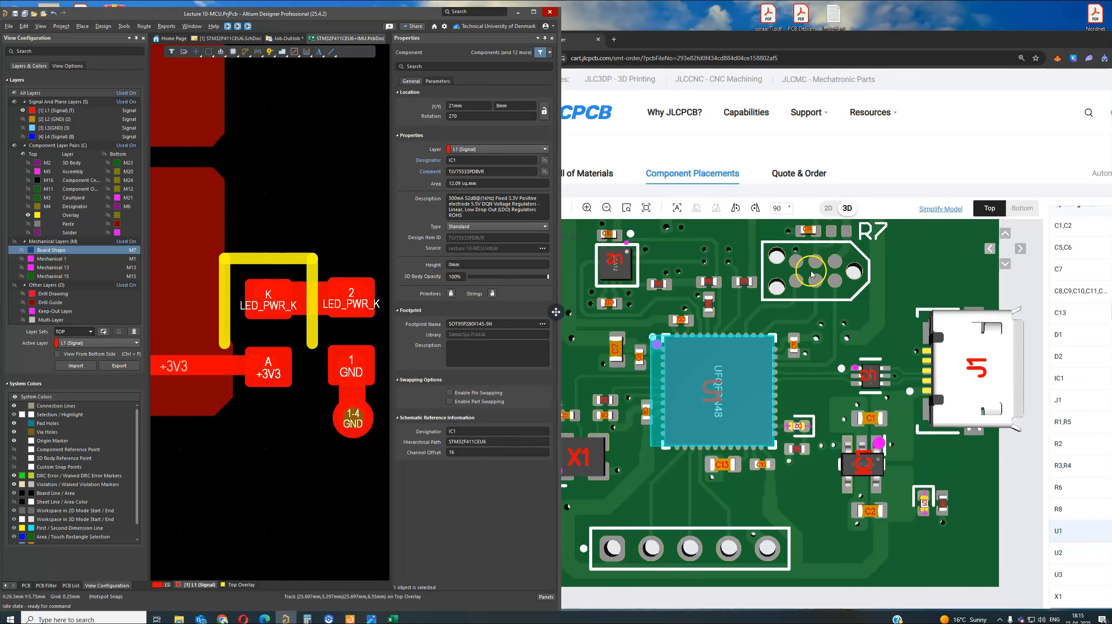
Step: Maximize the JLCPCB window and proceed from component placements to the quote and order stage
double_click(765, 36)
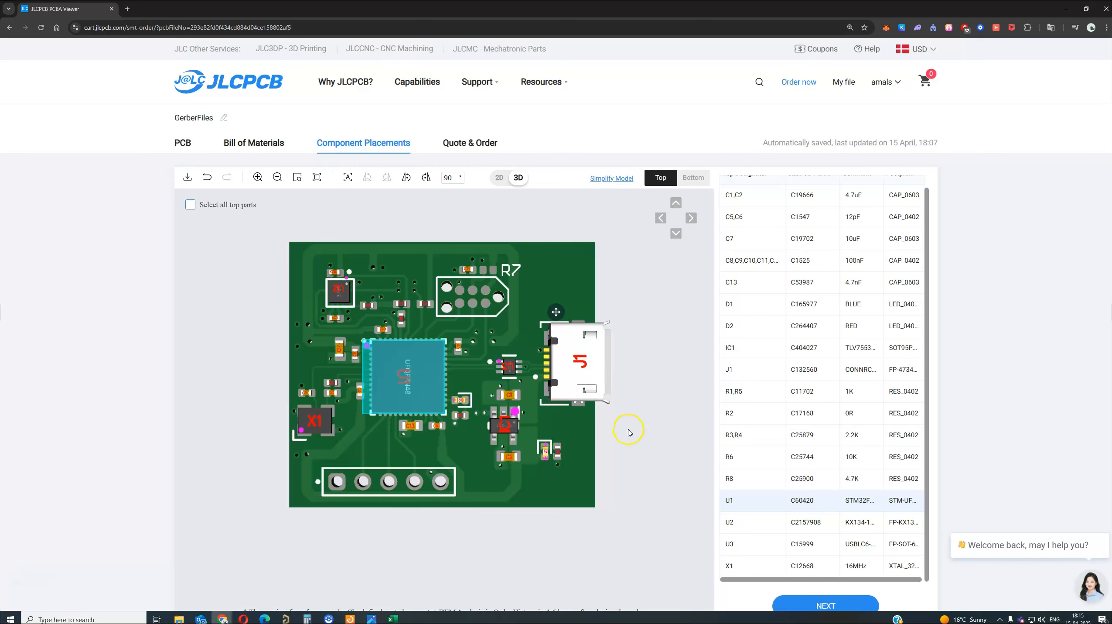
scroll(819, 393, up, 1)
click(817, 386)
scroll(812, 395, down, 1)
click(838, 605)
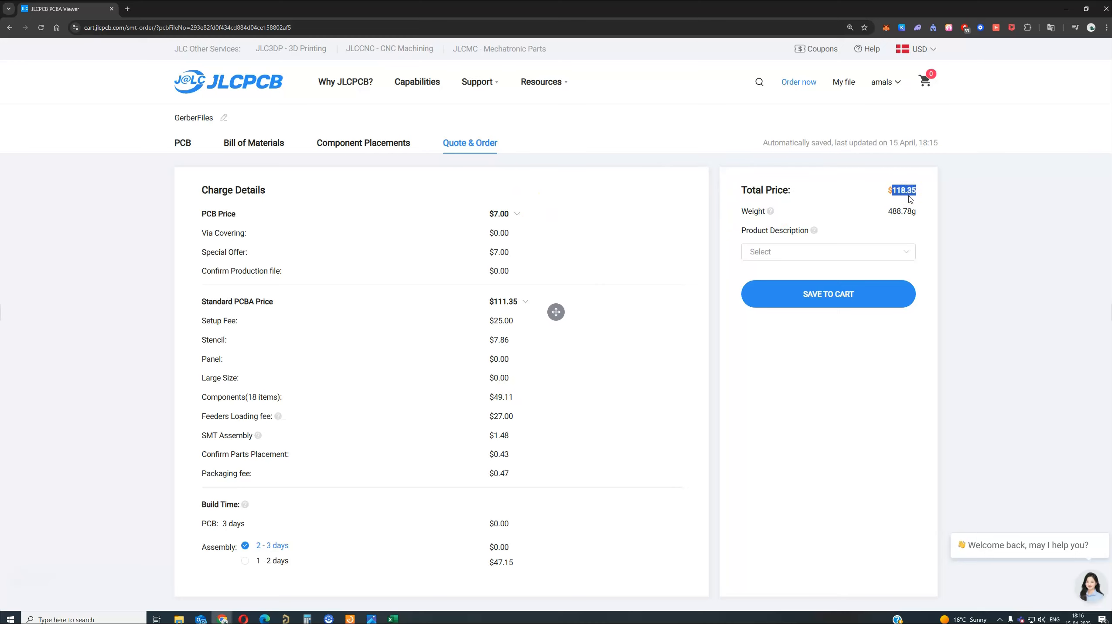
Step: Set the order's product description to Others / Others and enter Prototype as its detail text
scroll(563, 329, down, 1)
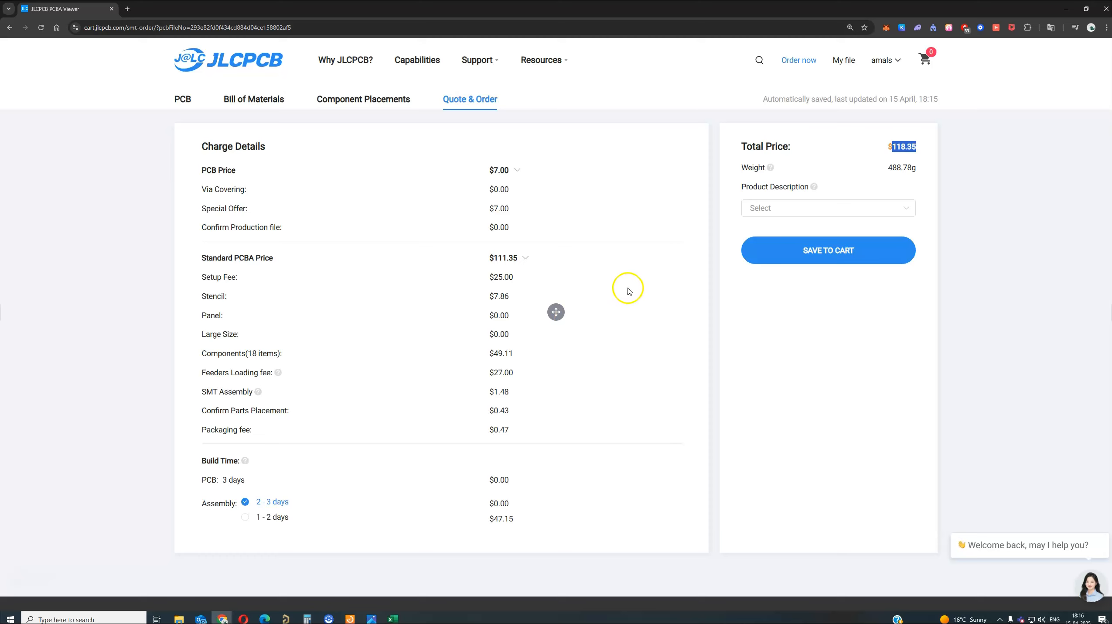
click(850, 206)
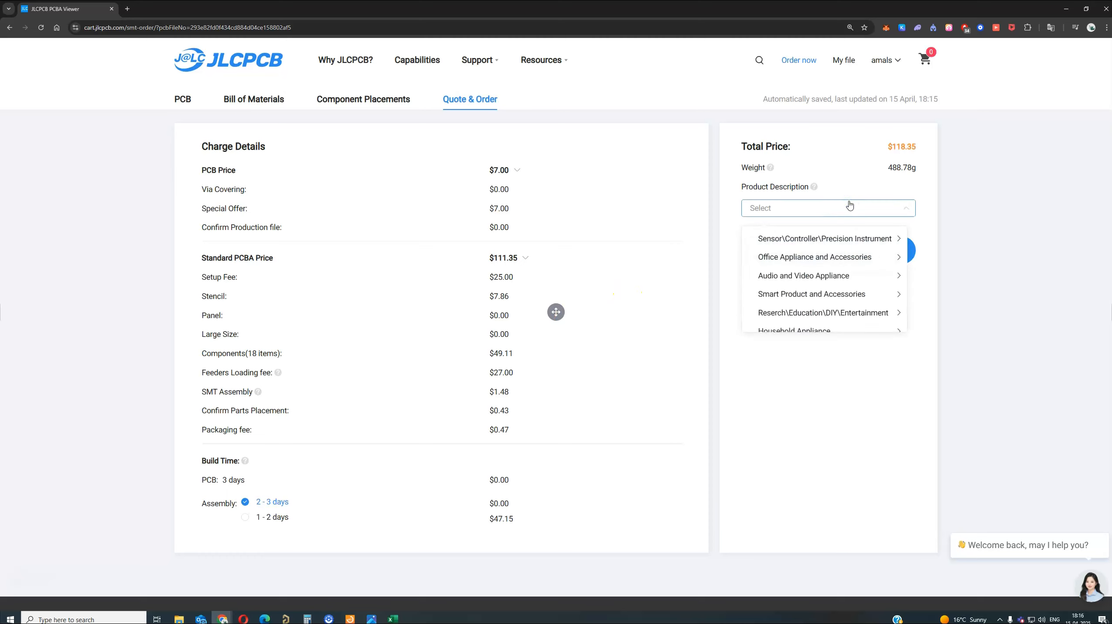
scroll(802, 295, down, 1)
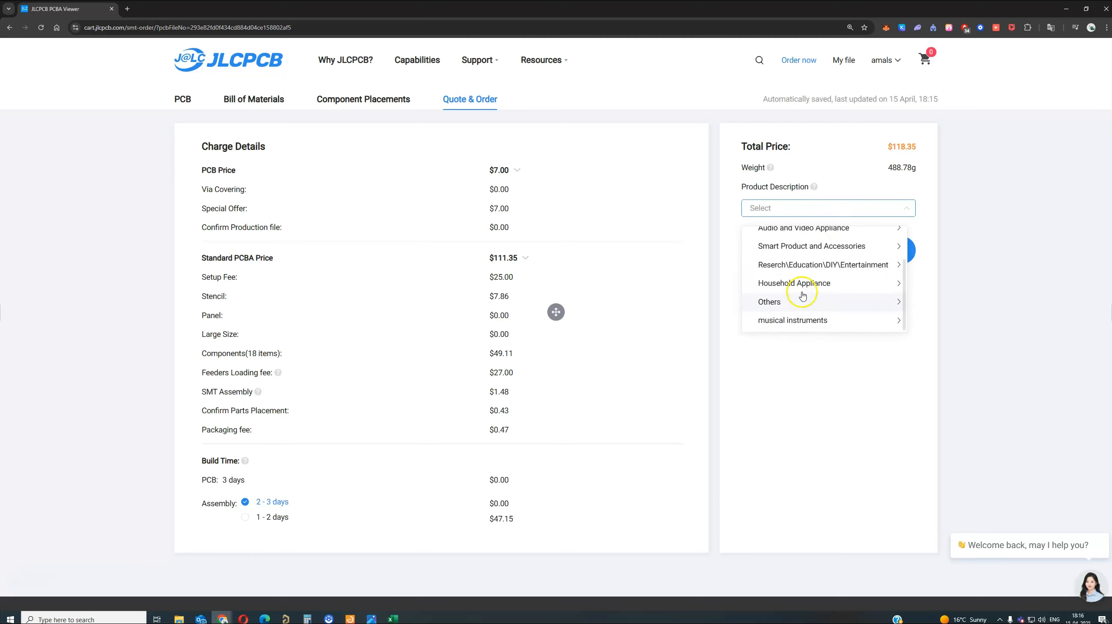
click(803, 302)
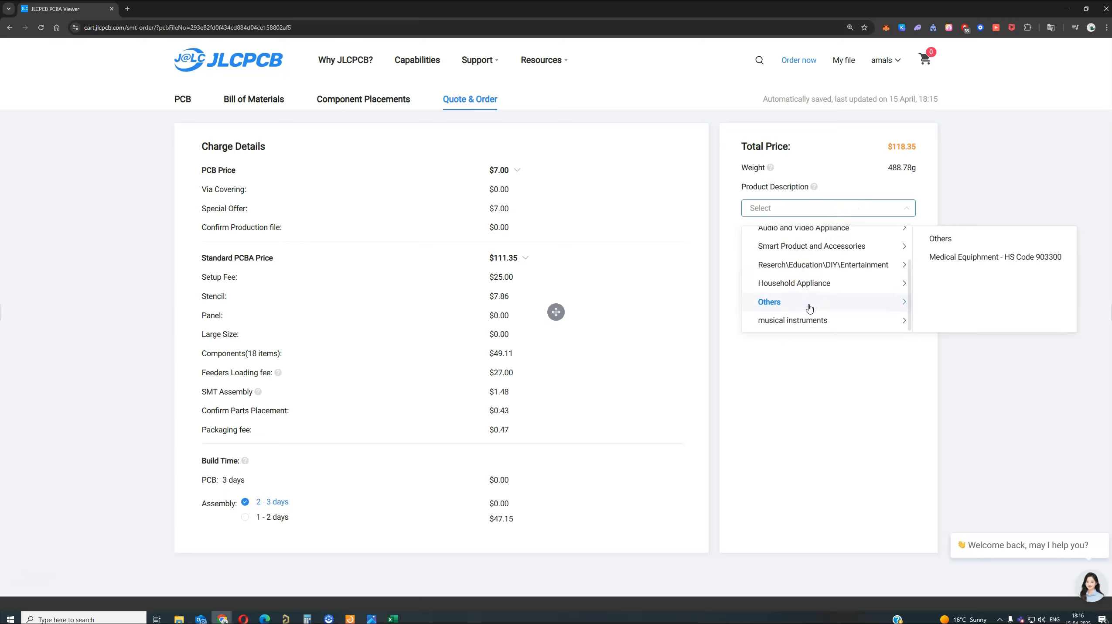
click(958, 246)
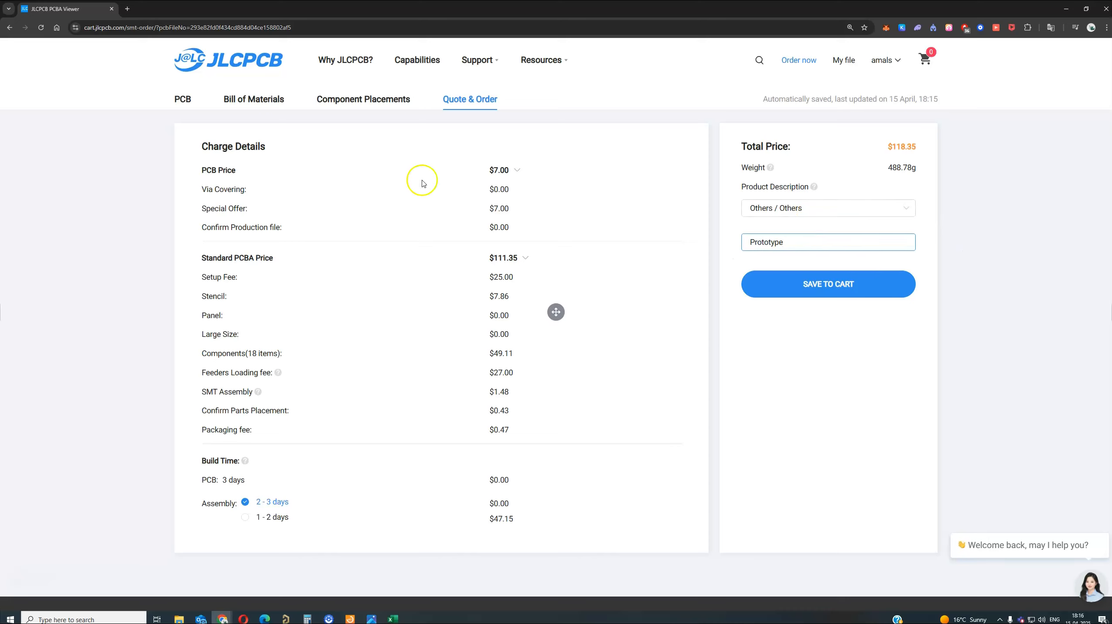
drag(784, 242, 741, 239)
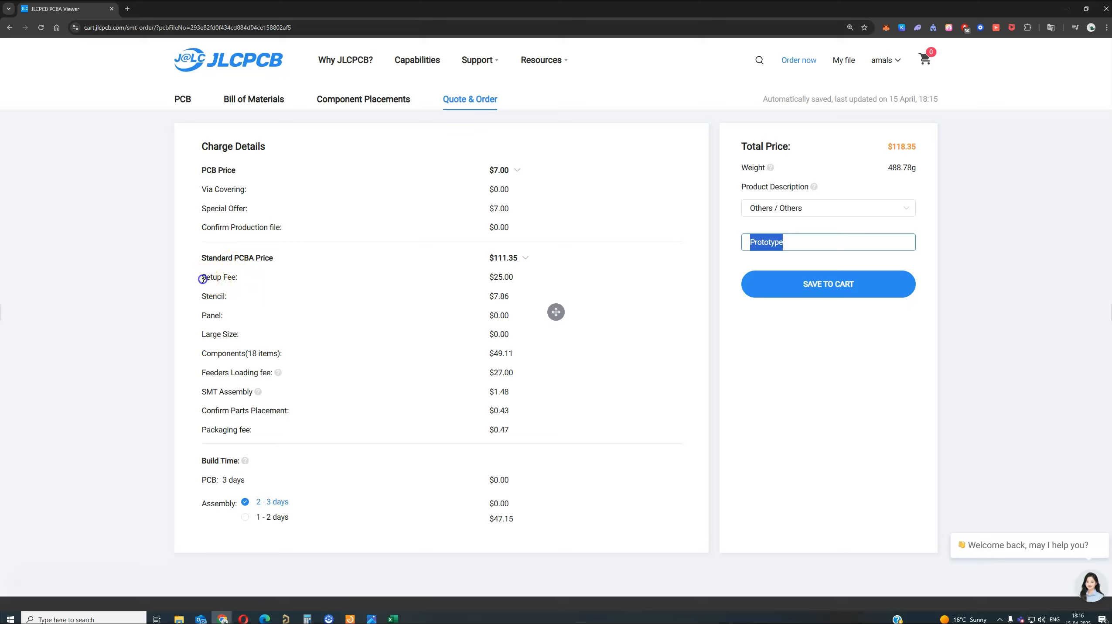
Step: Review the assembly charge details, covering the setup fee, stencil cost and feeders loading fee
drag(202, 279, 486, 278)
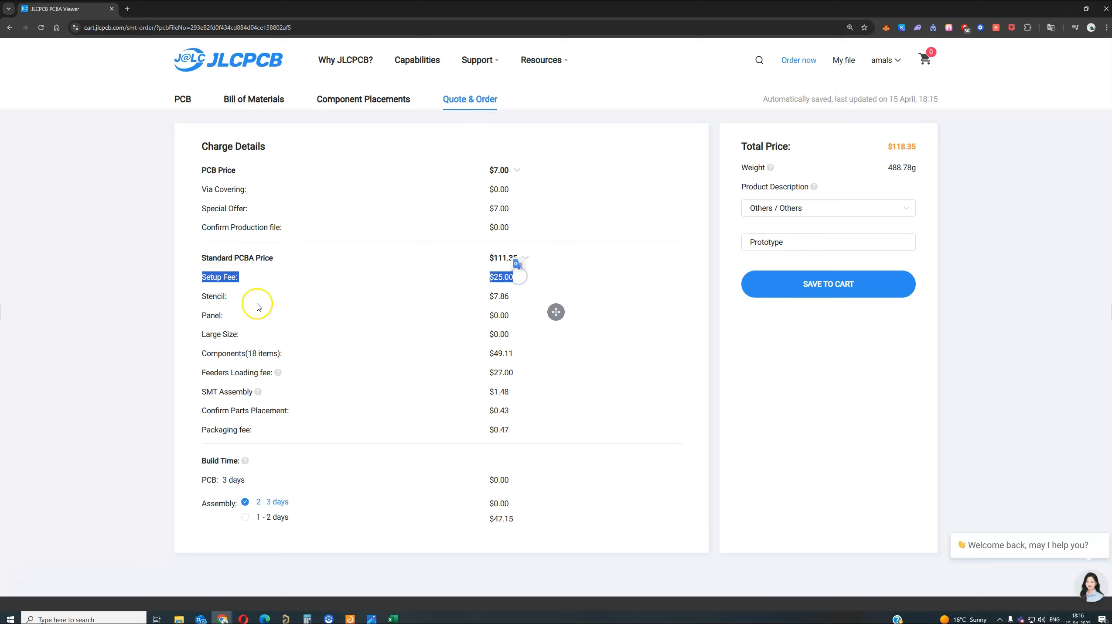
double_click(213, 297)
double_click(500, 297)
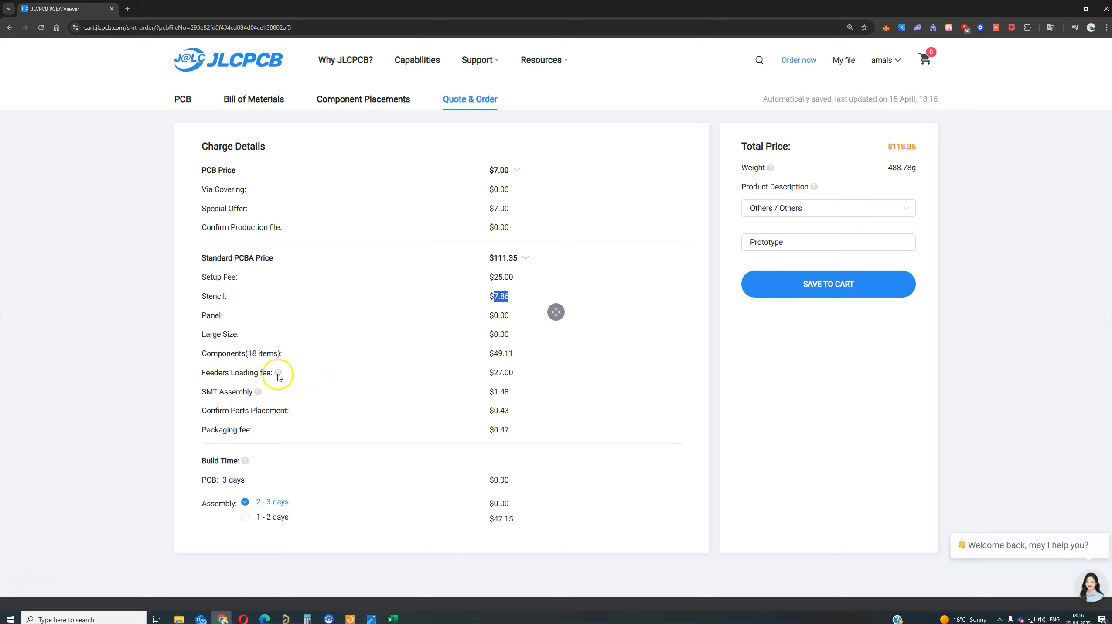
mouse_move(279, 376)
scroll(455, 248, down, 2)
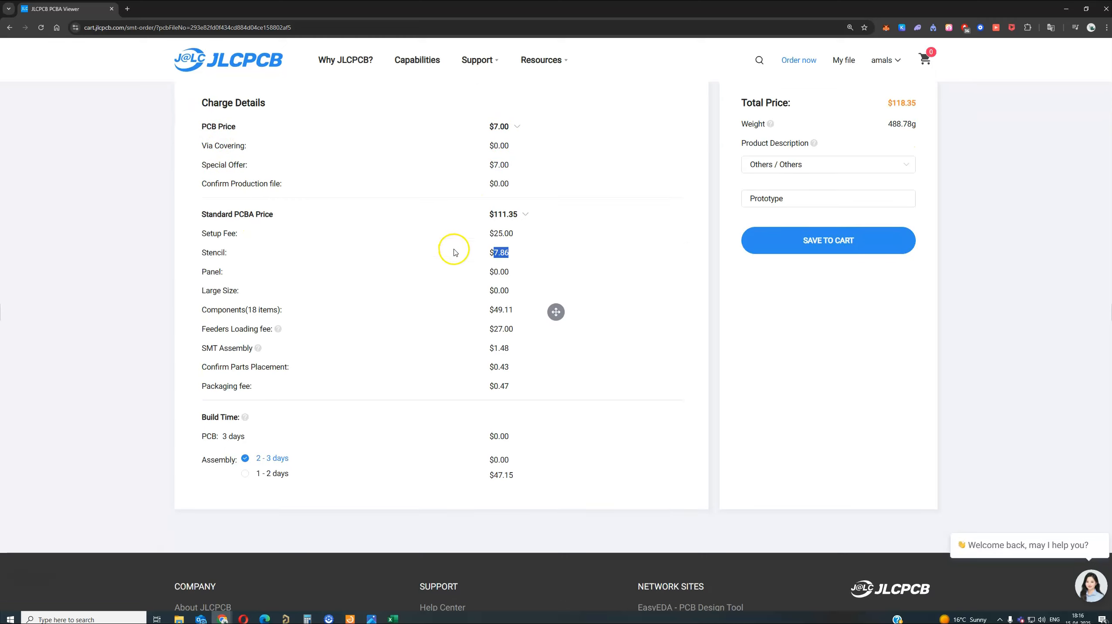
Step: Go back through the order's component placements, PCB and bill of materials stages to recheck them, ending on component placements
scroll(451, 245, up, 3)
click(403, 141)
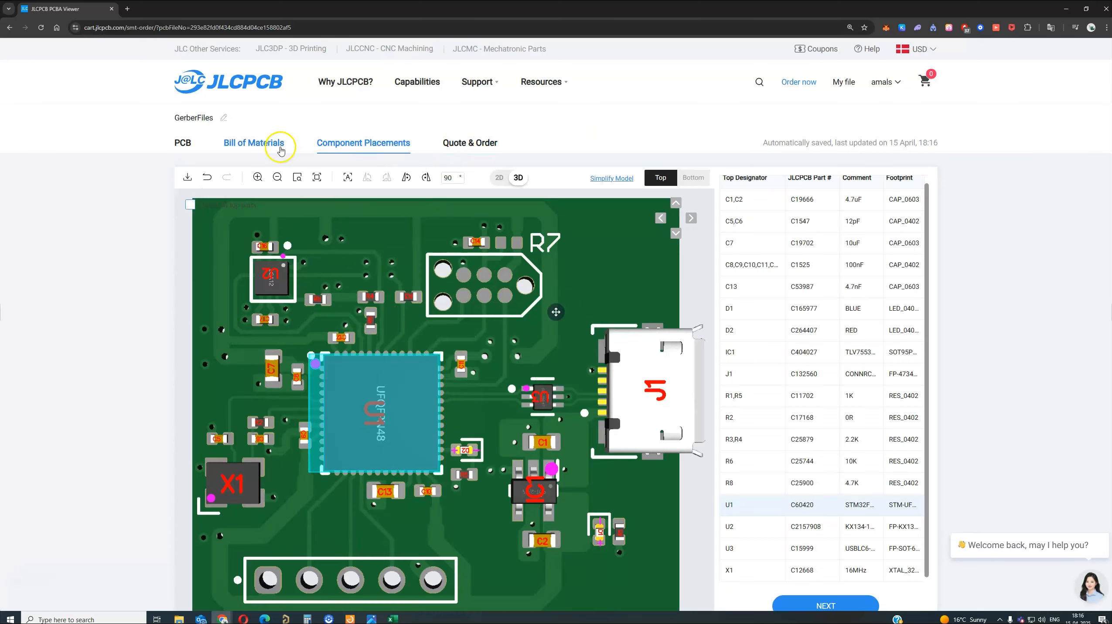
click(185, 142)
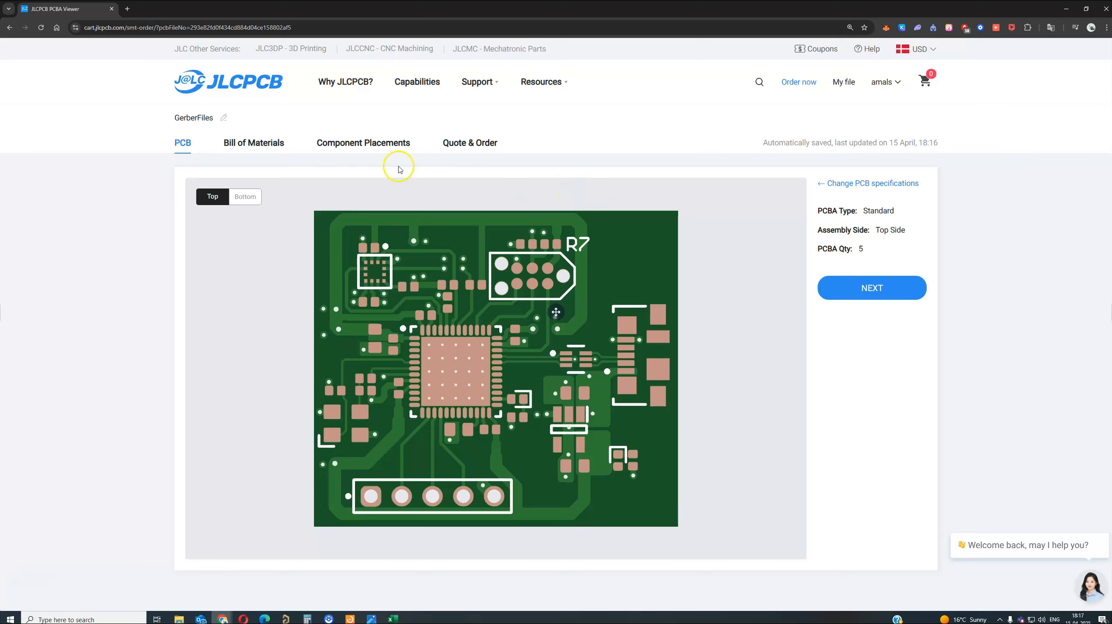
click(271, 144)
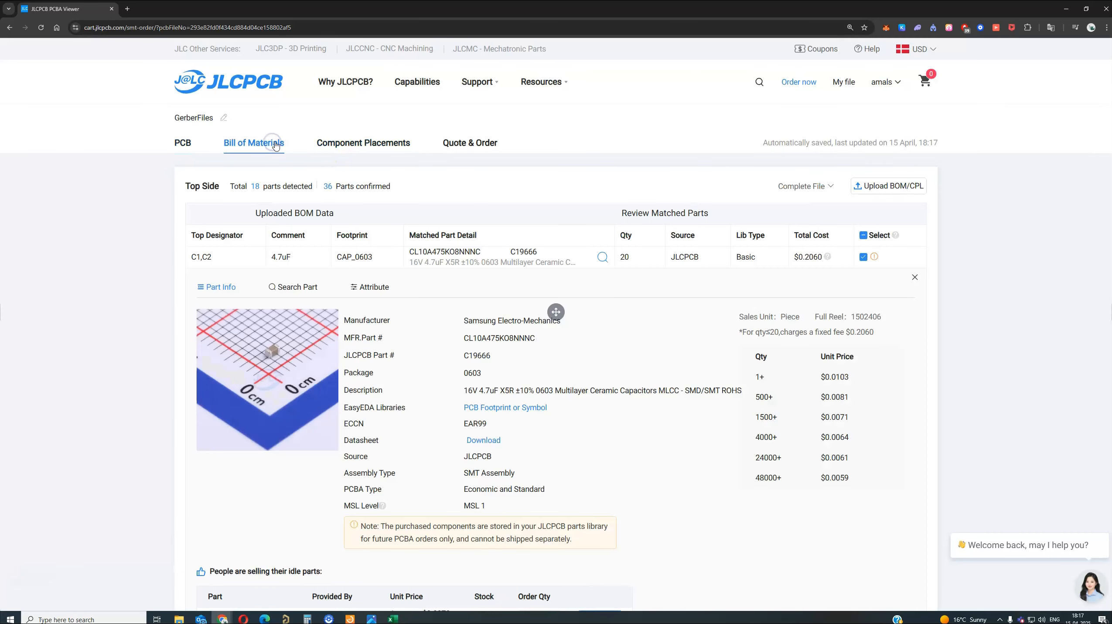
click(348, 139)
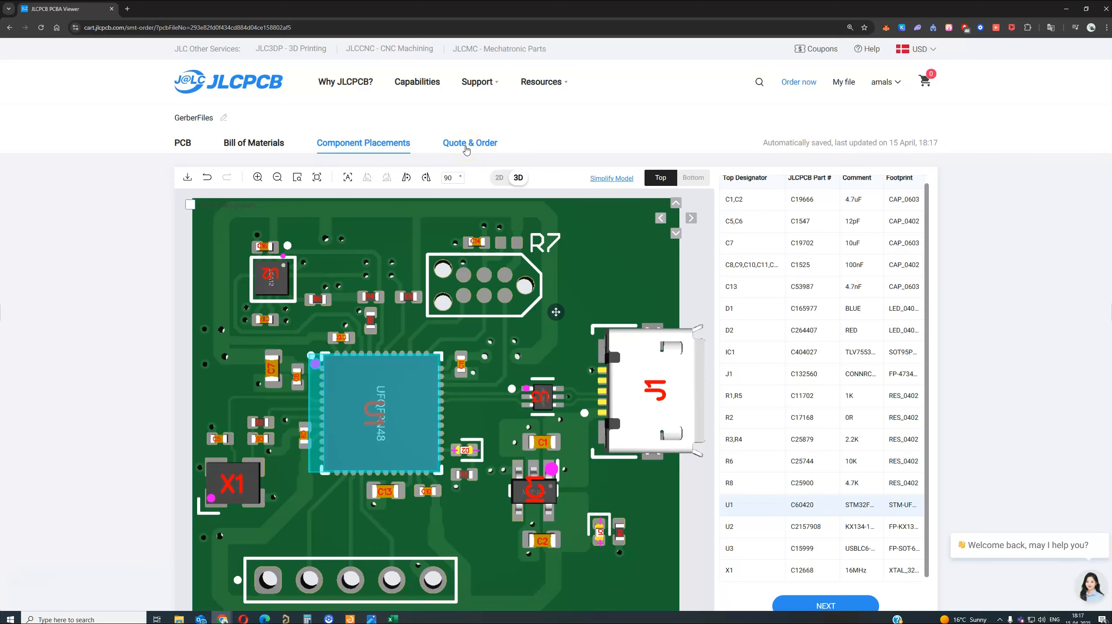